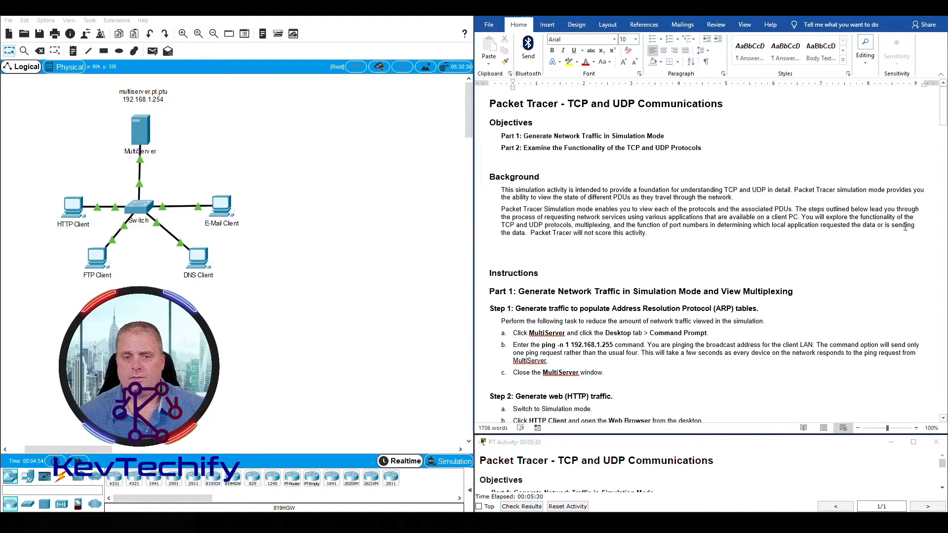
# Review the Part 1 heading and the Step 1 instructions on generating traffic to populate ARP tables
pyautogui.scroll(-5, 669, 242)
pyautogui.scroll(-1, 669, 242)
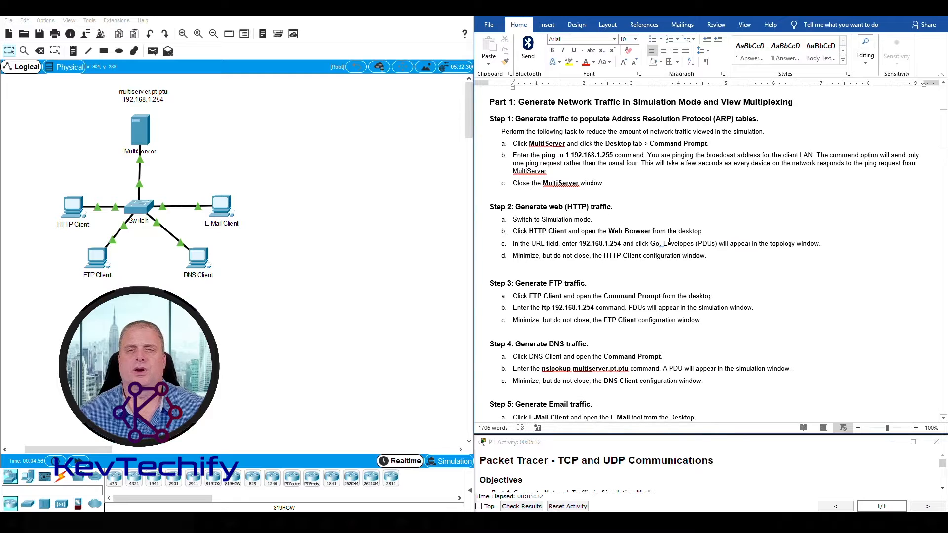
pyautogui.moveTo(524, 102); pyautogui.dragTo(786, 101)
pyautogui.click(741, 102)
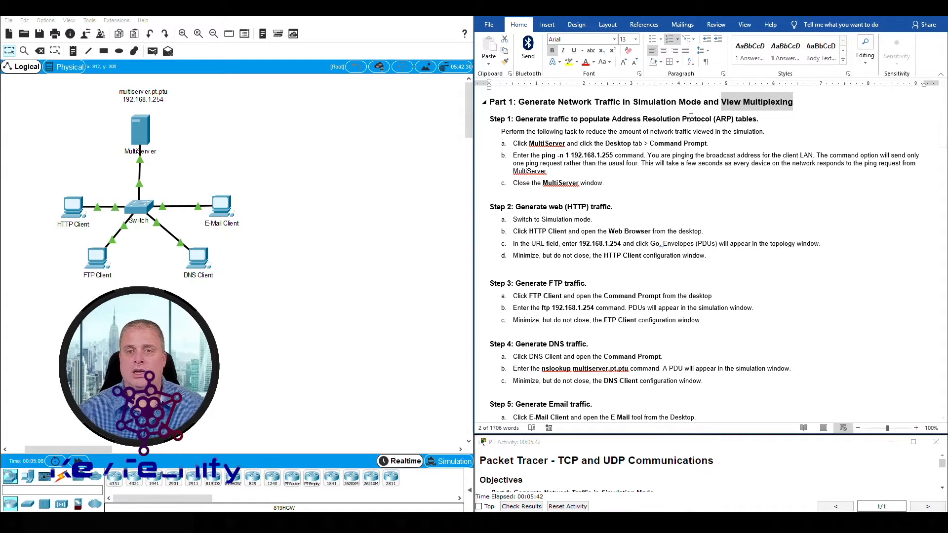
pyautogui.click(626, 164)
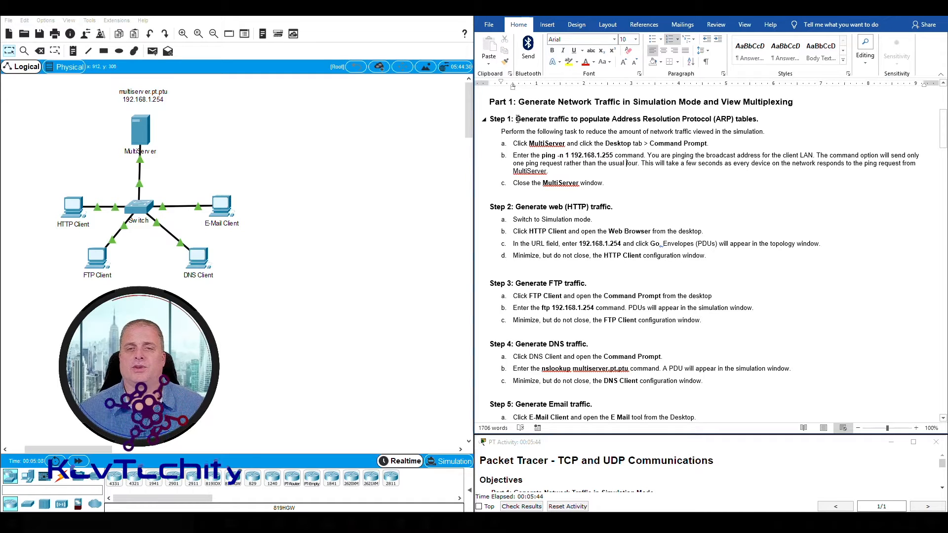
pyautogui.moveTo(516, 119); pyautogui.dragTo(761, 119)
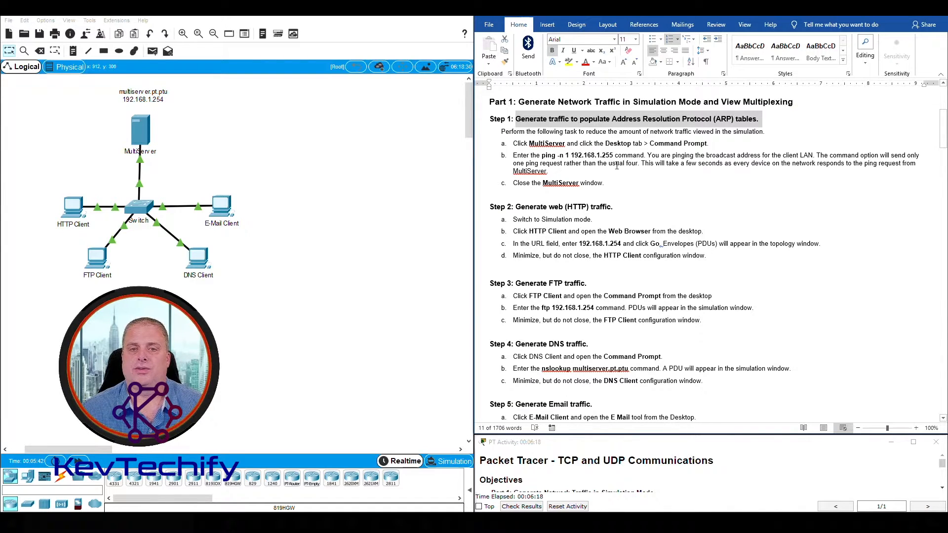
# Open the Command Prompt on MultiServer, with its window moved to the upper part of the workspace and widened
pyautogui.click(138, 129)
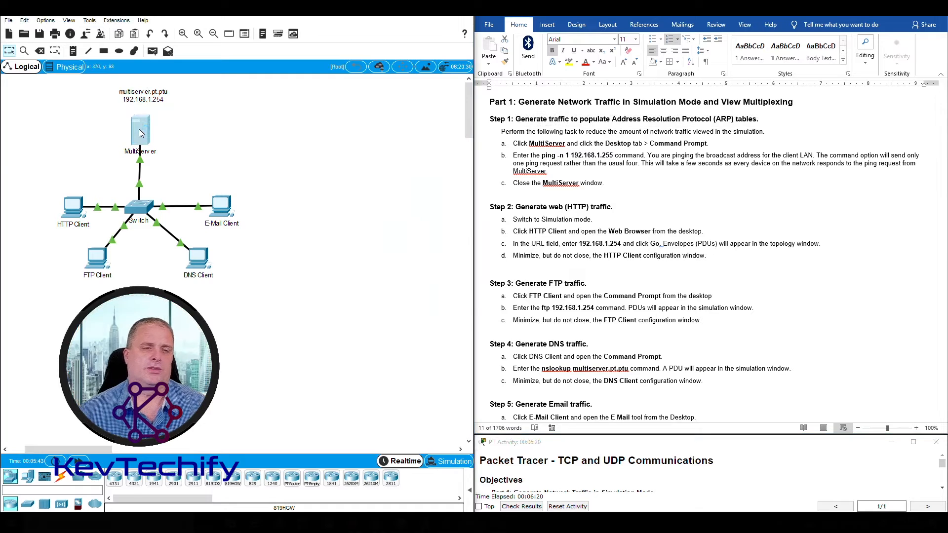
pyautogui.moveTo(420, 115); pyautogui.dragTo(115, 25)
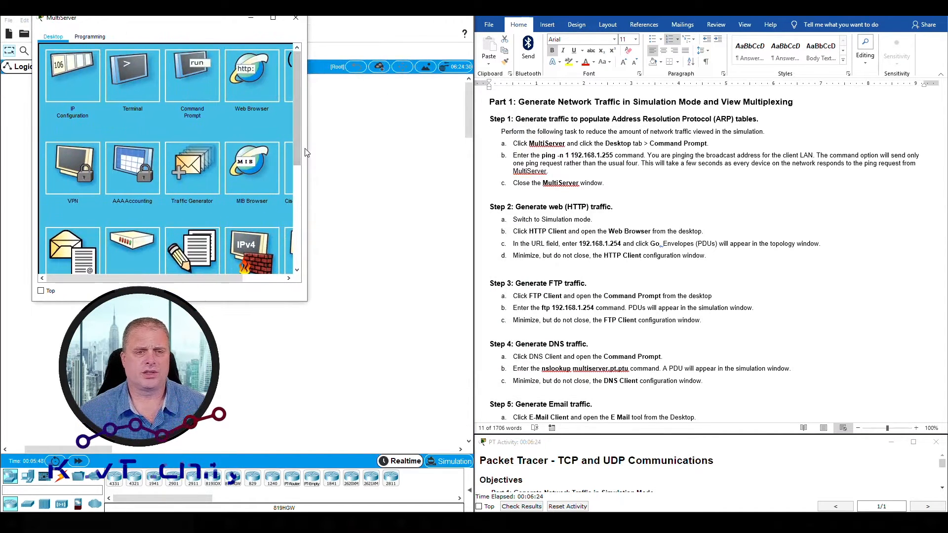
pyautogui.moveTo(307, 143); pyautogui.dragTo(394, 140)
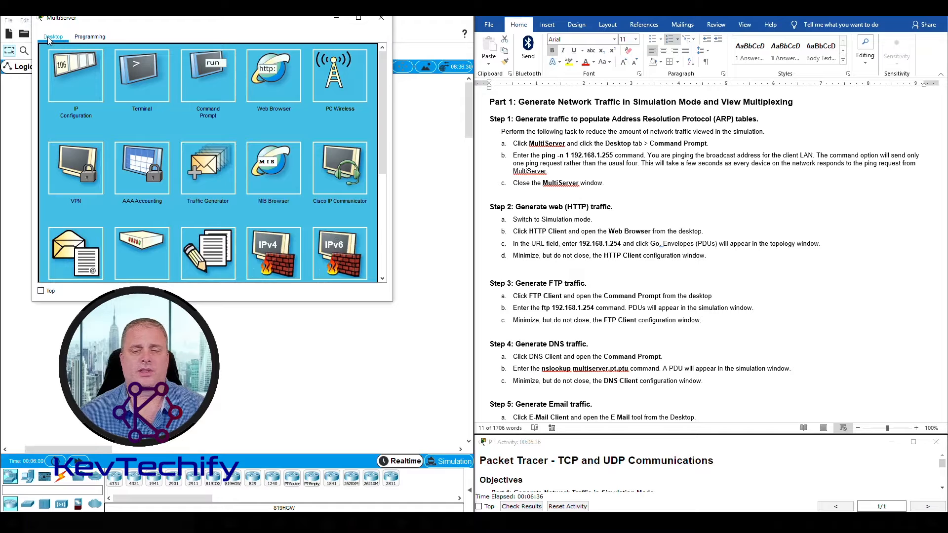
pyautogui.click(215, 79)
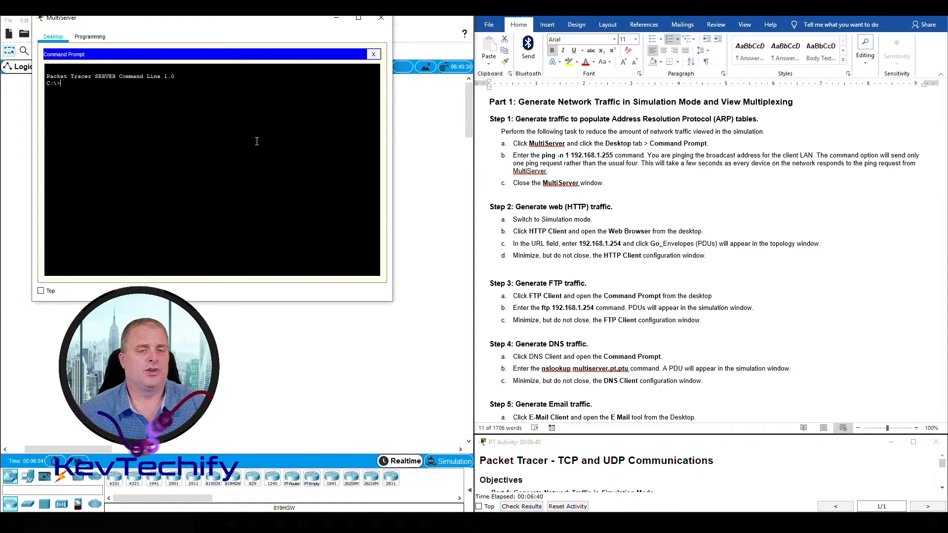
pyautogui.moveTo(394, 144)
pyautogui.mouseDown()
pyautogui.moveTo(375, 142)
pyautogui.moveTo(399, 137)
pyautogui.mouseUp()
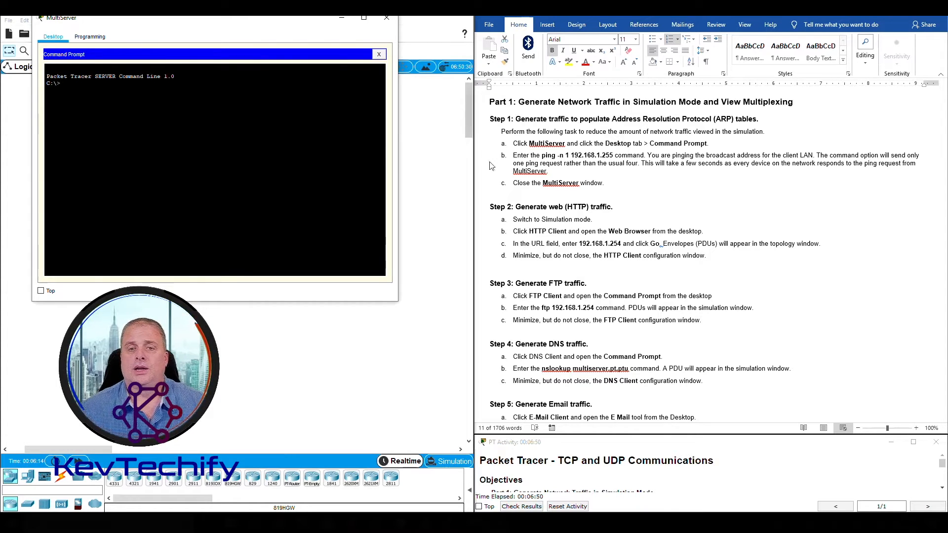
# Send a single ping to the LAN broadcast address from MultiServer with ping -n 1 192.168.1.255
pyautogui.click(573, 156)
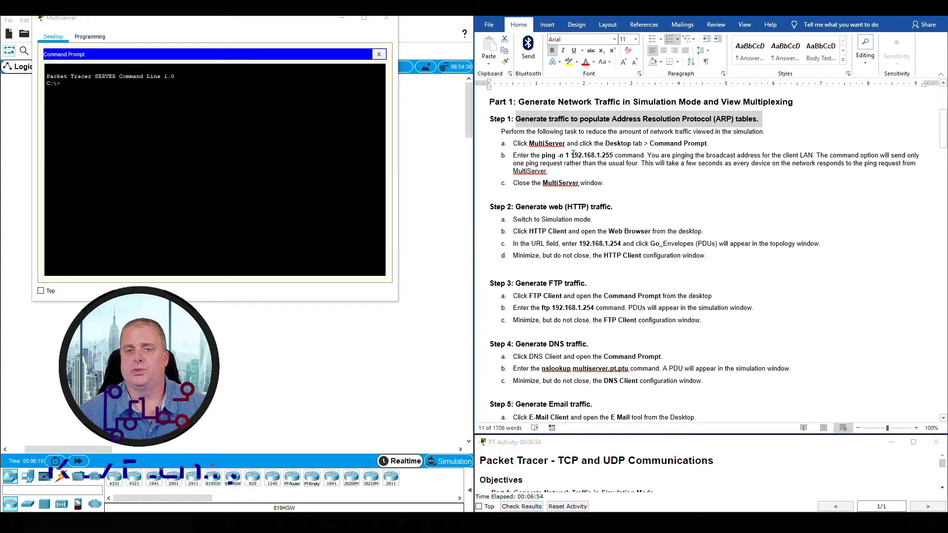
pyautogui.moveTo(542, 157); pyautogui.dragTo(612, 156)
pyautogui.click(541, 156)
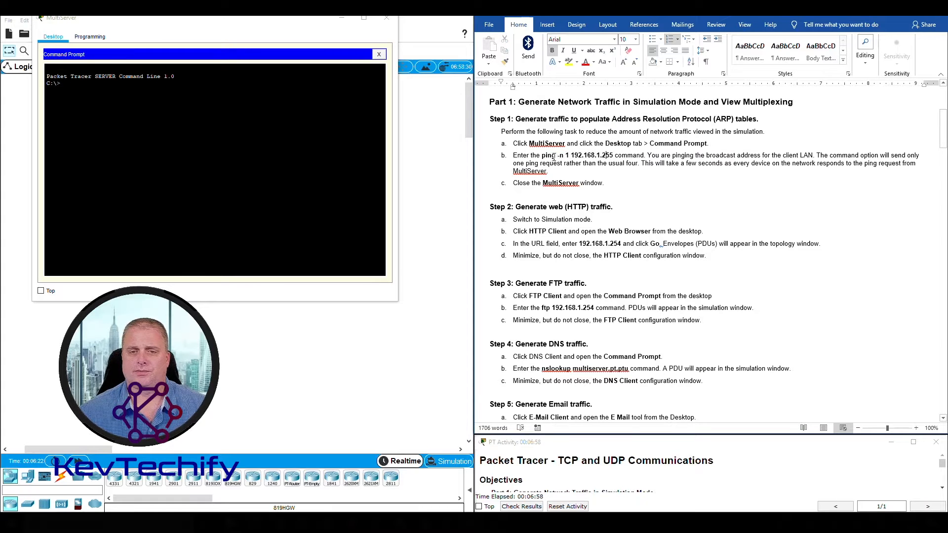
pyautogui.click(255, 104)
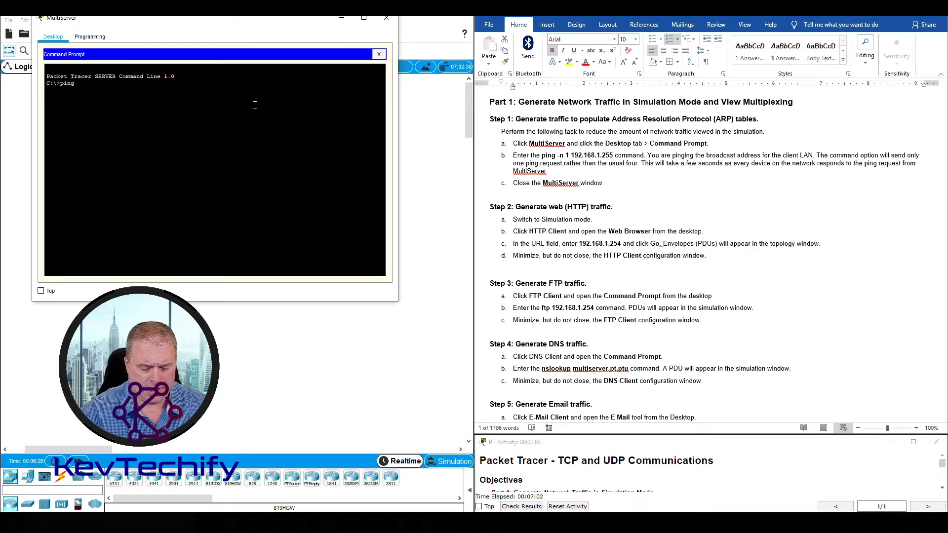
pyautogui.write('ping -n')
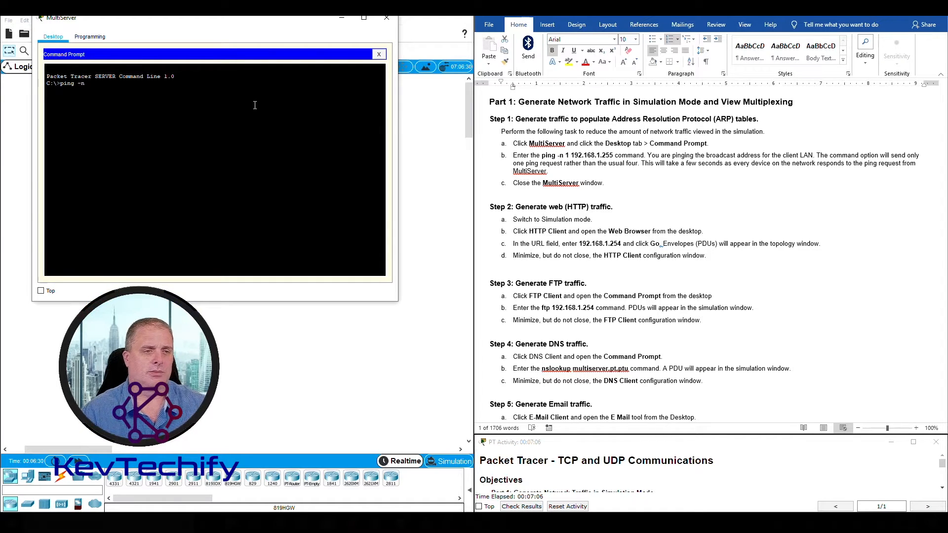
pyautogui.write(' 1')
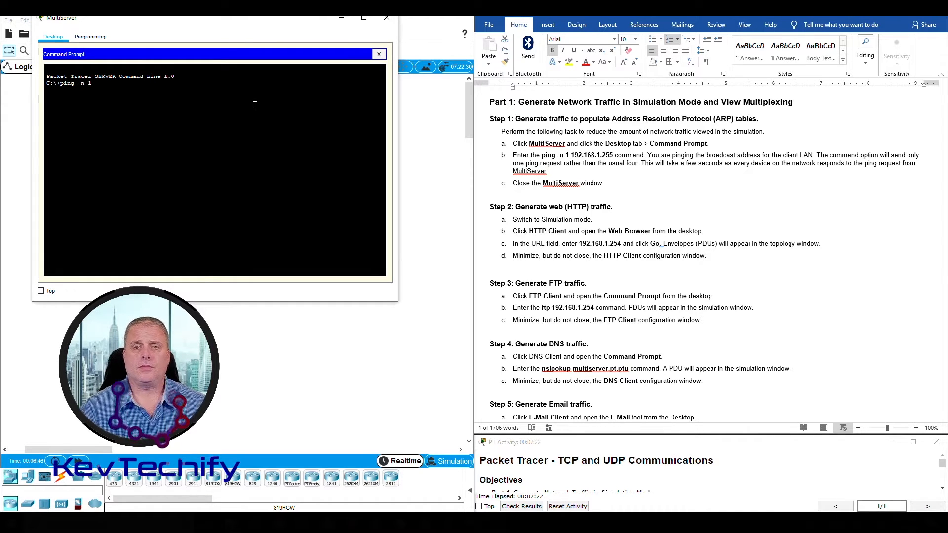
pyautogui.write('192')
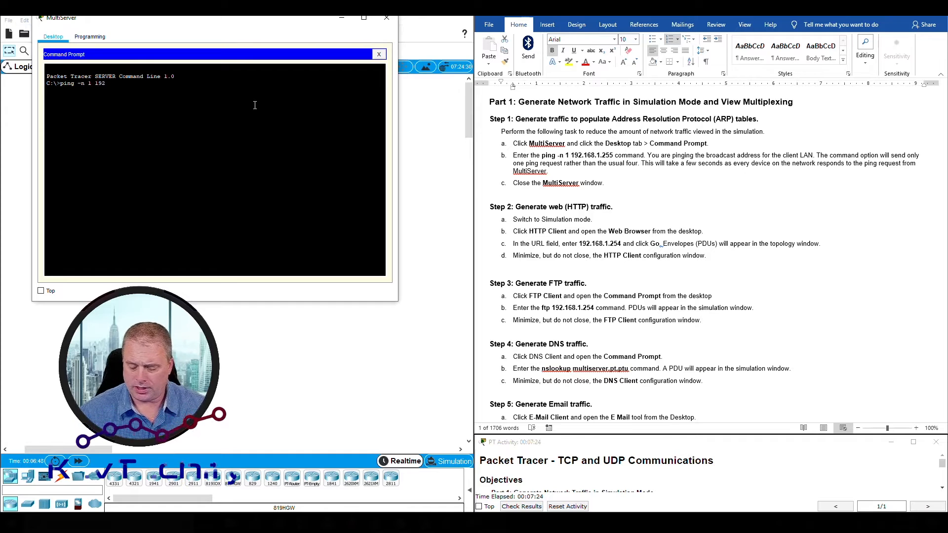
pyautogui.write('.168.')
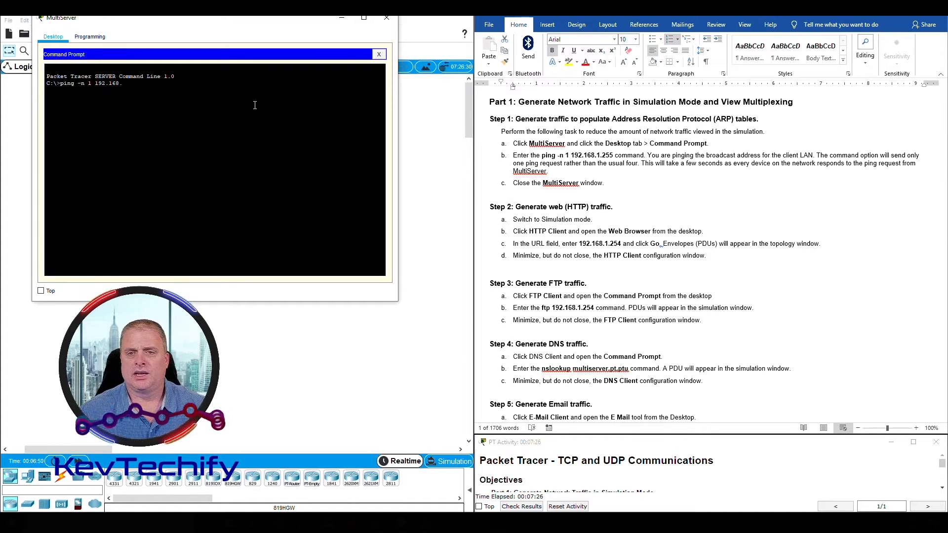
pyautogui.write('1.255')
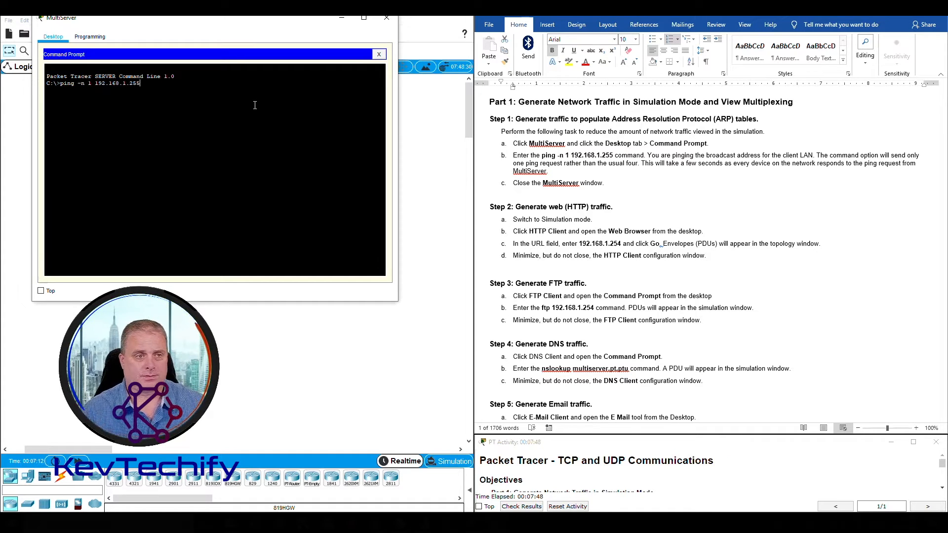
pyautogui.press('Return')
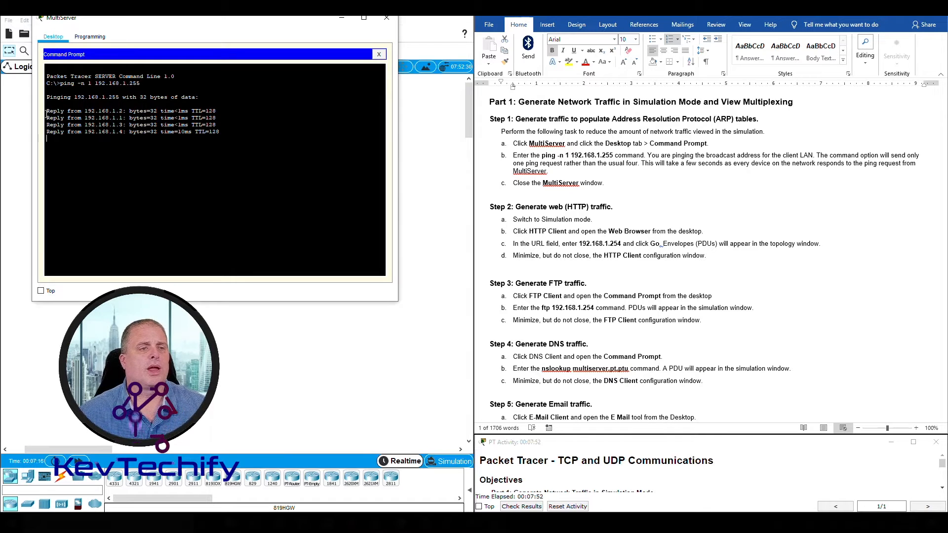
# Check the ping replies against the devices in the topology and close the MultiServer window
pyautogui.moveTo(47, 111); pyautogui.dragTo(227, 132)
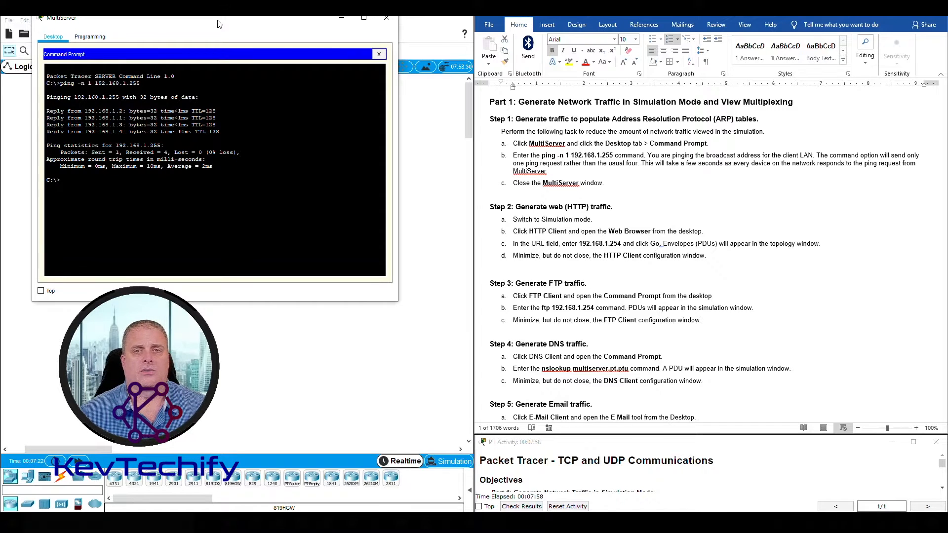
pyautogui.moveTo(219, 24); pyautogui.dragTo(635, 23)
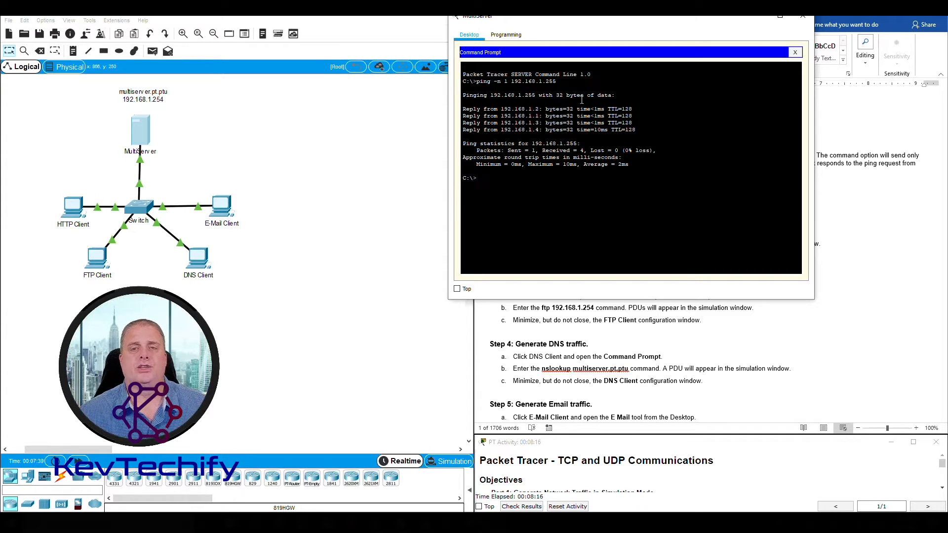
pyautogui.moveTo(648, 22); pyautogui.dragTo(289, 30)
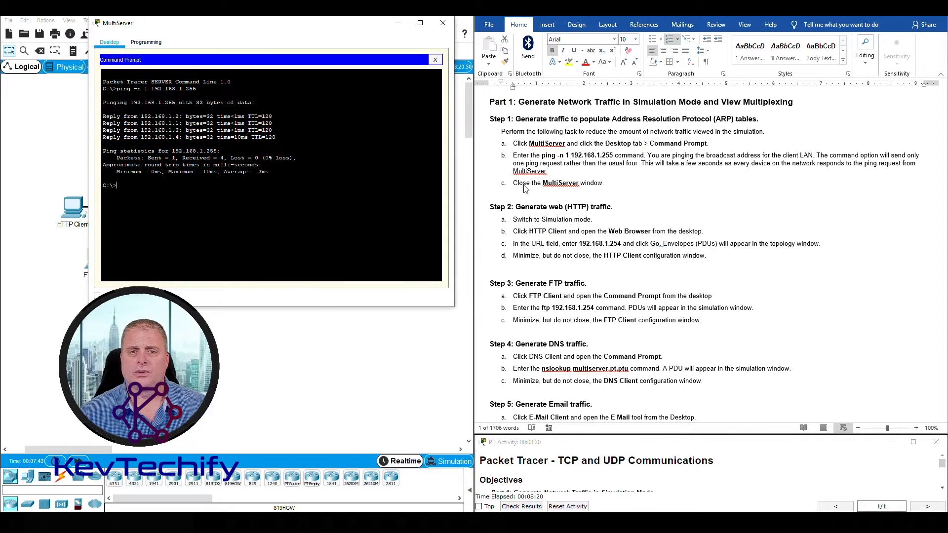
pyautogui.click(442, 23)
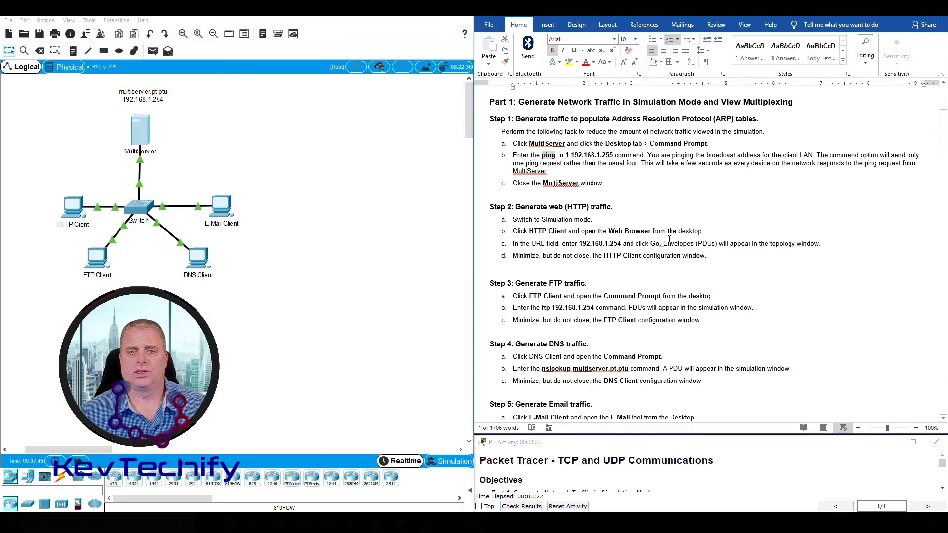
# Consult the Step 2 instructions for generating HTTP traffic and switch the network to Simulation mode
pyautogui.moveTo(515, 207); pyautogui.dragTo(613, 206)
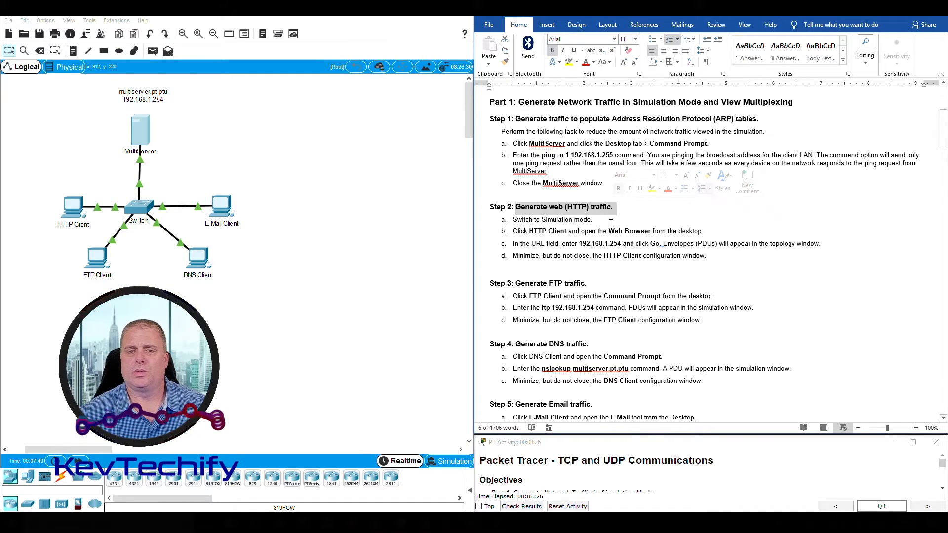
pyautogui.click(584, 226)
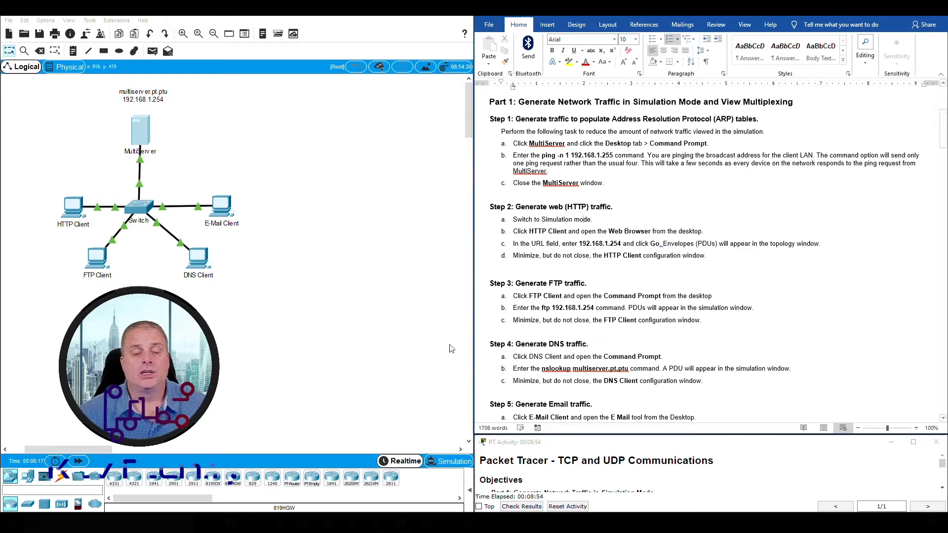
pyautogui.click(429, 461)
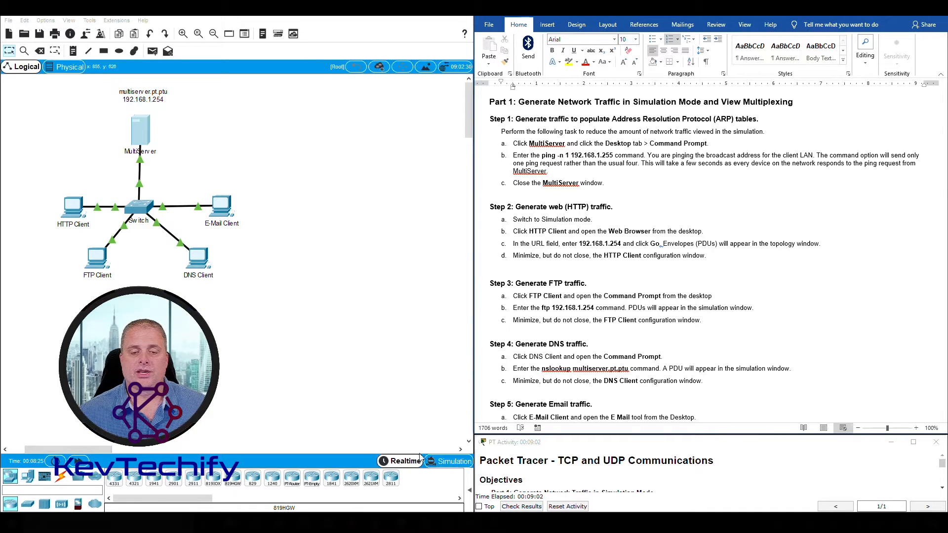
pyautogui.click(455, 462)
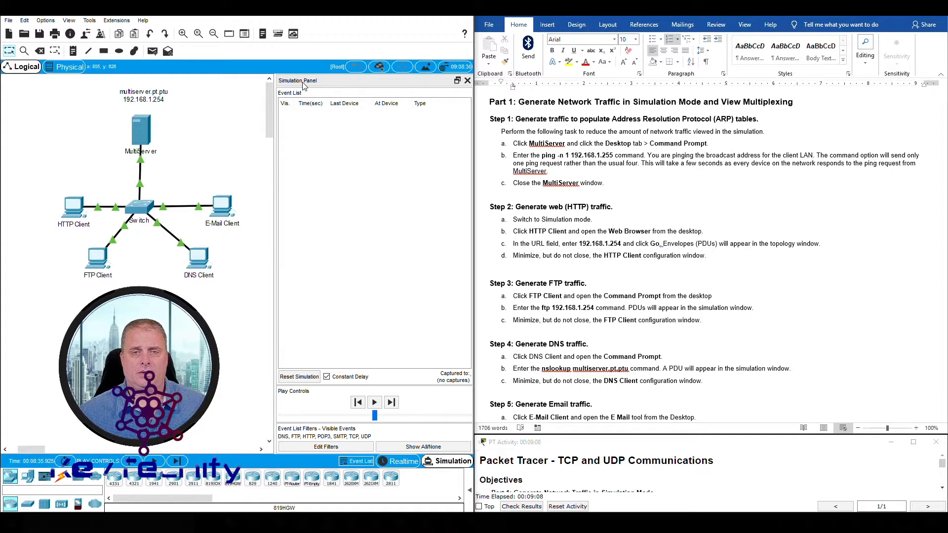
# Open the Web Browser on HTTP Client, with the client window repositioned and widened to show all desktop apps
pyautogui.click(511, 242)
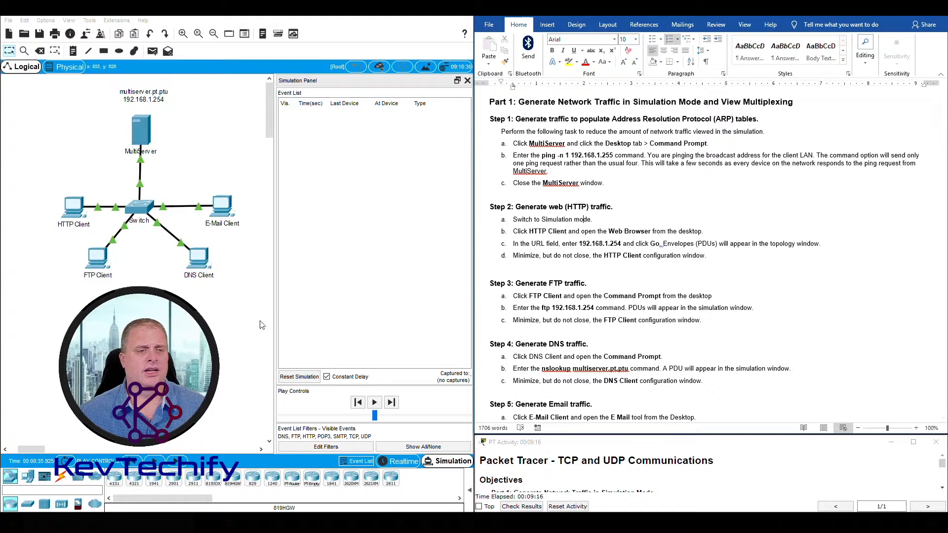
pyautogui.click(74, 210)
pyautogui.moveTo(447, 116); pyautogui.dragTo(197, 41)
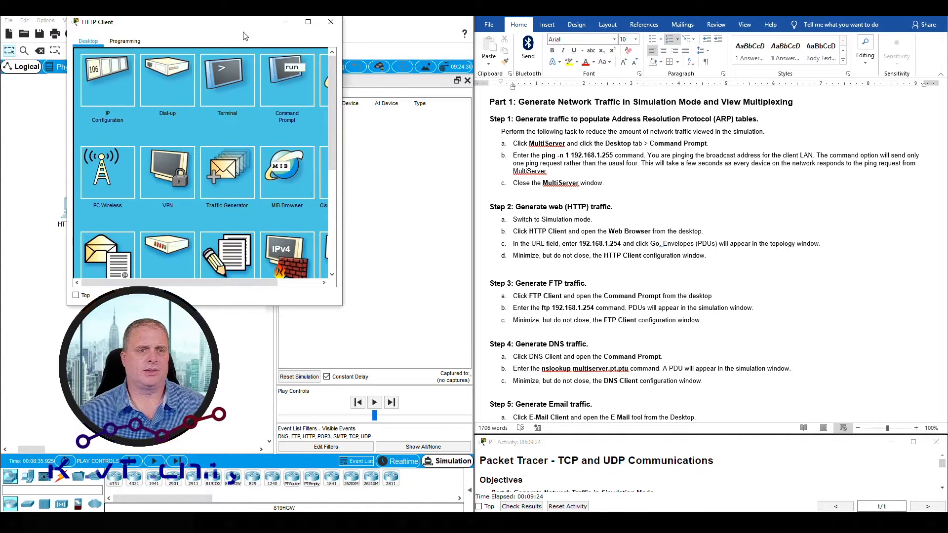
pyautogui.moveTo(248, 27); pyautogui.dragTo(213, 22)
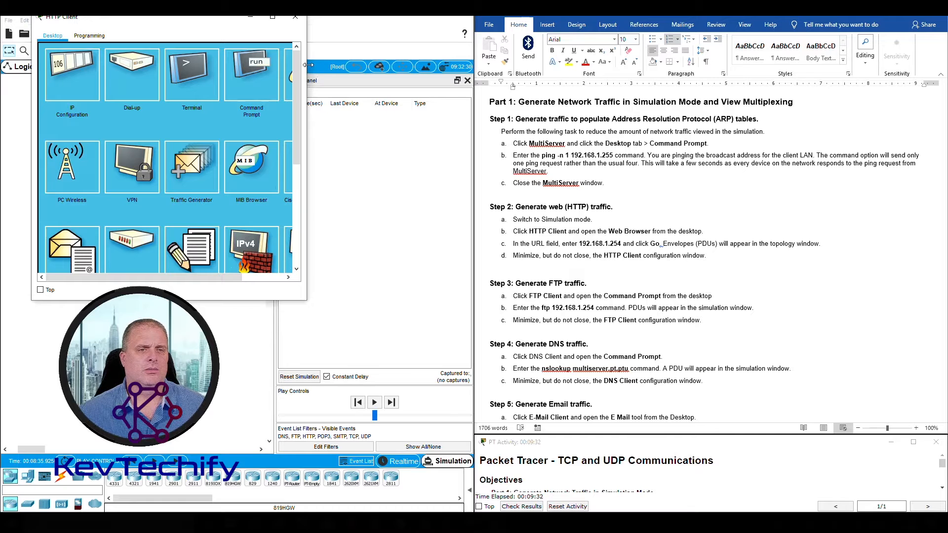
pyautogui.moveTo(307, 73); pyautogui.dragTo(367, 73)
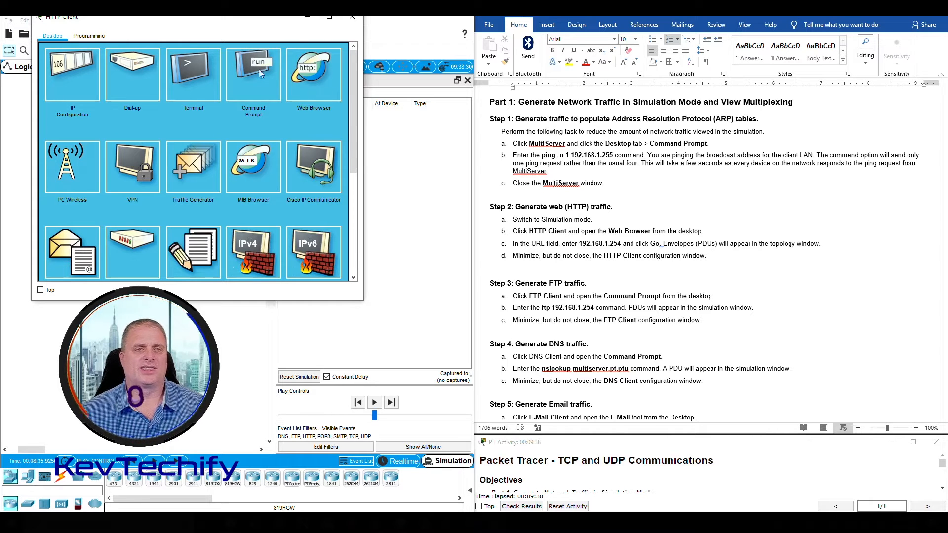
pyautogui.click(312, 73)
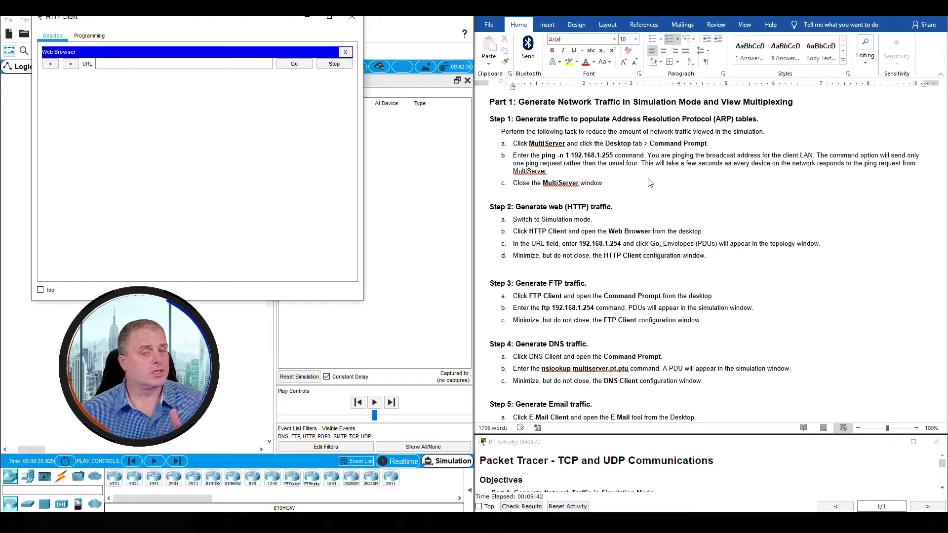
# Request 192.168.1.254 in the HTTP Client's Web Browser, with the client window moved off the topology
pyautogui.click(521, 246)
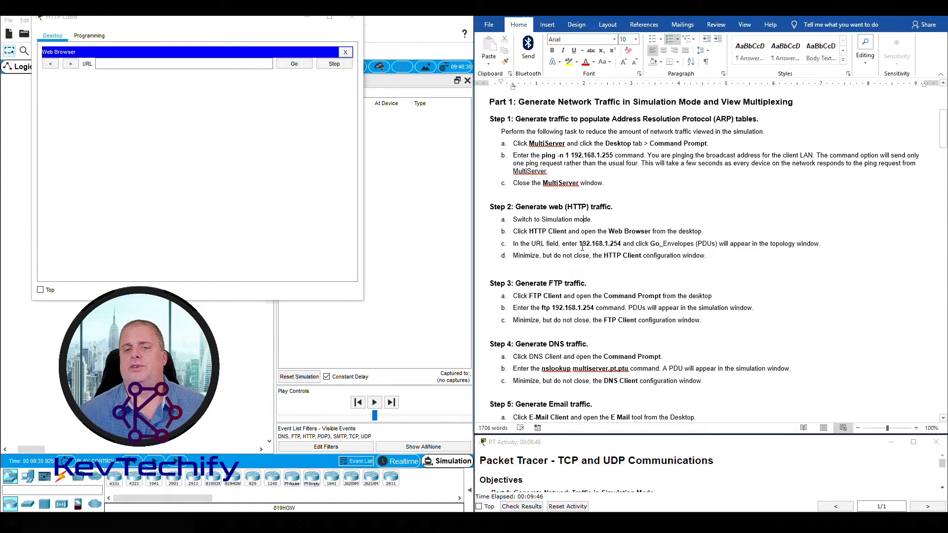
pyautogui.moveTo(579, 243); pyautogui.dragTo(621, 245)
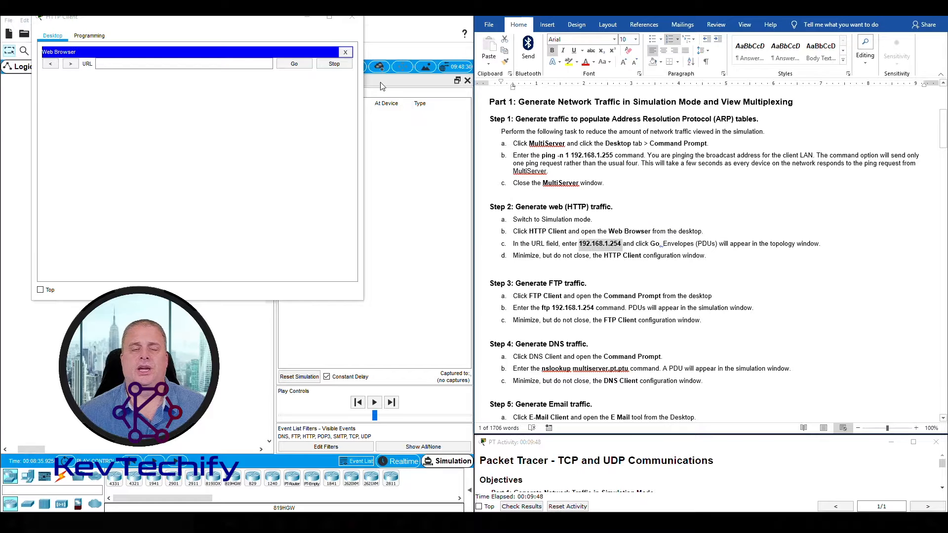
pyautogui.click(154, 61)
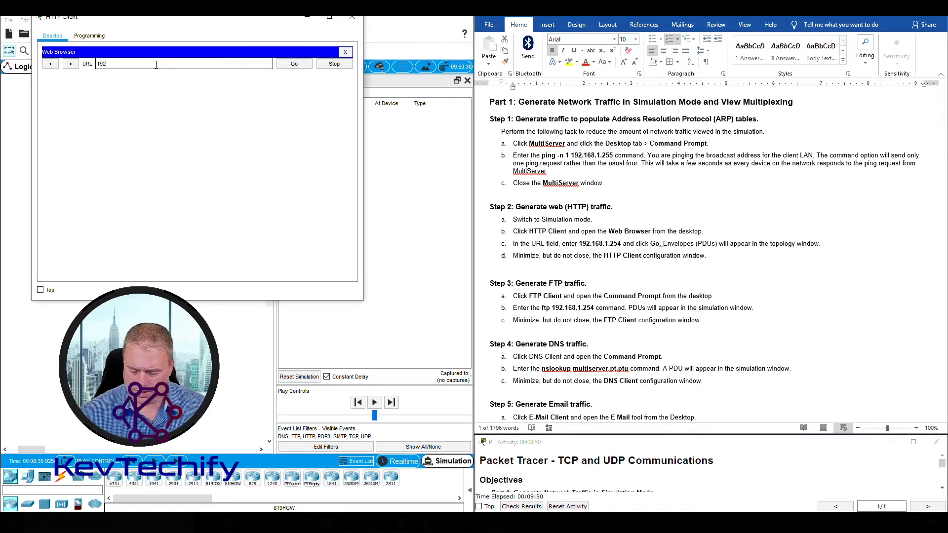
pyautogui.write('192.168.1.254')
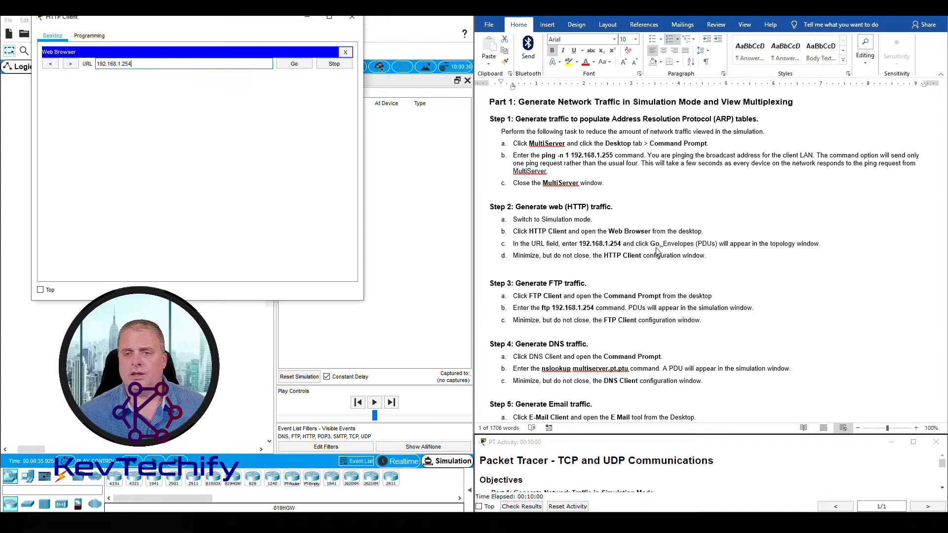
pyautogui.moveTo(250, 19); pyautogui.dragTo(526, 19)
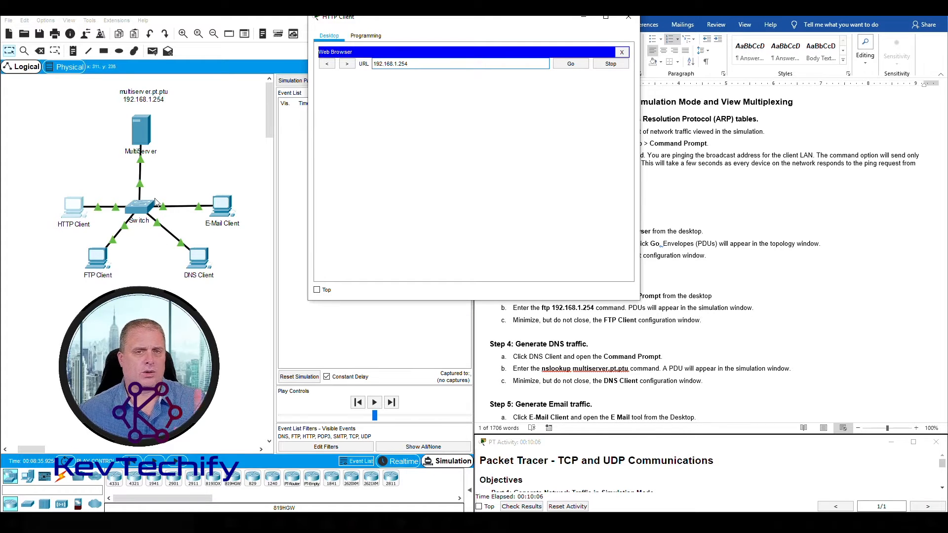
pyautogui.click(571, 64)
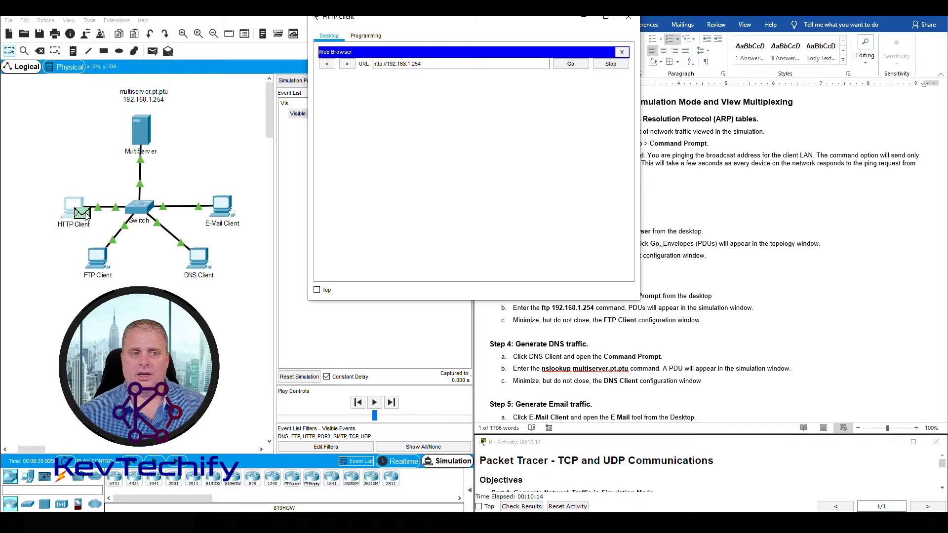
# Check the simulation event list behind the HTTP Client window and minimize that window without closing it
pyautogui.moveTo(386, 20); pyautogui.dragTo(557, 23)
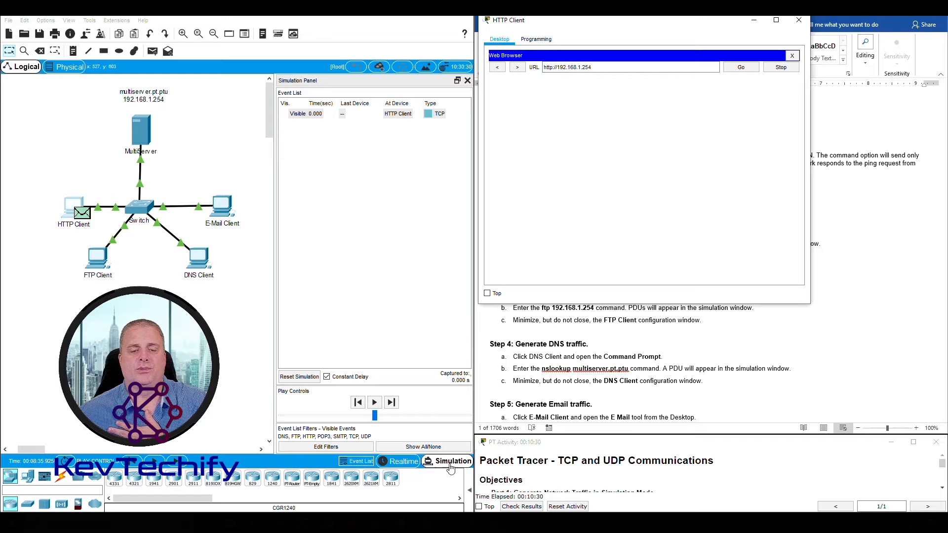
pyautogui.moveTo(700, 27); pyautogui.dragTo(343, 27)
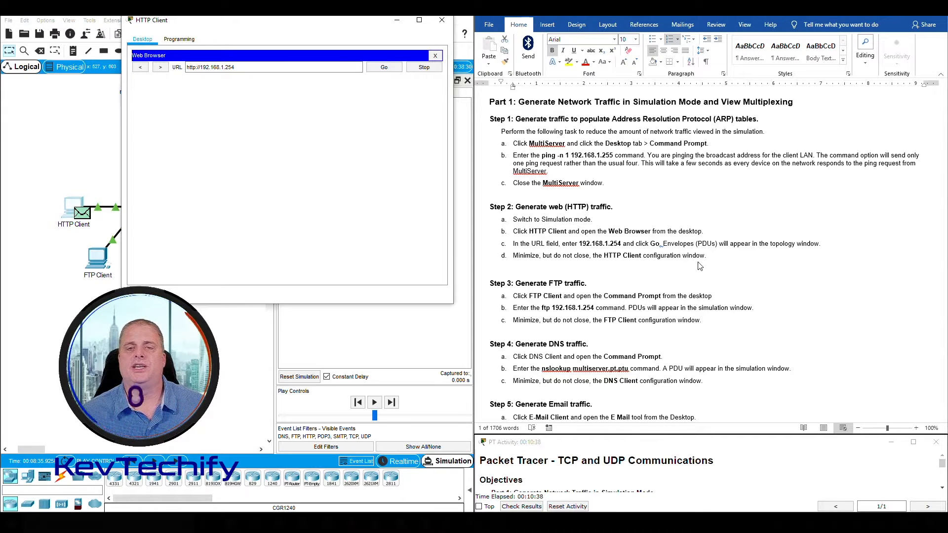
pyautogui.click(398, 22)
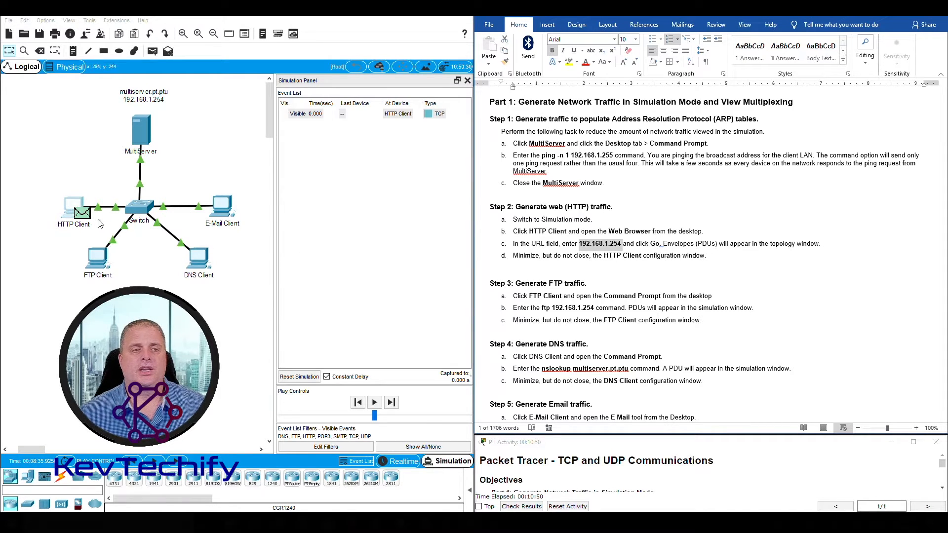
# Open the Command Prompt on FTP Client as Step 3 instructs, with the client window repositioned and widened
pyautogui.scroll(-5, 513, 183)
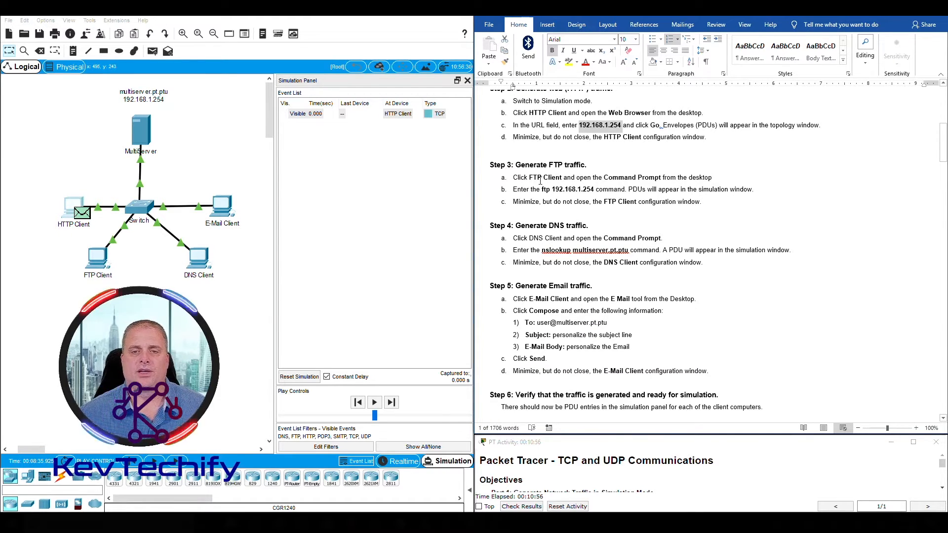
pyautogui.click(98, 262)
pyautogui.moveTo(486, 116); pyautogui.dragTo(375, 22)
pyautogui.scroll(8, 543, 87)
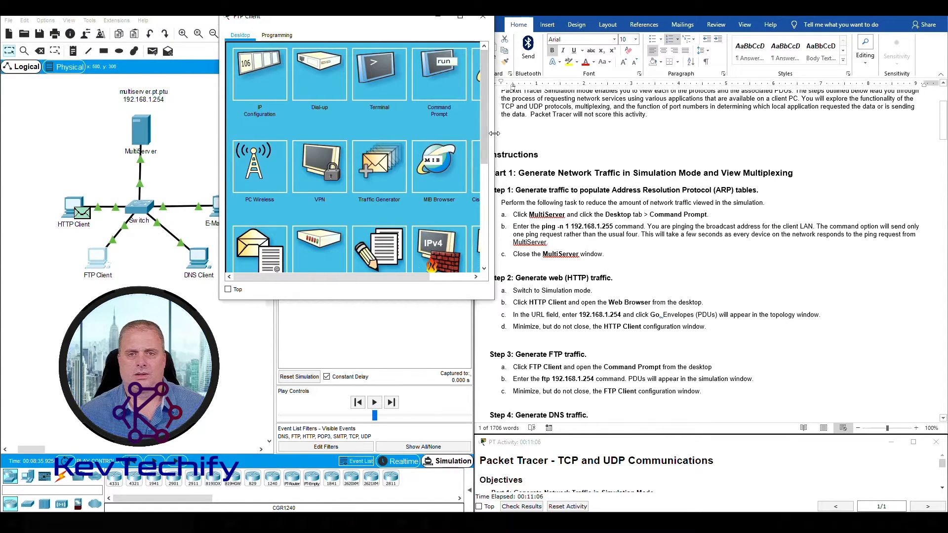
pyautogui.moveTo(494, 135); pyautogui.dragTo(632, 133)
pyautogui.moveTo(530, 24); pyautogui.dragTo(582, 26)
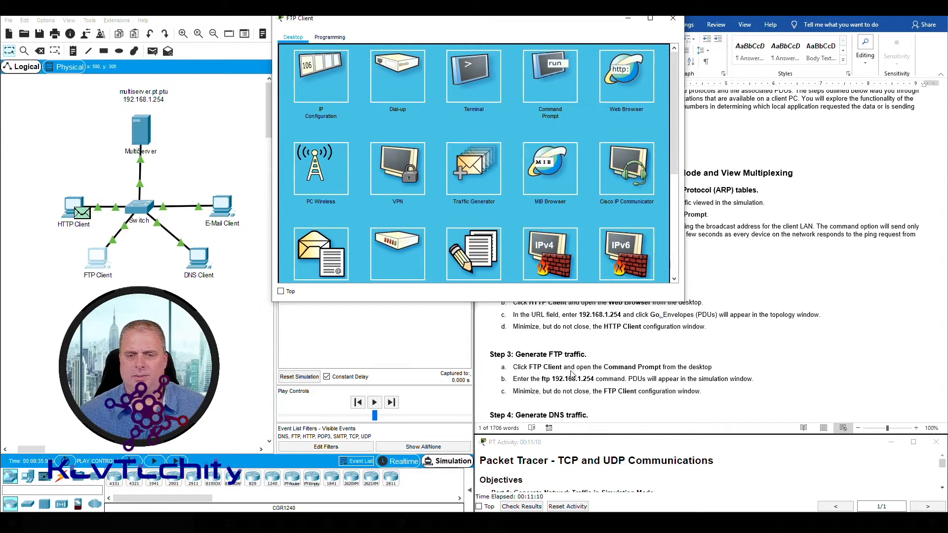
pyautogui.click(551, 86)
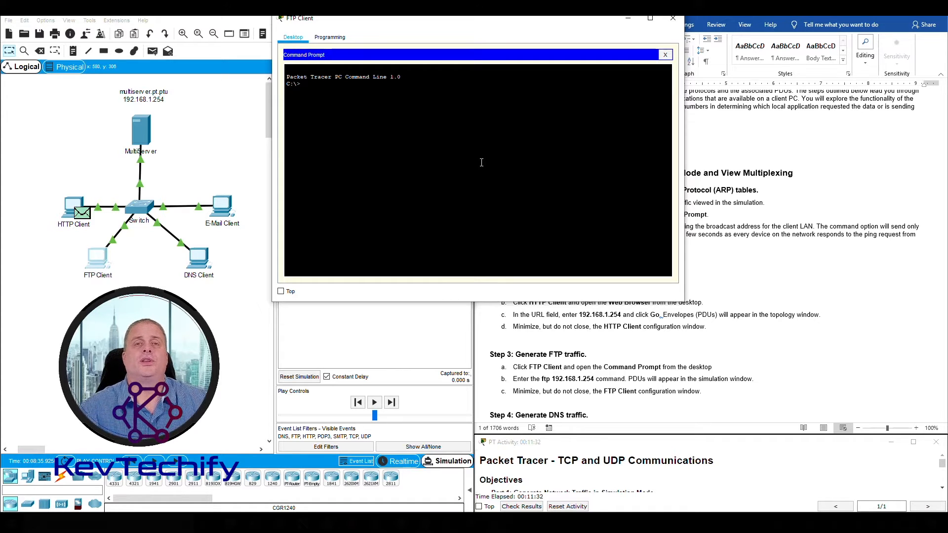
# Generate FTP traffic from FTP Client with ftp 192.168.1.254 and minimize the client window
pyautogui.write('t')
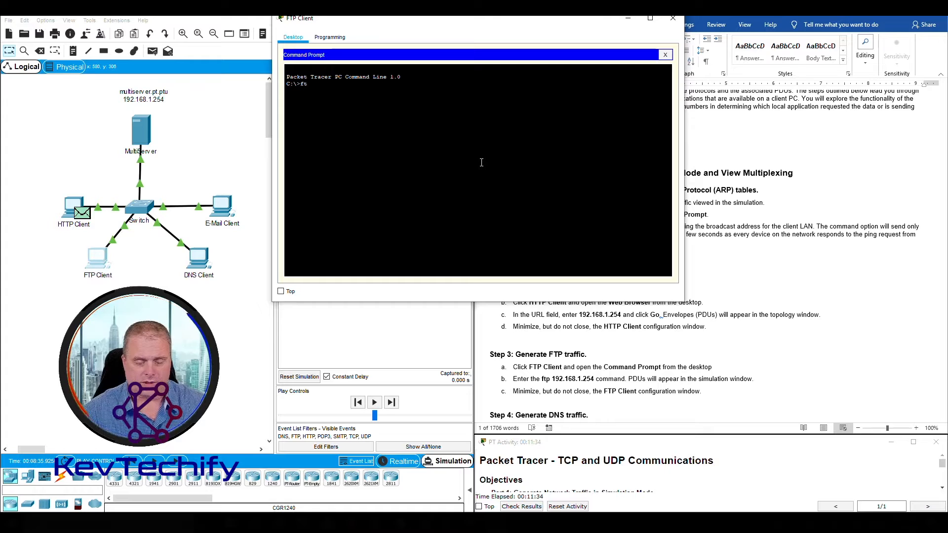
pyautogui.write('p ')
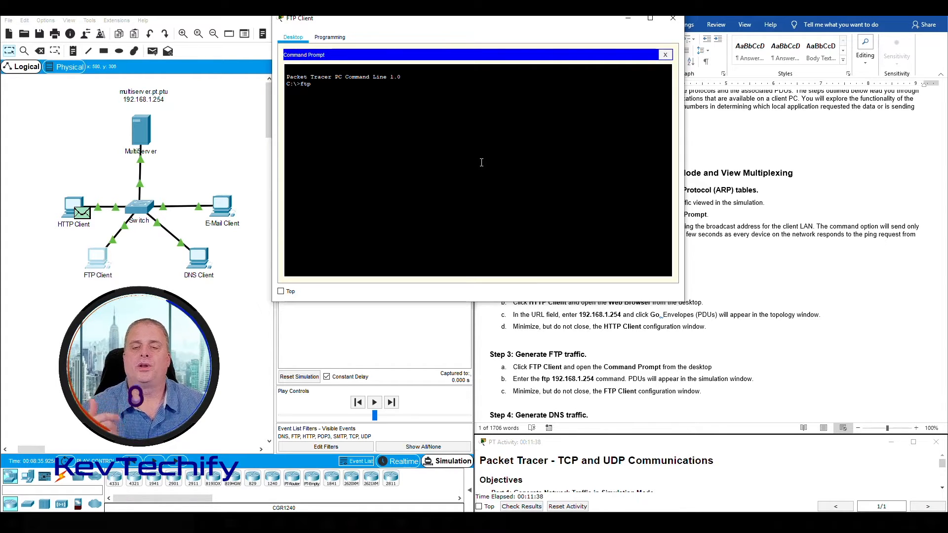
pyautogui.write('192.')
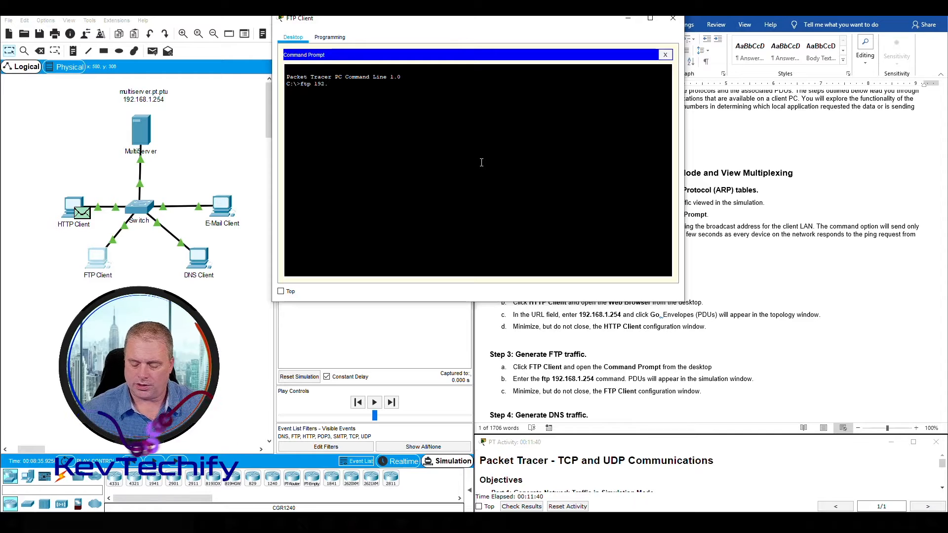
pyautogui.write('168.1.254')
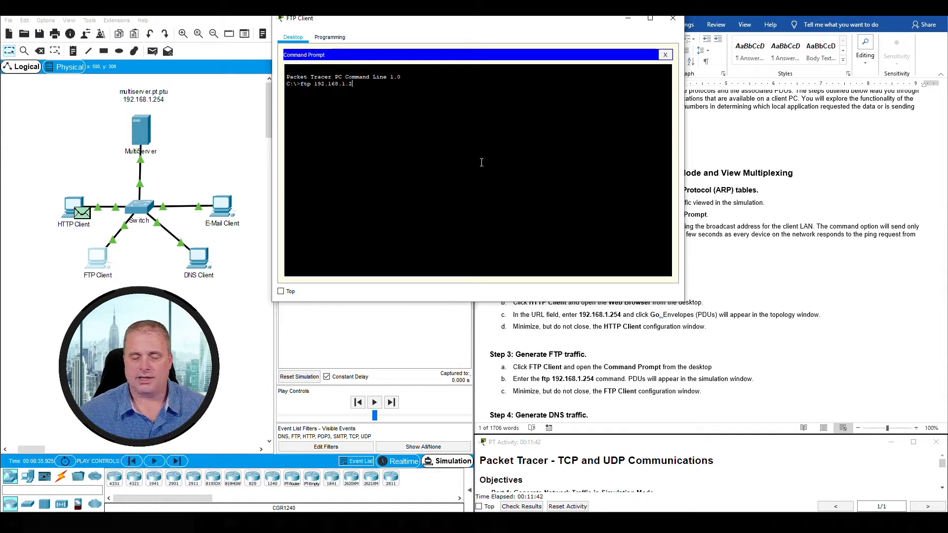
pyautogui.press('Return')
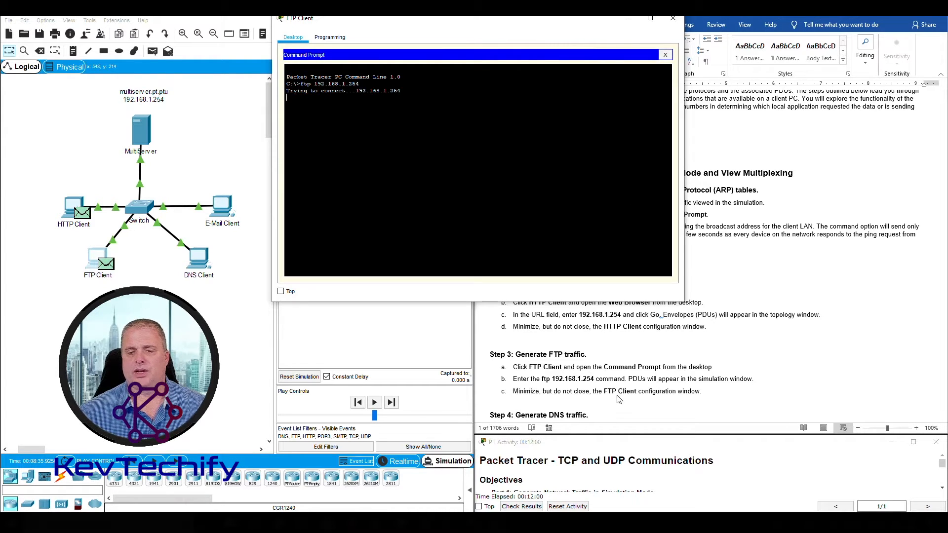
pyautogui.click(627, 19)
# Open the Command Prompt on DNS Client, with the client window widened and moved clear of the topology and event list
pyautogui.scroll(-2, 559, 269)
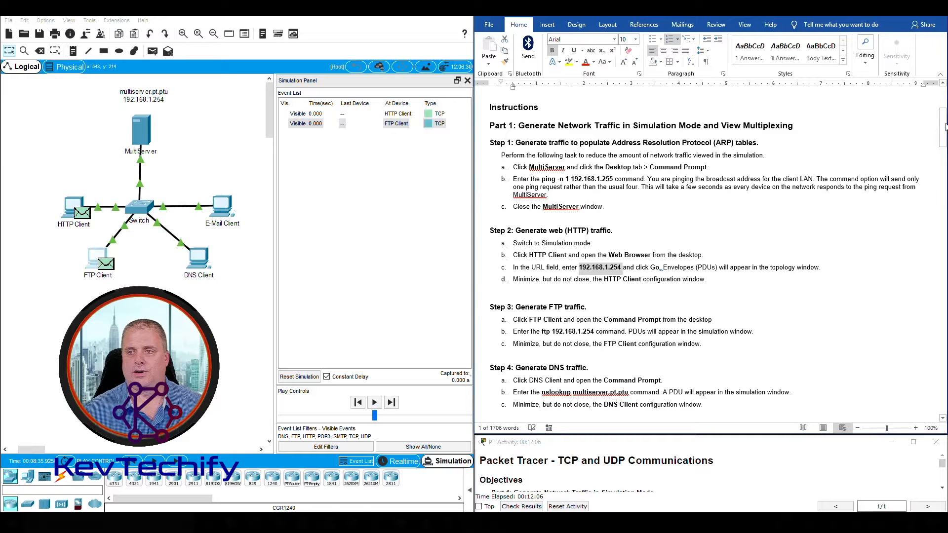
pyautogui.moveTo(945, 128); pyautogui.dragTo(945, 127)
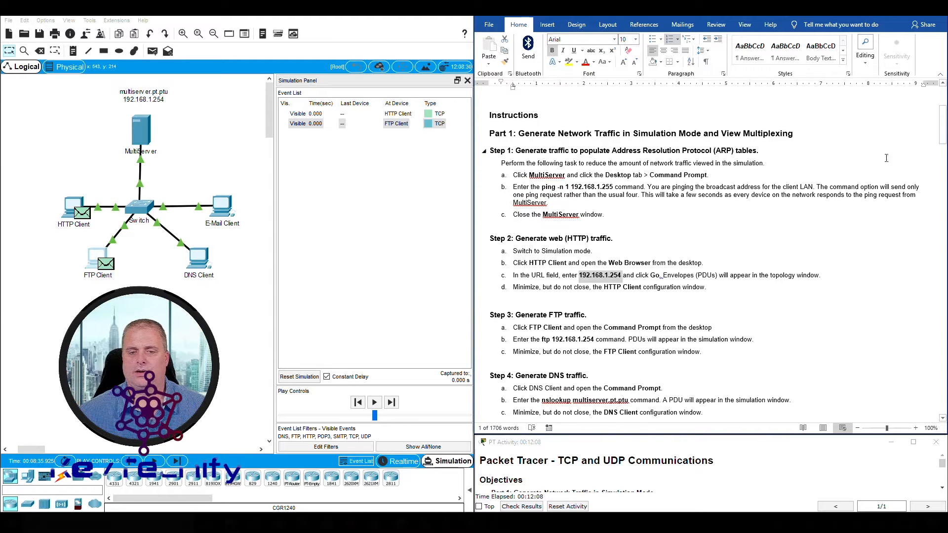
pyautogui.click(199, 262)
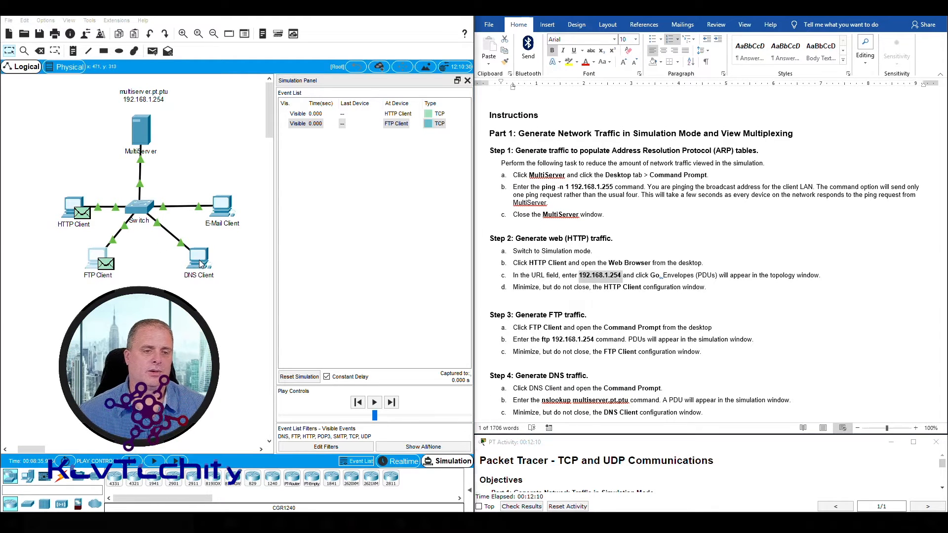
pyautogui.moveTo(440, 49); pyautogui.dragTo(436, 24)
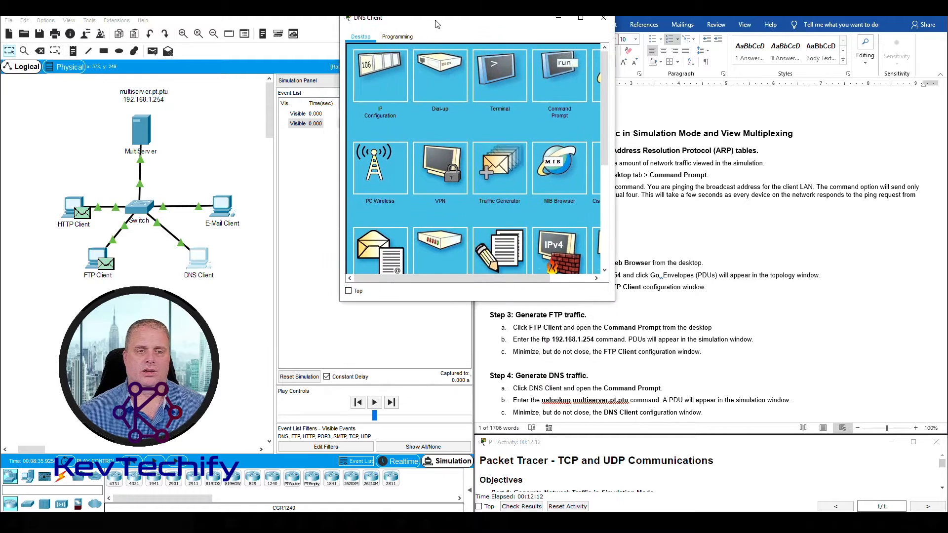
pyautogui.moveTo(615, 100); pyautogui.dragTo(711, 93)
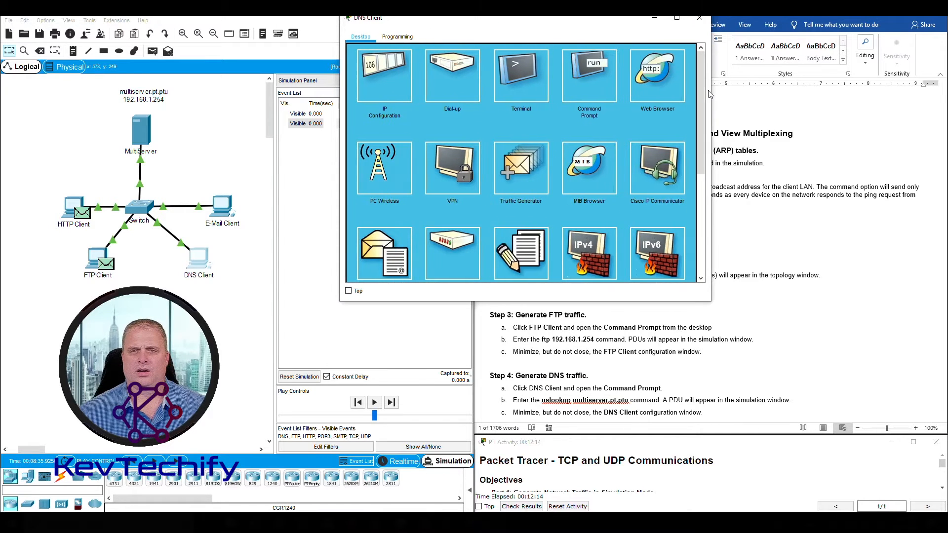
pyautogui.moveTo(616, 28); pyautogui.dragTo(762, 25)
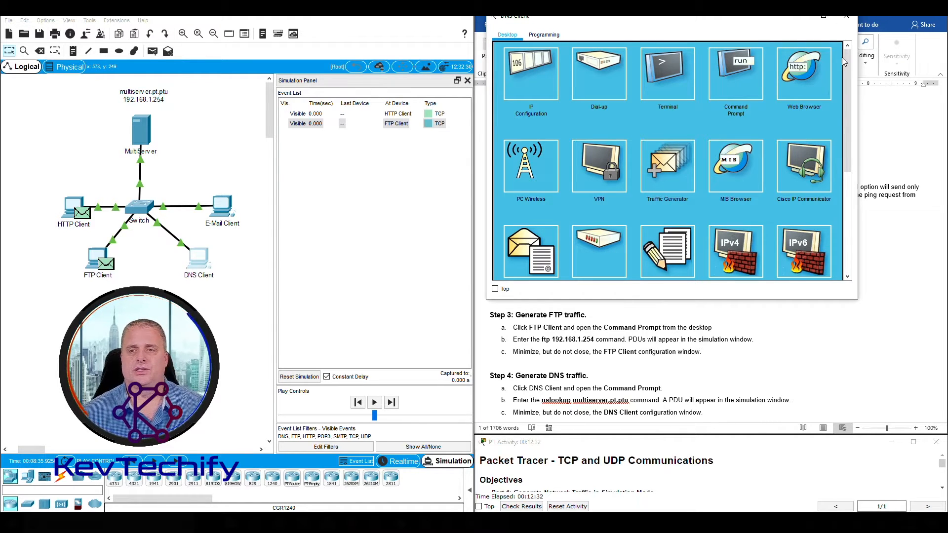
pyautogui.click(737, 78)
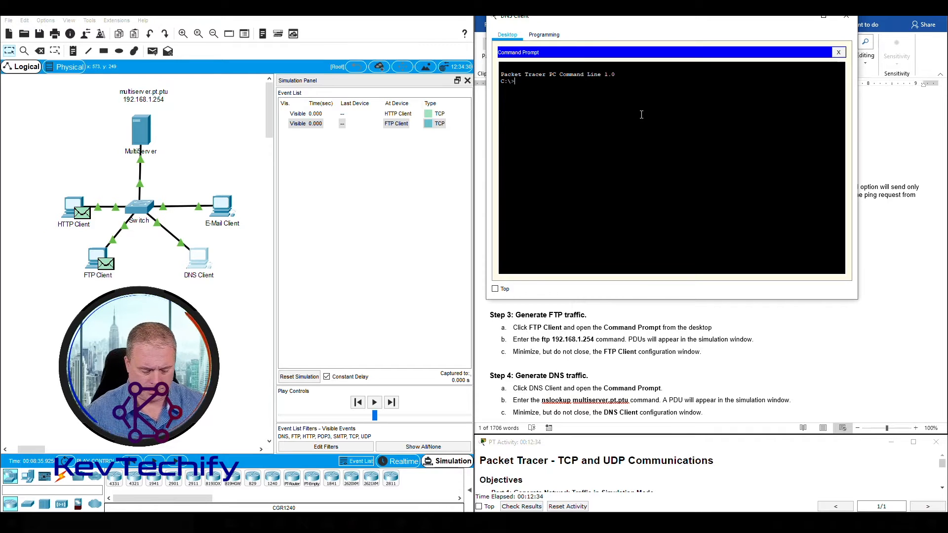
# Generate DNS traffic from DNS Client with nslookup multiserver.pt.ptu, checking the server name in the instructions, and minimize the client window
pyautogui.write('nslookup')
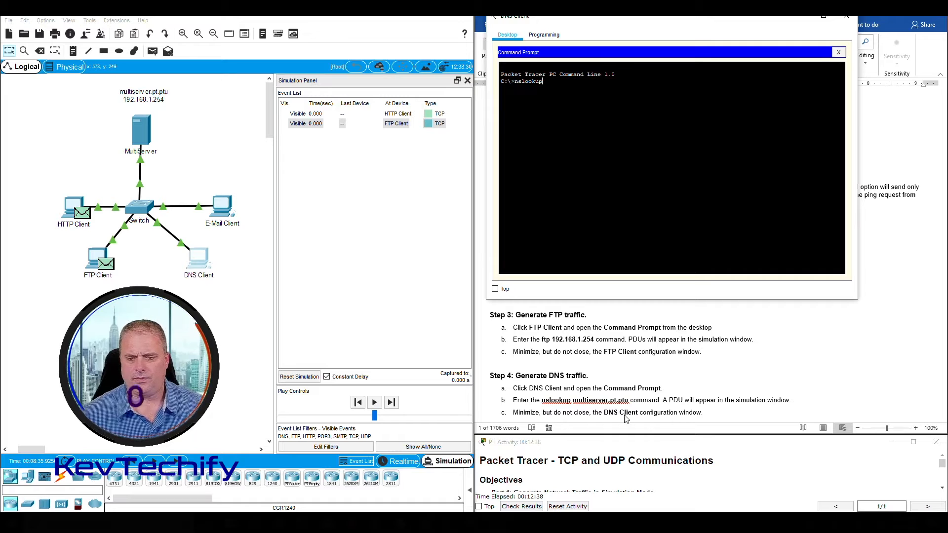
pyautogui.click(576, 401)
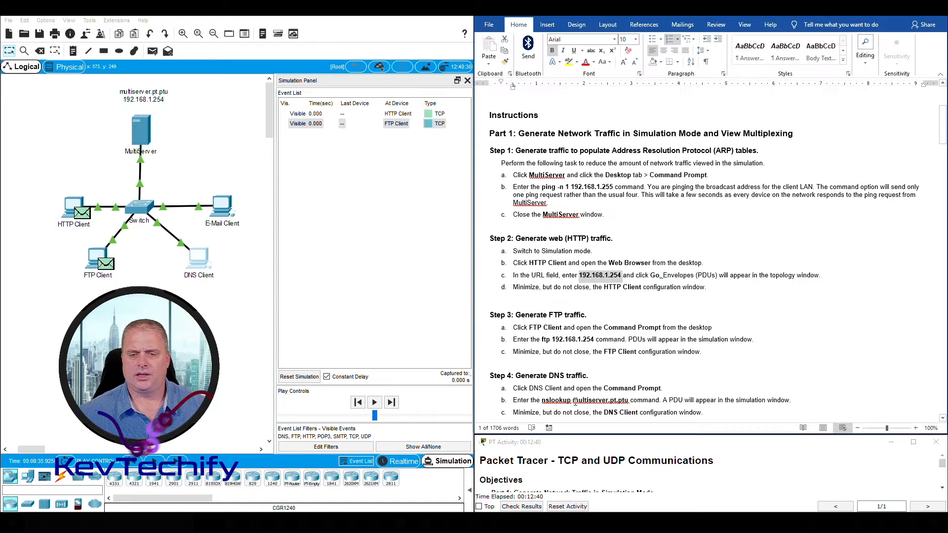
pyautogui.moveTo(573, 402); pyautogui.dragTo(628, 401)
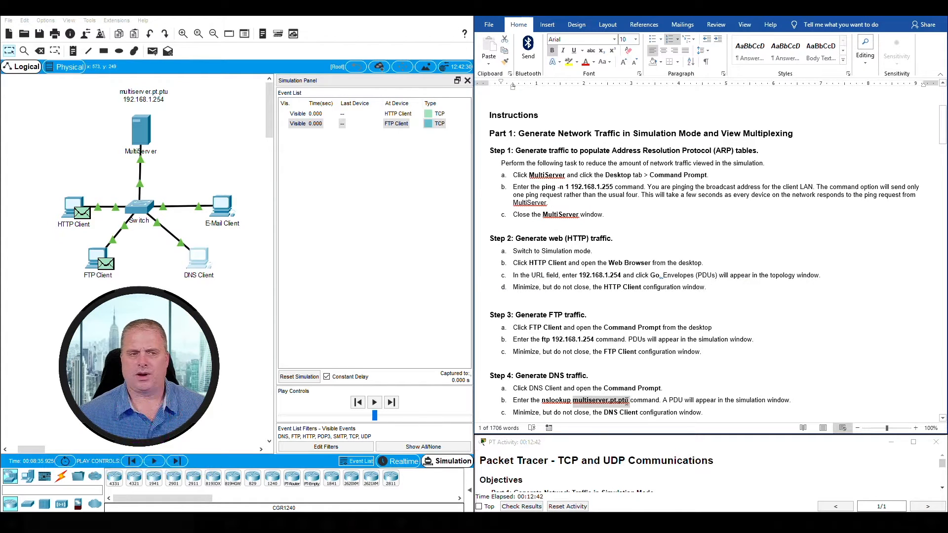
pyautogui.click(581, 403)
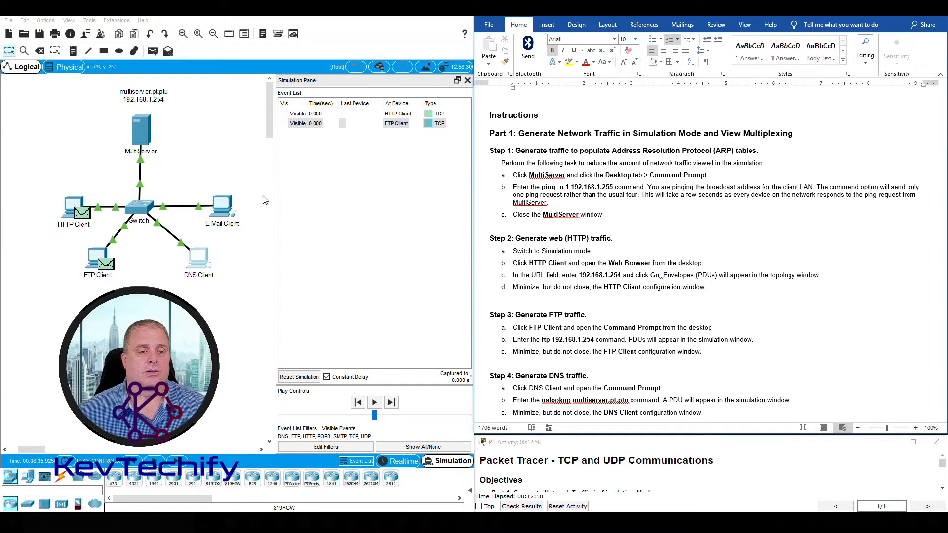
pyautogui.click(197, 262)
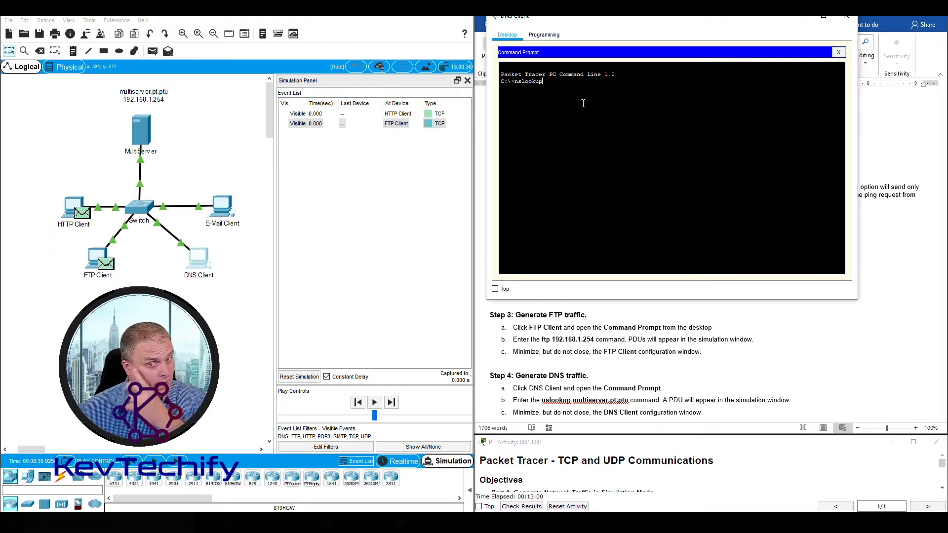
pyautogui.write('multiserver.pt.ptu')
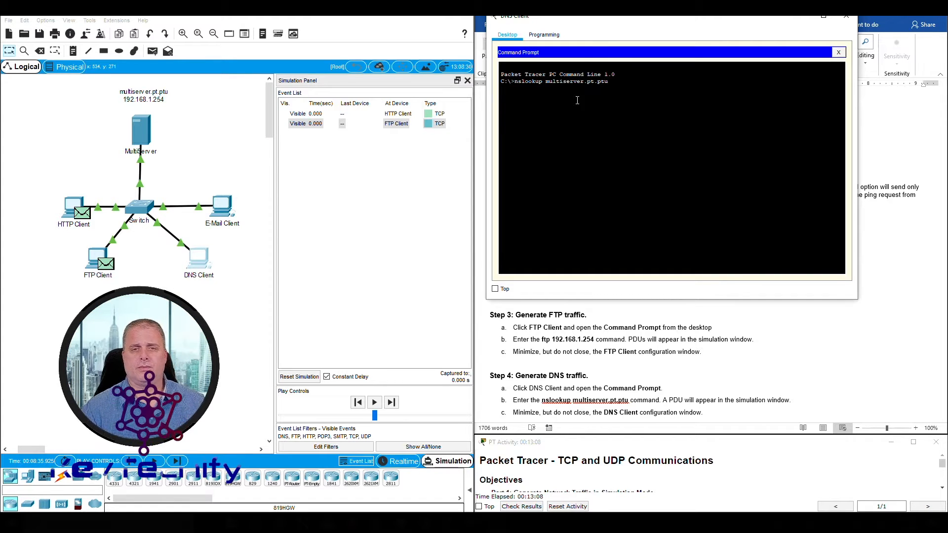
pyautogui.press('Return')
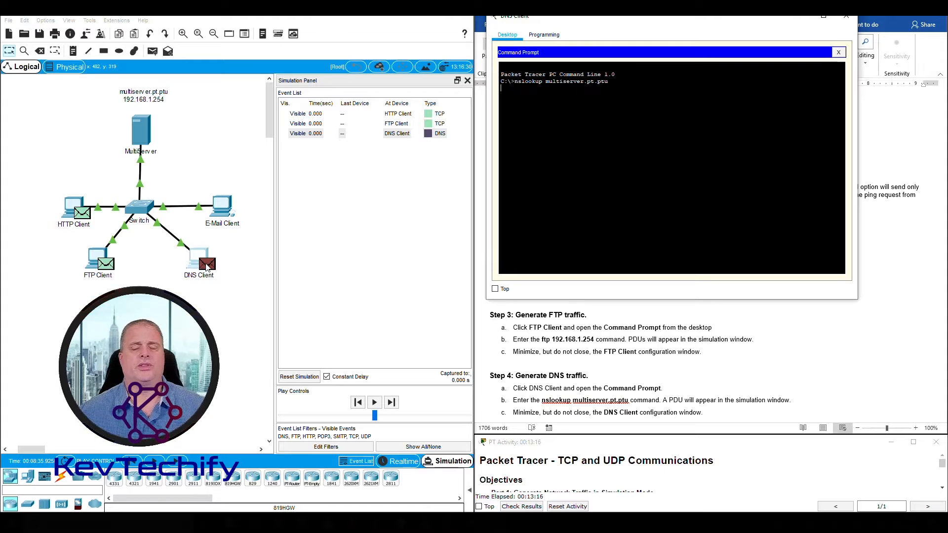
pyautogui.click(801, 19)
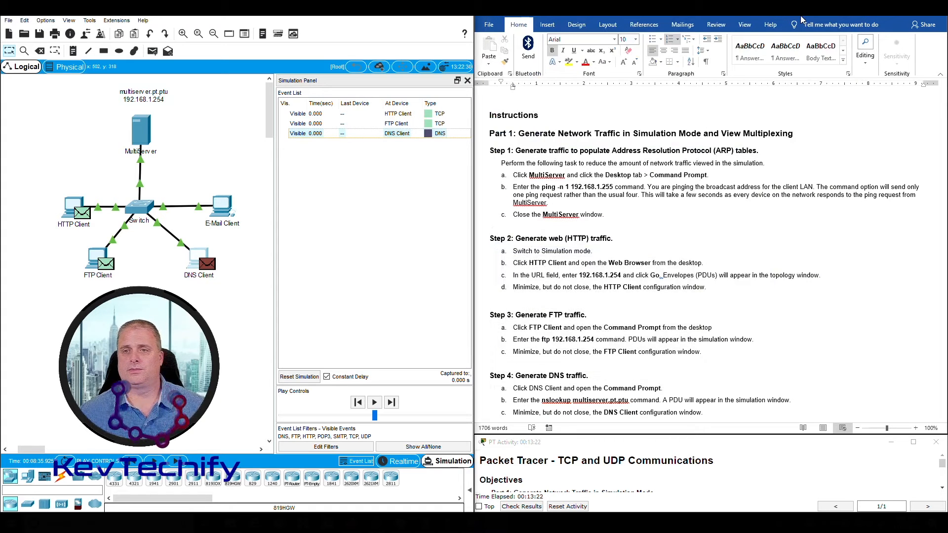
# Open the E-Mail Client configuration window as Step 5 instructs, moved clear of the topology and widened
pyautogui.scroll(-3, 793, 232)
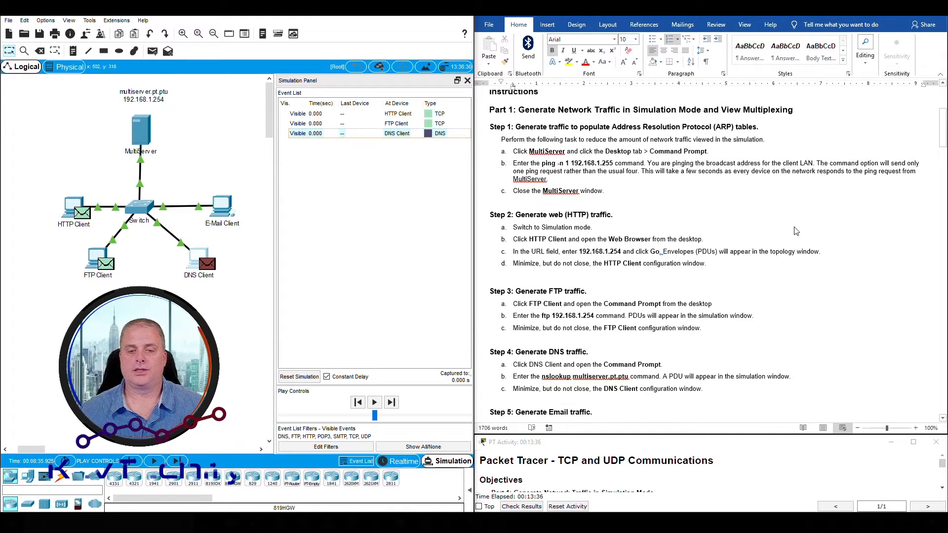
pyautogui.scroll(-2, 797, 231)
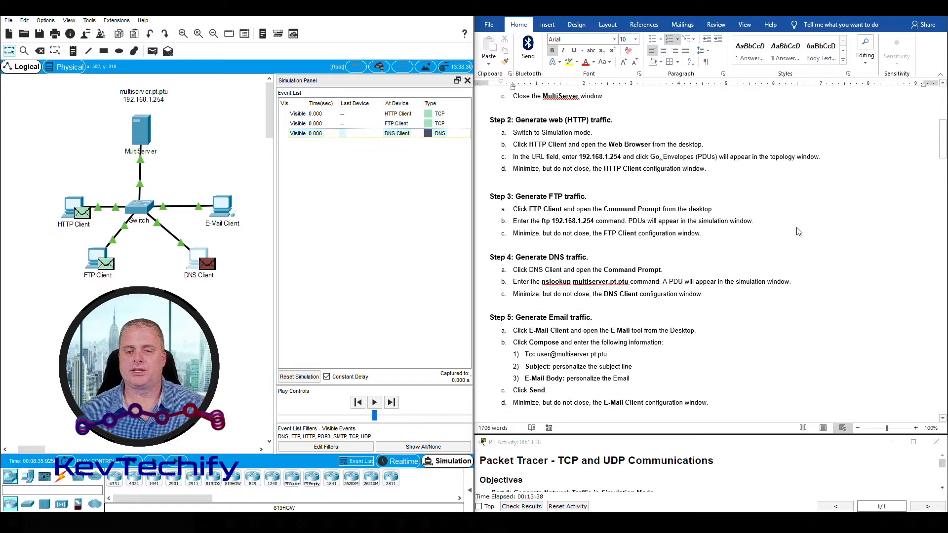
pyautogui.click(943, 148)
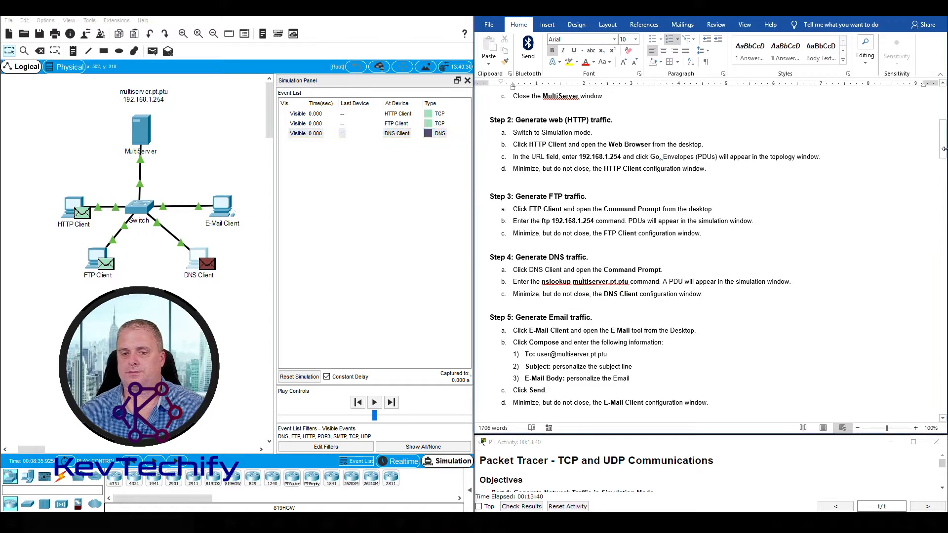
pyautogui.moveTo(943, 151); pyautogui.dragTo(943, 150)
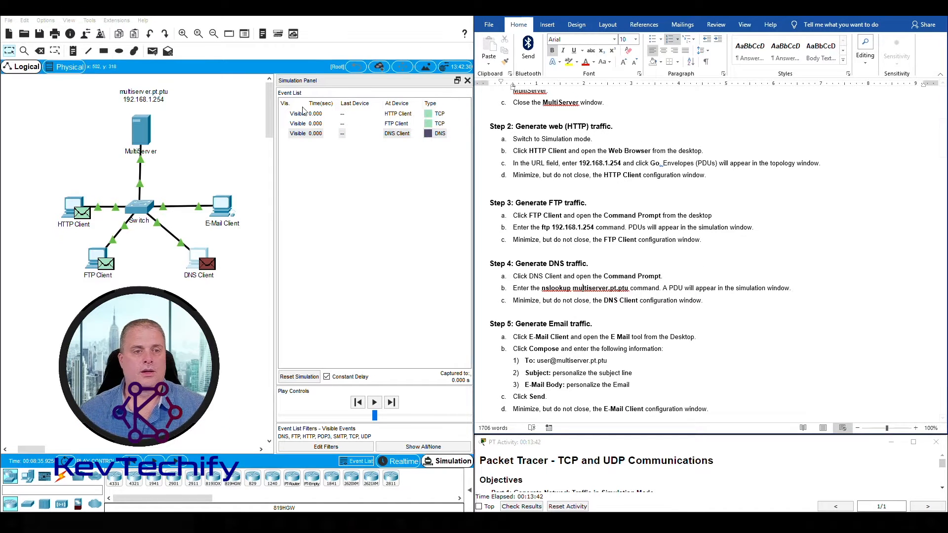
pyautogui.click(222, 208)
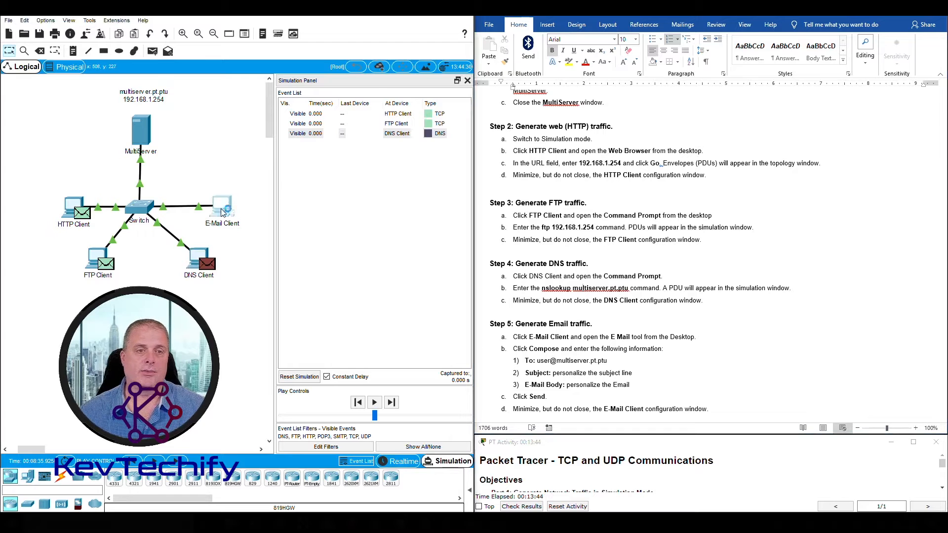
pyautogui.moveTo(409, 115); pyautogui.dragTo(524, 21)
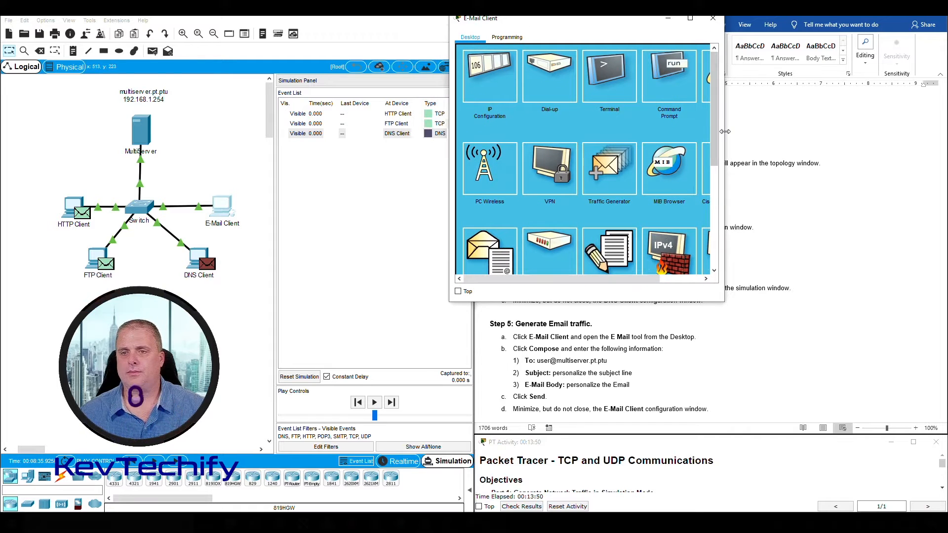
pyautogui.moveTo(723, 134); pyautogui.dragTo(804, 133)
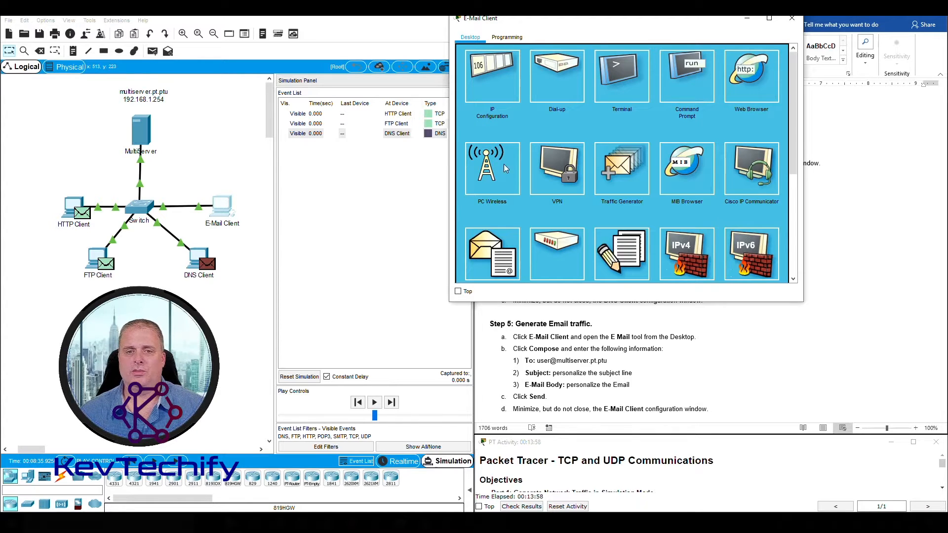
# Open the Email tool on the E-Mail Client desktop and bring the mail browser's message commands into view
pyautogui.scroll(-1, 616, 220)
pyautogui.scroll(-1, 616, 220)
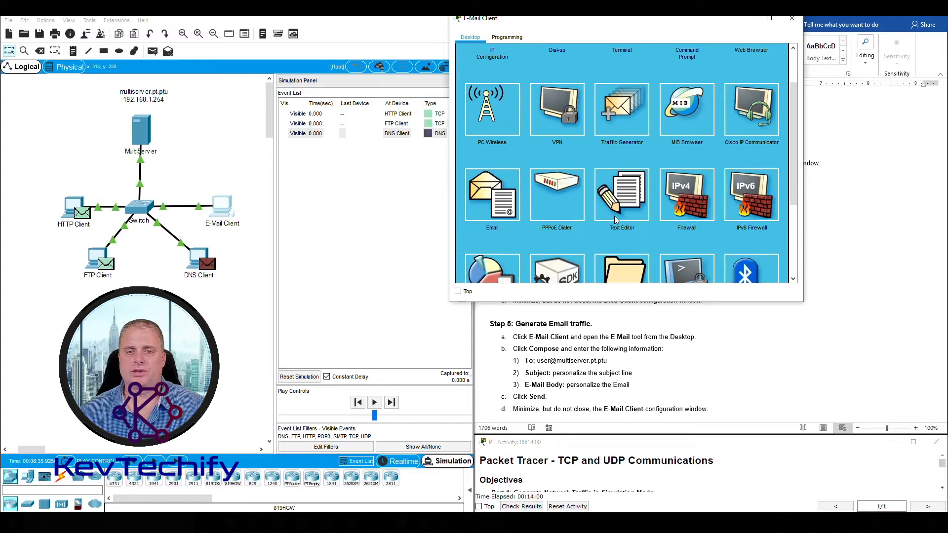
pyautogui.scroll(-2, 577, 227)
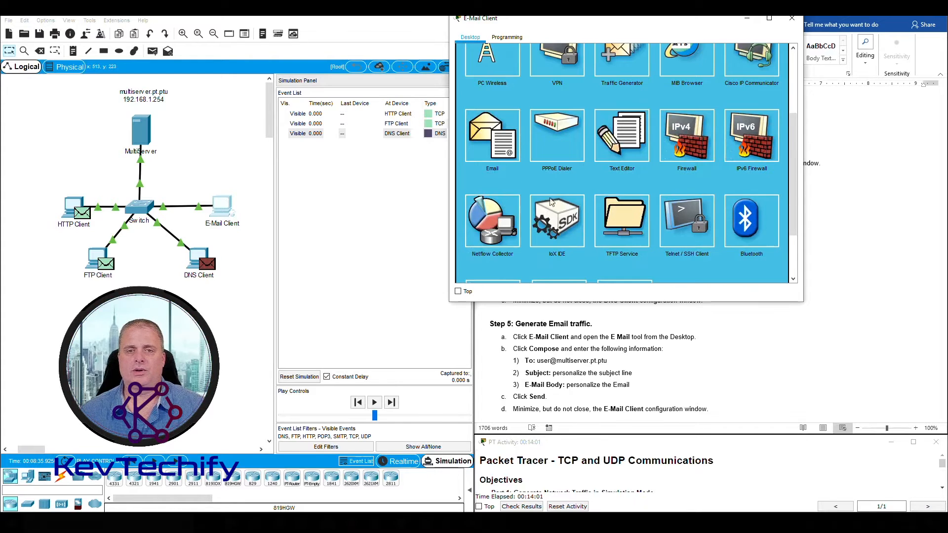
pyautogui.click(491, 140)
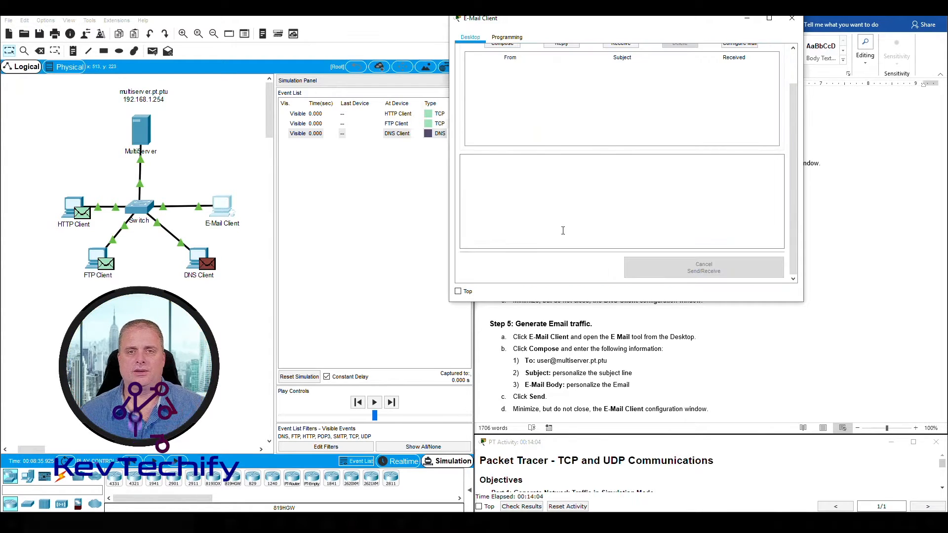
pyautogui.scroll(2, 654, 217)
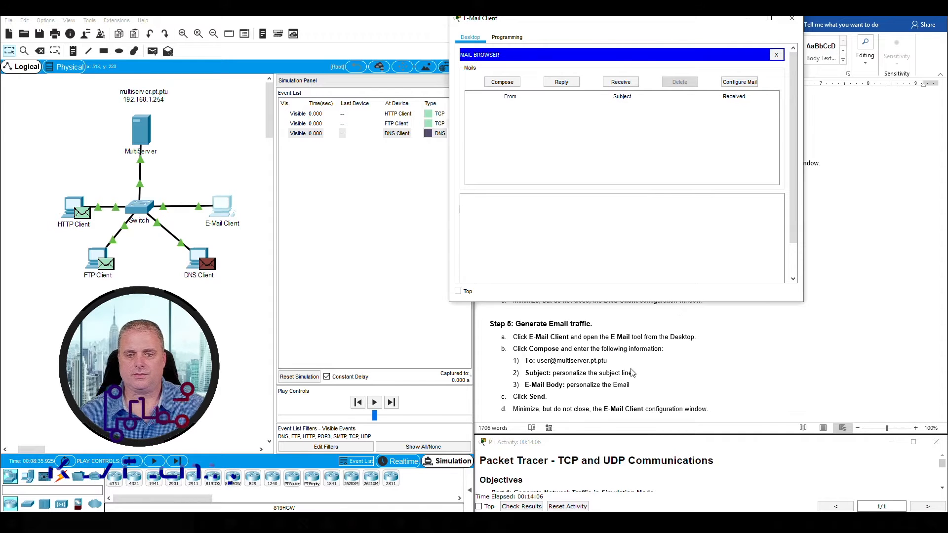
# Compose a new mail on E-Mail Client, addressed to the recipient e-mail address given in Step 5
pyautogui.click(504, 83)
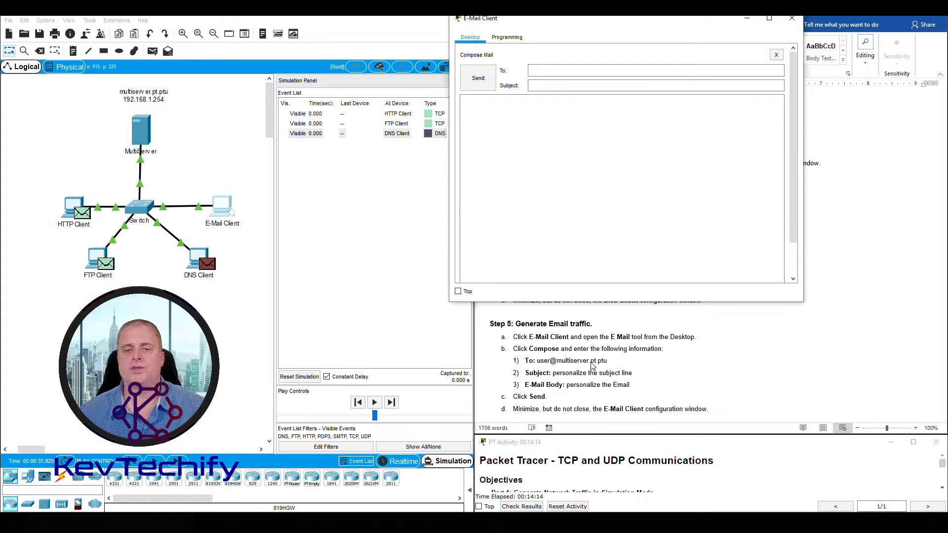
pyautogui.click(545, 71)
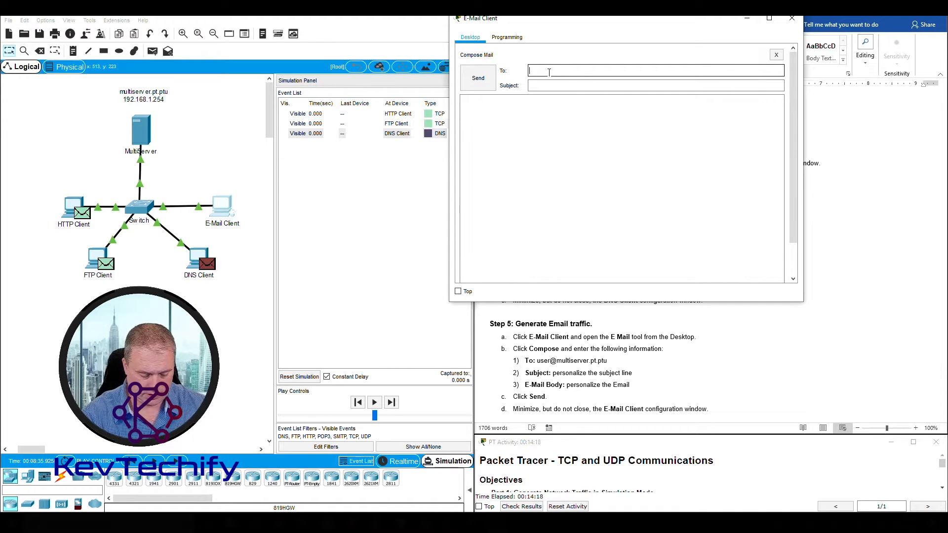
pyautogui.write('user@p')
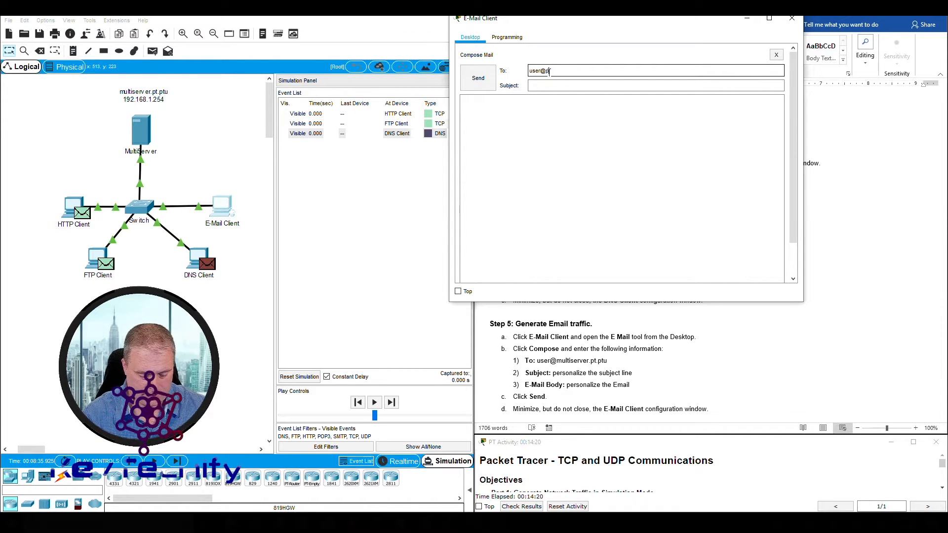
pyautogui.press('BackSpace')
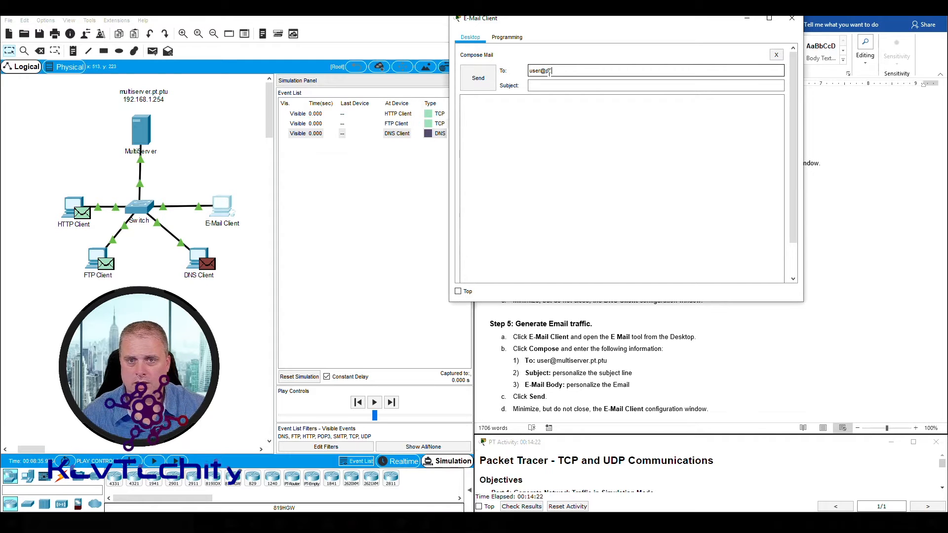
pyautogui.write('mult')
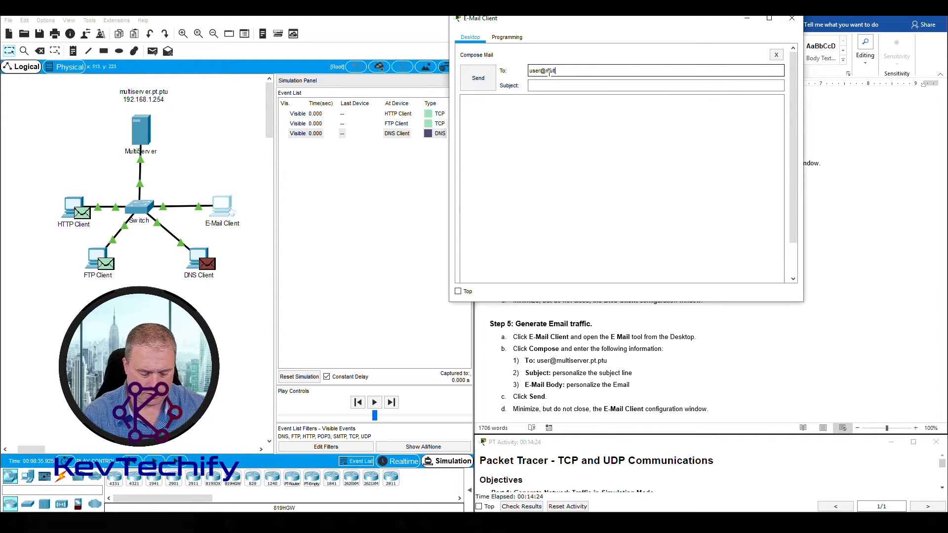
pyautogui.write('iserver.pt.ptu')
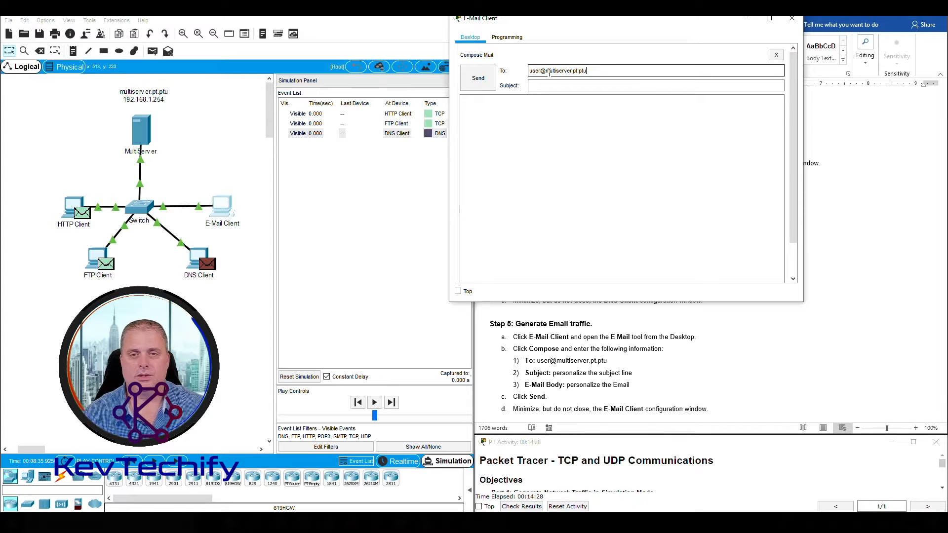
# Send the email with the subject "Packet Tracer Example" and the body "Fun with Packet Tracer", and minimize the E-Mail Client window
pyautogui.click(553, 84)
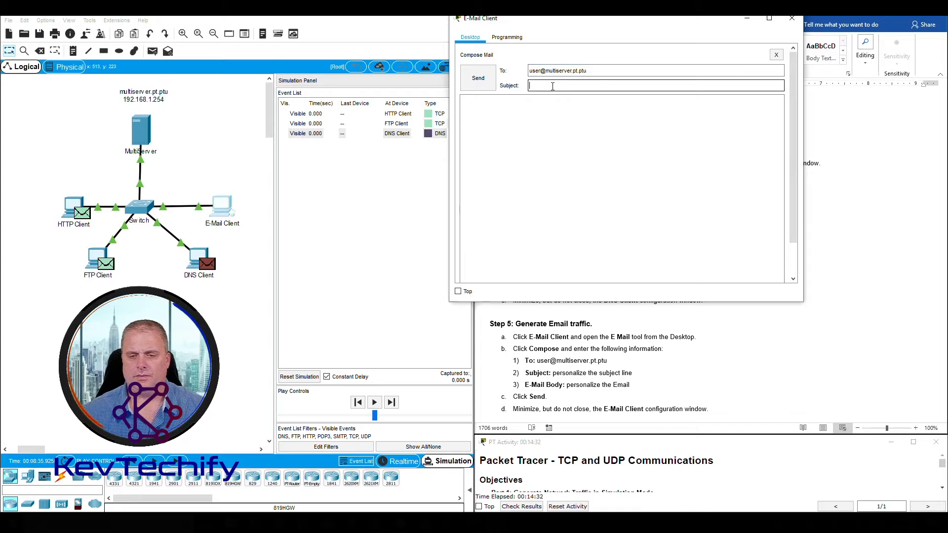
pyautogui.write('Pac')
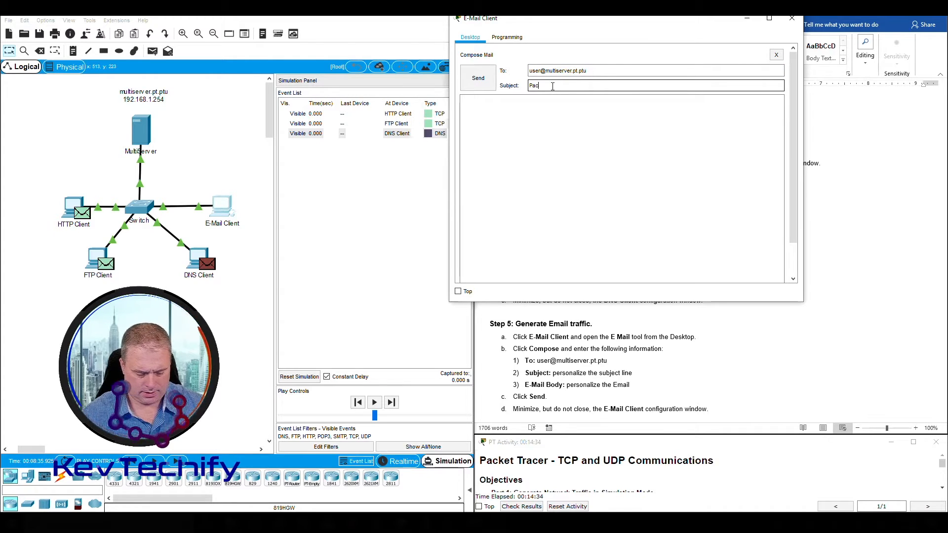
pyautogui.write('ket Tra')
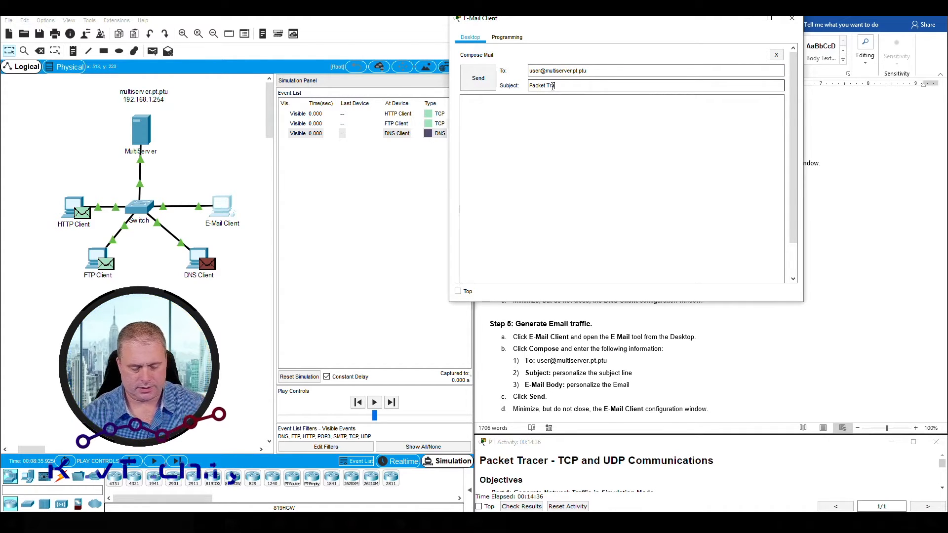
pyautogui.write('cer Exa')
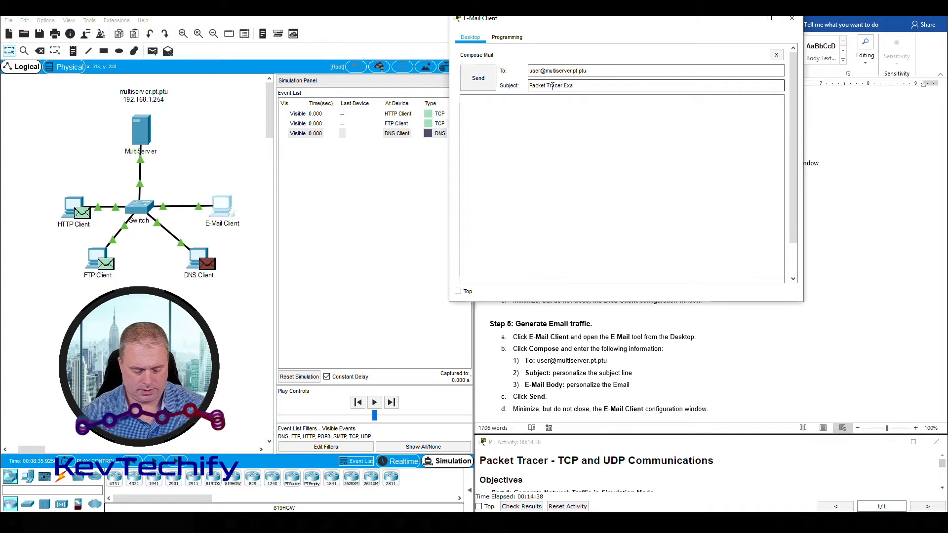
pyautogui.click(554, 114)
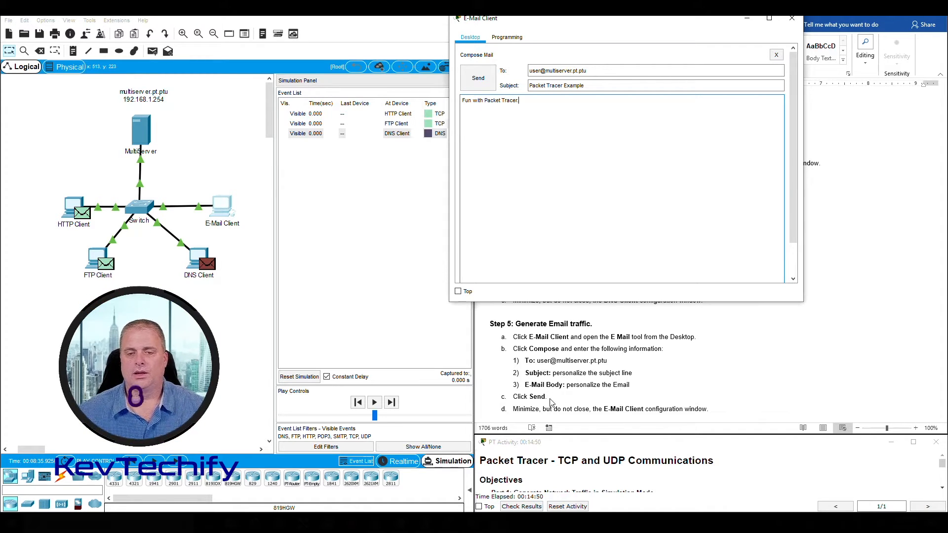
pyautogui.click(477, 79)
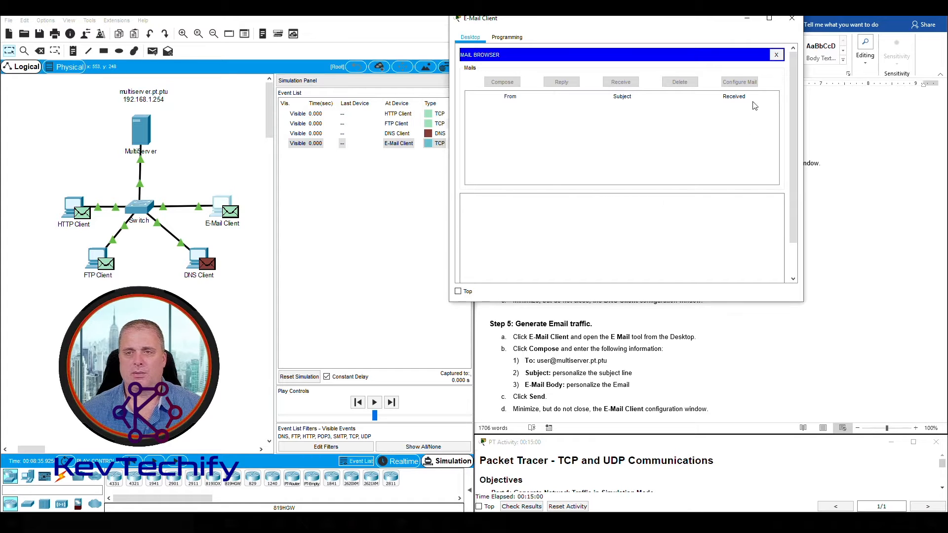
pyautogui.click(747, 19)
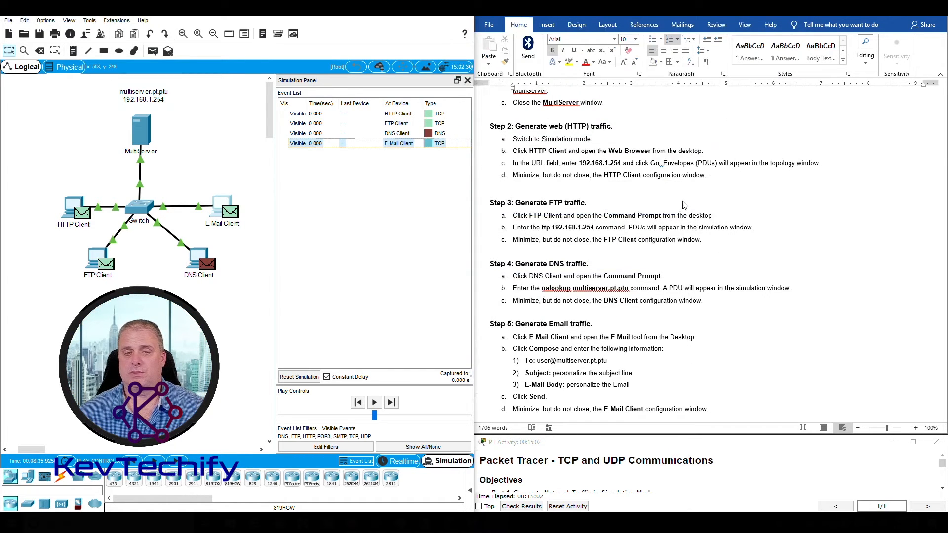
# Check the event list for a PDU from each client per Step 6, and advance the simulation once with Capture/Forward per Step 7
pyautogui.scroll(-2, 663, 223)
pyautogui.scroll(-4, 663, 223)
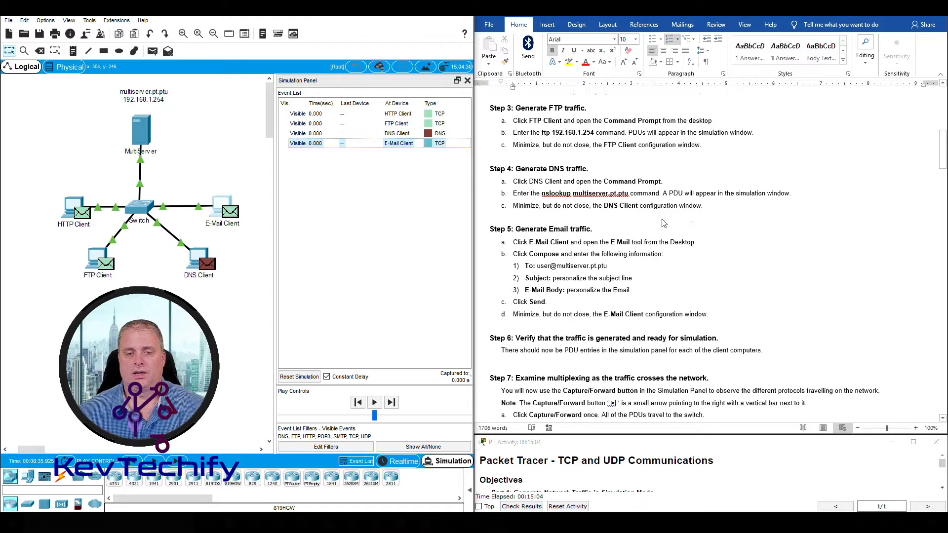
pyautogui.scroll(1, 663, 224)
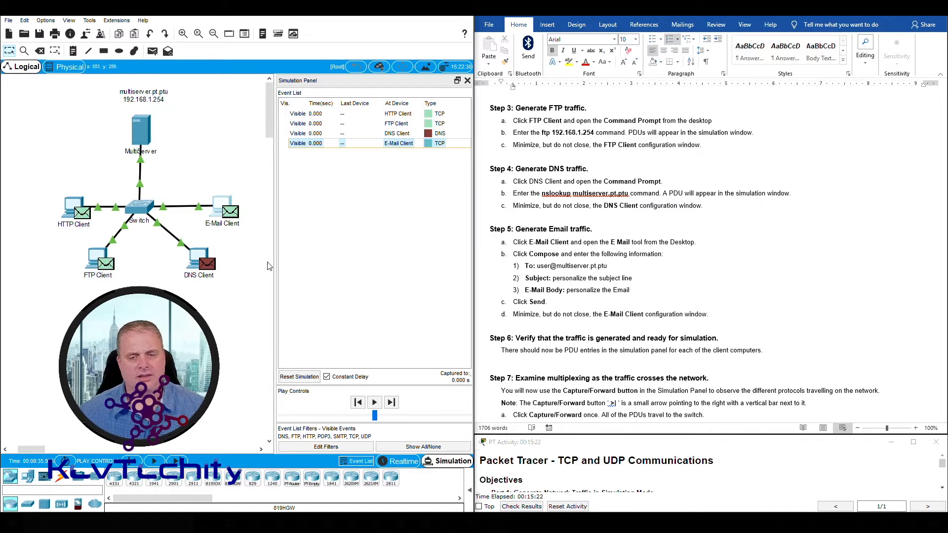
pyautogui.scroll(-1, 696, 277)
pyautogui.scroll(-2, 696, 277)
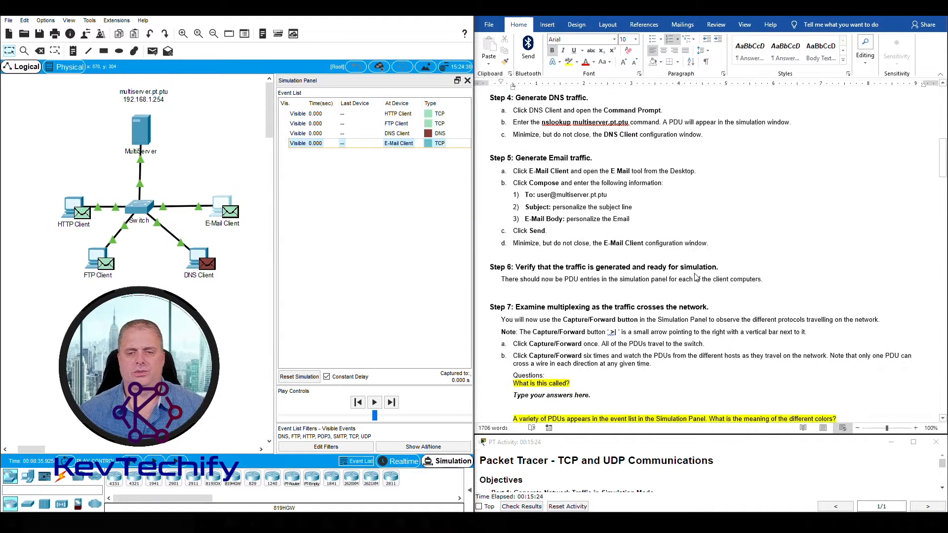
pyautogui.scroll(1, 696, 277)
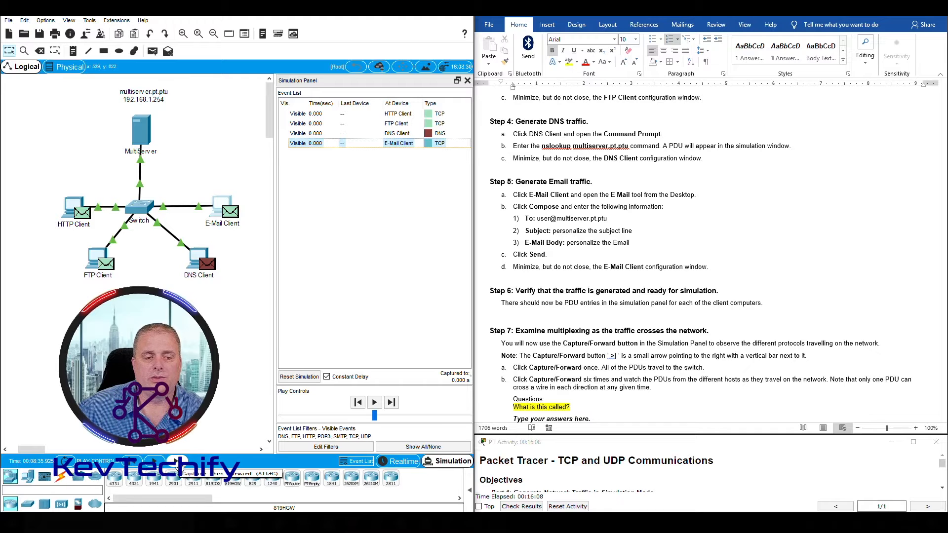
pyautogui.click(178, 463)
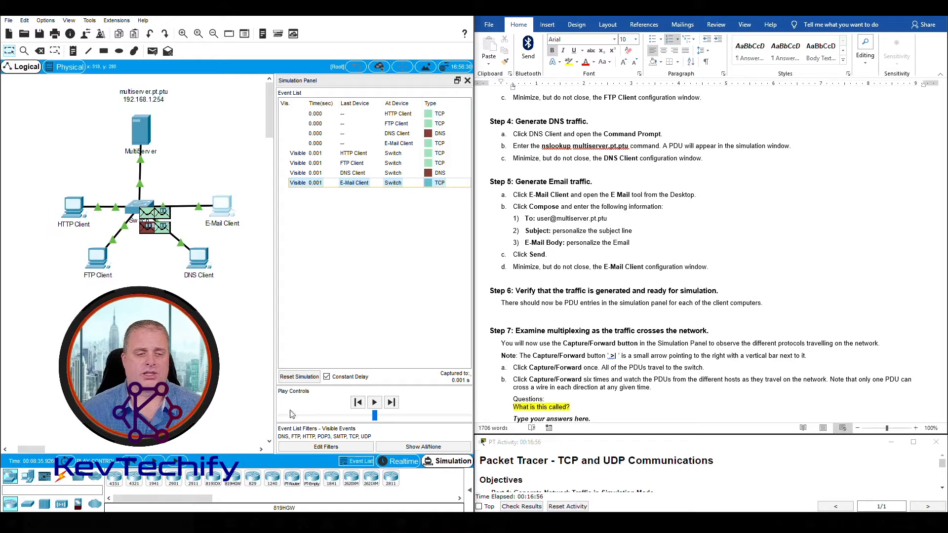
# Advance the simulation six more times with Capture/Forward, watching the PDUs from the different hosts travel across the network
pyautogui.click(180, 467)
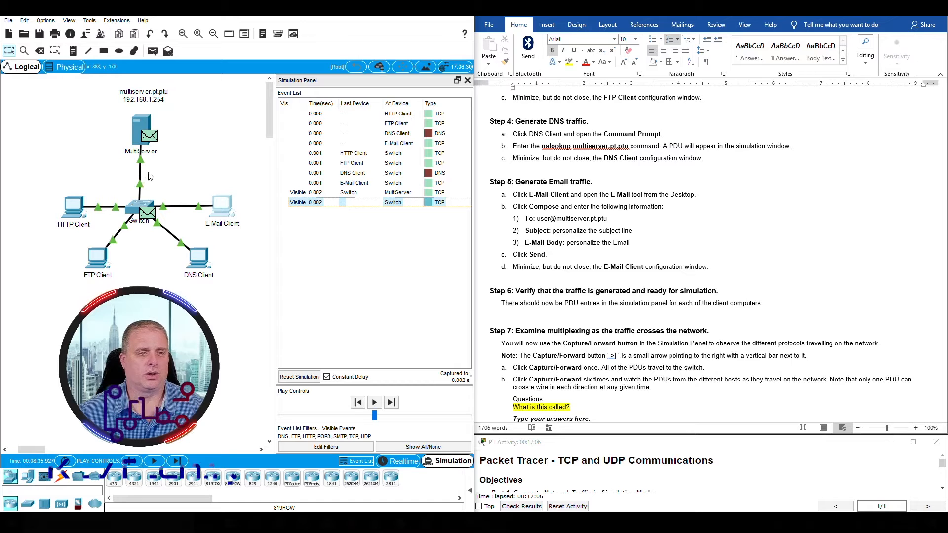
pyautogui.click(175, 463)
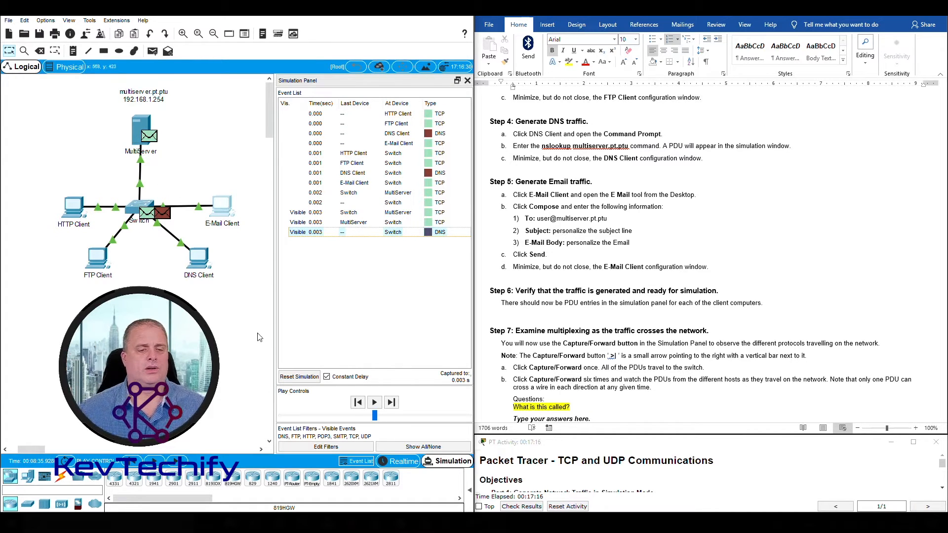
pyautogui.click(175, 463)
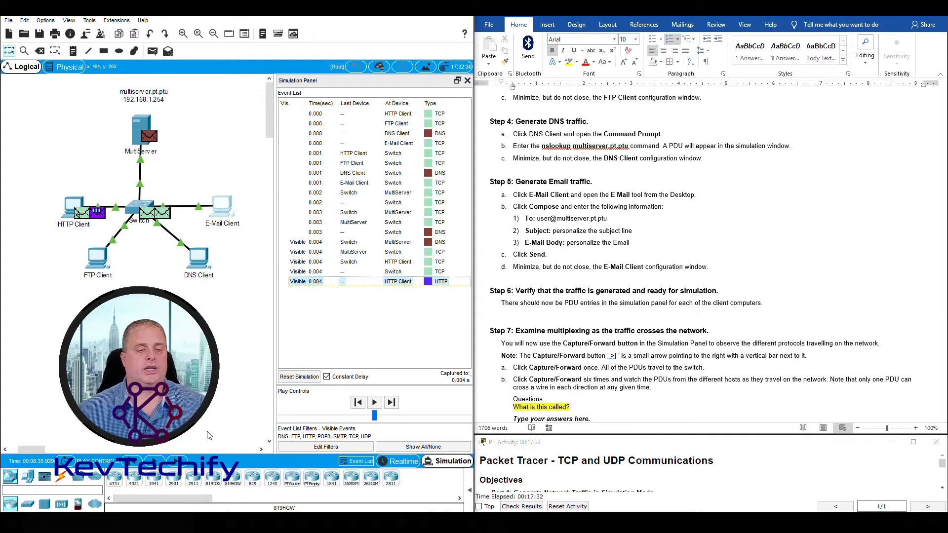
pyautogui.click(176, 461)
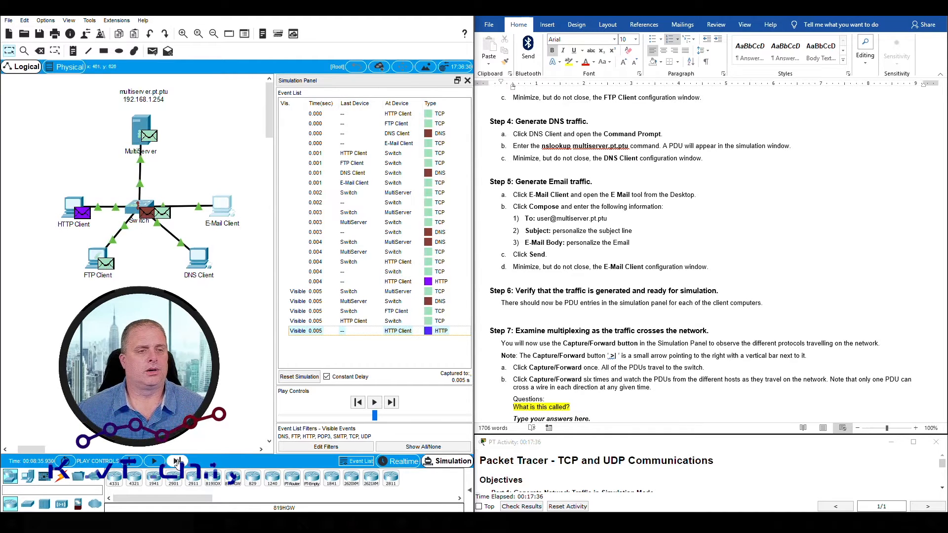
pyautogui.click(176, 461)
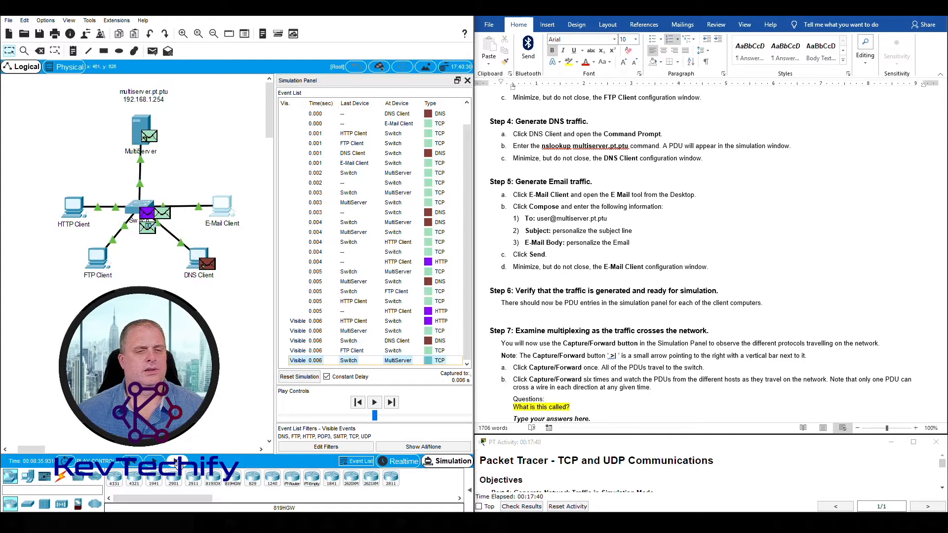
pyautogui.click(177, 461)
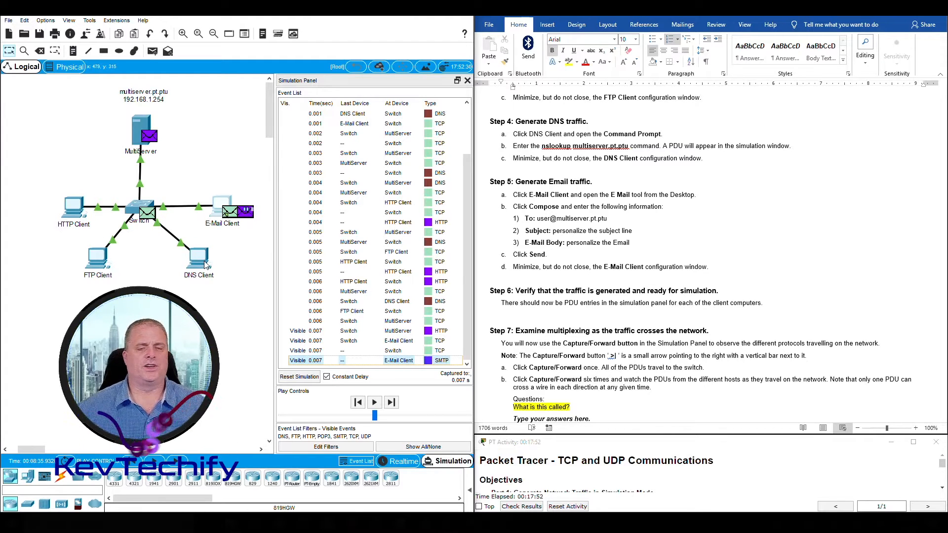
# In the Word lab document, replace the answer placeholder under "What is this called?" in Step 7 with "Conversation Multiplexing"
pyautogui.scroll(-2, 608, 373)
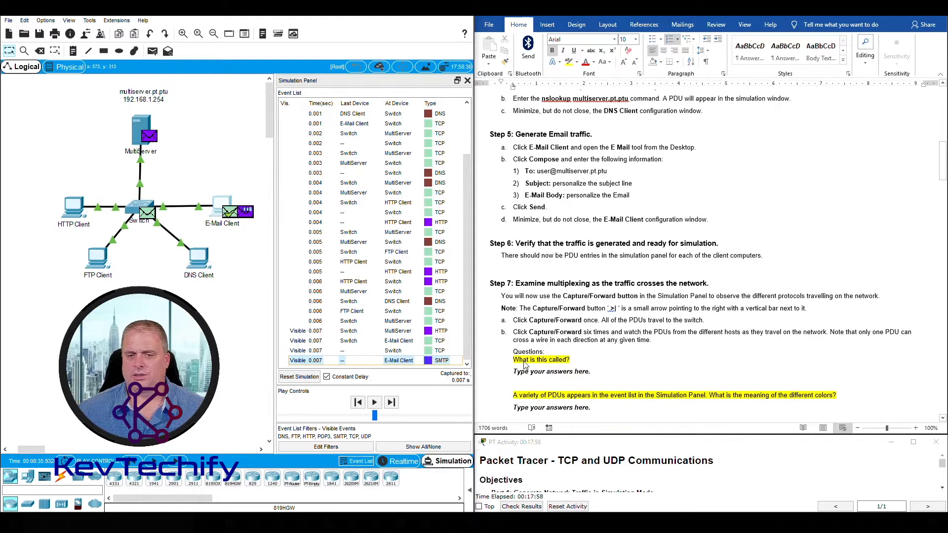
pyautogui.scroll(-1, 532, 365)
pyautogui.scroll(1, 531, 366)
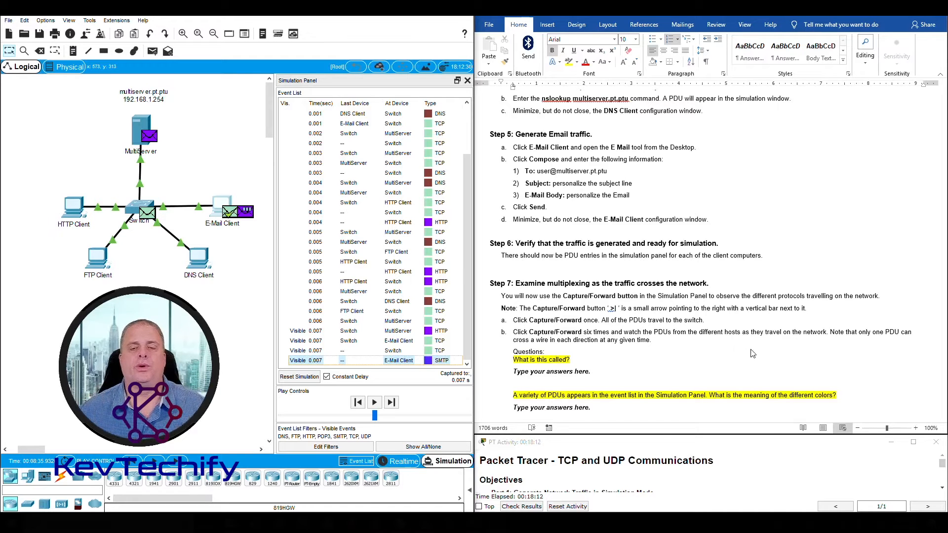
pyautogui.click(547, 371)
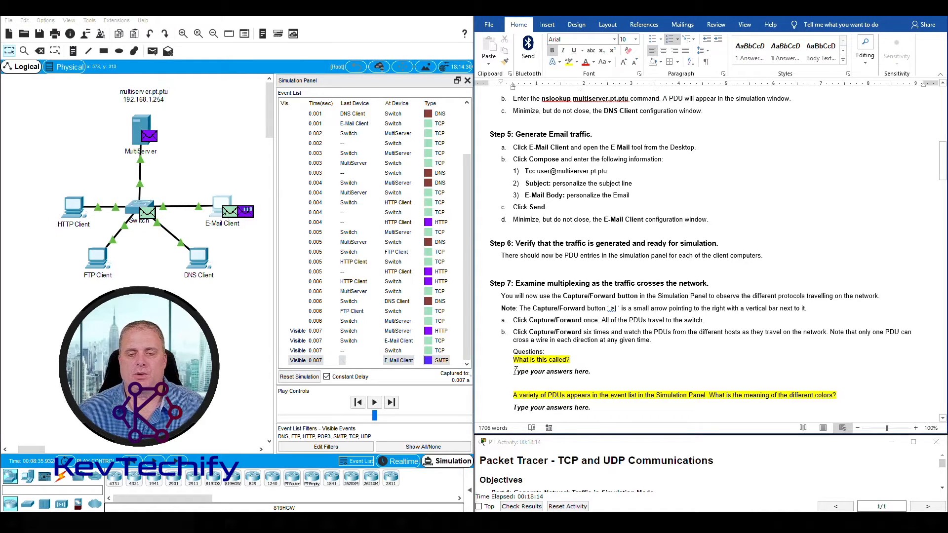
pyautogui.moveTo(515, 371); pyautogui.dragTo(591, 374)
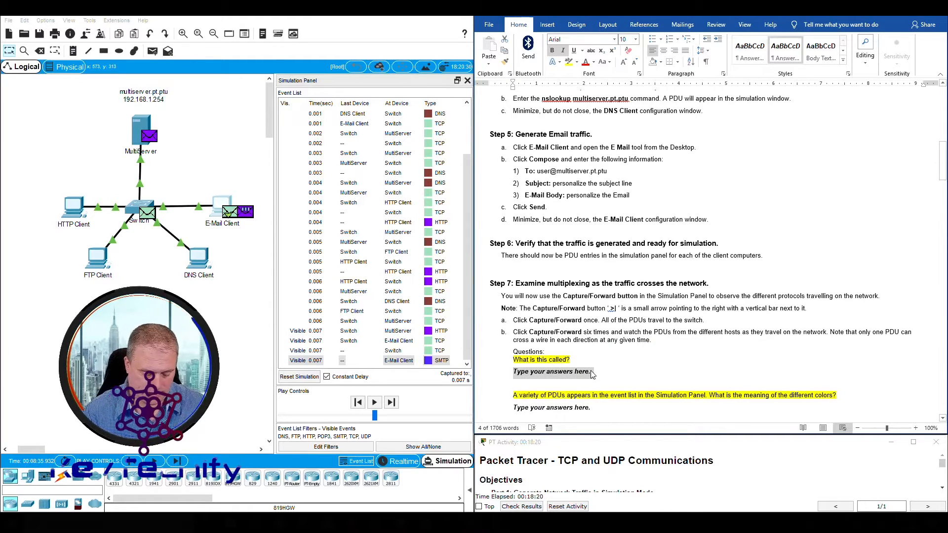
pyautogui.write('Conversat')
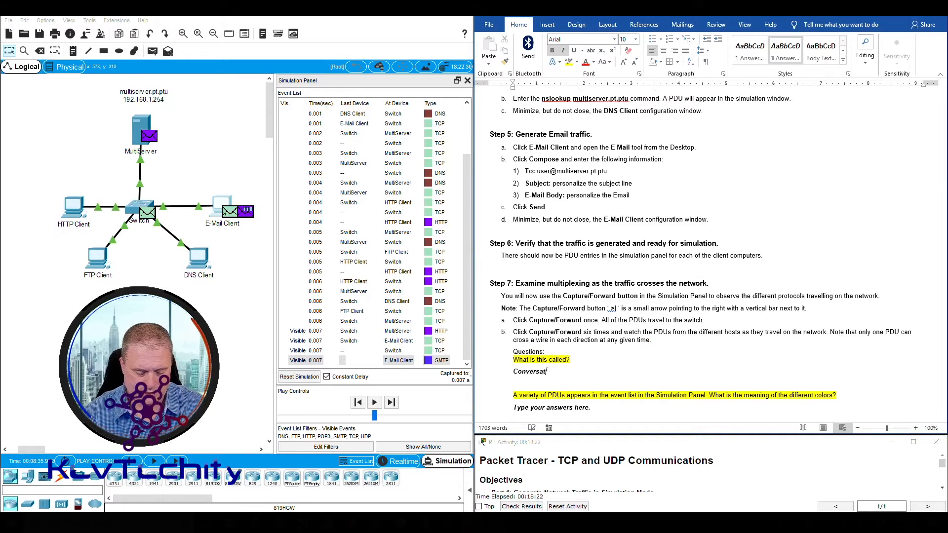
pyautogui.write('ion Multiplexing')
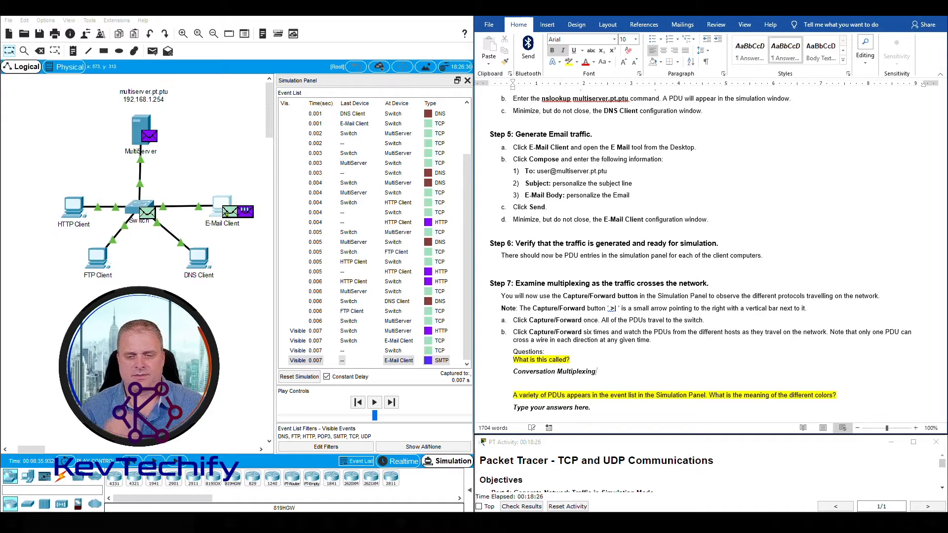
# Answer the question about the meaning of the PDU colors with "Different colors represent different protocols."
pyautogui.scroll(-1, 626, 378)
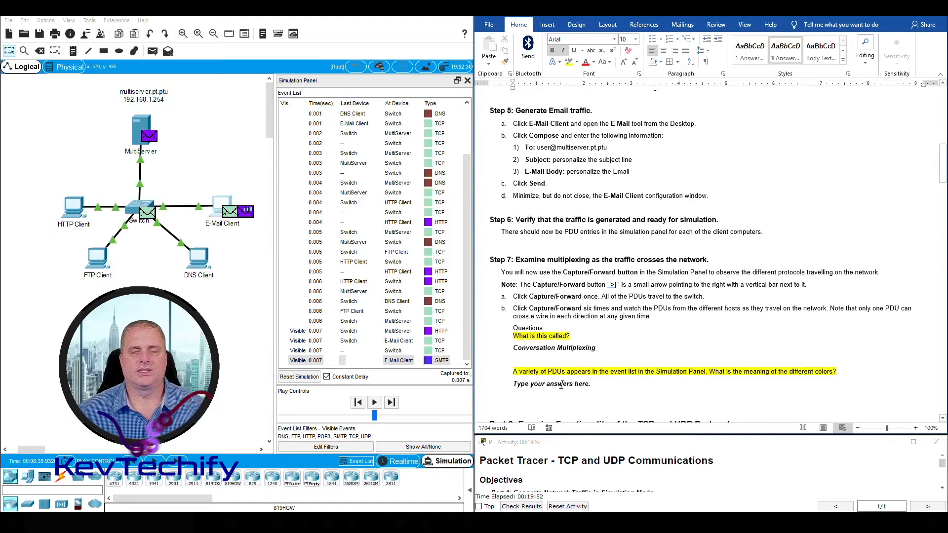
pyautogui.moveTo(514, 384); pyautogui.dragTo(594, 386)
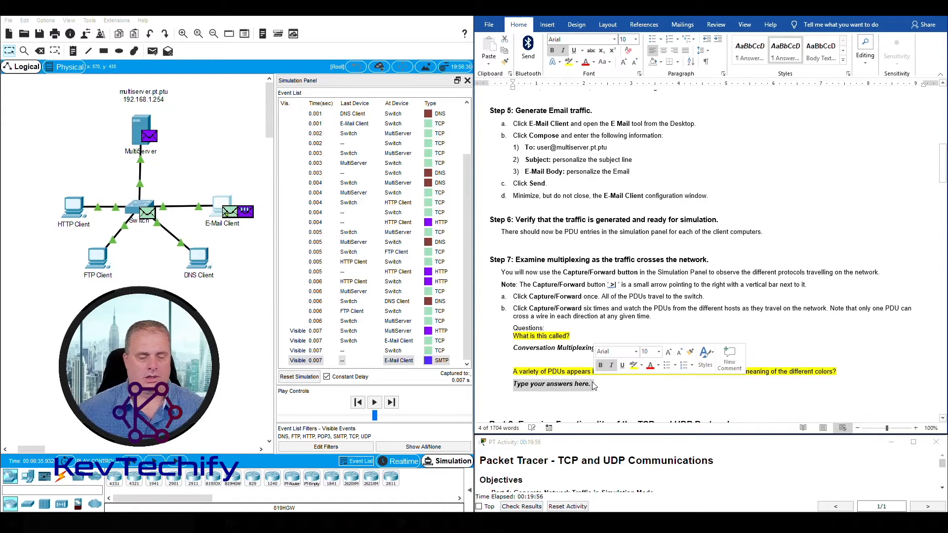
pyautogui.write('Differ')
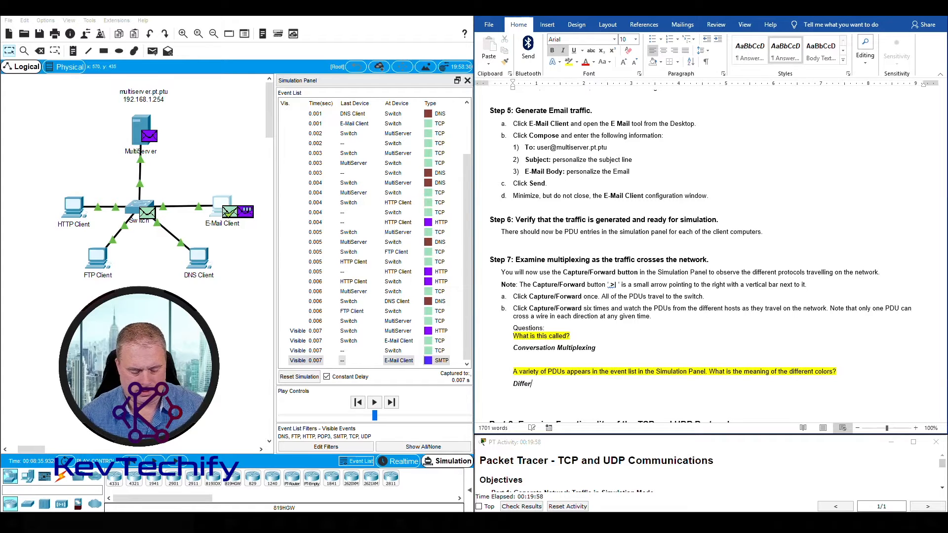
pyautogui.write('ent colors represent')
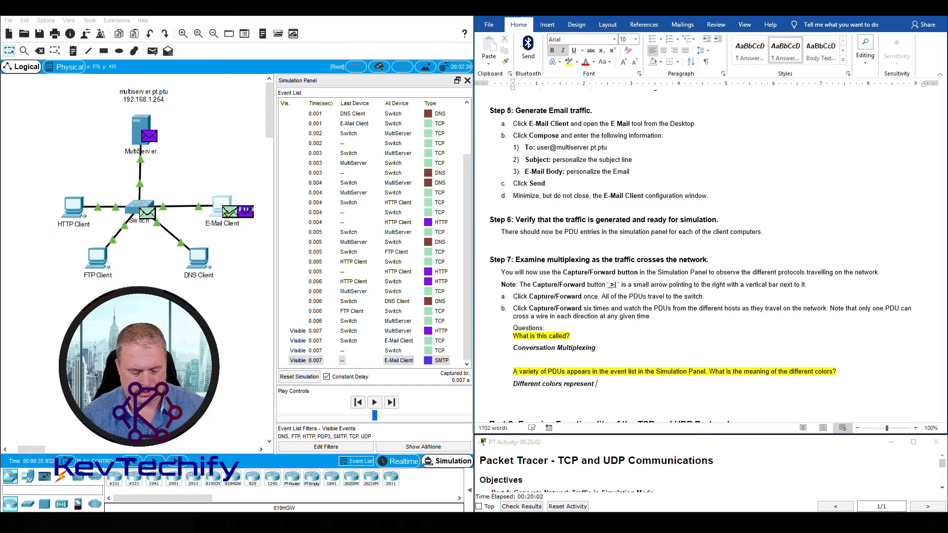
pyautogui.write(' different ')
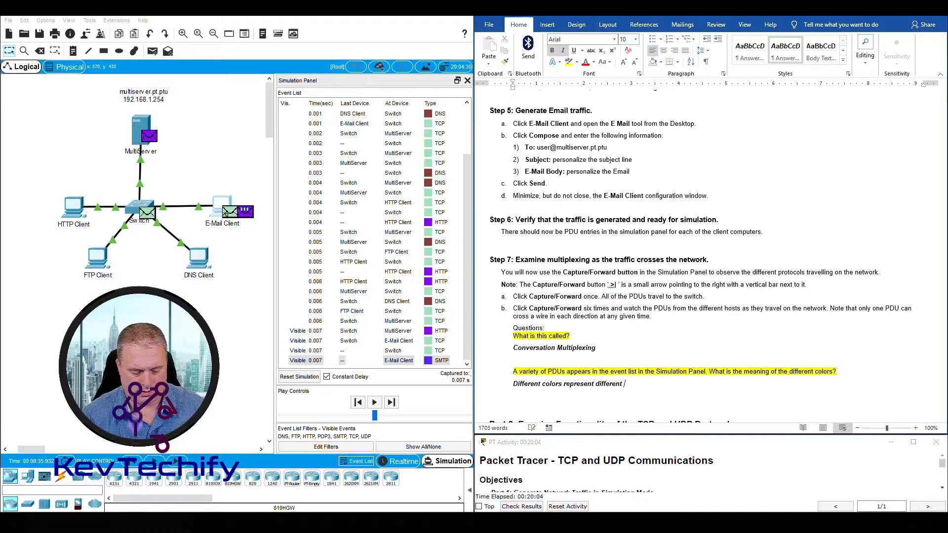
pyautogui.write('protocols.')
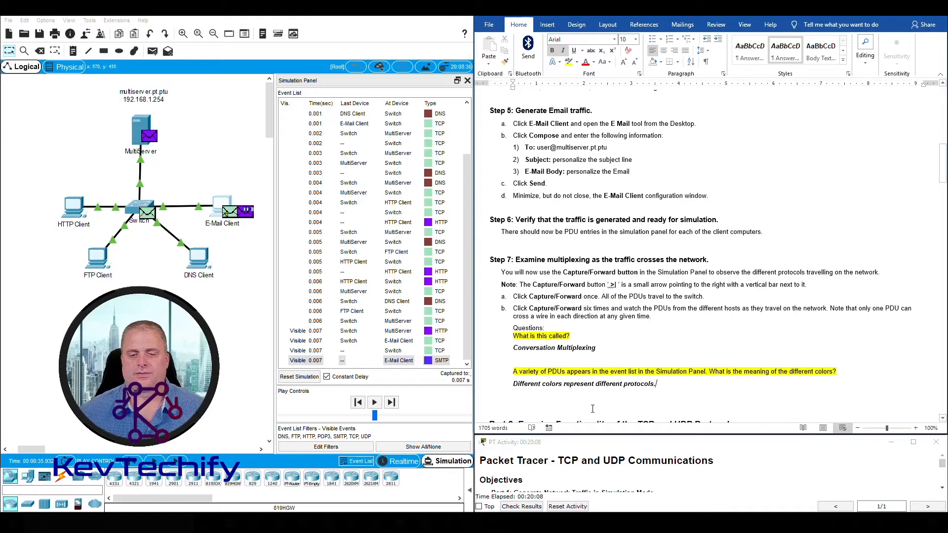
pyautogui.scroll(-1, 593, 405)
pyautogui.scroll(1, 593, 405)
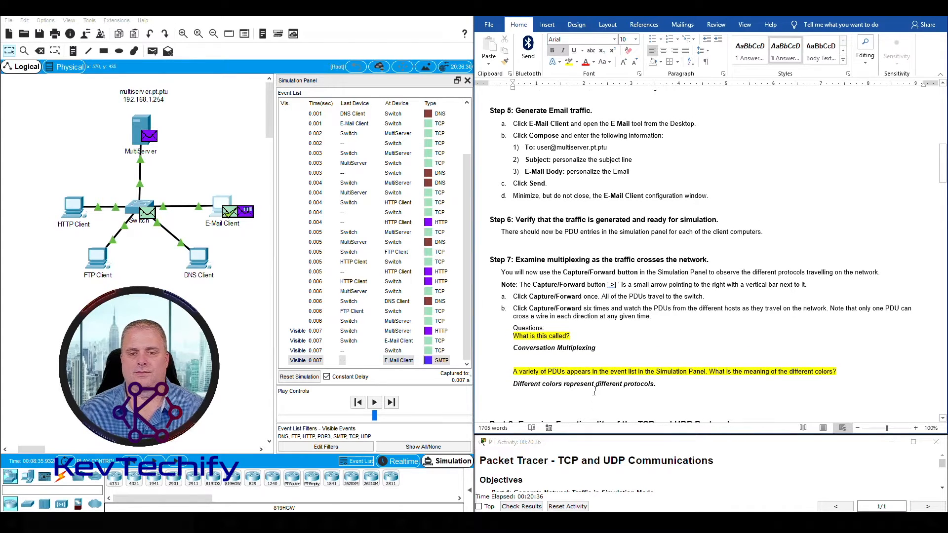
# Following Part 2 Step 1, reset the simulation in Packet Tracer and turn off all event list filters
pyautogui.scroll(-5, 595, 391)
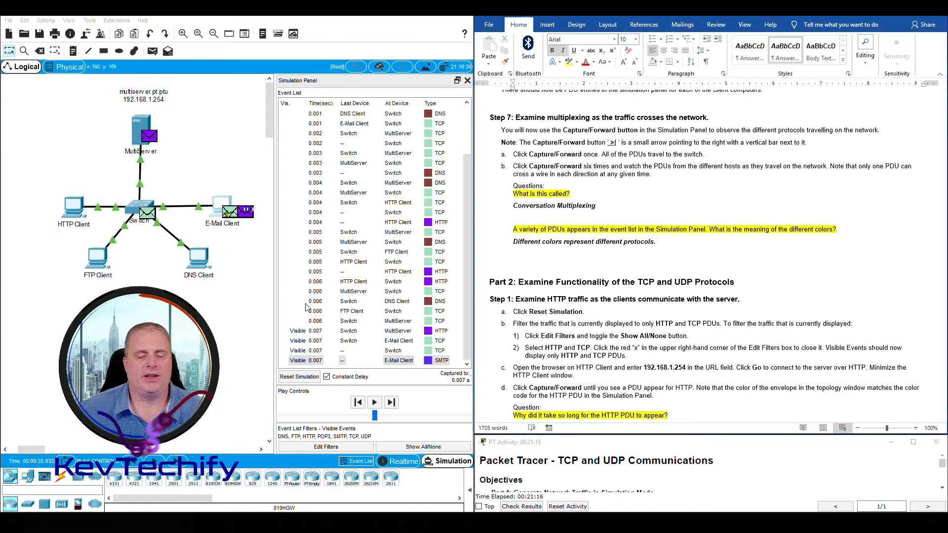
pyautogui.click(297, 378)
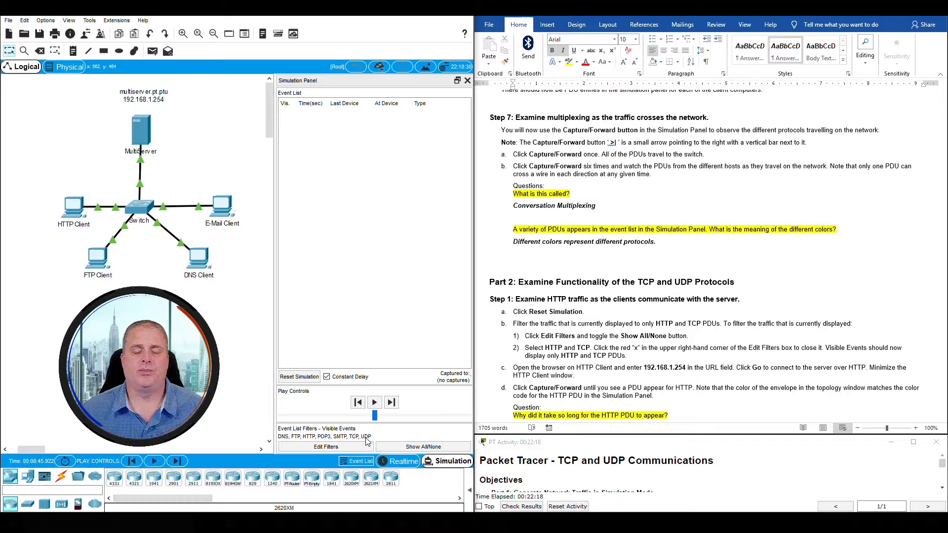
pyautogui.click(324, 448)
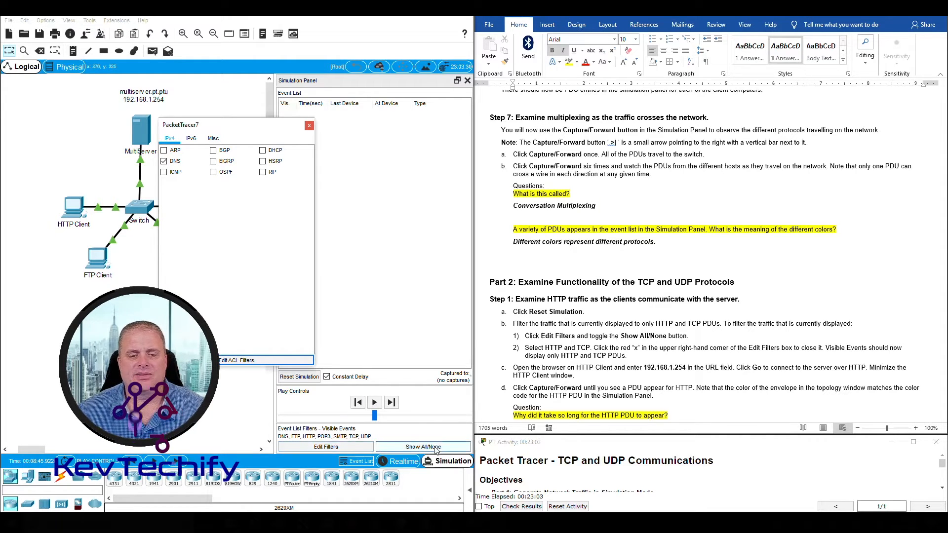
pyautogui.click(414, 447)
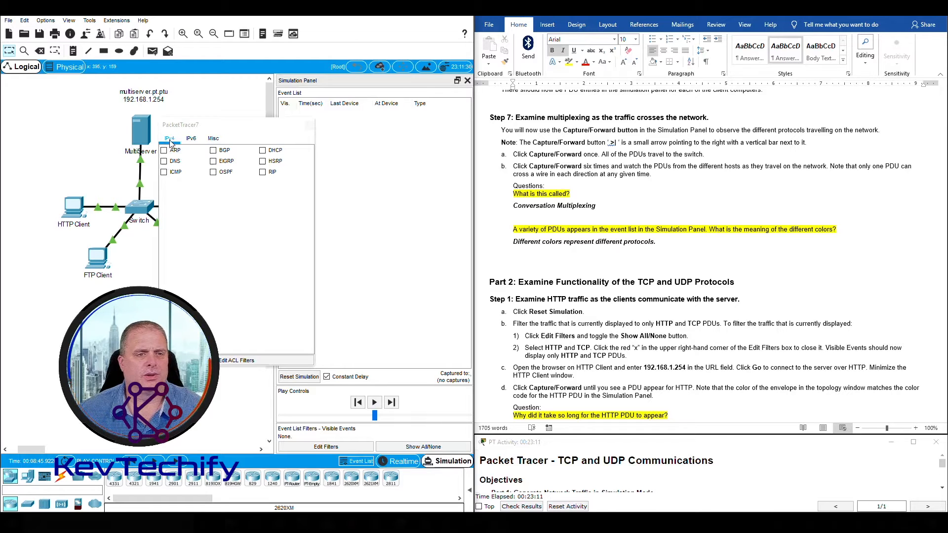
# Look through the IPv4, IPv6 and Misc protocol filters, enable only HTTP and TCP, and close the filter window
pyautogui.click(191, 139)
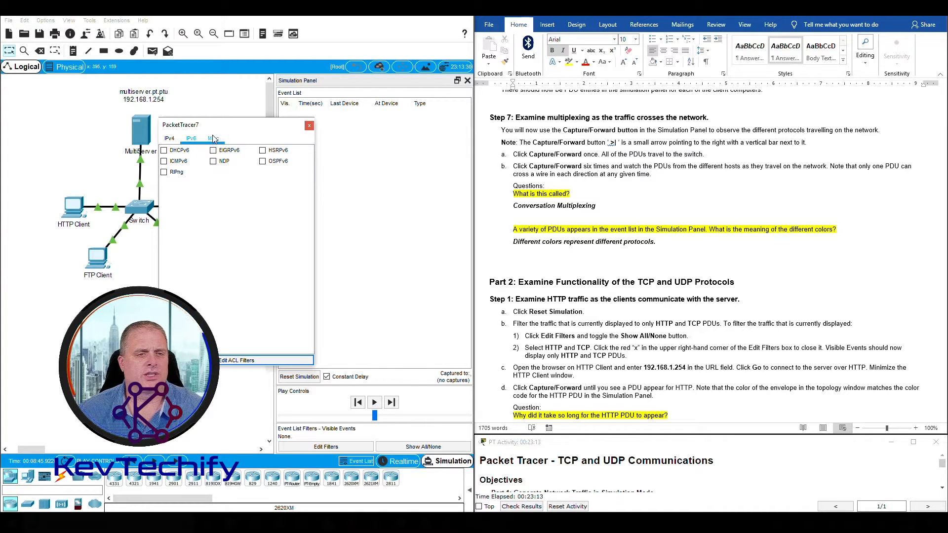
pyautogui.click(214, 139)
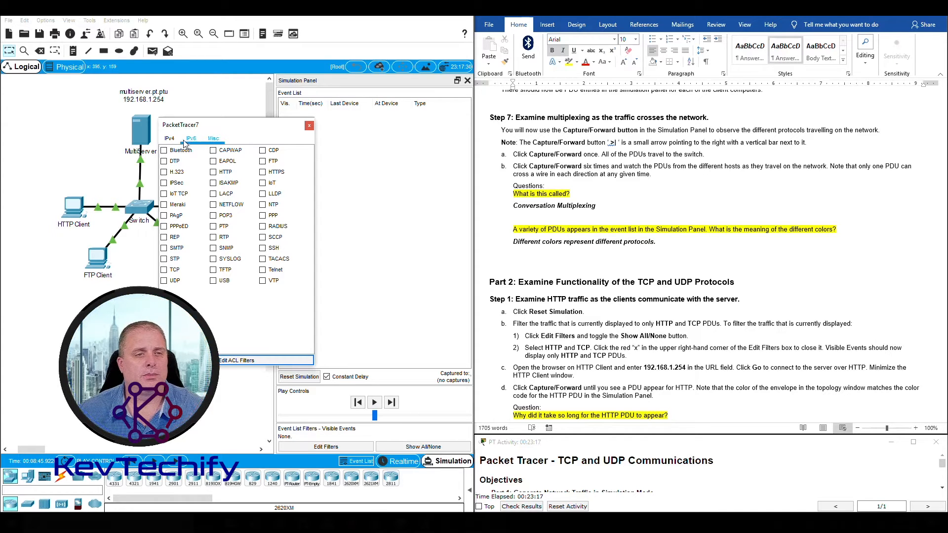
pyautogui.click(191, 138)
pyautogui.click(214, 139)
pyautogui.click(191, 139)
pyautogui.click(169, 139)
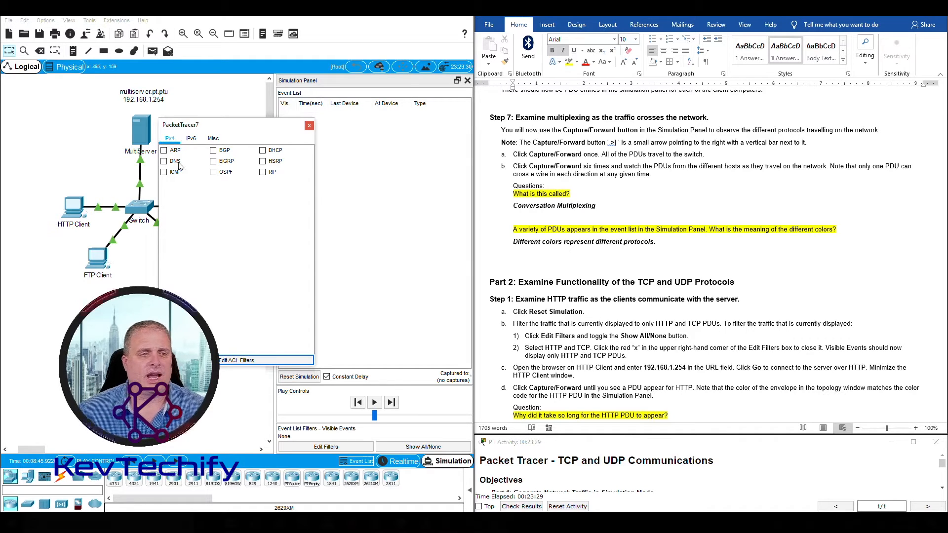
pyautogui.click(191, 140)
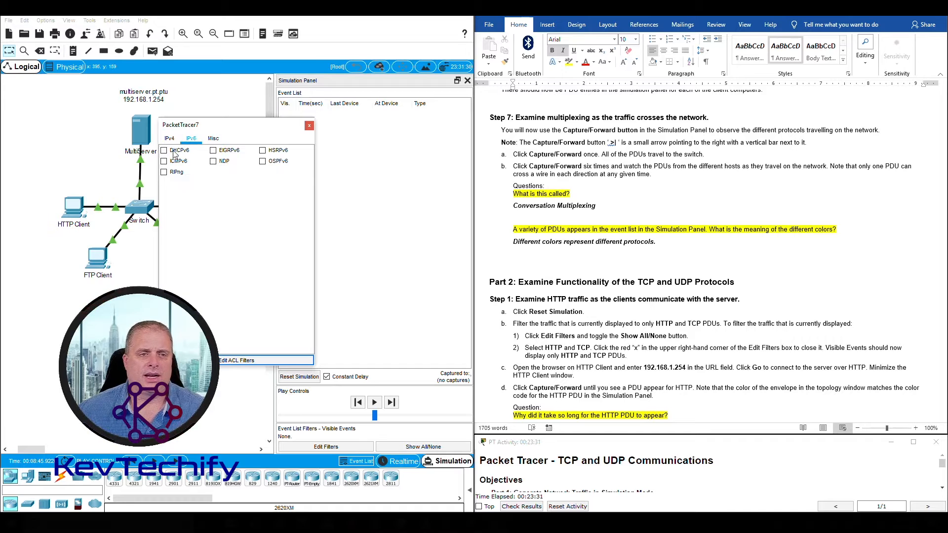
pyautogui.click(213, 139)
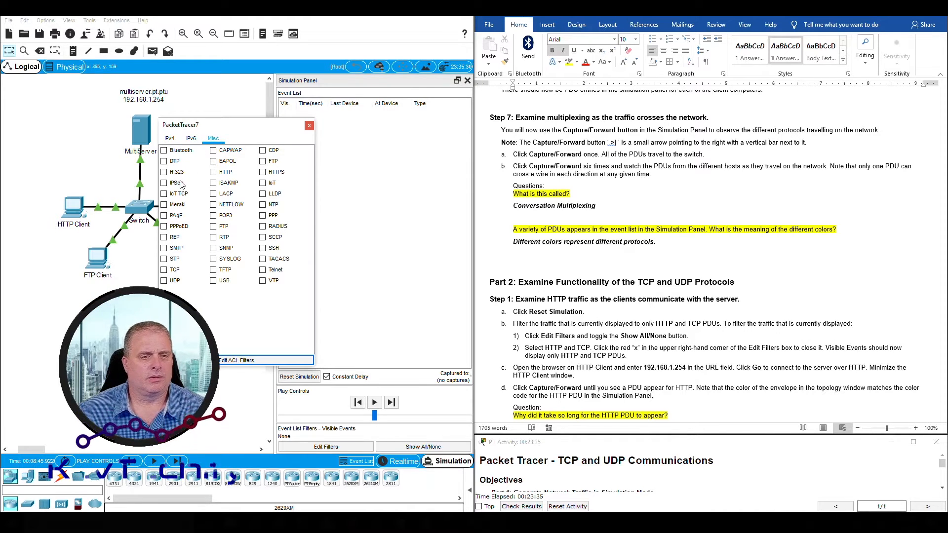
pyautogui.click(214, 173)
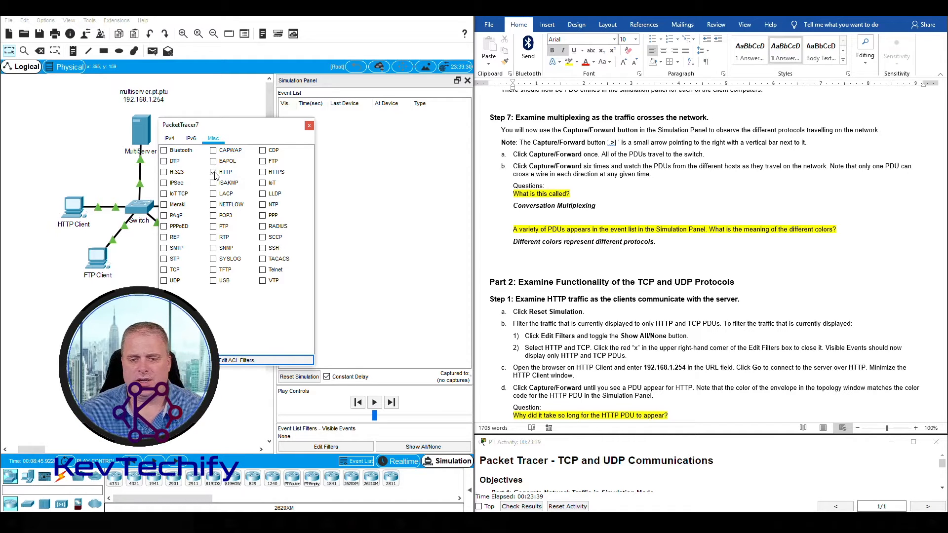
pyautogui.click(164, 270)
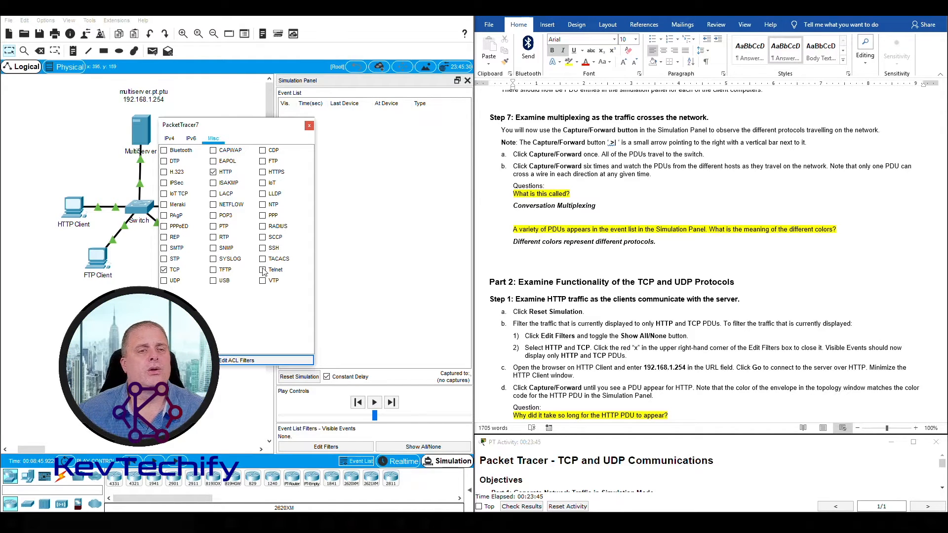
pyautogui.click(310, 126)
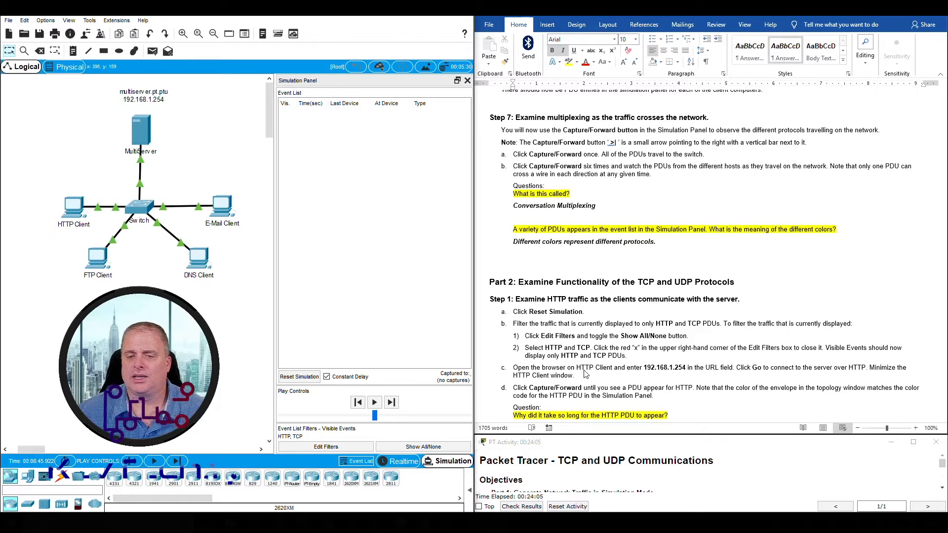
pyautogui.click(74, 206)
pyautogui.moveTo(262, 26); pyautogui.dragTo(627, 22)
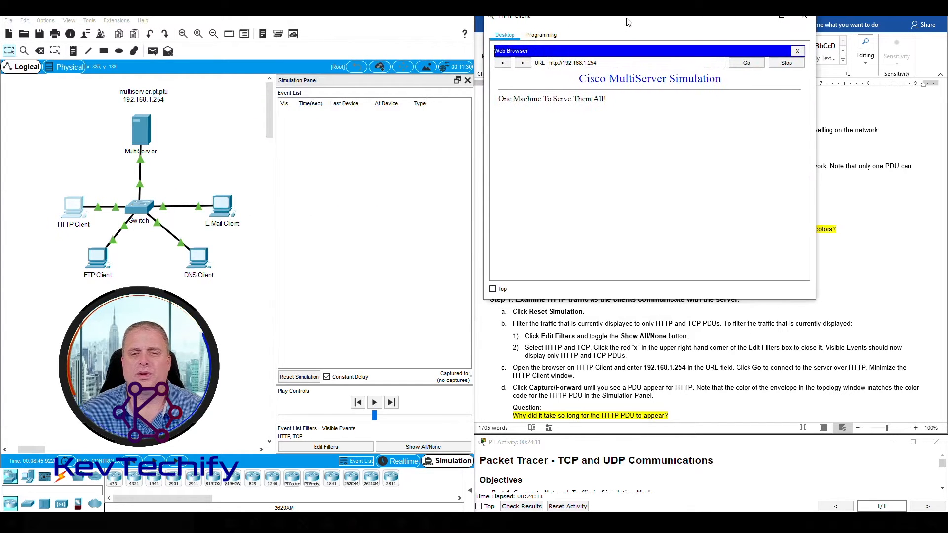
pyautogui.moveTo(817, 134); pyautogui.dragTo(857, 135)
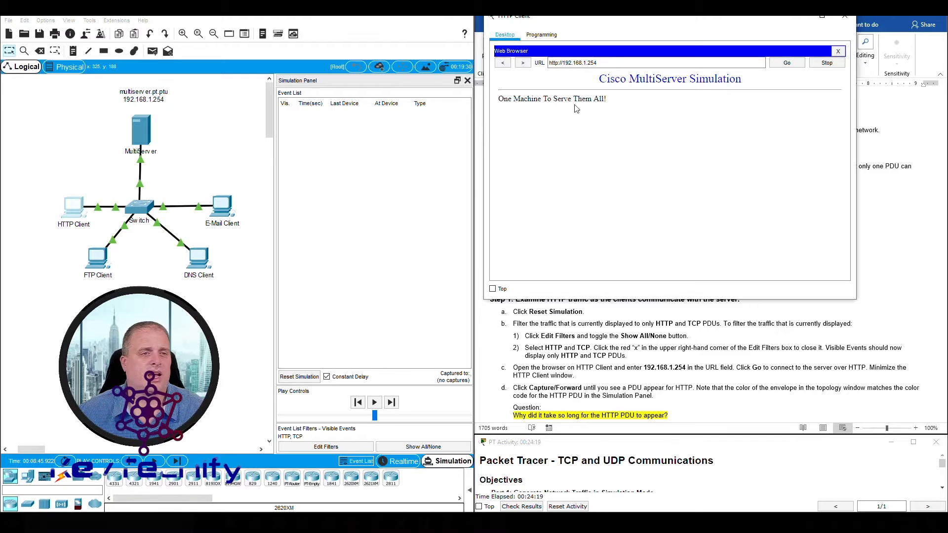
pyautogui.click(608, 64)
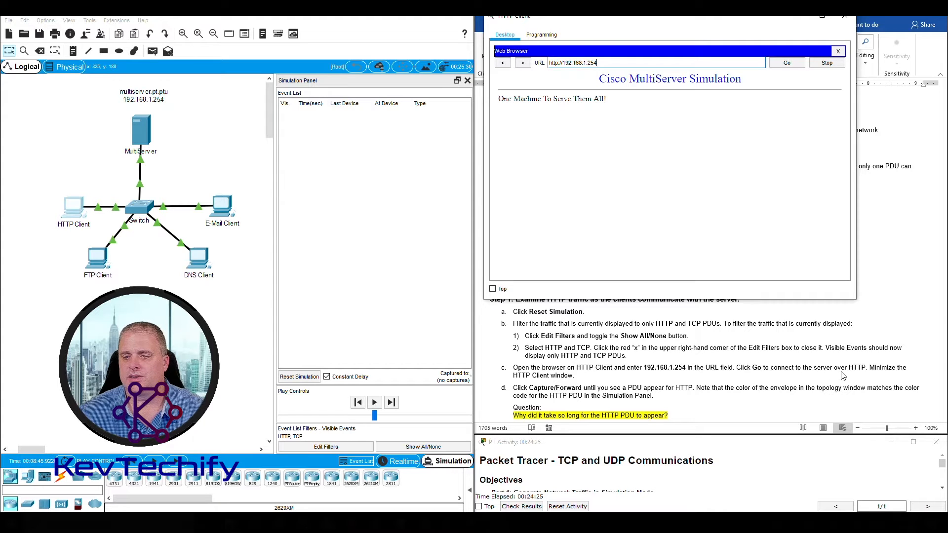
pyautogui.click(793, 64)
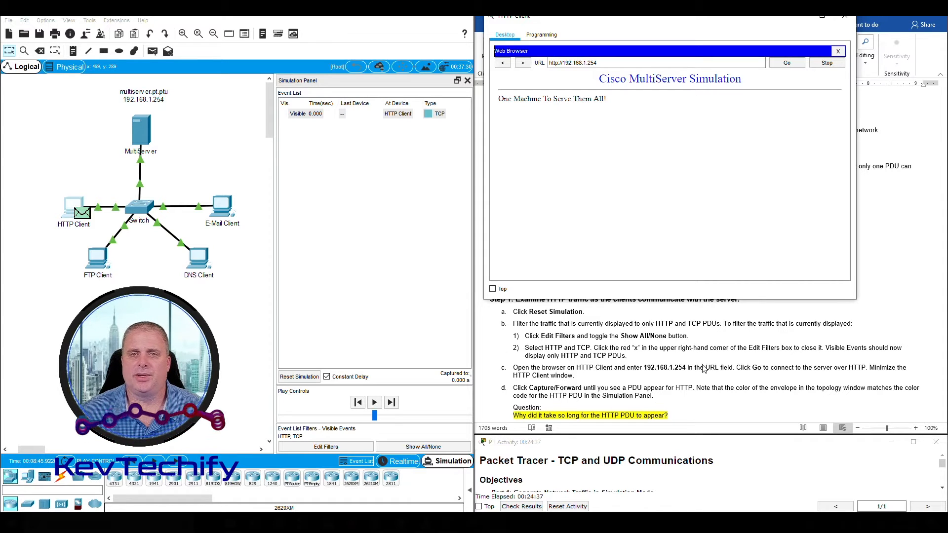
pyautogui.click(800, 21)
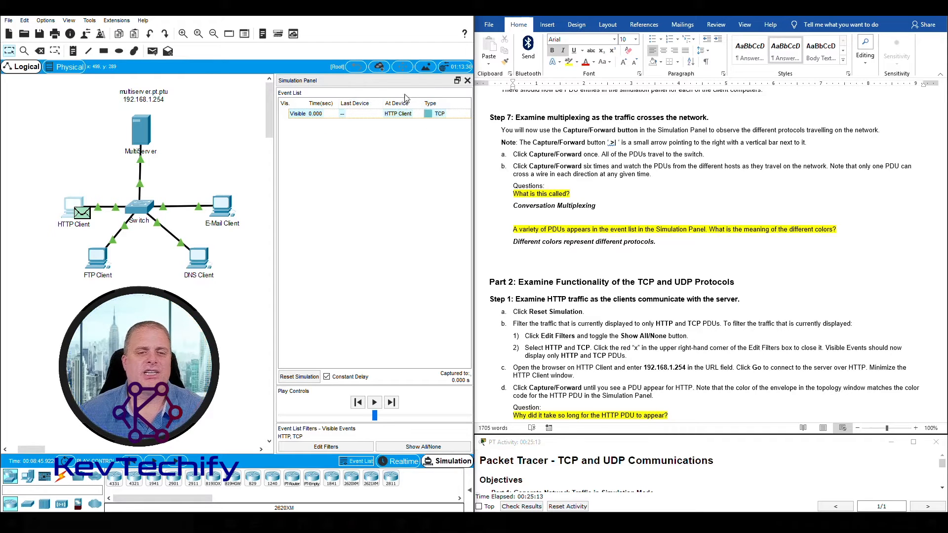
# Advance the simulation four times with Capture/Forward until an HTTP PDU appears, and read the Step 1d question about its delay
pyautogui.click(177, 463)
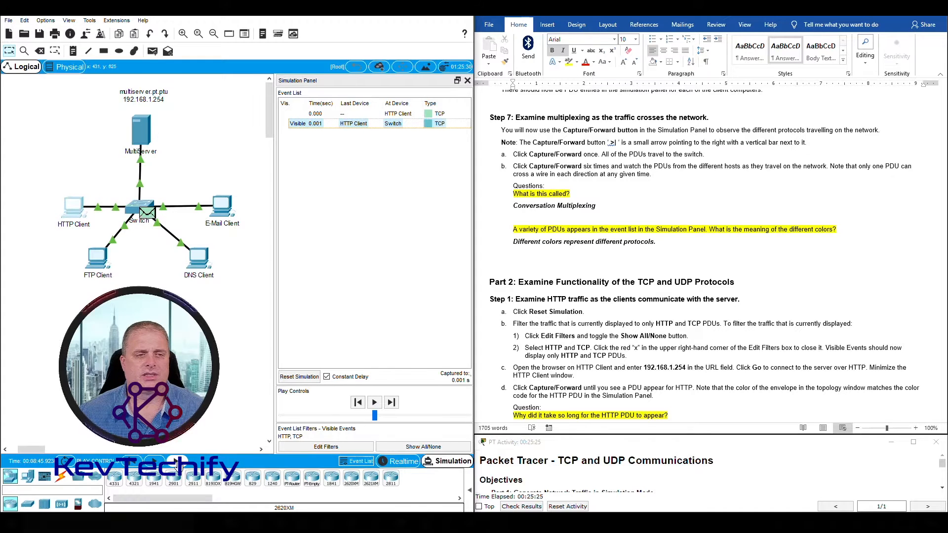
pyautogui.click(177, 463)
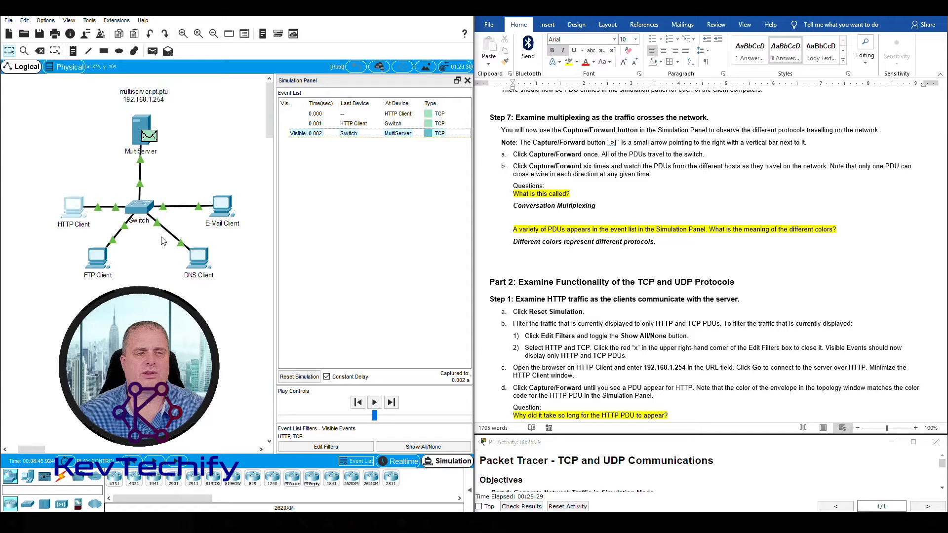
pyautogui.click(176, 464)
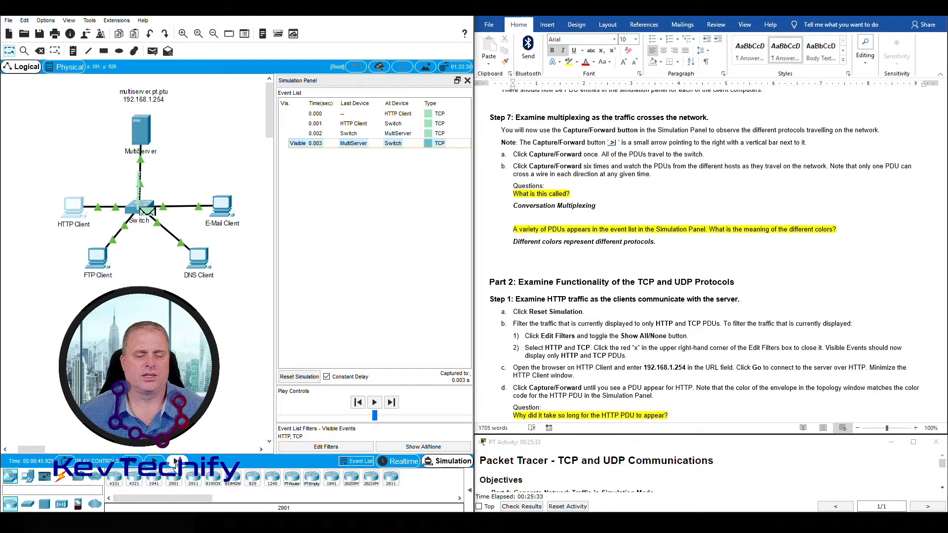
pyautogui.click(176, 463)
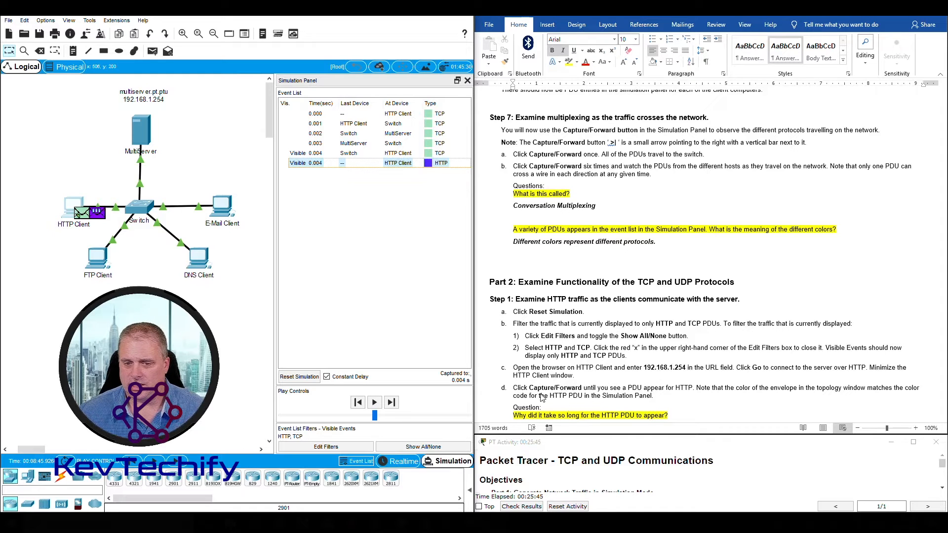
pyautogui.scroll(-1, 519, 395)
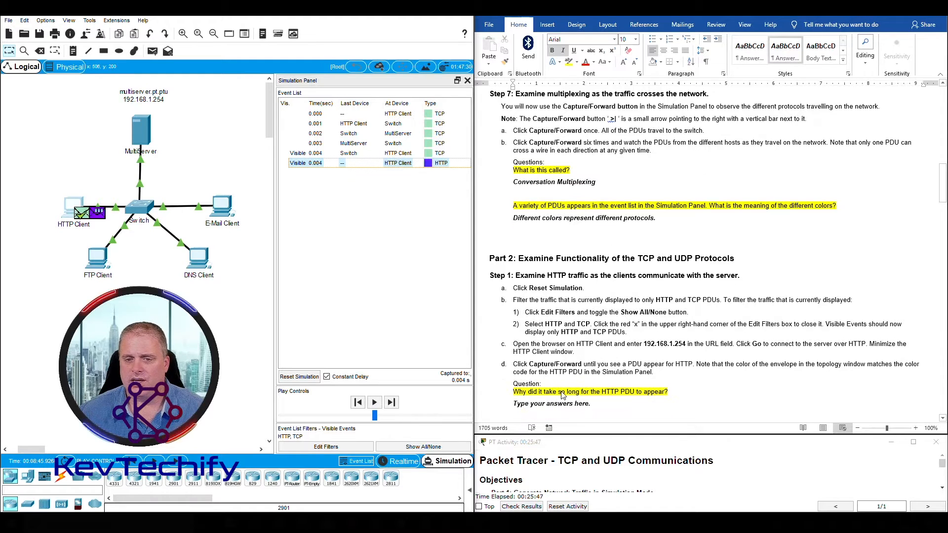
# Answer the Step 1d question in the lab document with "Because TCP must first establish the connection so that HTTP traffic can begin."
pyautogui.scroll(-1, 612, 398)
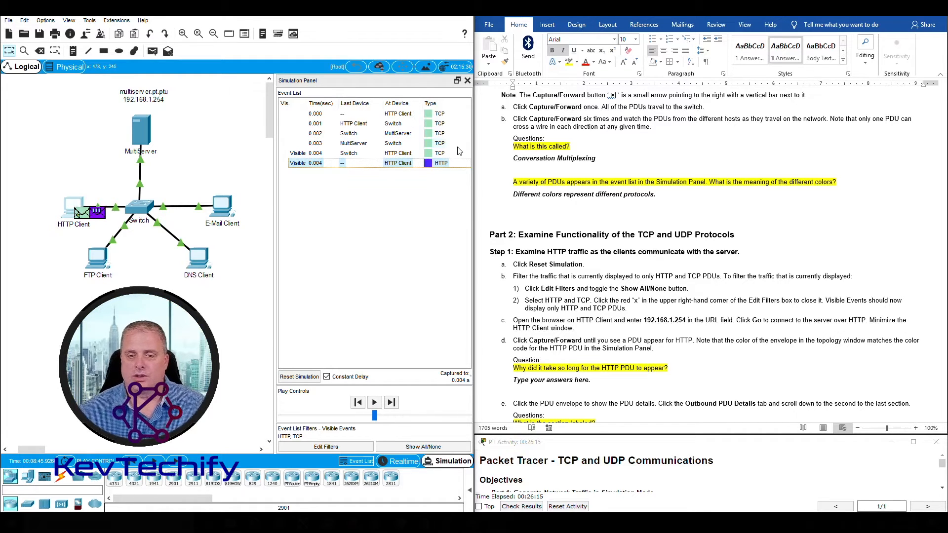
pyautogui.scroll(-1, 556, 354)
pyautogui.click(515, 359)
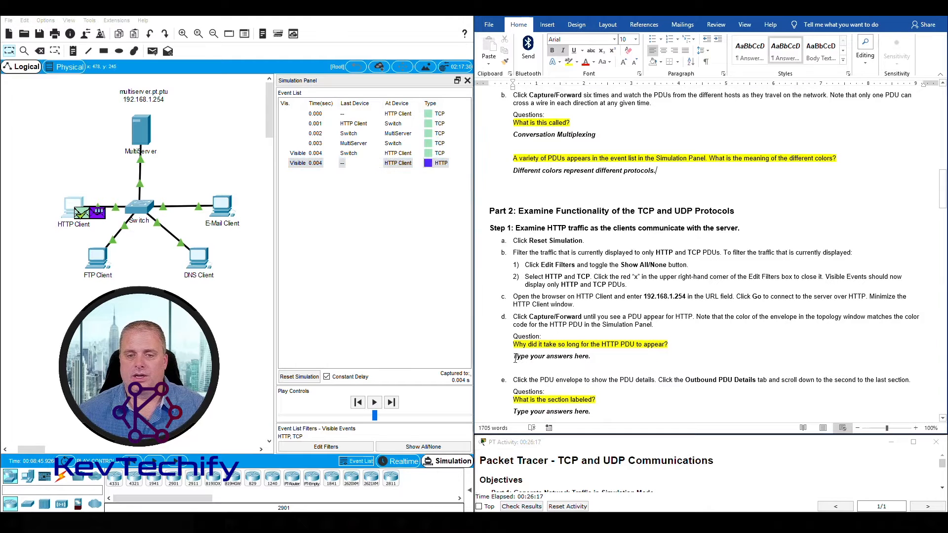
pyautogui.moveTo(516, 359); pyautogui.dragTo(594, 364)
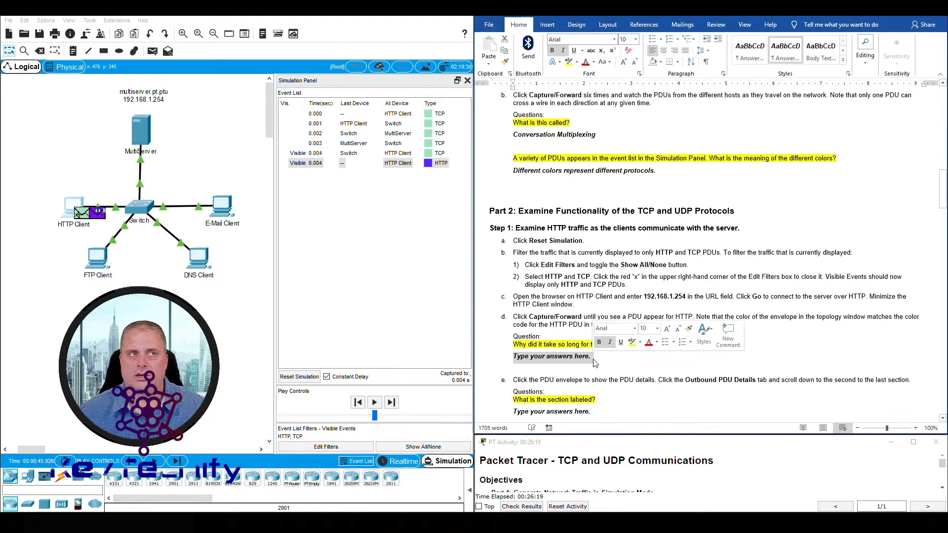
pyautogui.write('Becau')
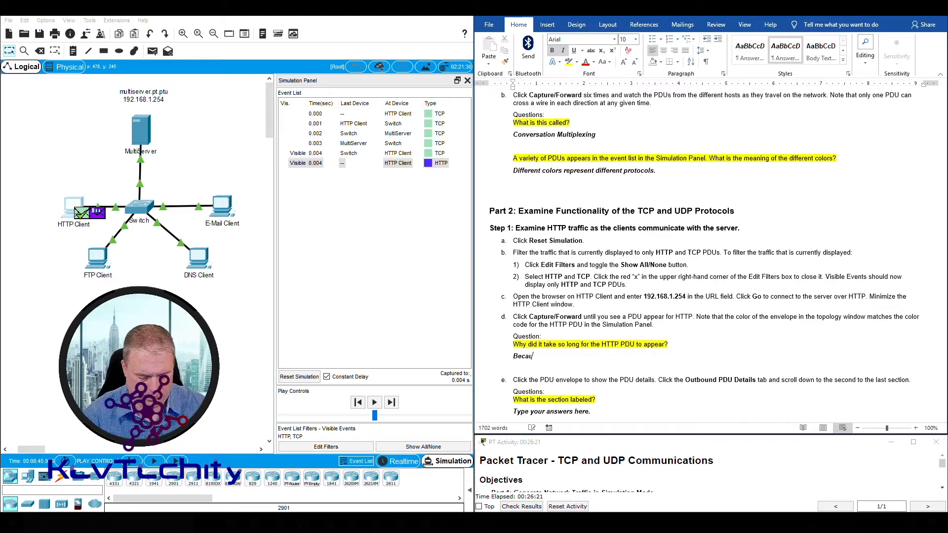
pyautogui.write('se TCP')
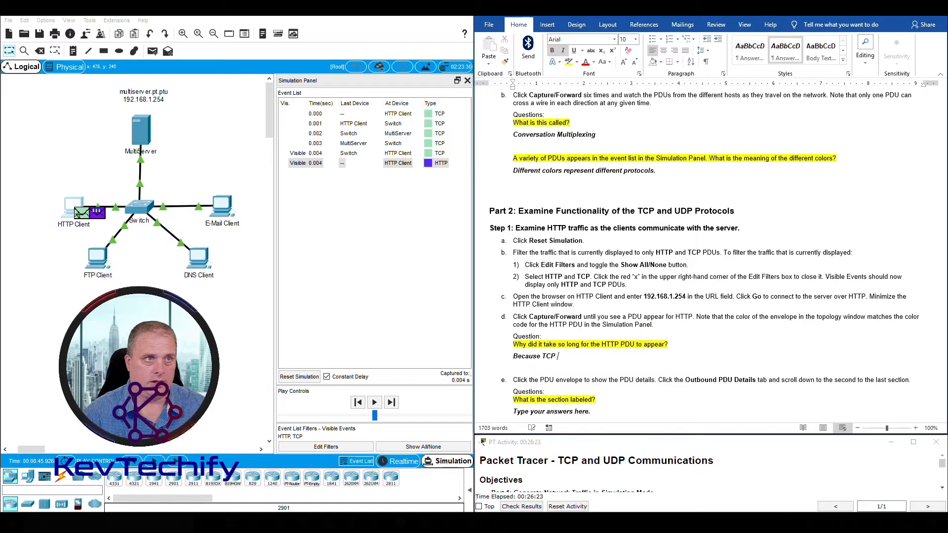
pyautogui.write(' must')
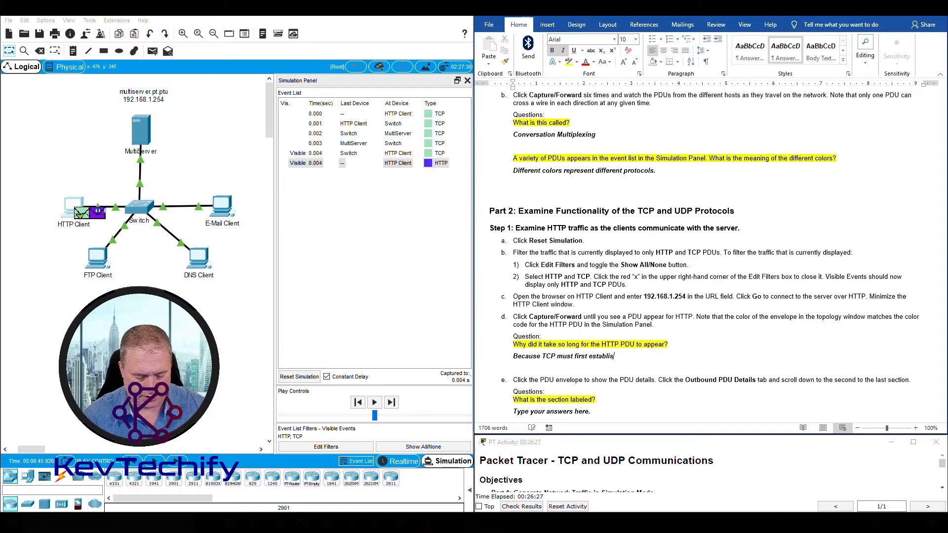
pyautogui.write('first establish the connection')
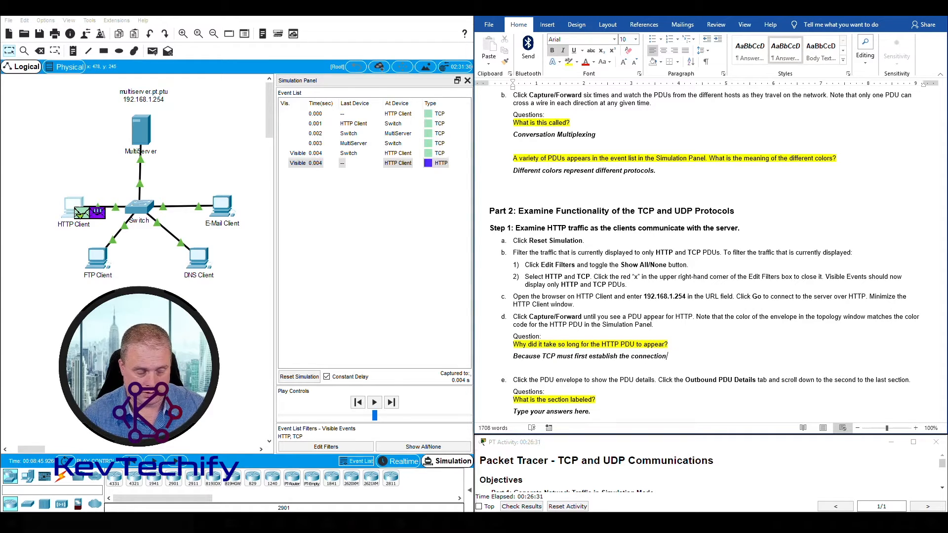
pyautogui.write(' so that HTTP')
pyautogui.write('traffic can begin.')
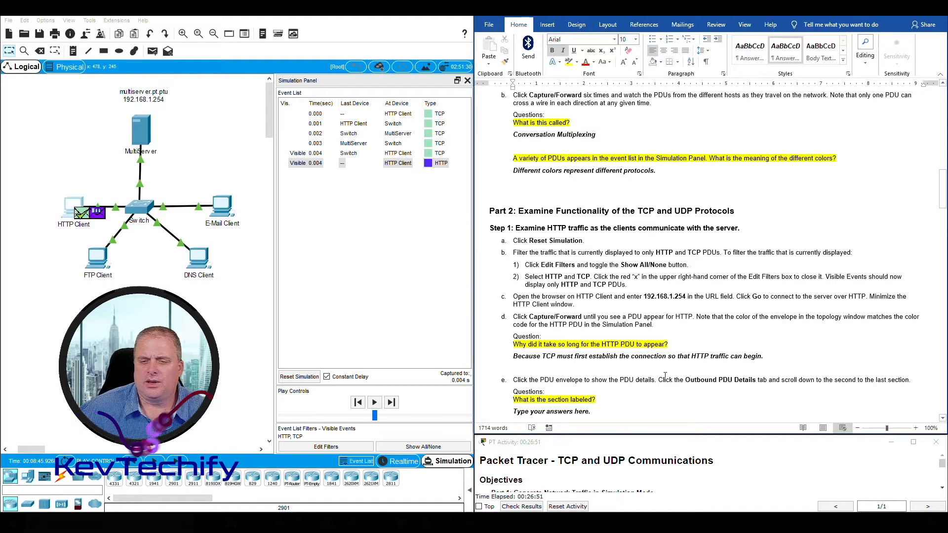
# Open the HTTP PDU at HTTP Client, move its information window clear of the topology, and show the outbound PDU details
pyautogui.click(100, 217)
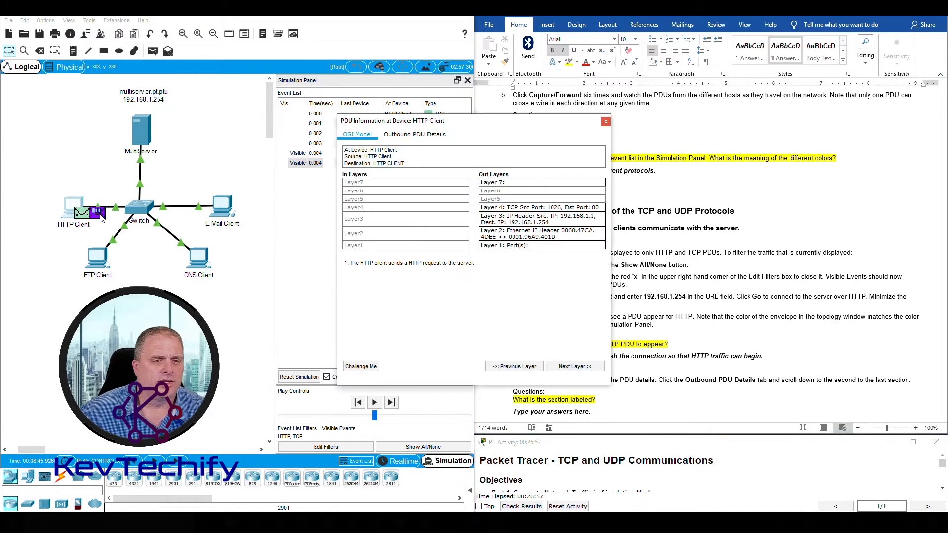
pyautogui.moveTo(455, 126); pyautogui.dragTo(624, 40)
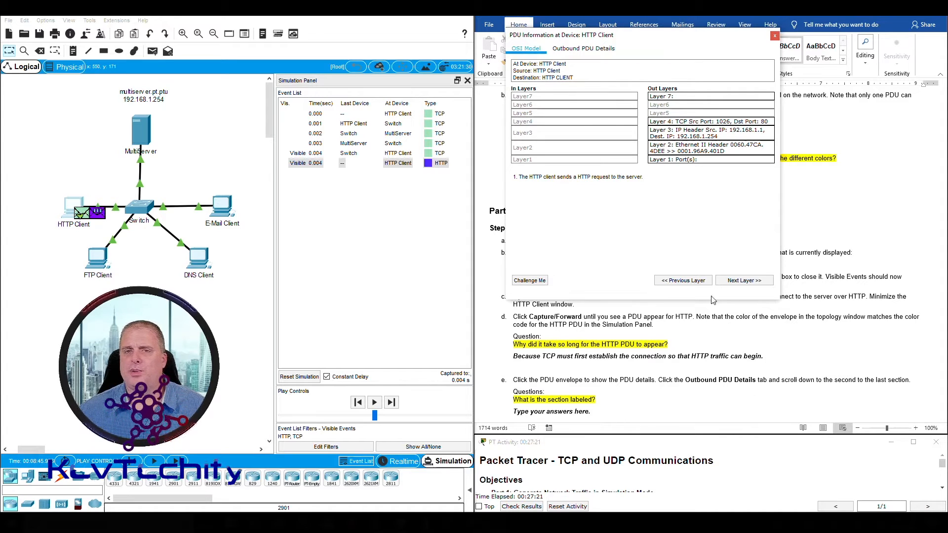
pyautogui.click(587, 50)
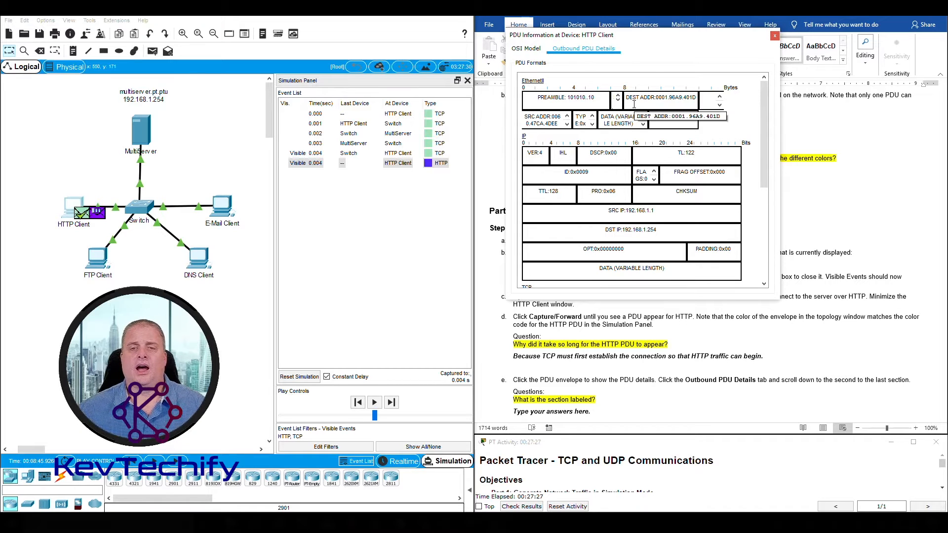
# Examine the sections of the outbound PDU from the Ethernet header down to the HTTP request, noting the second-to-last section's label
pyautogui.scroll(-5, 634, 103)
pyautogui.scroll(5, 634, 103)
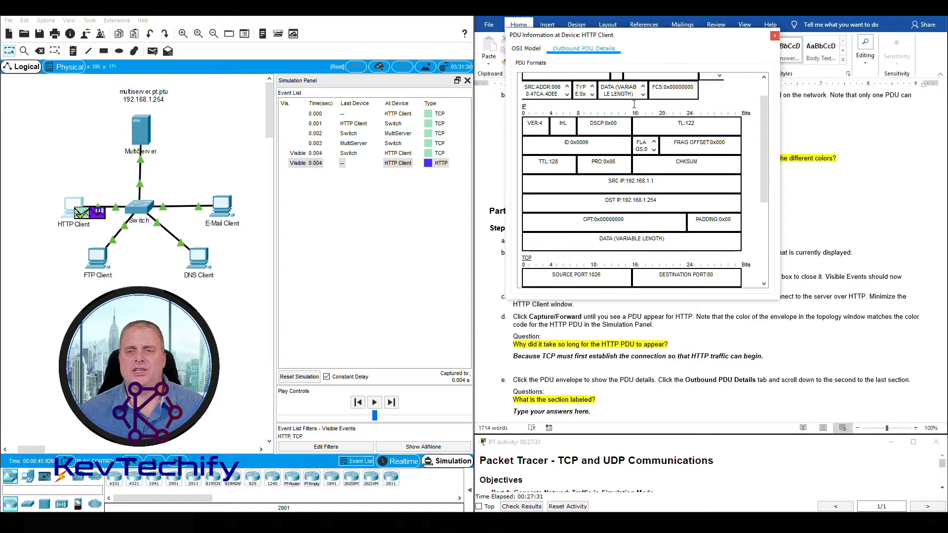
pyautogui.scroll(-5, 634, 104)
pyautogui.scroll(5, 634, 104)
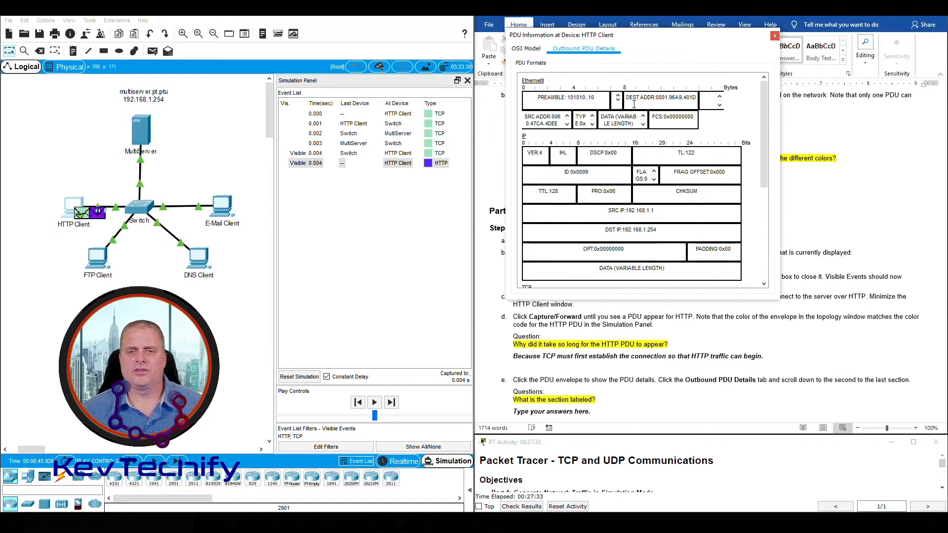
pyautogui.scroll(-2, 634, 104)
pyautogui.scroll(-3, 634, 104)
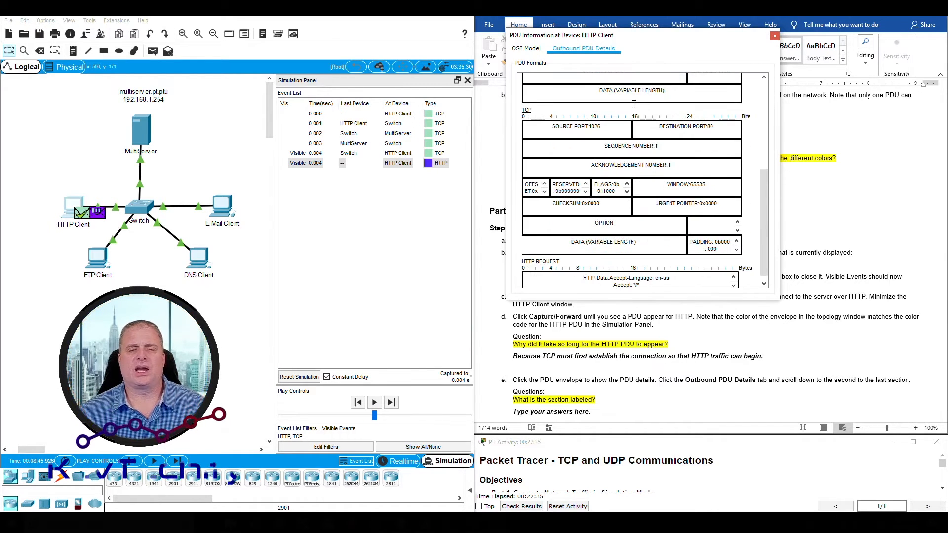
pyautogui.scroll(6, 634, 104)
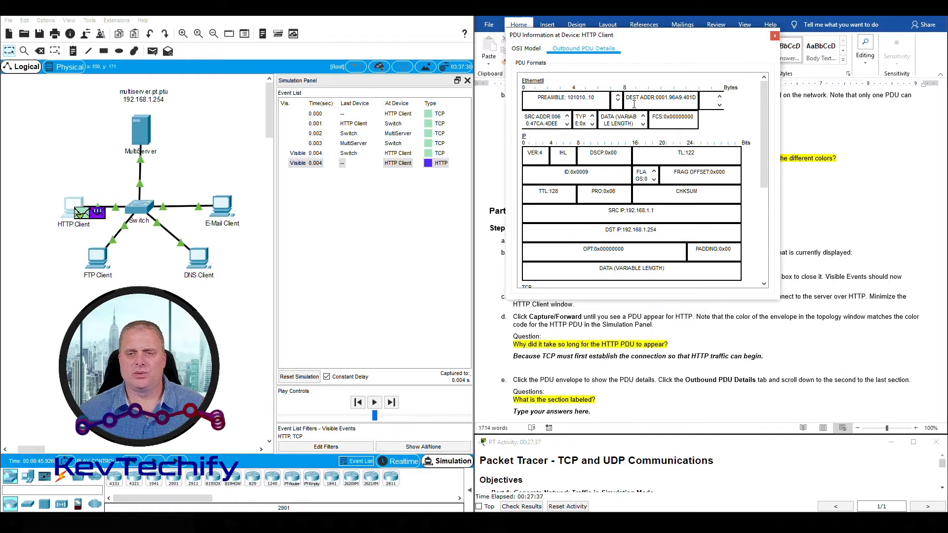
pyautogui.scroll(-4, 633, 104)
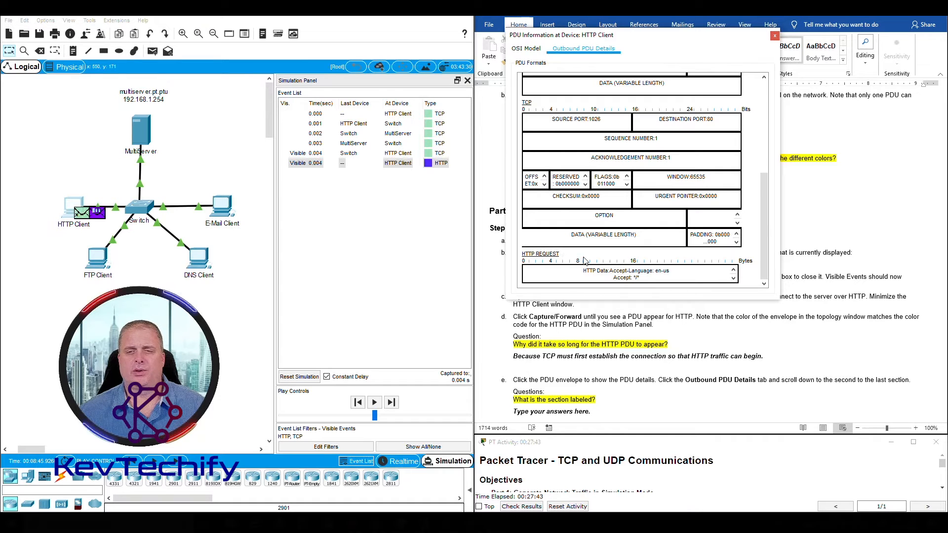
pyautogui.scroll(5, 597, 267)
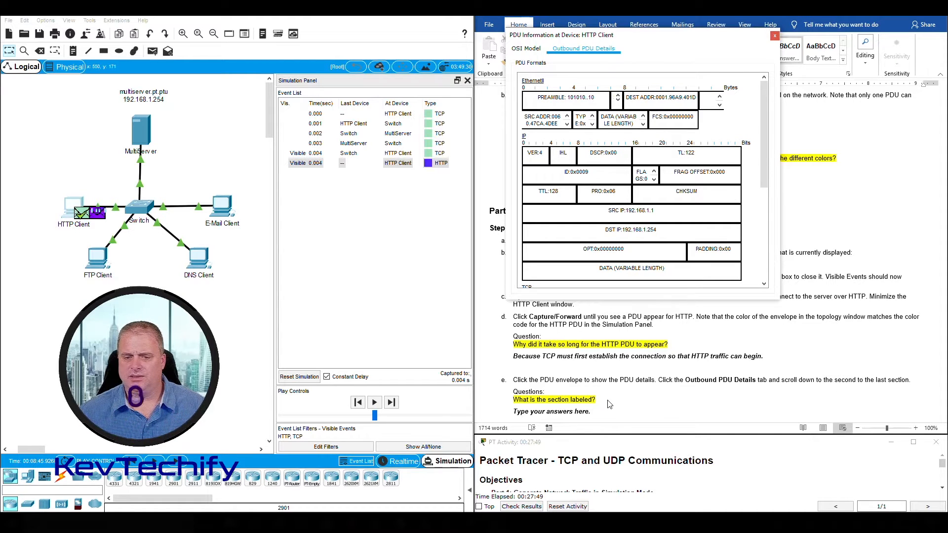
pyautogui.scroll(-5, 628, 274)
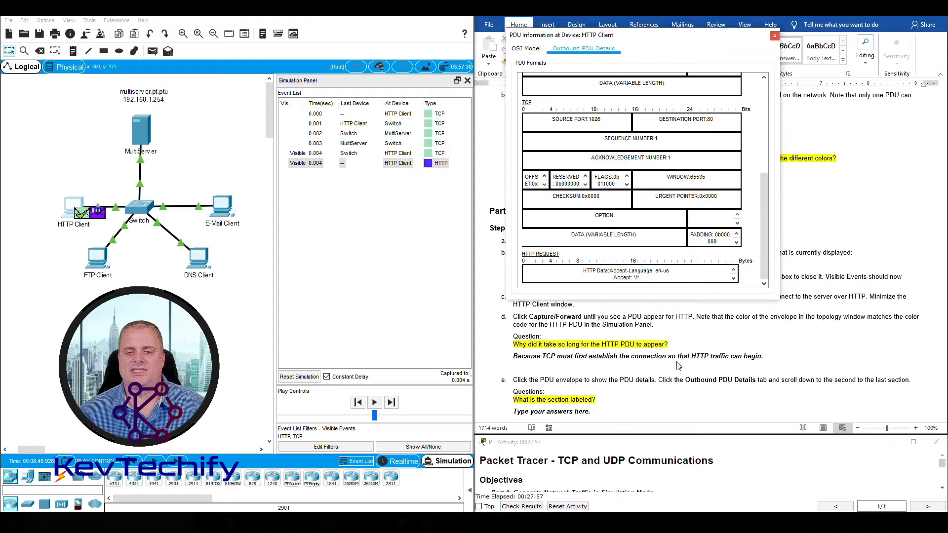
# Replace the placeholder under "What is the section labeled?" in Step 1e with the answer TCP
pyautogui.click(608, 410)
pyautogui.moveTo(512, 411); pyautogui.dragTo(593, 411)
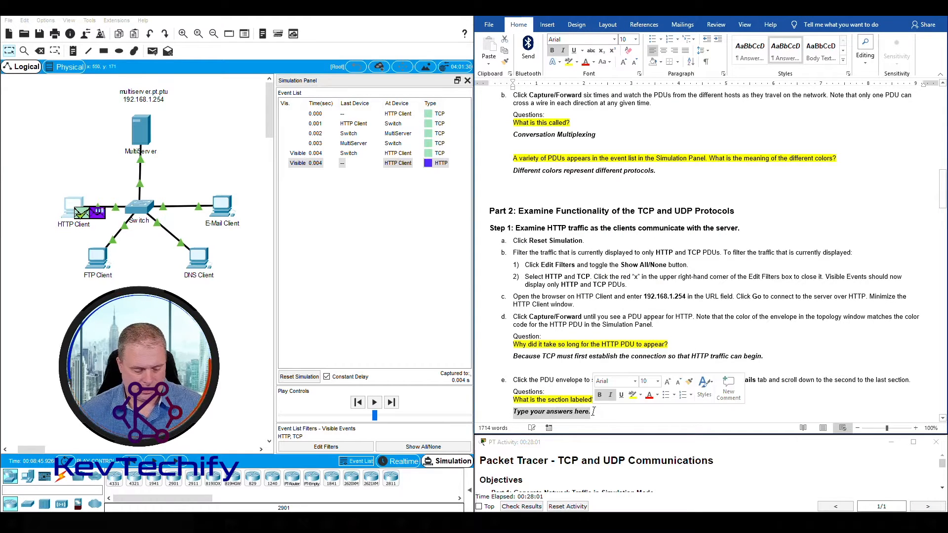
pyautogui.write('TCP')
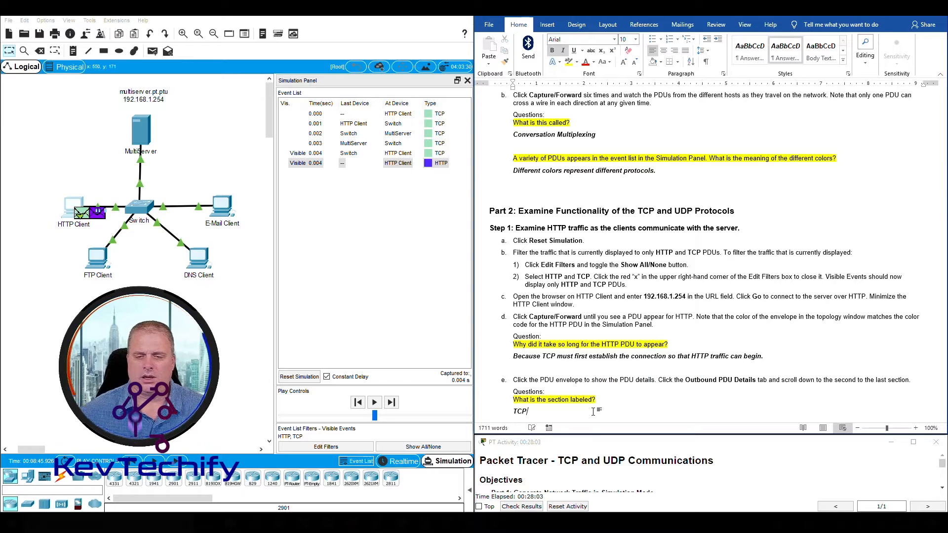
# Reopen the HTTP PDU's outbound details, move the window above the remaining Step 1e questions, and view its TCP section
pyautogui.scroll(-2, 617, 317)
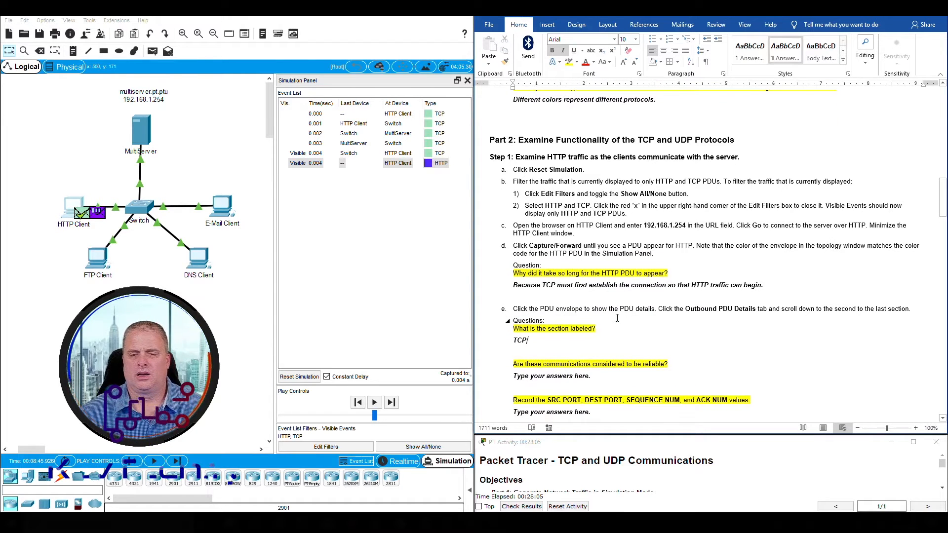
pyautogui.scroll(-1, 641, 356)
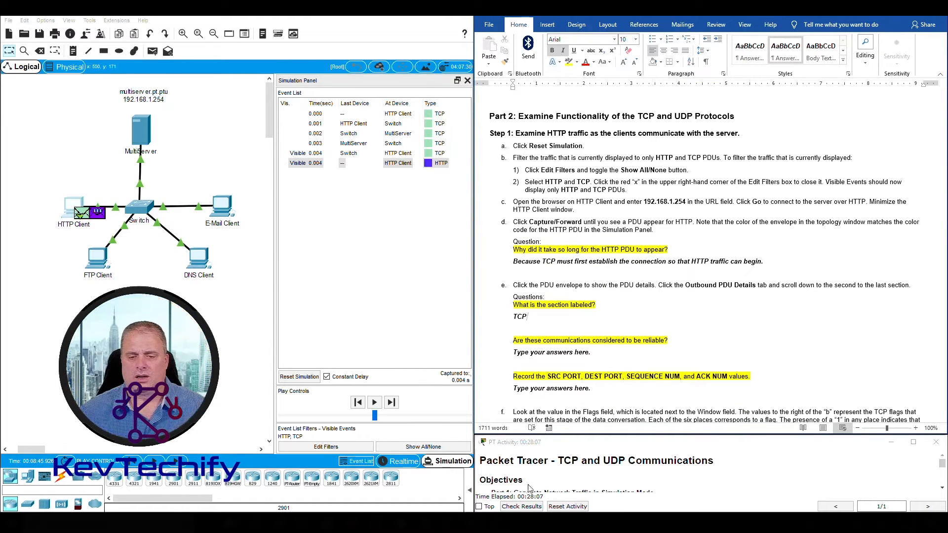
pyautogui.click(101, 216)
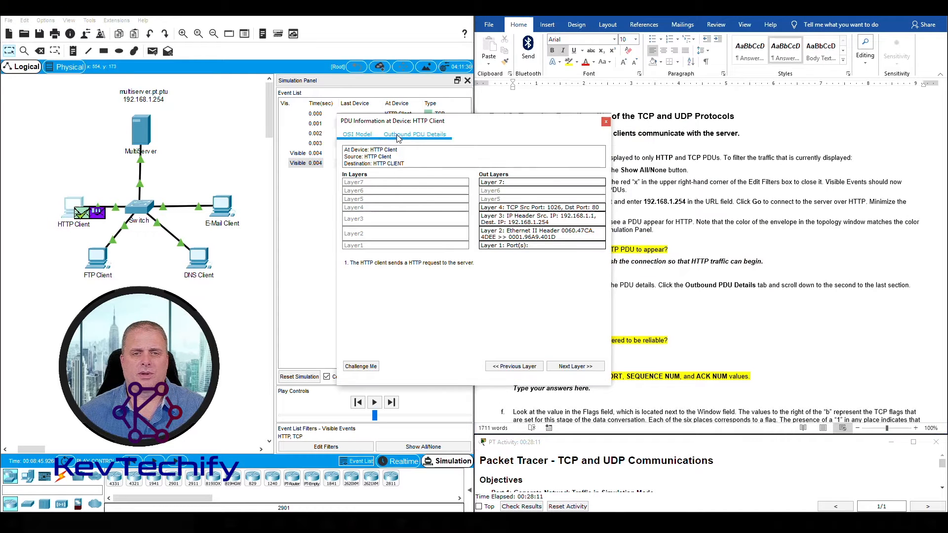
pyautogui.click(415, 135)
pyautogui.moveTo(456, 125); pyautogui.dragTo(576, 29)
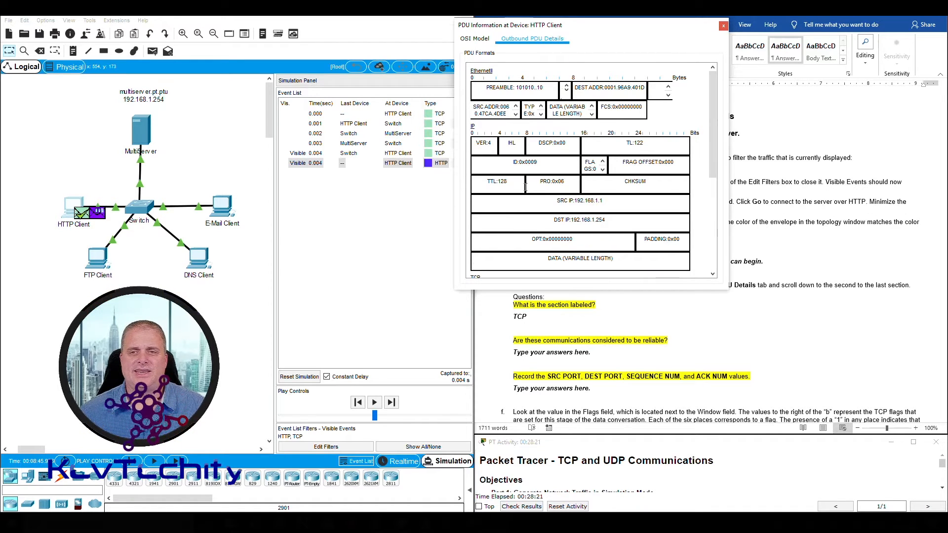
pyautogui.scroll(-5, 541, 210)
pyautogui.scroll(-1, 541, 210)
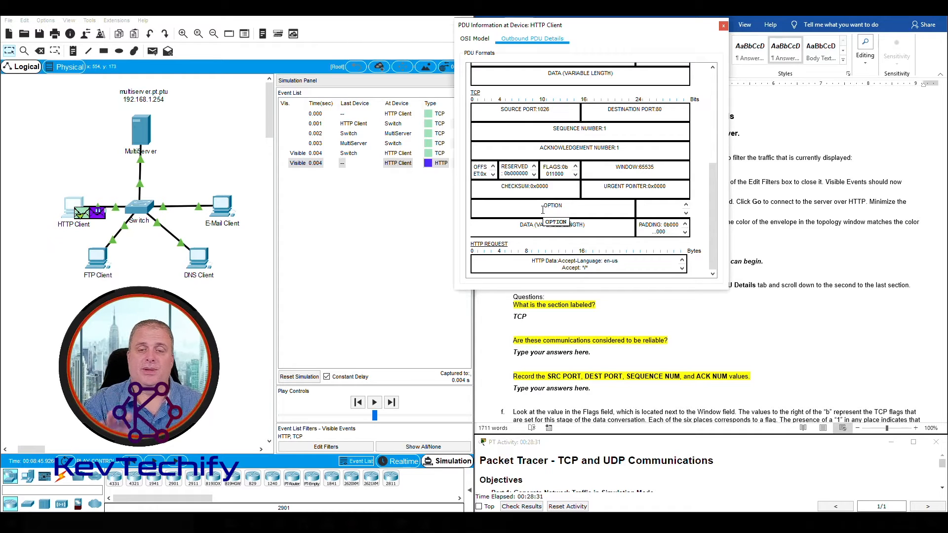
# Answer Yes to the Step 1e question on whether these communications are considered reliable
pyautogui.click(515, 354)
pyautogui.moveTo(515, 354); pyautogui.dragTo(595, 359)
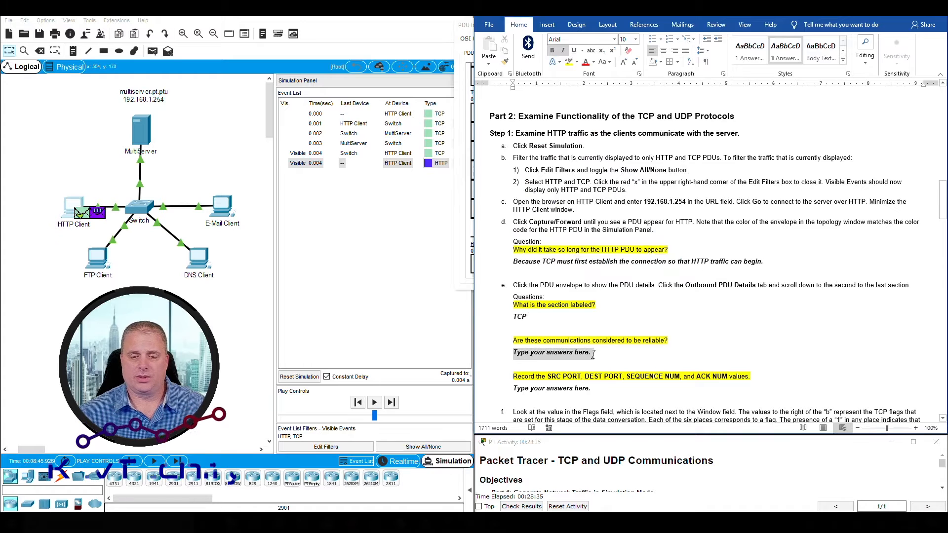
pyautogui.write('Yes')
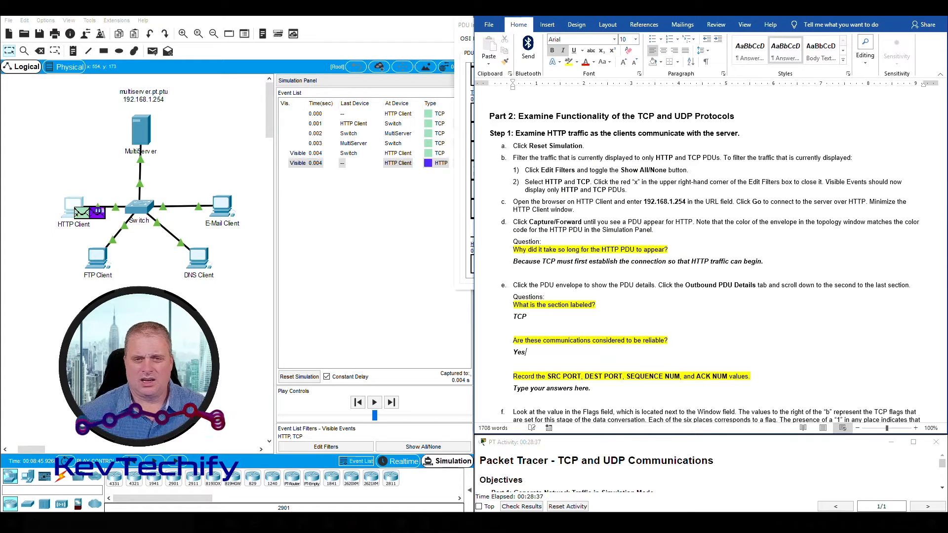
# Bring the HTTP PDU details window forward and move it off the document so its TCP section and the Step 1e record-values question are both visible
pyautogui.click(466, 290)
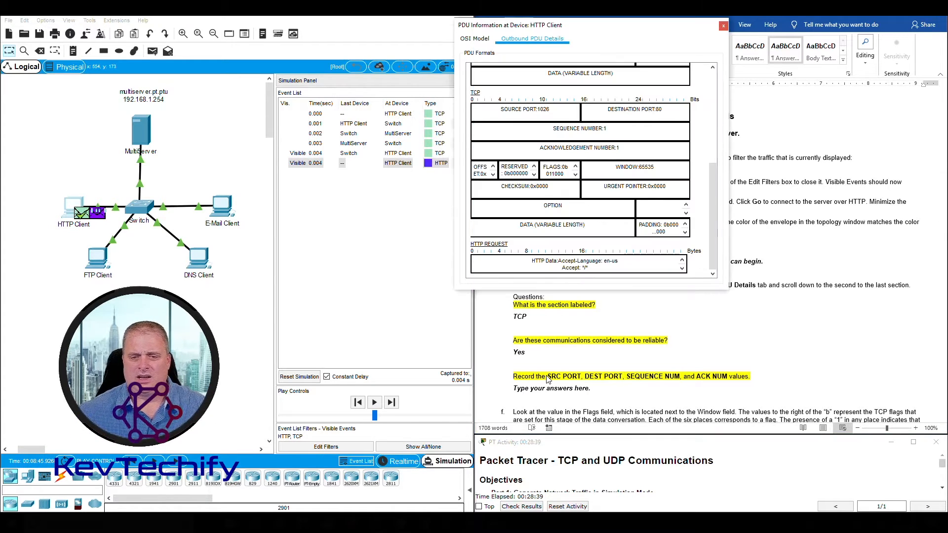
pyautogui.scroll(-1, 544, 383)
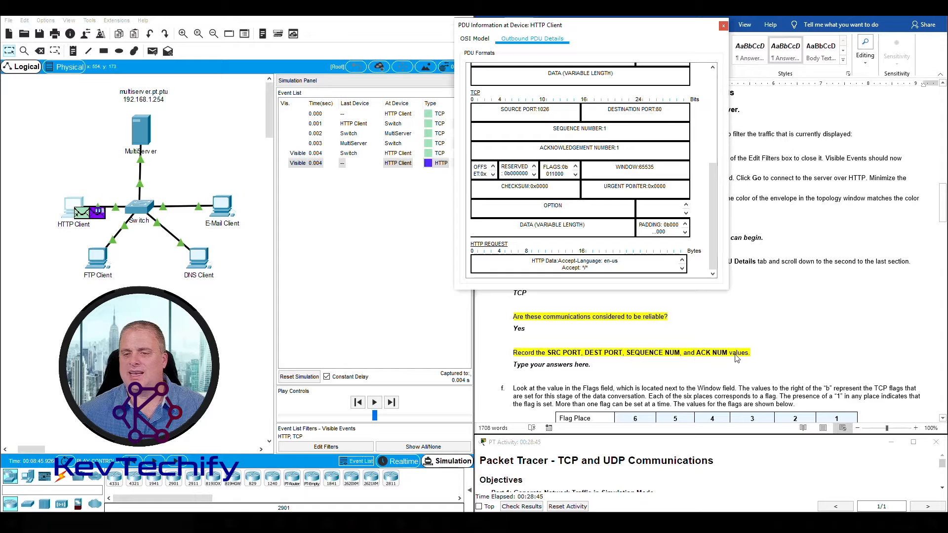
pyautogui.click(690, 368)
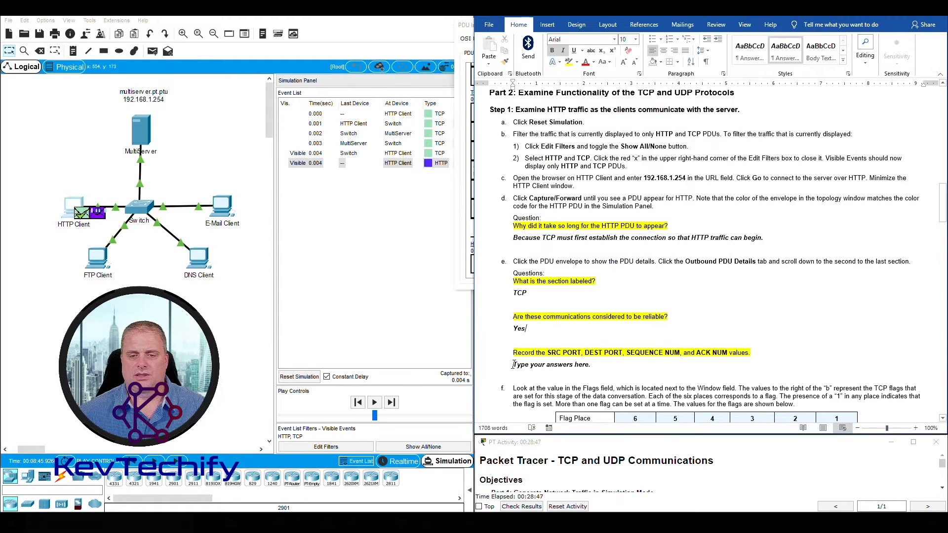
pyautogui.moveTo(586, 369); pyautogui.dragTo(593, 368)
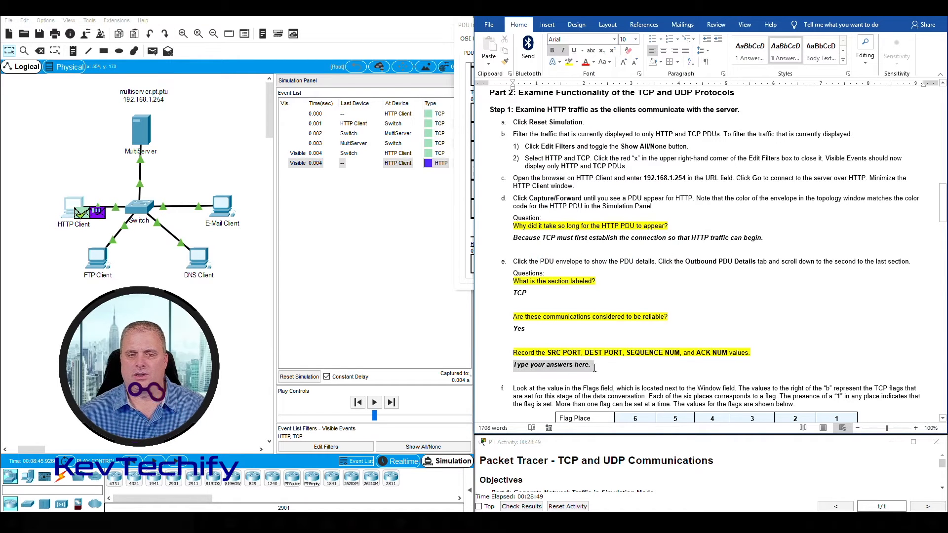
pyautogui.click(460, 282)
pyautogui.moveTo(593, 29); pyautogui.dragTo(339, 24)
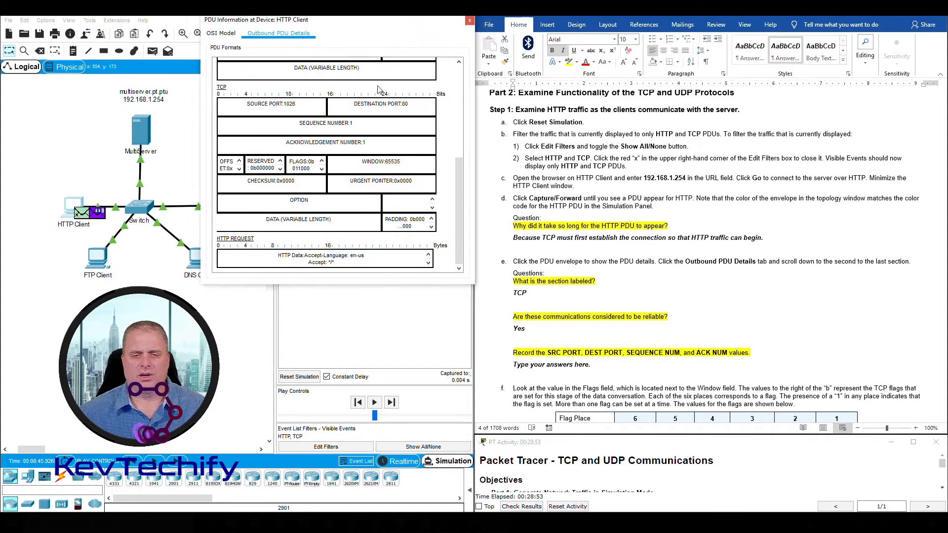
# Highlight the TCP source port in the PDU and replace the Step 1e record-values placeholder with 1026 followed by a comma
pyautogui.click(523, 372)
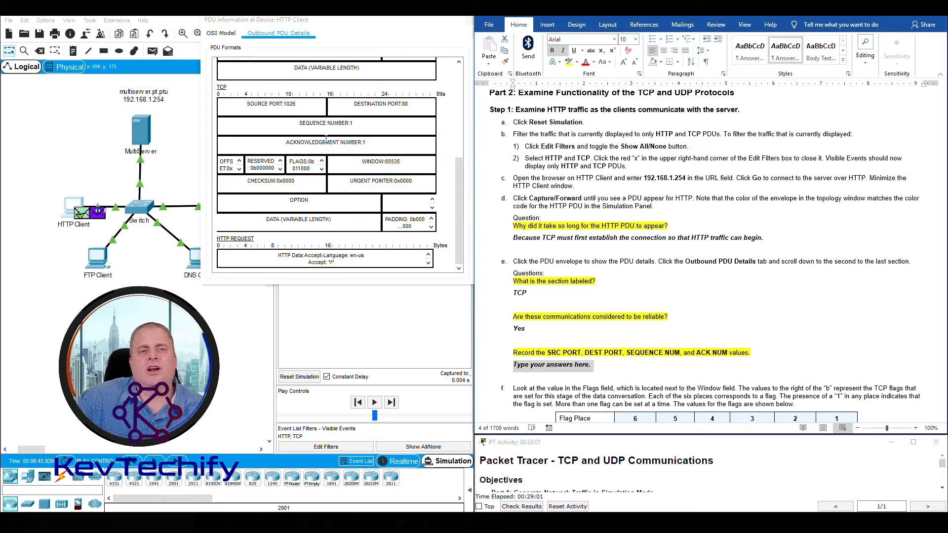
pyautogui.moveTo(247, 103); pyautogui.dragTo(295, 103)
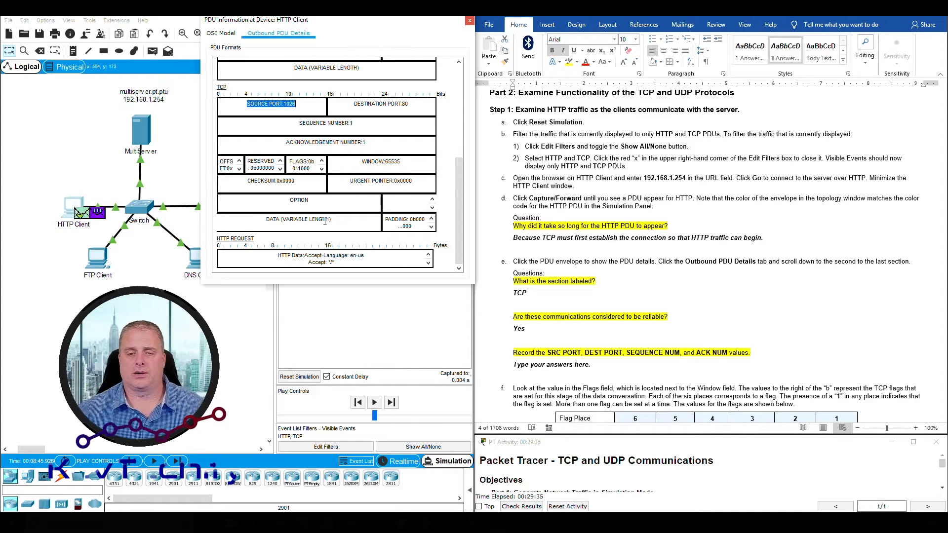
pyautogui.click(510, 367)
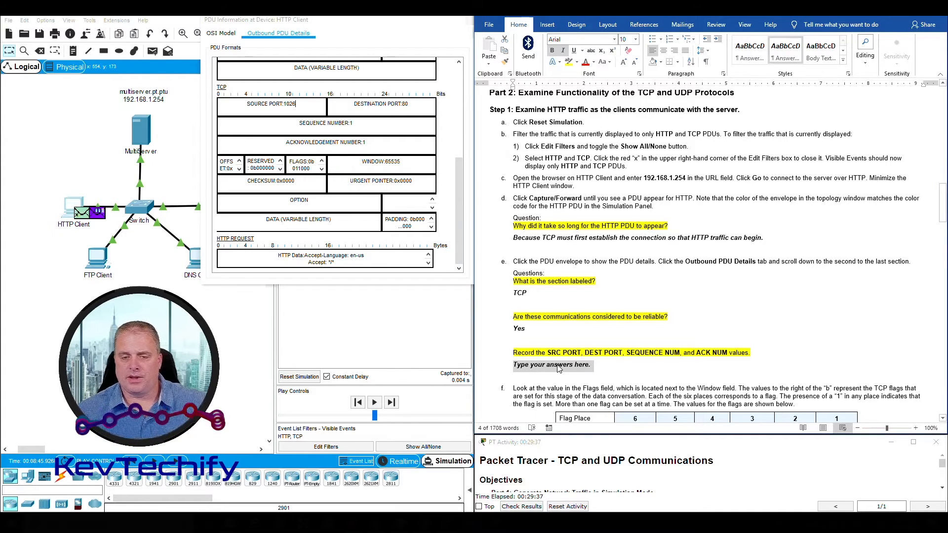
pyautogui.write('1026,')
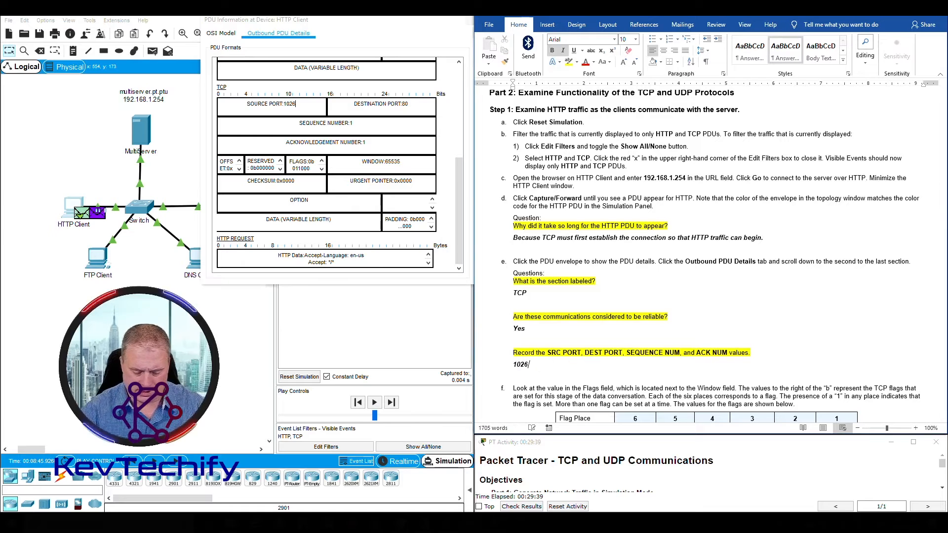
# Highlight the TCP destination port in the PDU and add 80 and a comma to the Step 1e recorded values
pyautogui.click(354, 104)
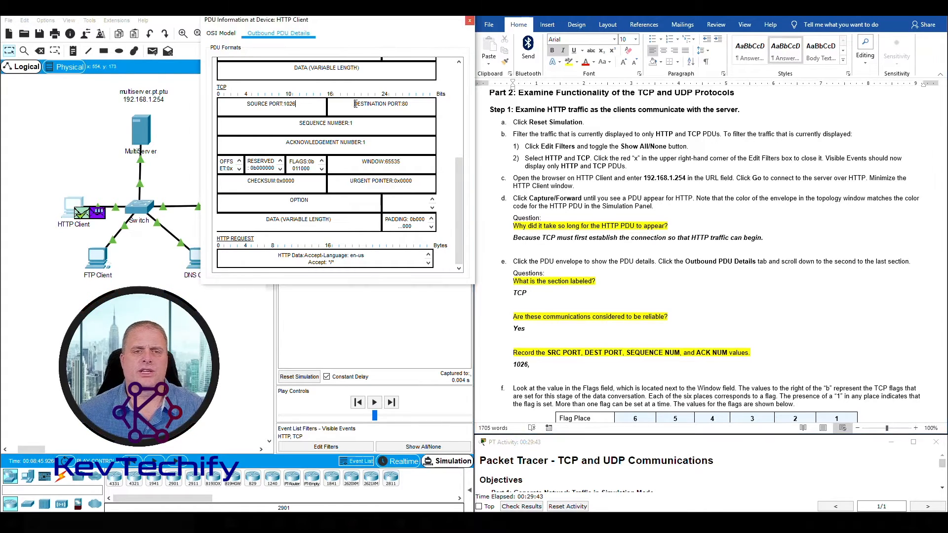
pyautogui.moveTo(354, 104); pyautogui.dragTo(400, 106)
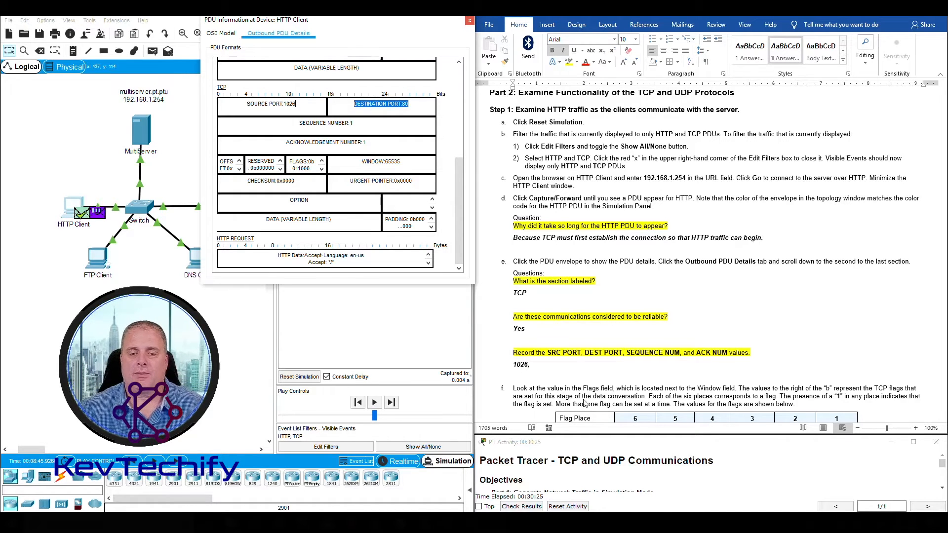
pyautogui.click(543, 366)
pyautogui.write('80,')
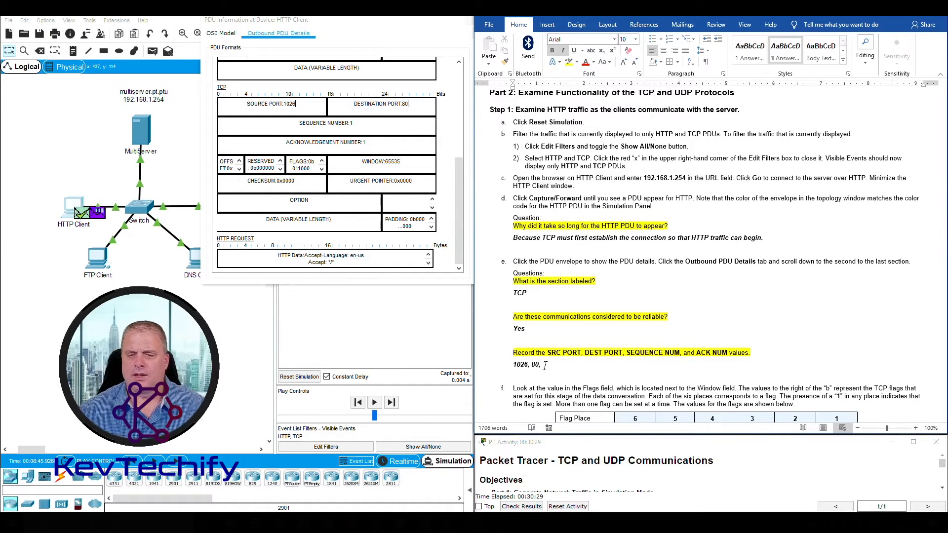
# Complete the Step 1e recorded values with sequence number 1 and acknowledgement number 1 from the PDU's TCP section
pyautogui.moveTo(300, 123); pyautogui.dragTo(355, 124)
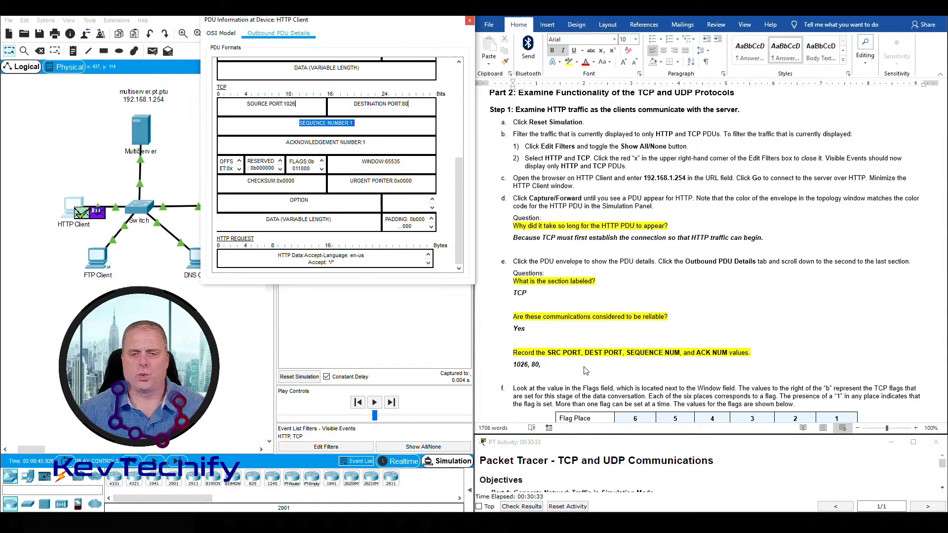
pyautogui.click(590, 369)
pyautogui.write('1,')
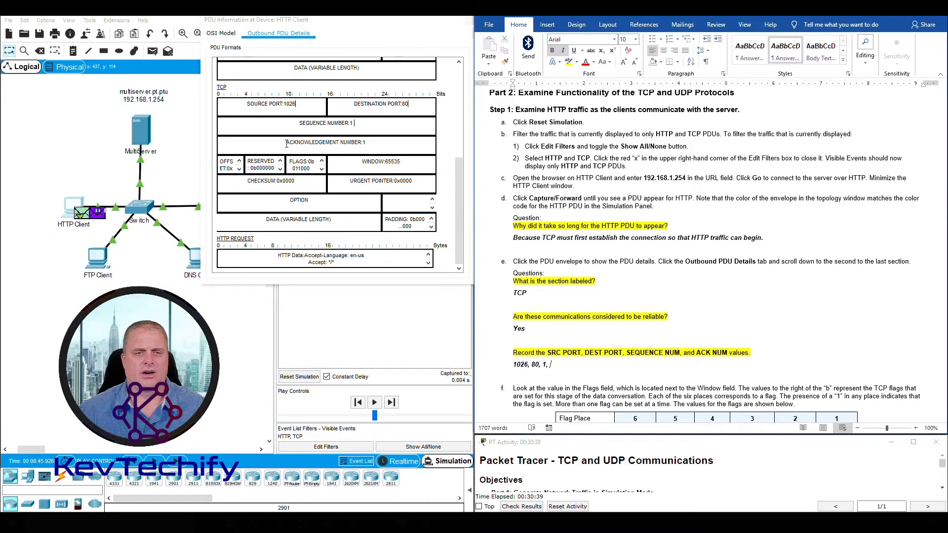
pyautogui.moveTo(285, 144); pyautogui.dragTo(359, 145)
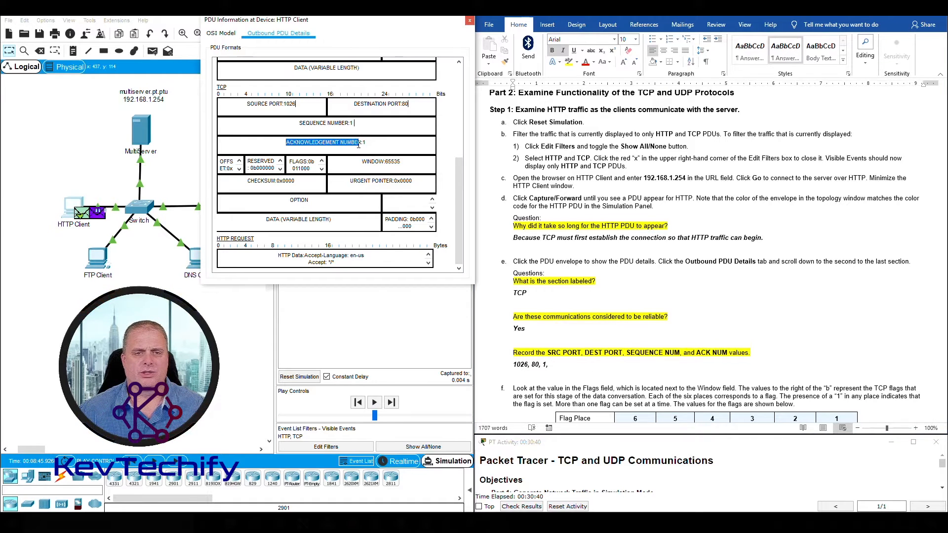
pyautogui.click(558, 365)
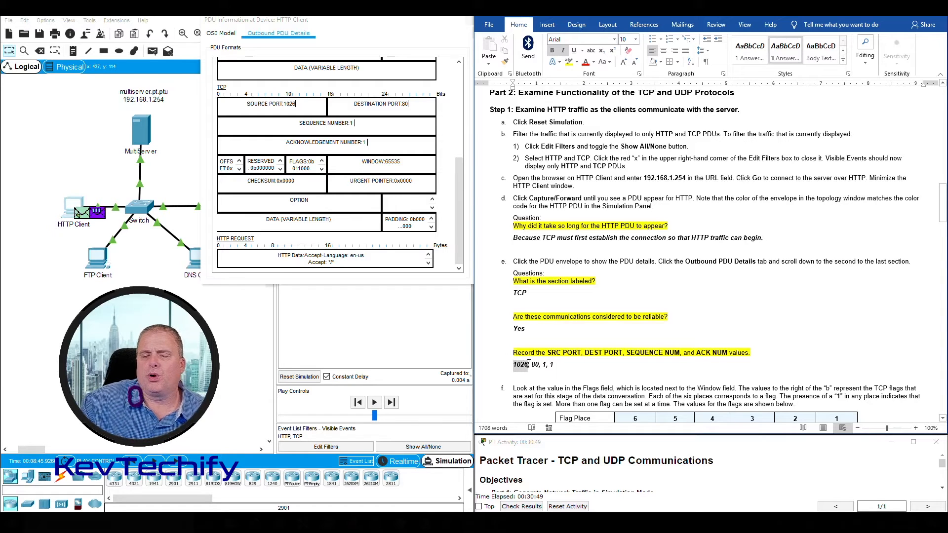
pyautogui.click(517, 366)
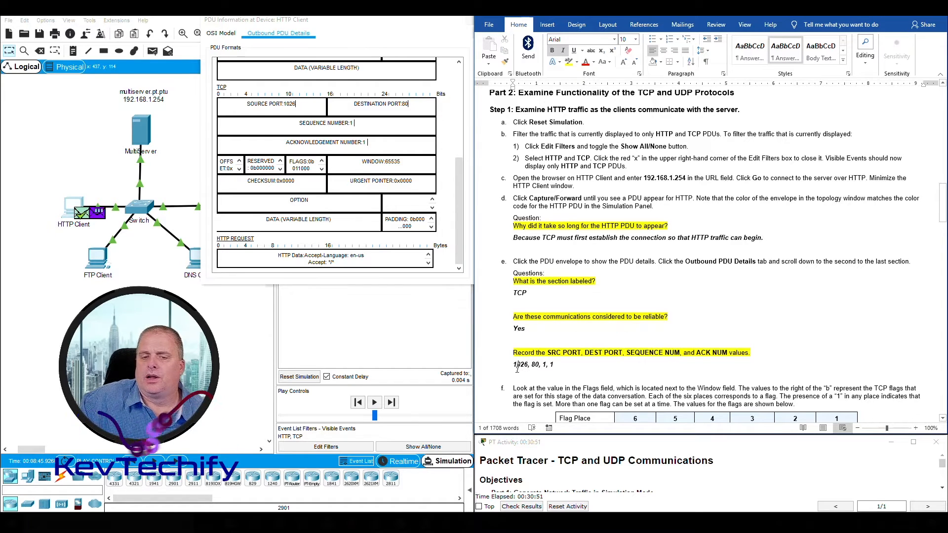
pyautogui.moveTo(513, 365); pyautogui.dragTo(530, 364)
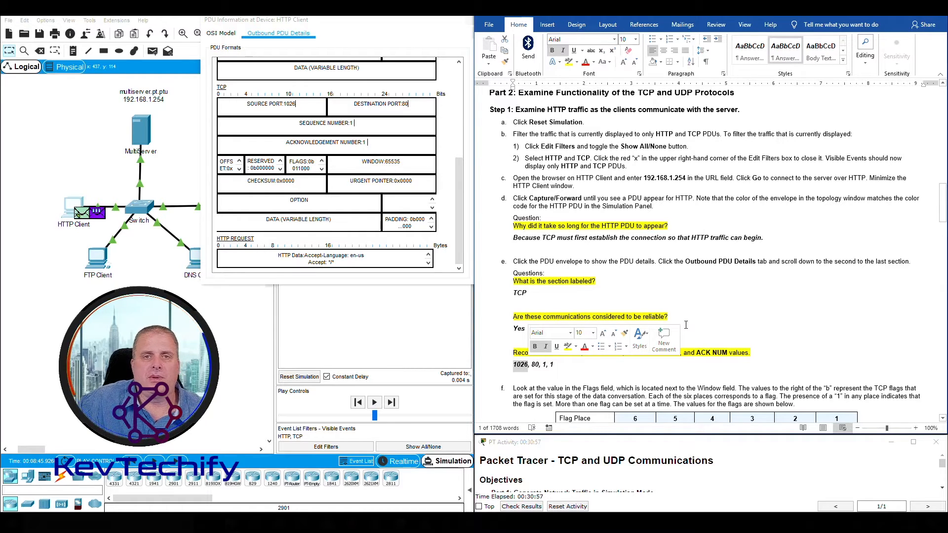
pyautogui.click(514, 364)
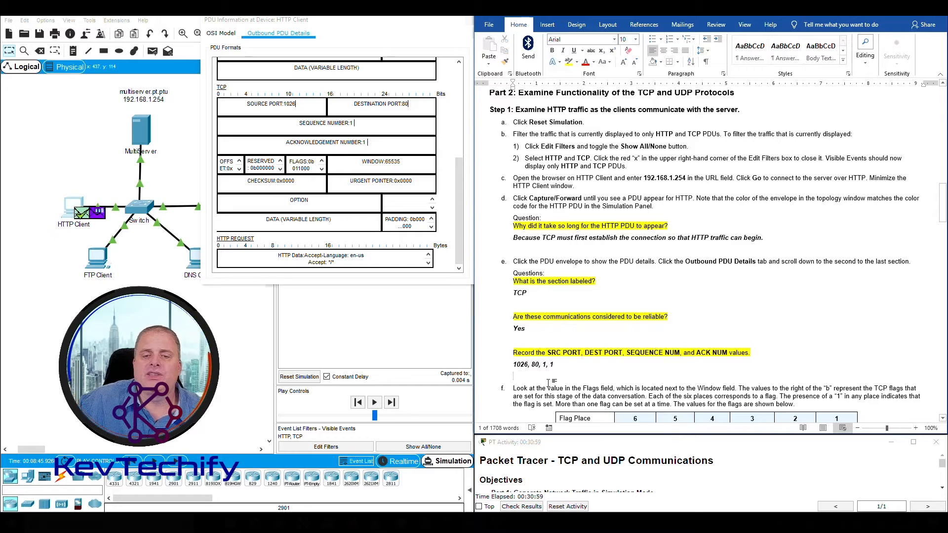
pyautogui.moveTo(522, 364); pyautogui.dragTo(527, 363)
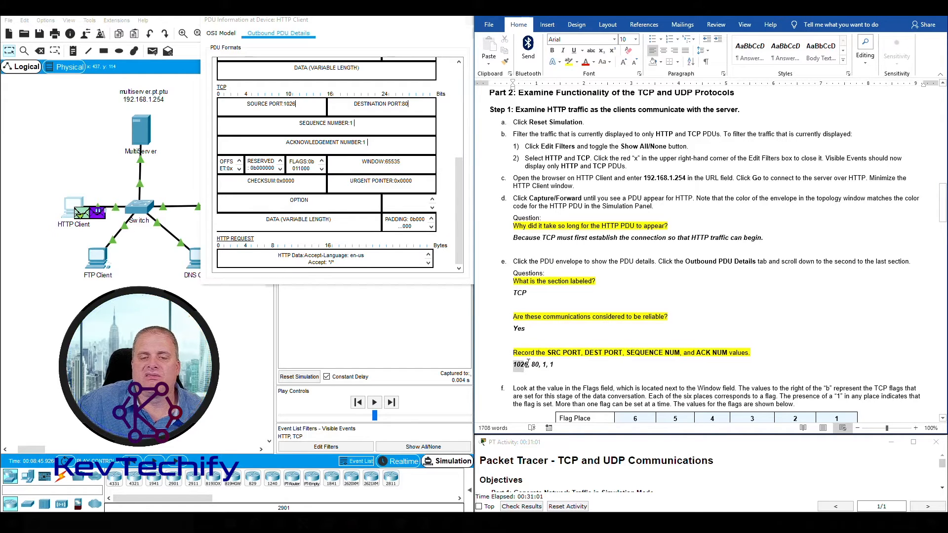
pyautogui.click(514, 364)
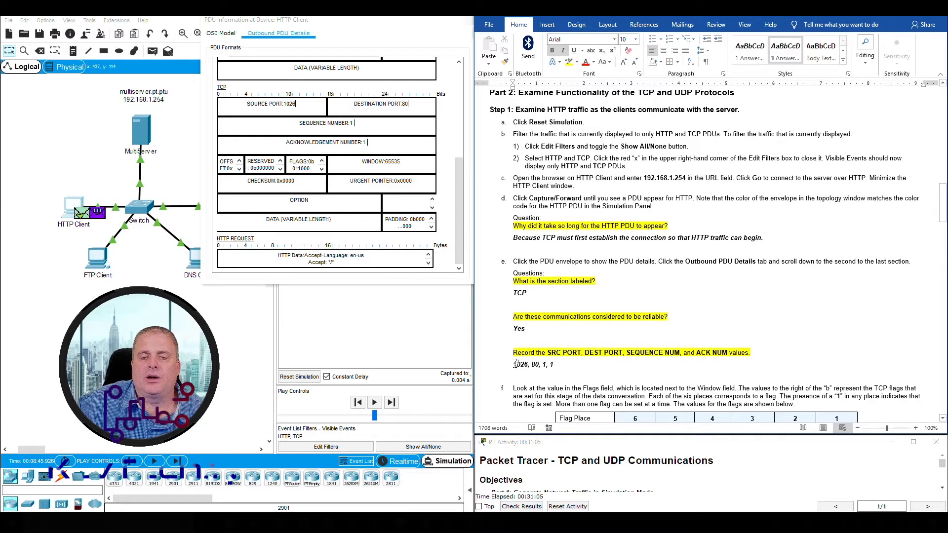
pyautogui.doubleClick(523, 364)
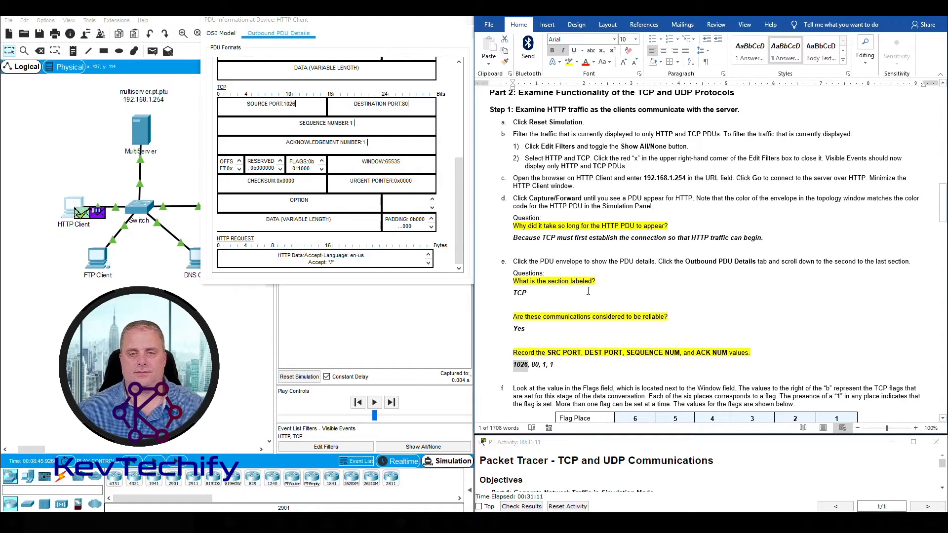
pyautogui.click(595, 317)
# Read the Step 1f instructions and examine the bits after the "b" in the TCP section's Flags field
pyautogui.scroll(-3, 594, 302)
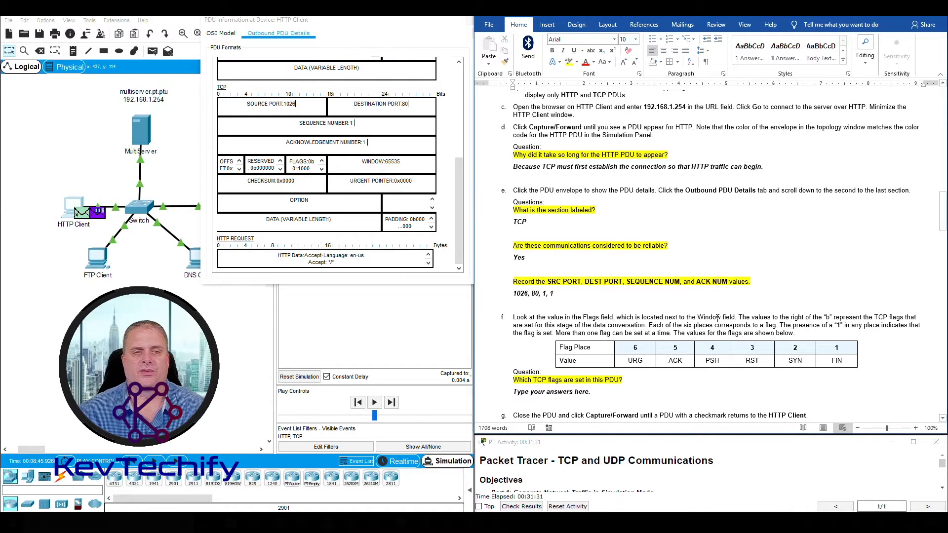
pyautogui.click(347, 28)
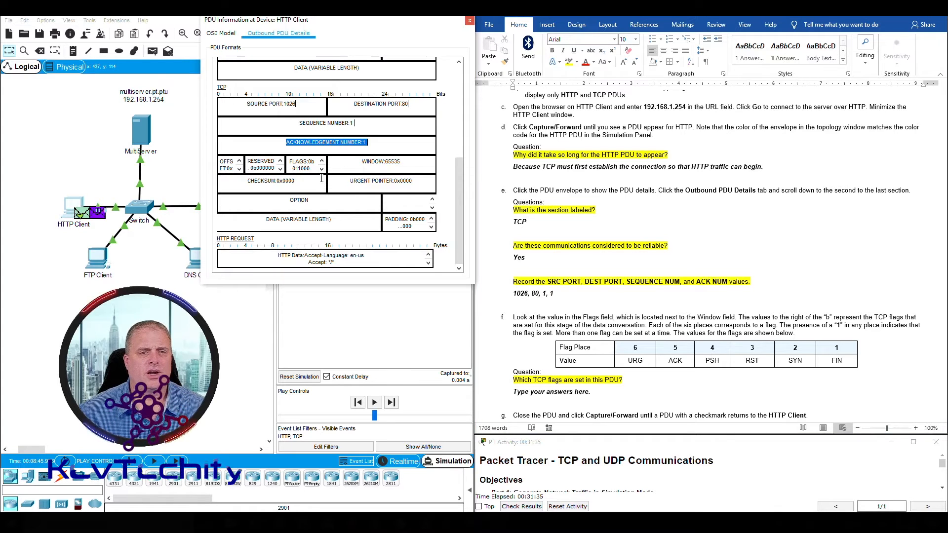
pyautogui.moveTo(290, 162); pyautogui.dragTo(315, 160)
pyautogui.click(314, 162)
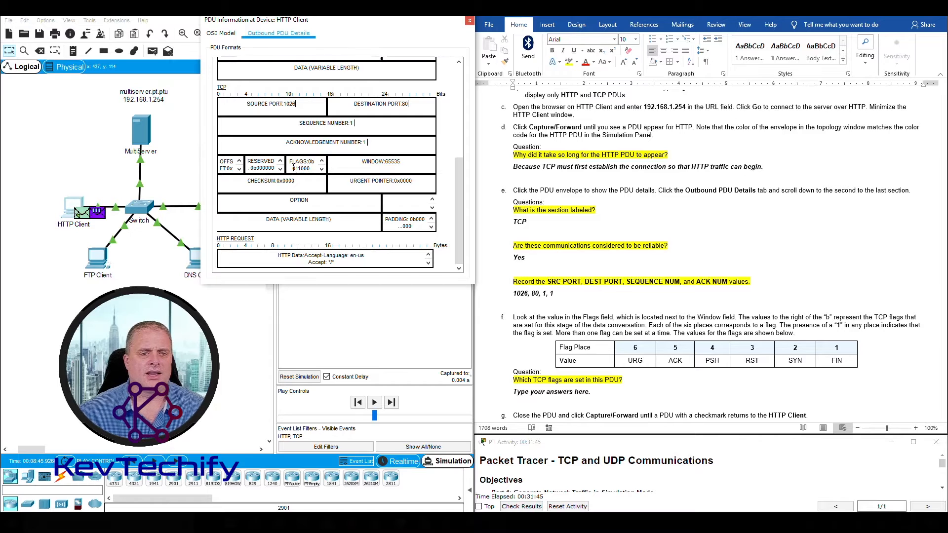
pyautogui.moveTo(298, 167); pyautogui.dragTo(306, 166)
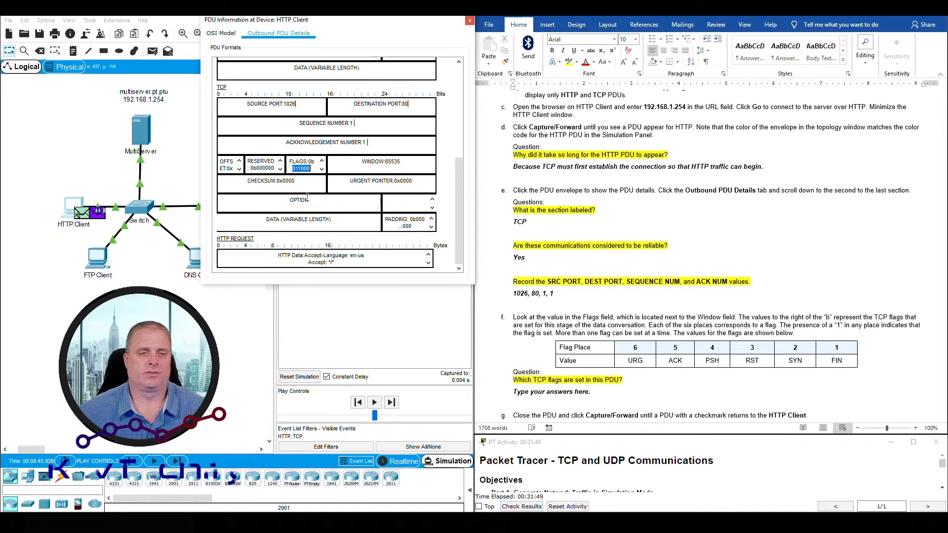
pyautogui.moveTo(308, 162); pyautogui.dragTo(314, 161)
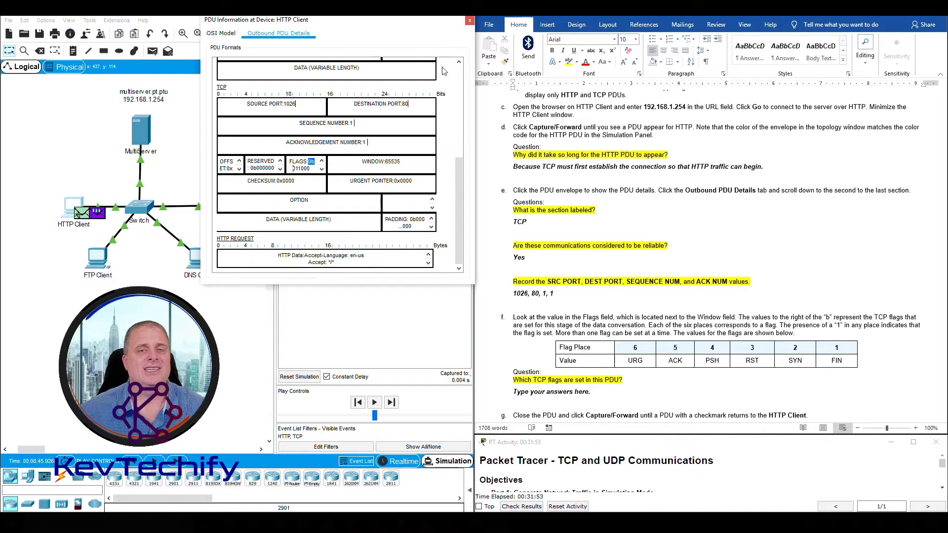
pyautogui.click(294, 169)
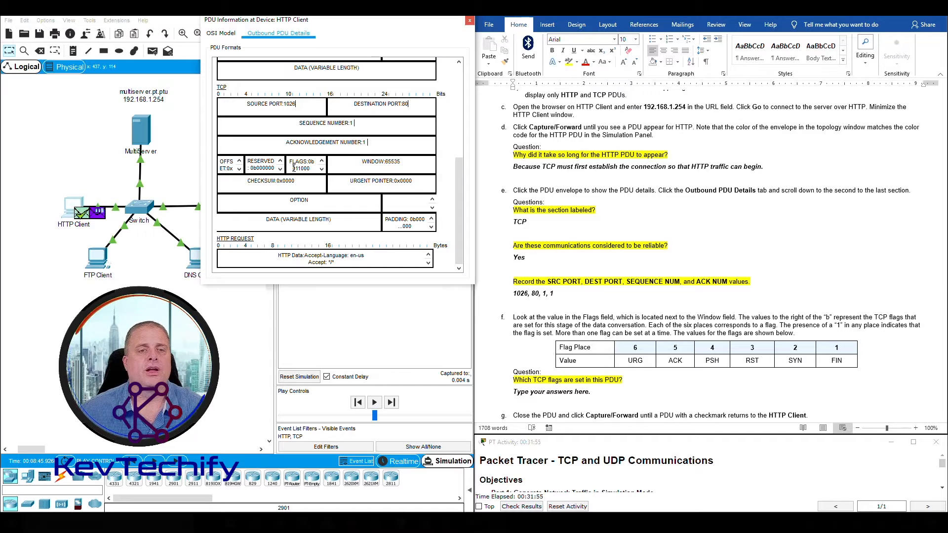
pyautogui.moveTo(293, 168); pyautogui.dragTo(310, 169)
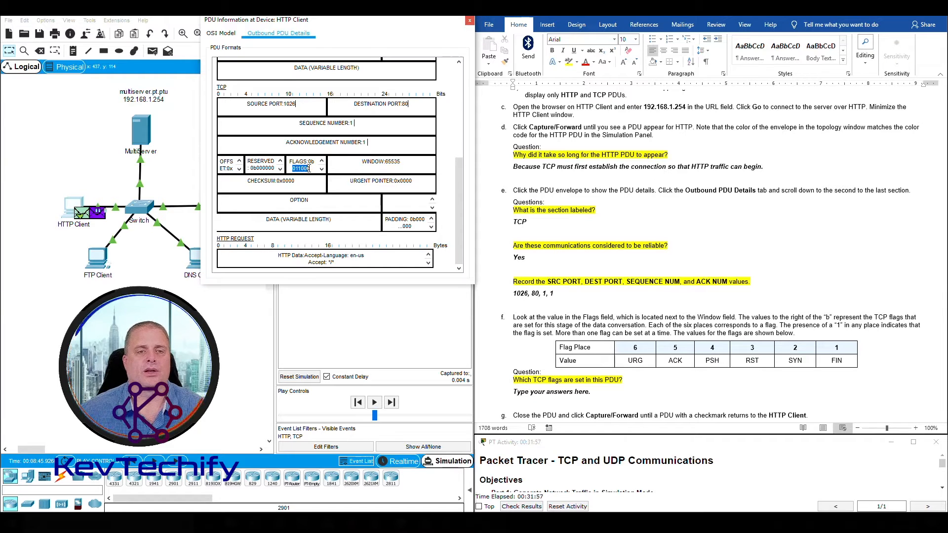
pyautogui.click(311, 168)
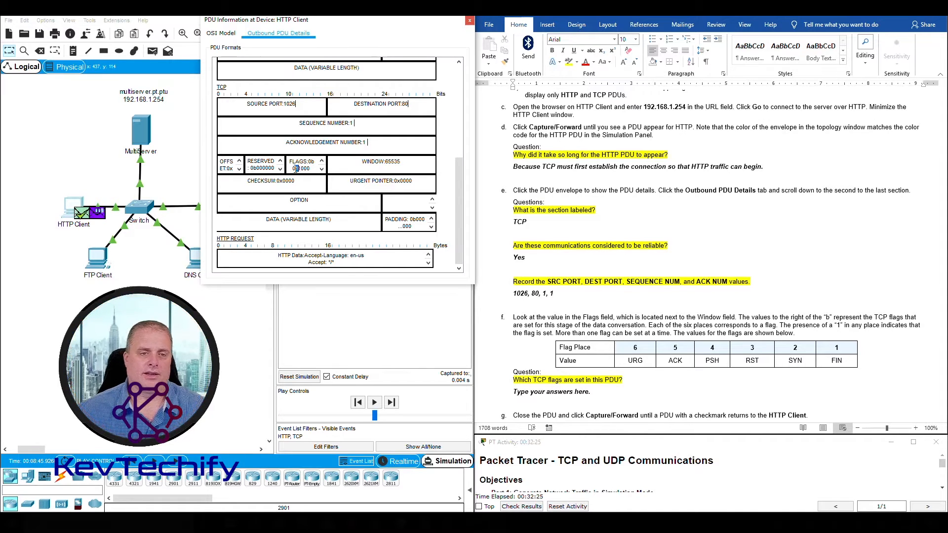
# Match the set flag bits to the flag table and replace the Step 1f placeholder on which TCP flags are set with "ACK and PSH"
pyautogui.click(686, 367)
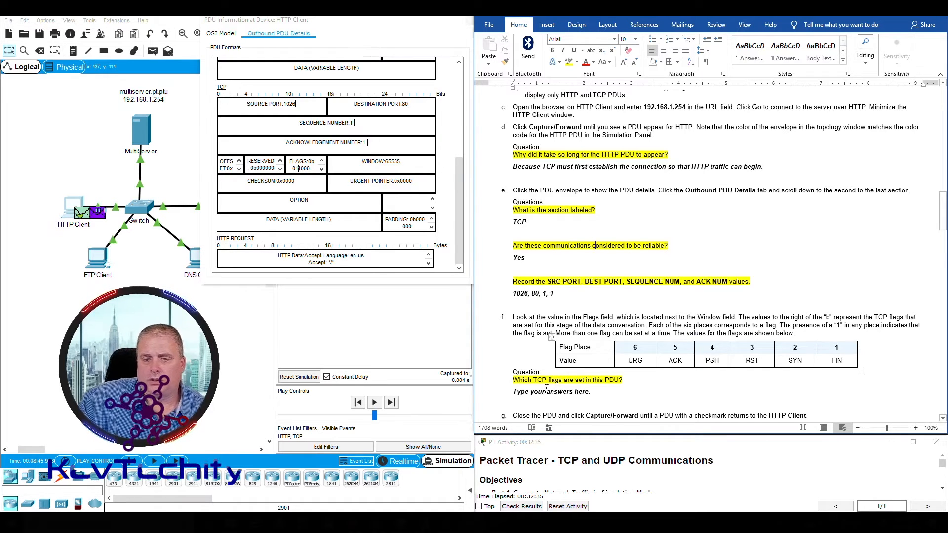
pyautogui.moveTo(514, 379); pyautogui.dragTo(624, 380)
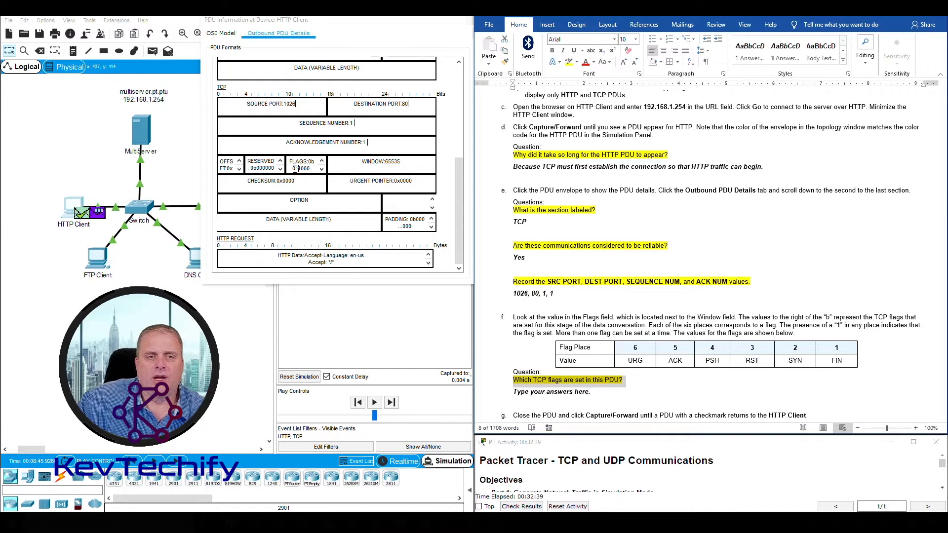
pyautogui.click(295, 169)
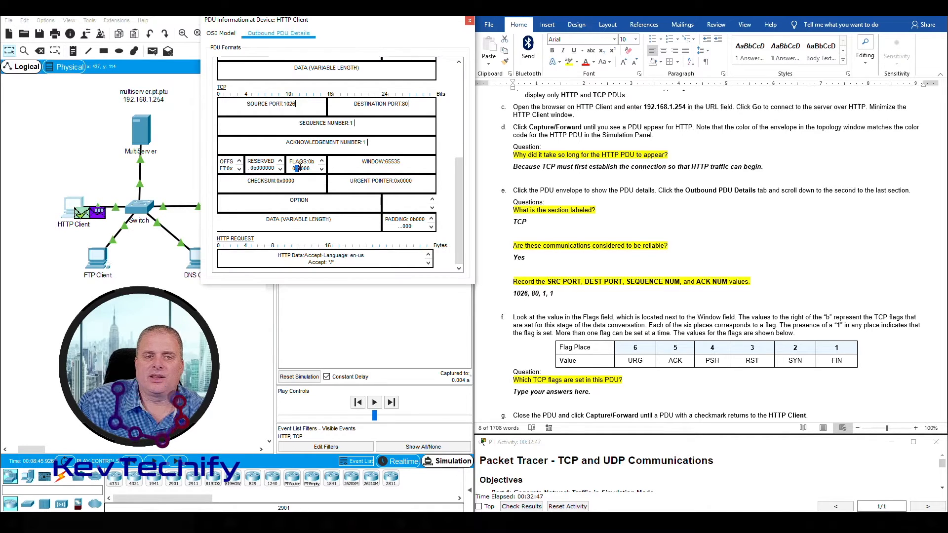
pyautogui.moveTo(667, 361); pyautogui.dragTo(717, 361)
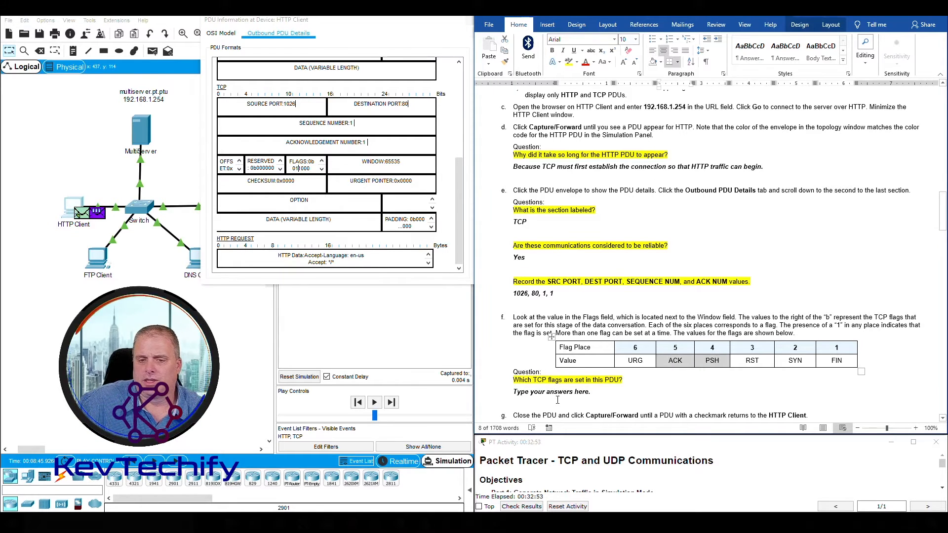
pyautogui.click(514, 391)
pyautogui.moveTo(532, 392); pyautogui.dragTo(593, 397)
pyautogui.write('ACK and PSH')
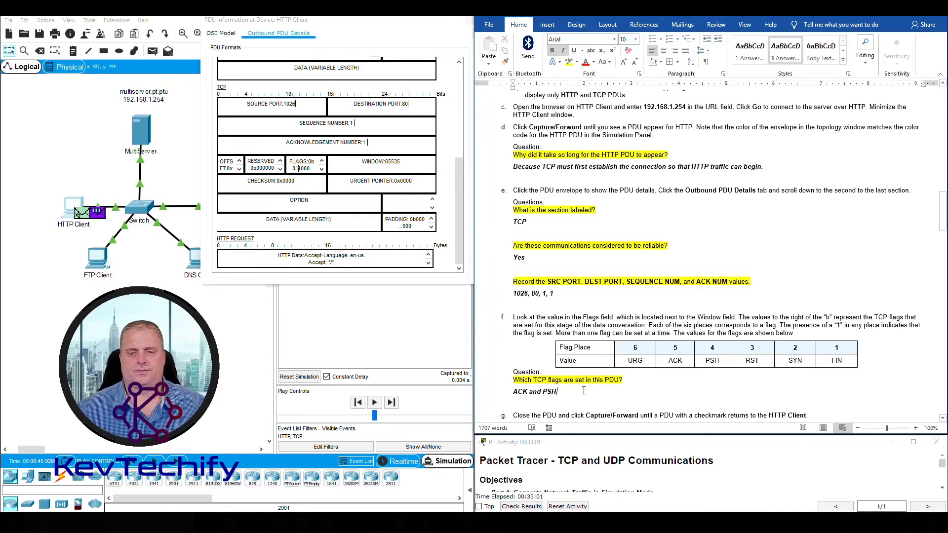
# Read the Step 1g instructions and close the HTTP Client's PDU information window
pyautogui.scroll(-2, 583, 391)
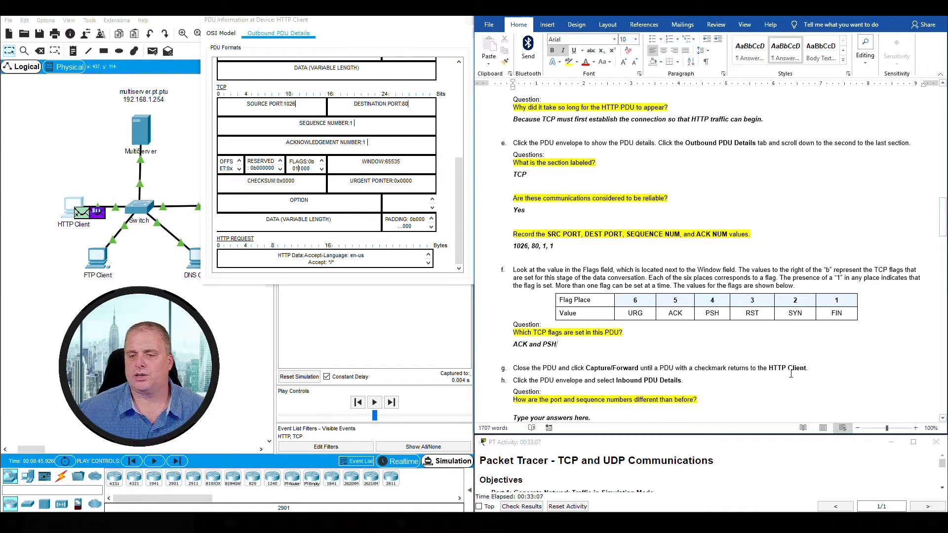
pyautogui.click(342, 19)
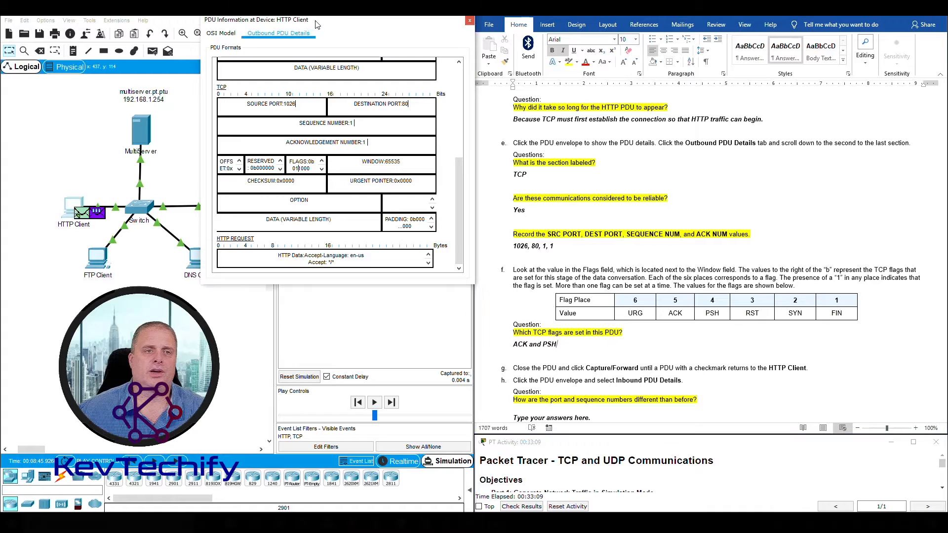
pyautogui.click(470, 21)
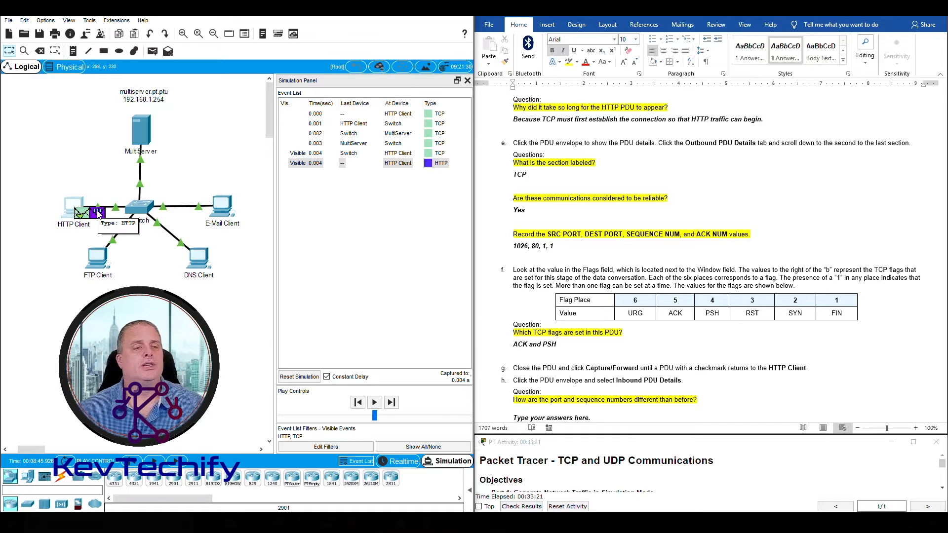
# Advance the simulation one event at a time until an HTTP PDU with a checkmark returns to the HTTP Client
pyautogui.click(175, 463)
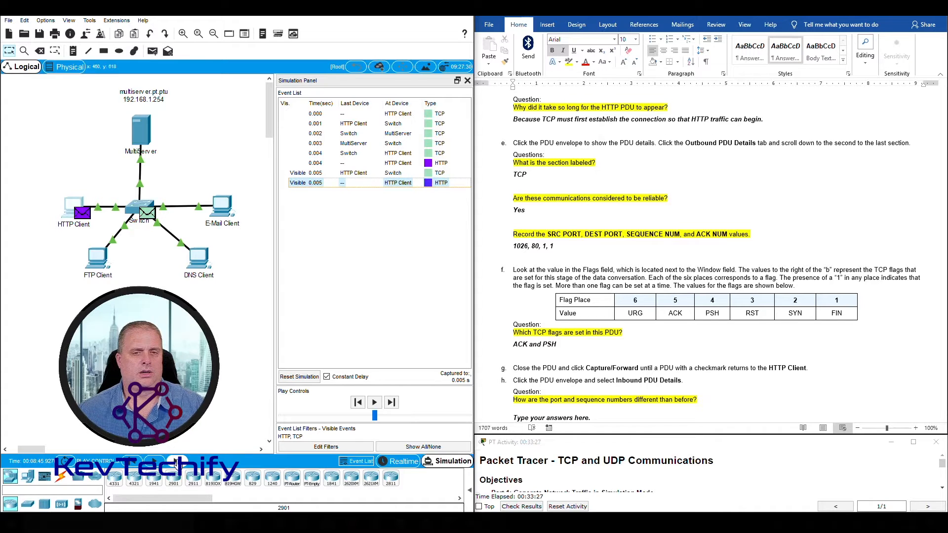
pyautogui.click(176, 463)
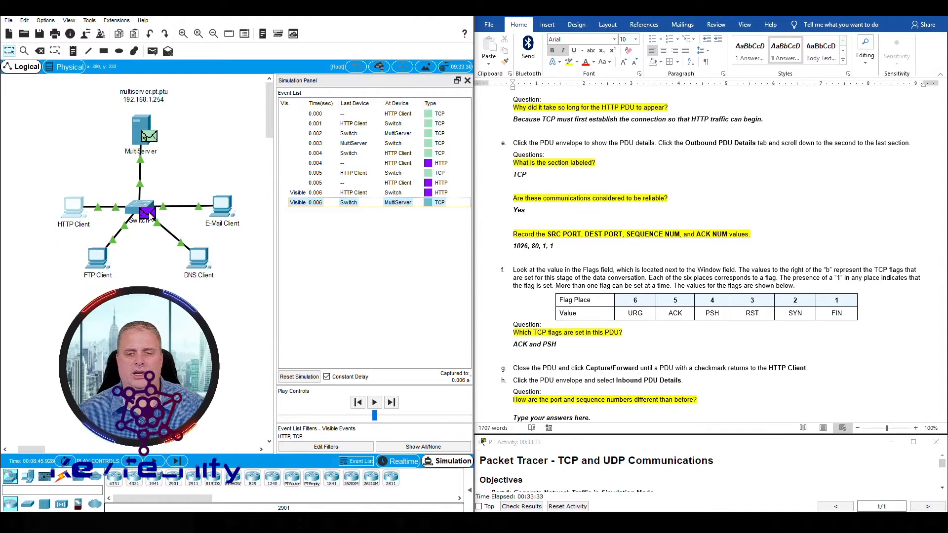
pyautogui.moveTo(150, 215)
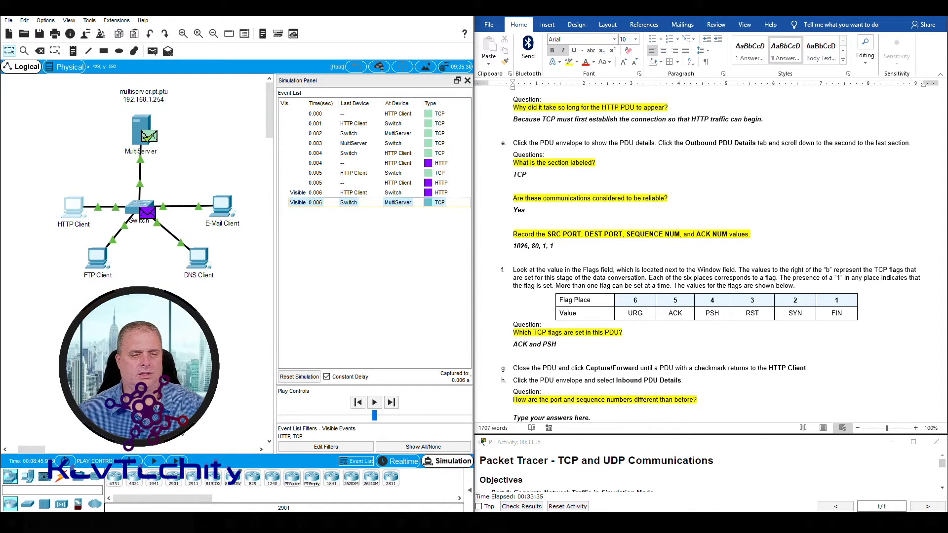
pyautogui.click(175, 464)
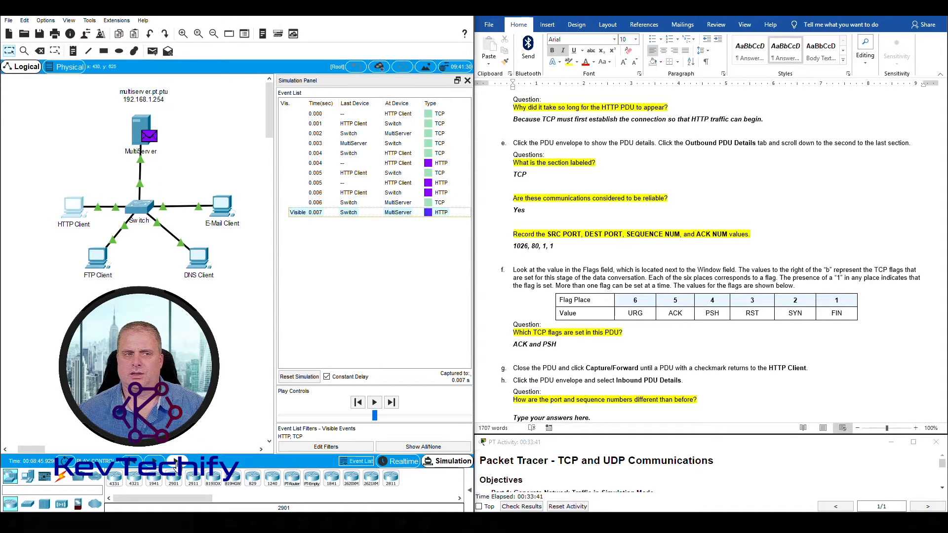
pyautogui.click(176, 464)
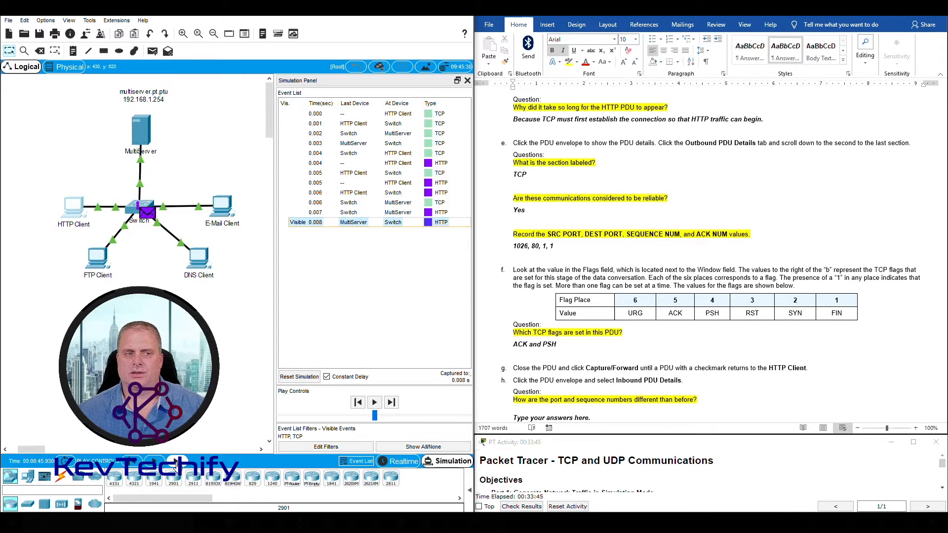
pyautogui.click(176, 464)
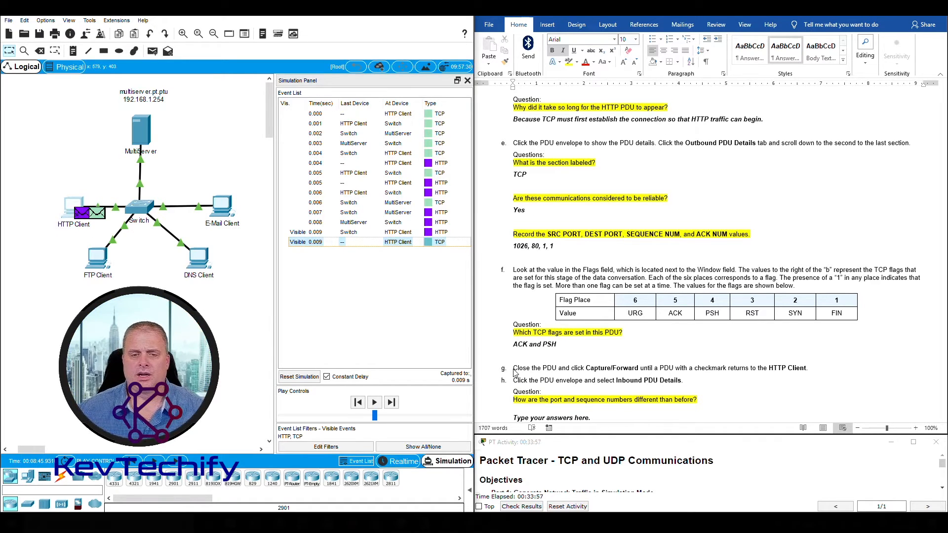
# Open the checkmarked HTTP PDU at the HTTP Client and examine the TCP section of its inbound PDU details for Step 1h
pyautogui.click(516, 384)
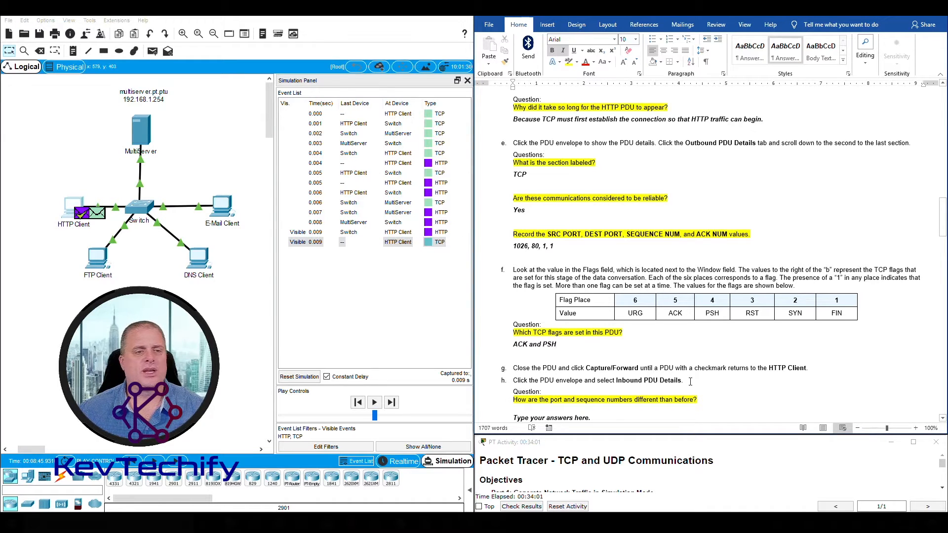
pyautogui.click(82, 213)
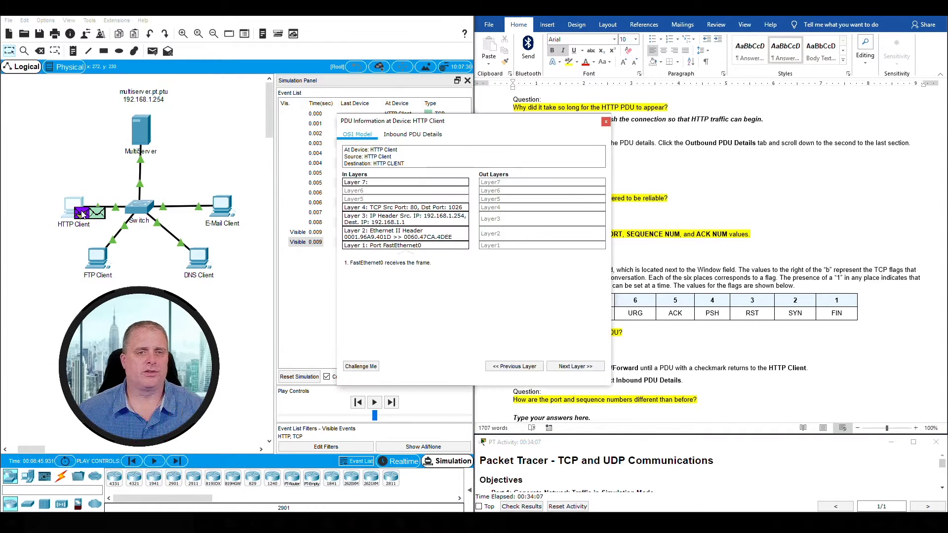
pyautogui.moveTo(483, 126); pyautogui.dragTo(333, 48)
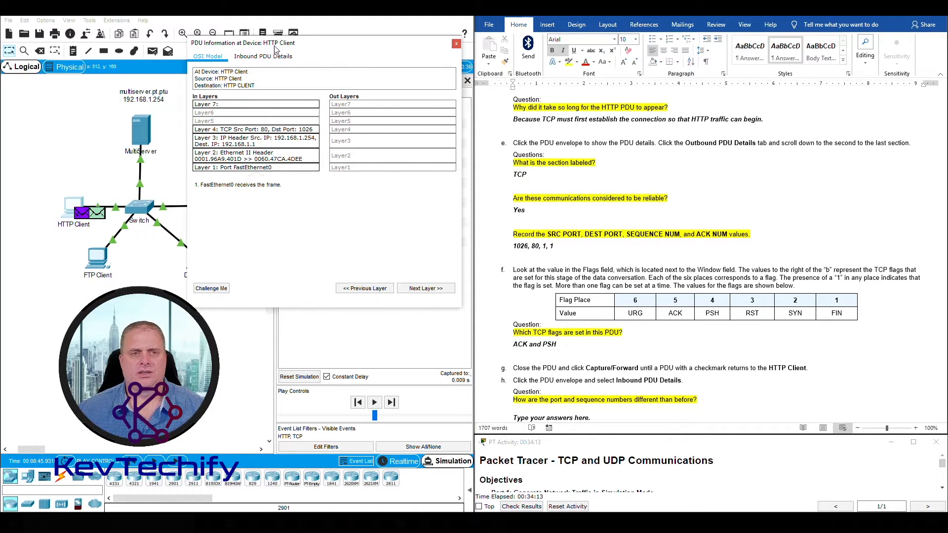
pyautogui.click(247, 58)
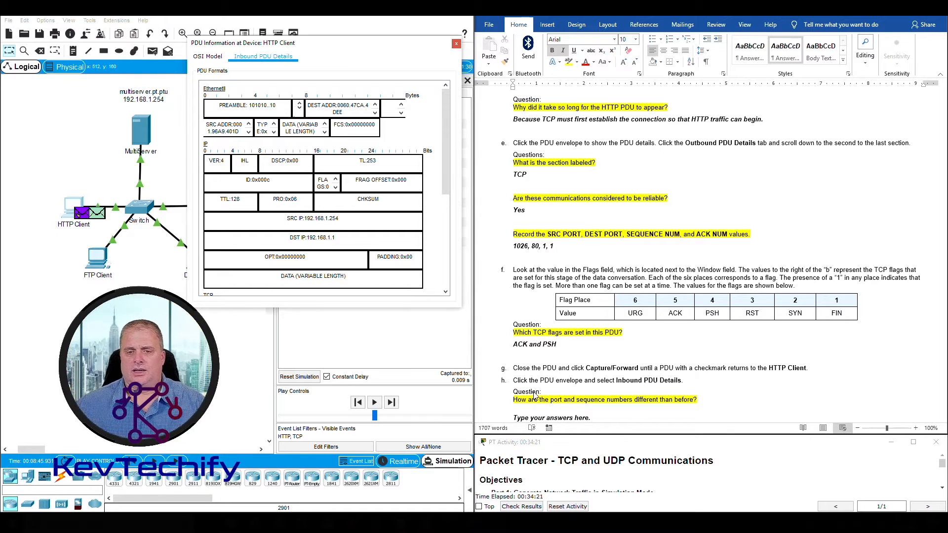
pyautogui.scroll(-1, 528, 406)
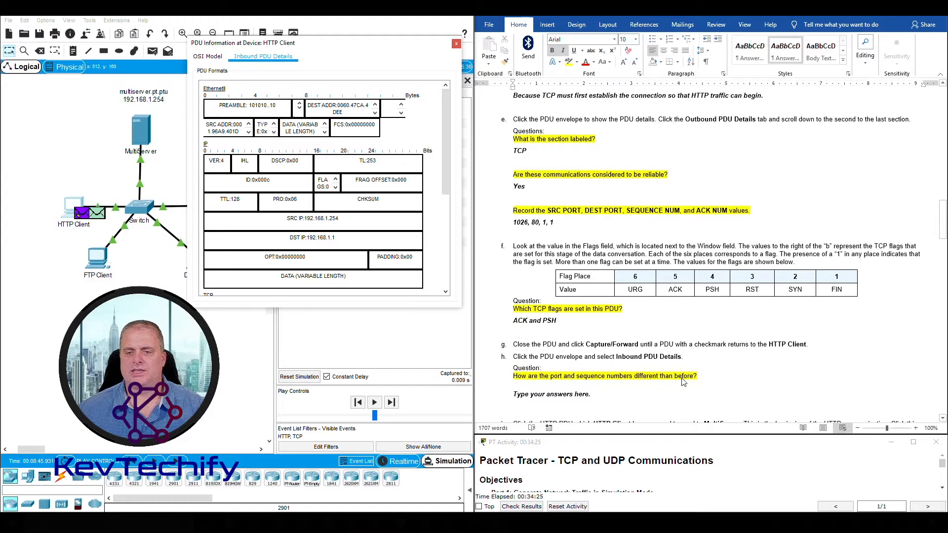
pyautogui.scroll(-5, 250, 186)
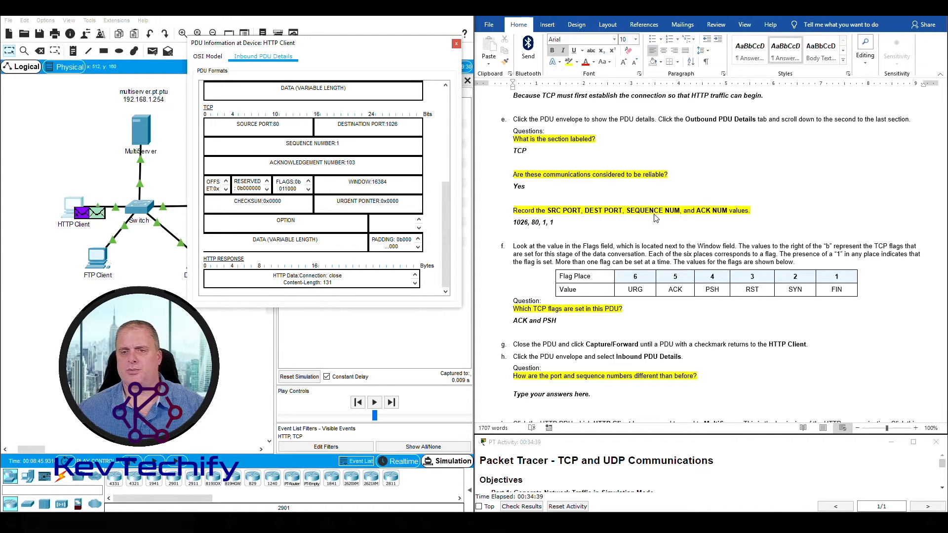
# Replace the Step 1h answer placeholder with source port 80 and destination port 1026 from the inbound PDU, each followed by a comma
pyautogui.click(523, 395)
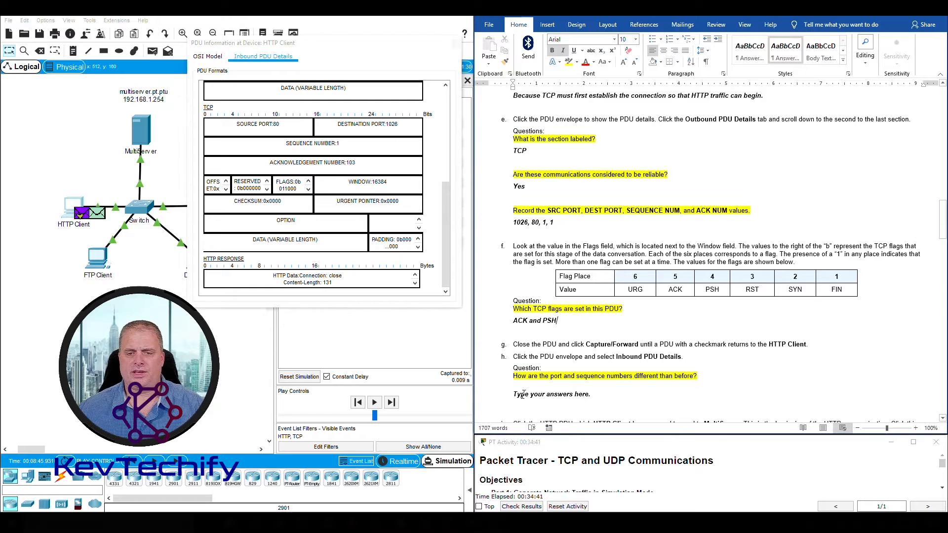
pyautogui.moveTo(521, 395); pyautogui.dragTo(595, 395)
pyautogui.moveTo(236, 124); pyautogui.dragTo(281, 124)
pyautogui.click(536, 392)
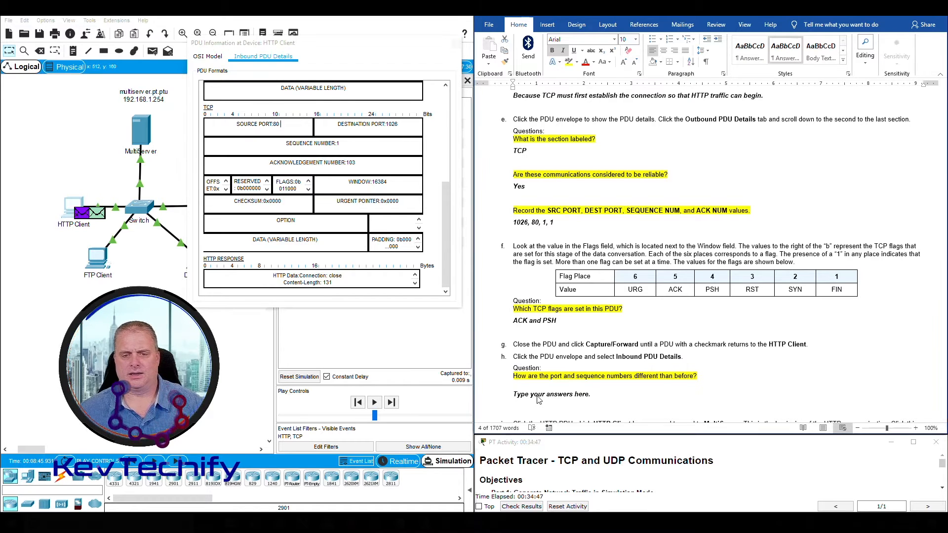
pyautogui.write('80,')
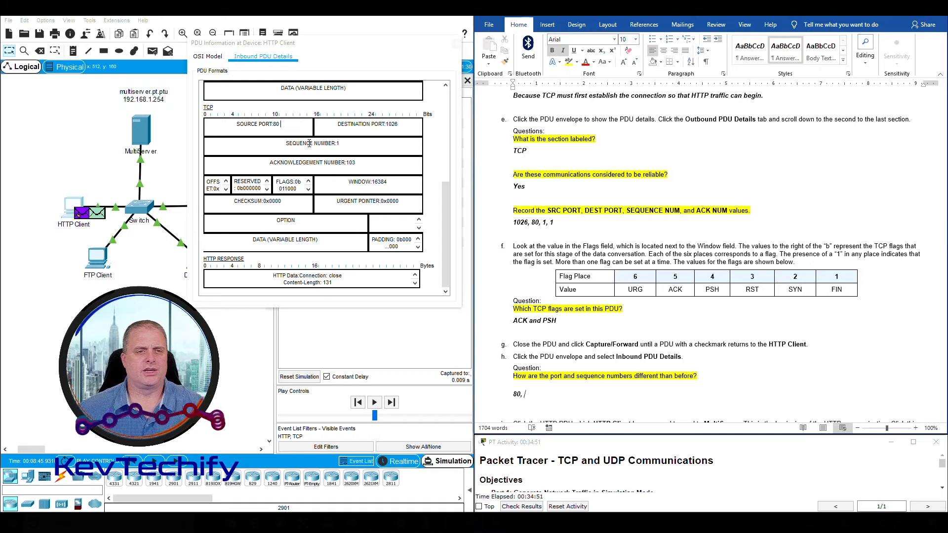
pyautogui.click(340, 126)
pyautogui.moveTo(340, 124); pyautogui.dragTo(402, 125)
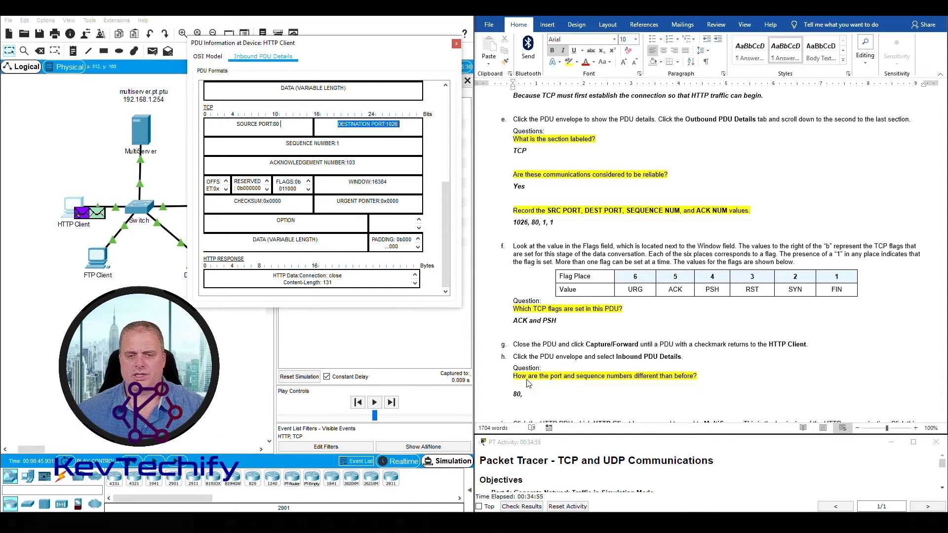
pyautogui.click(532, 395)
pyautogui.write('1026,')
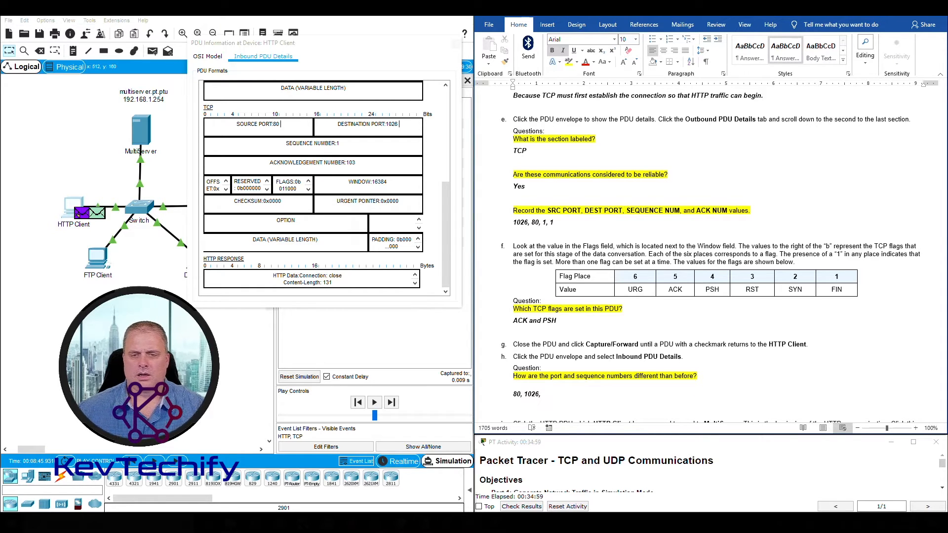
# Complete the Step 1h list of values with sequence number 1 and acknowledgement number 103 from the inbound PDU's TCP section
pyautogui.click(286, 143)
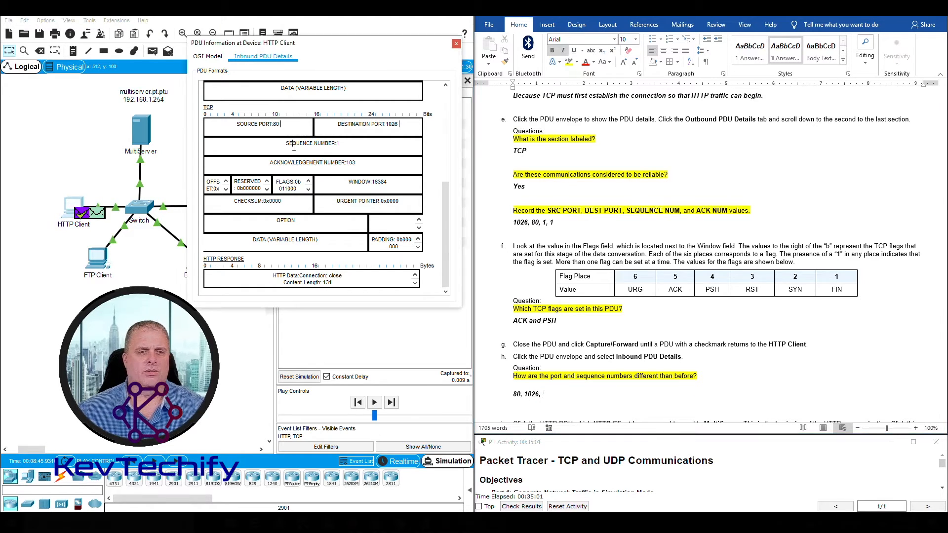
pyautogui.moveTo(286, 143); pyautogui.dragTo(345, 144)
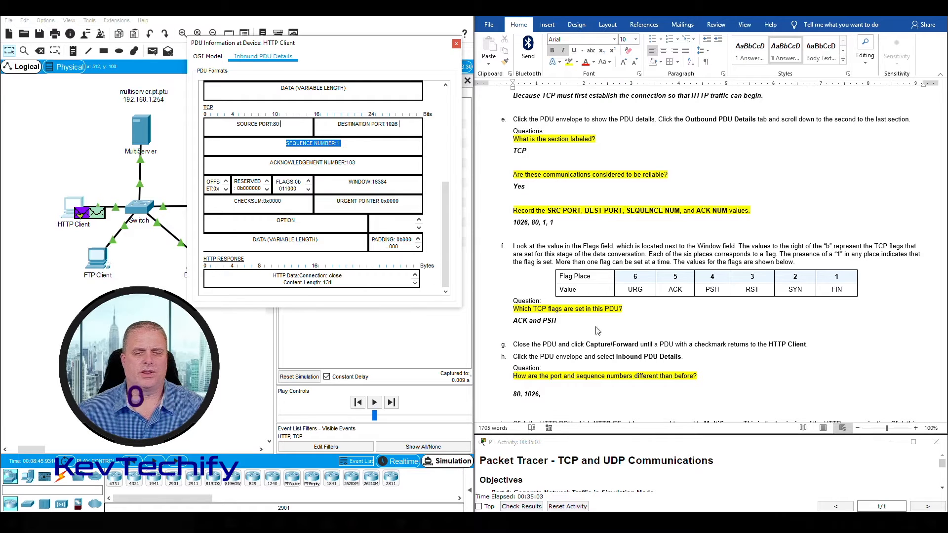
pyautogui.click(563, 394)
pyautogui.write('1')
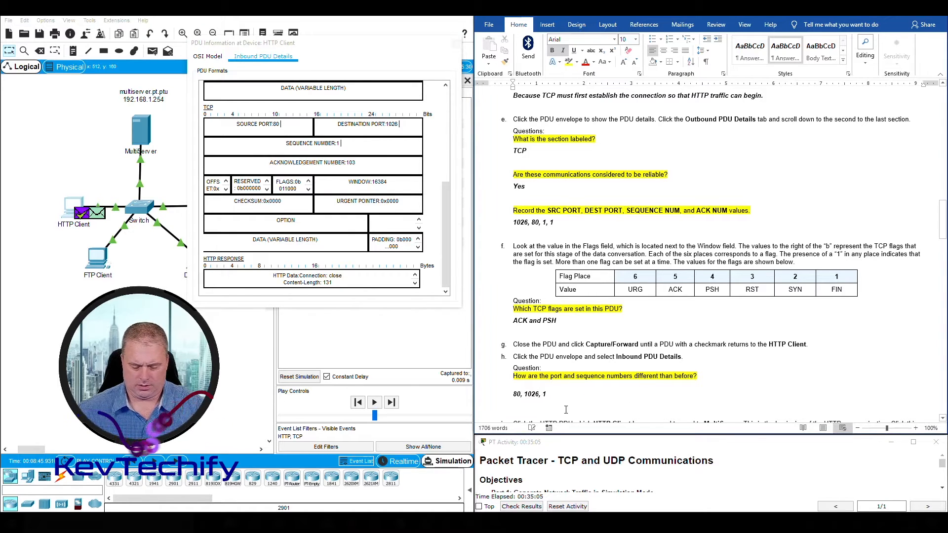
pyautogui.write(',')
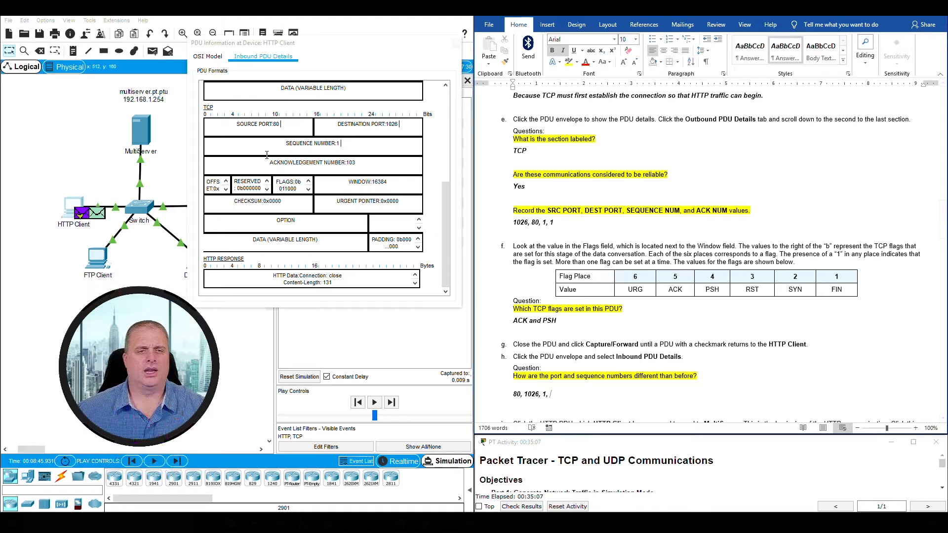
pyautogui.moveTo(271, 163); pyautogui.dragTo(360, 163)
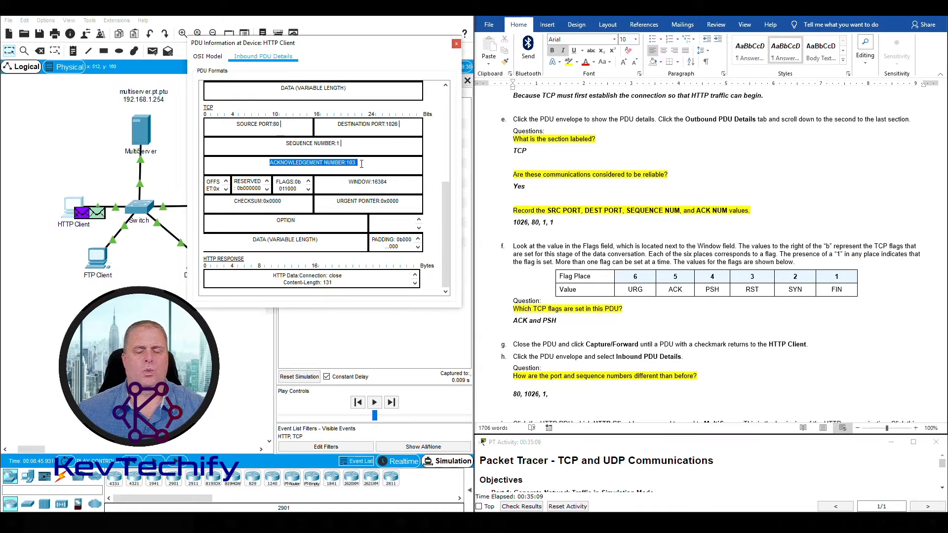
pyautogui.click(563, 397)
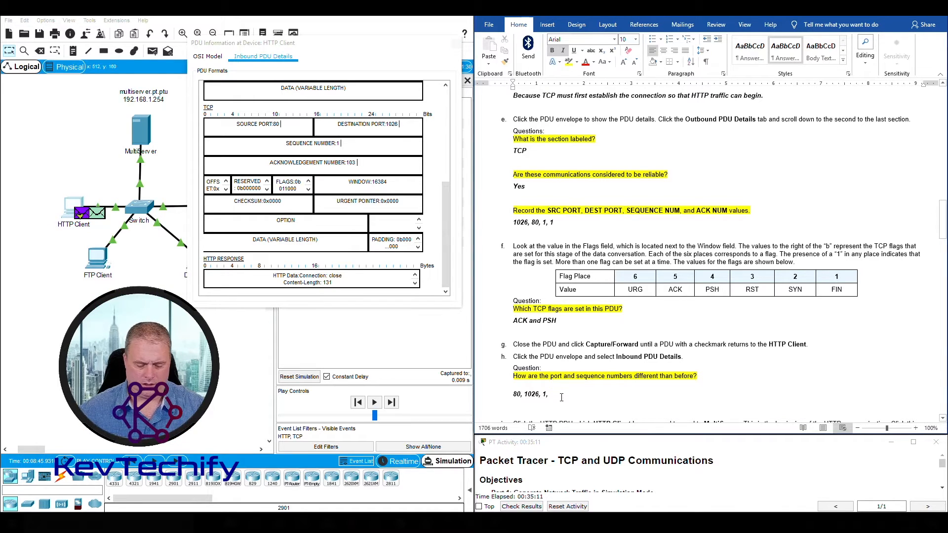
pyautogui.write('103')
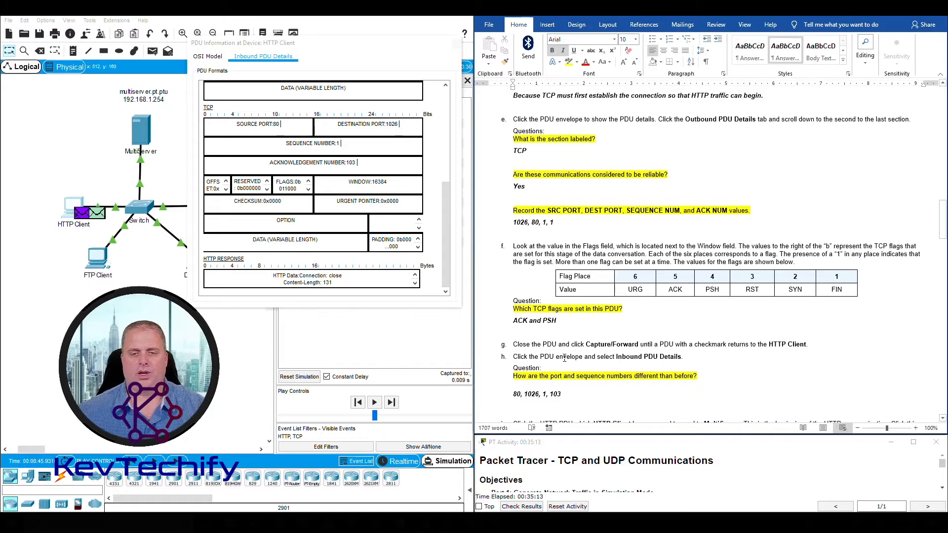
# Add a new line below the Step 1h values reading "Source port and destinations have switched."
pyautogui.moveTo(413, 43); pyautogui.dragTo(441, 36)
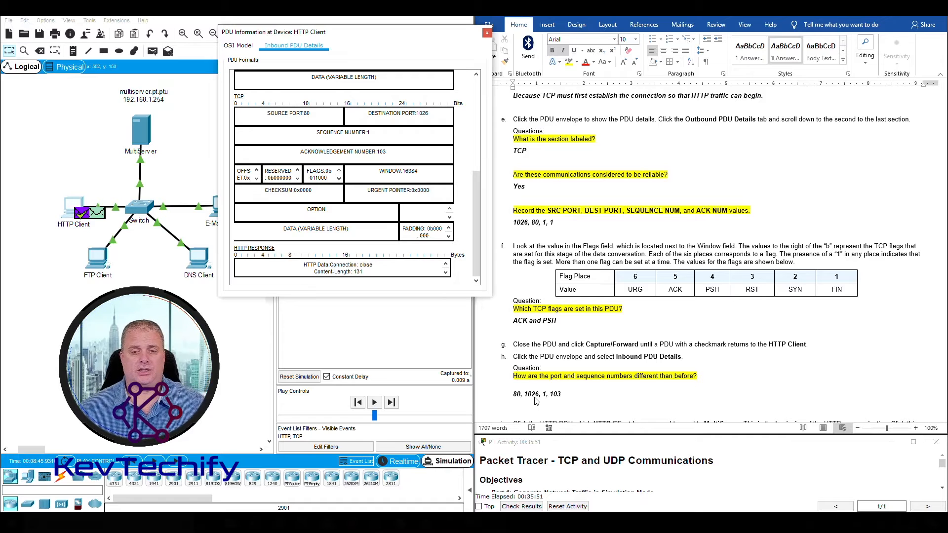
pyautogui.click(566, 397)
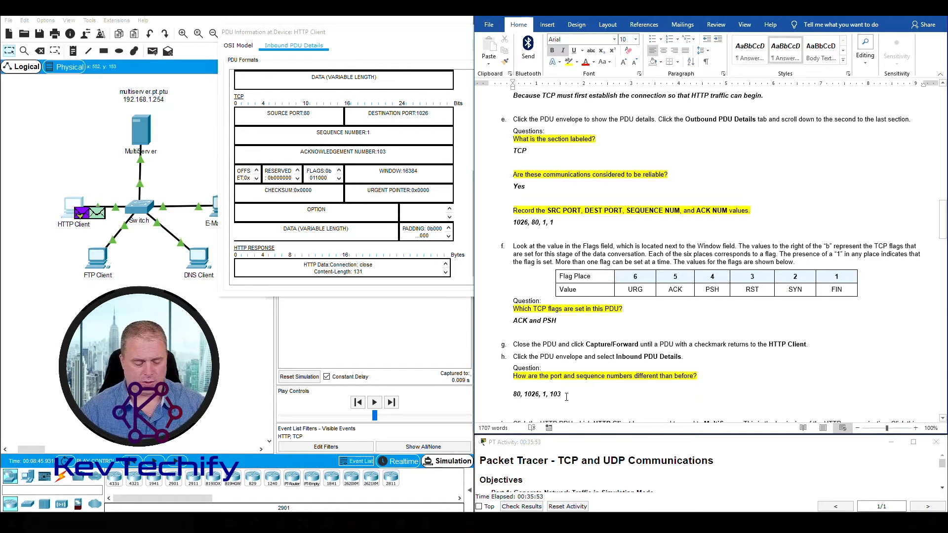
pyautogui.press('Return')
pyautogui.write('Source port and destinations have swit')
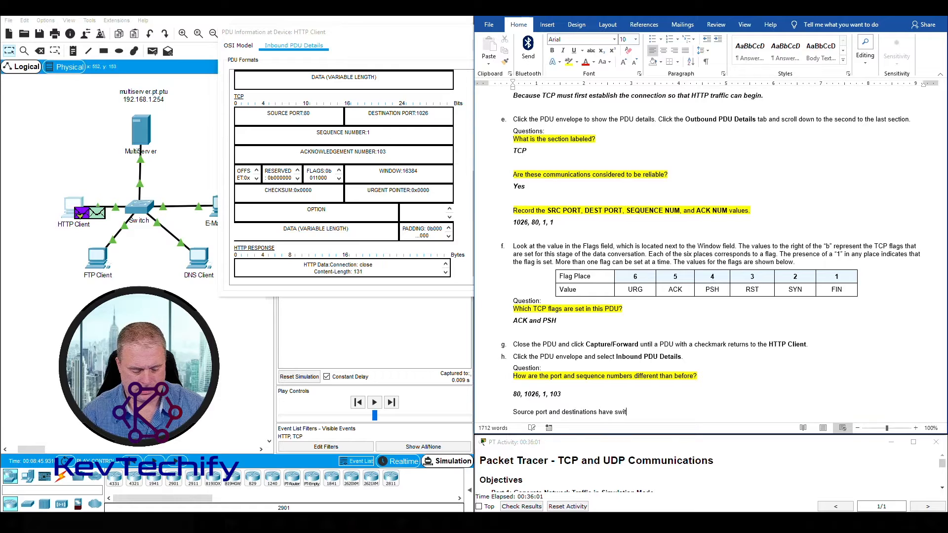
pyautogui.write('ched.')
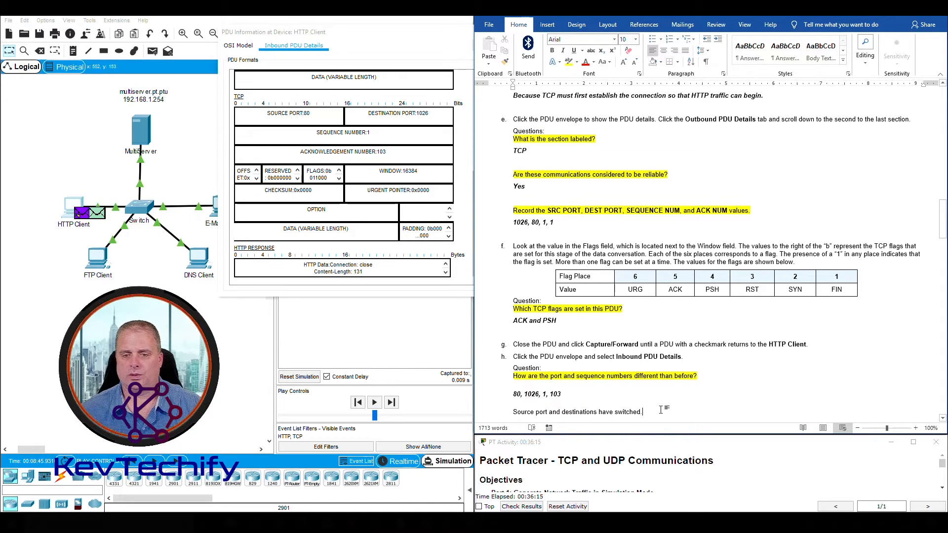
# Add the sentence "ACK number has increased" after the port and destination statement in the Step 1h answer
pyautogui.write('A')
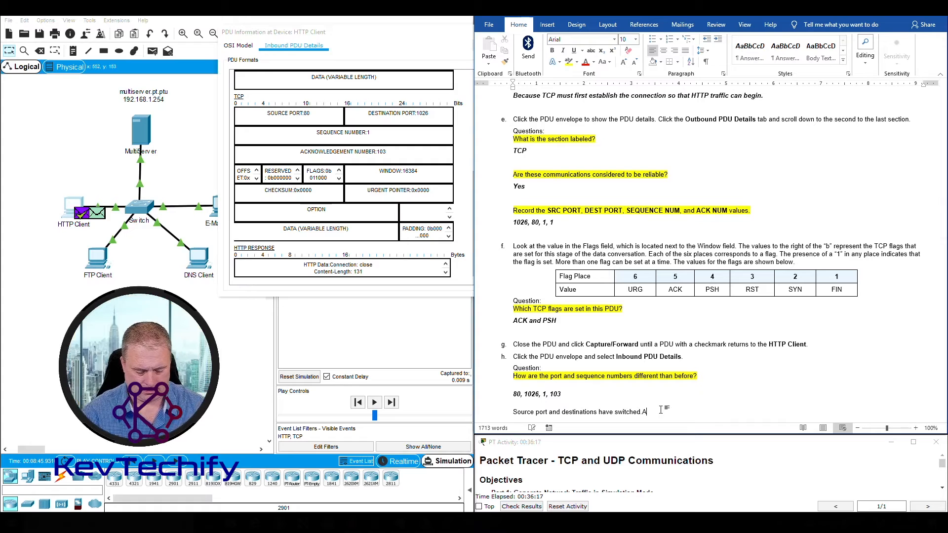
pyautogui.write('CK number')
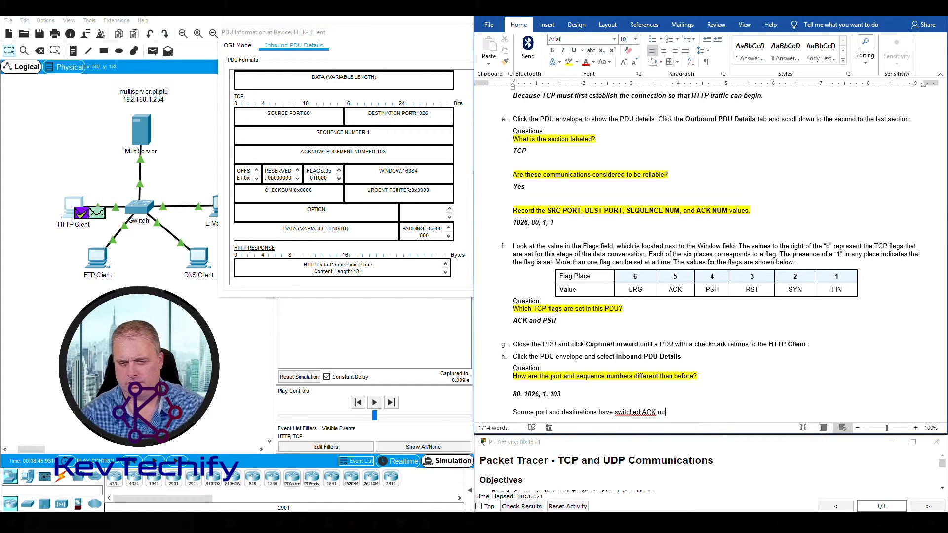
pyautogui.press('BackSpace')
pyautogui.press('BackSpace')
pyautogui.press('BackSpace')
pyautogui.write('Ac')
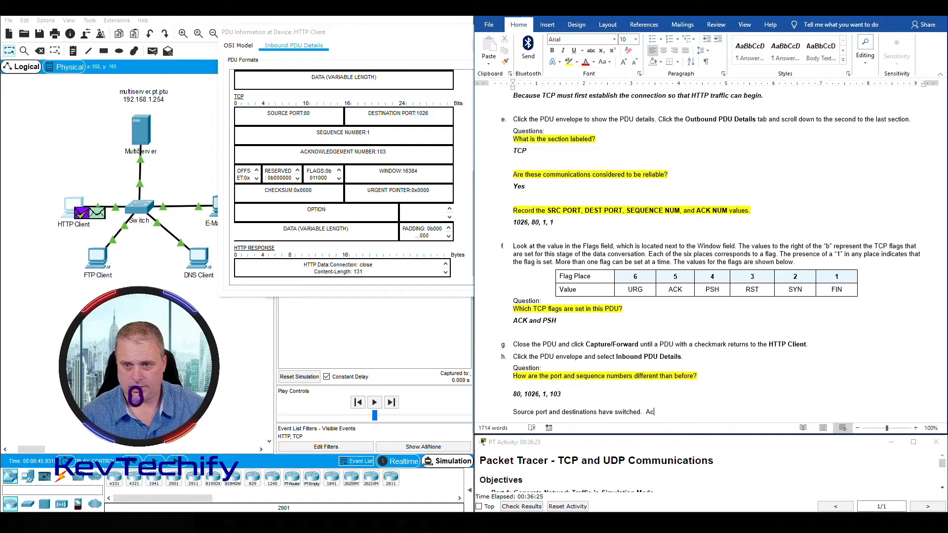
pyautogui.write('k')
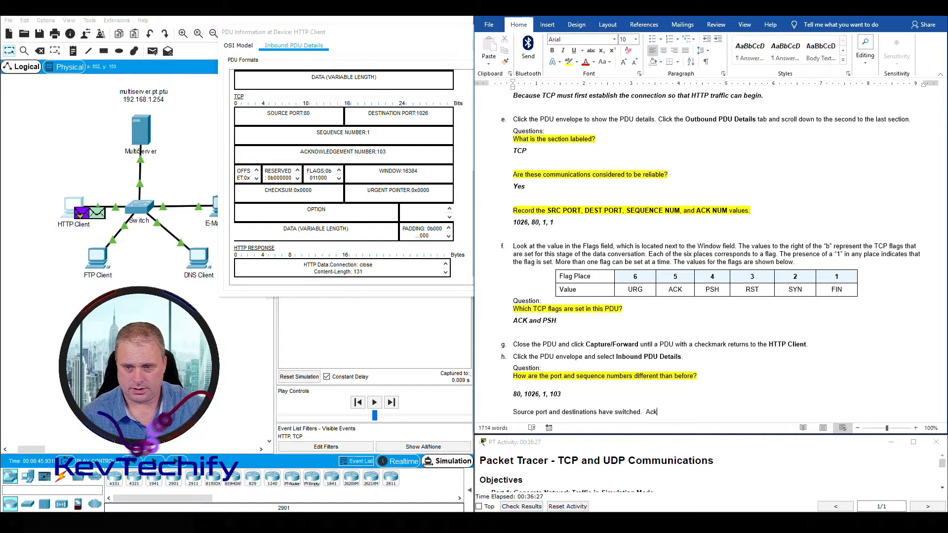
pyautogui.press('BackSpace')
pyautogui.press('BackSpace')
pyautogui.write('CK number has increas')
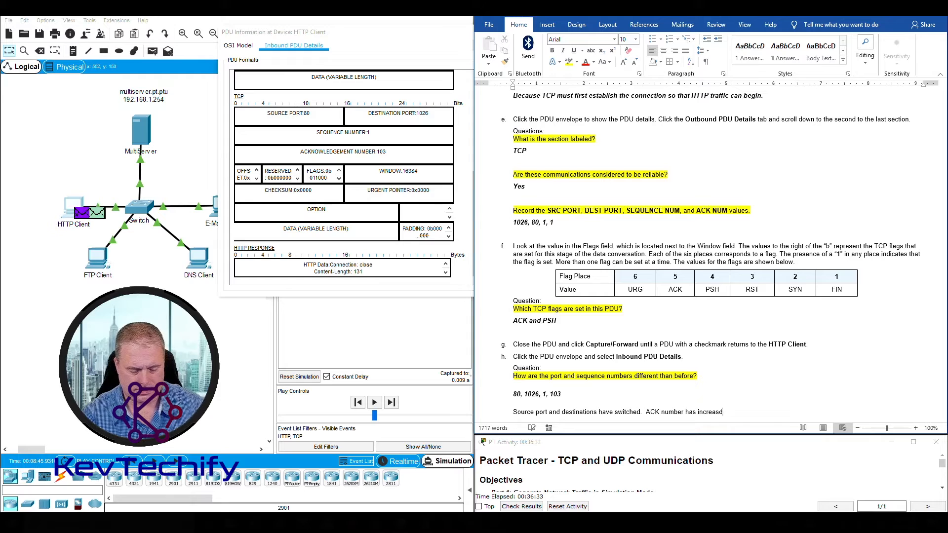
pyautogui.write('ed')
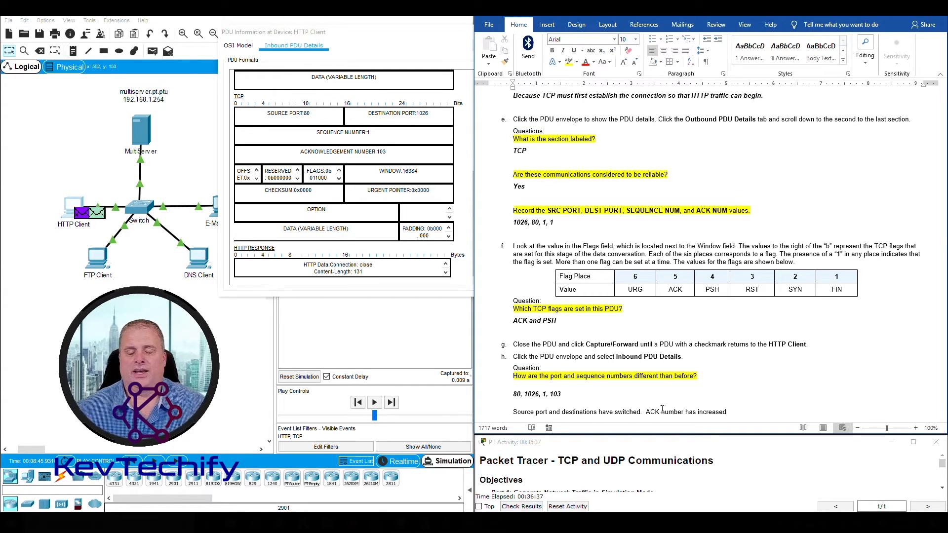
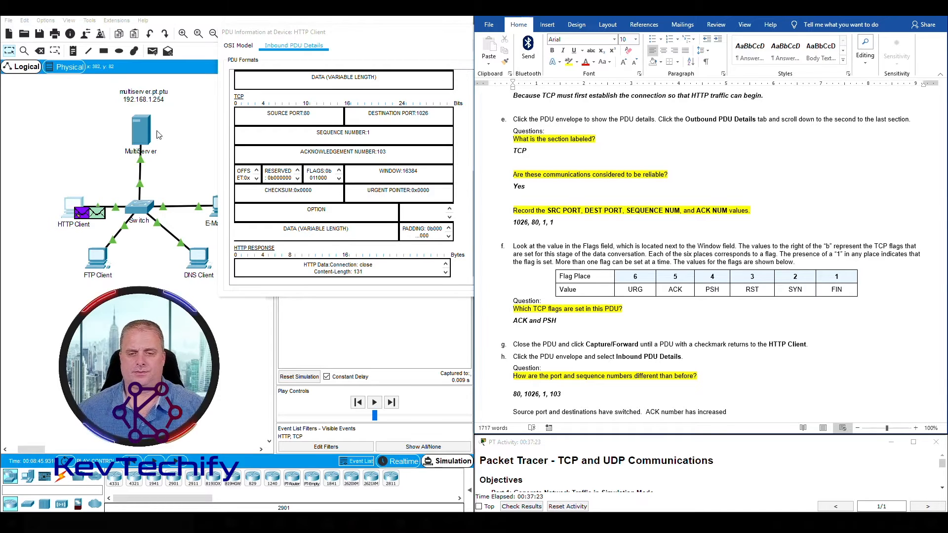
# Close the inbound PDU details, open the TCP PDU envelope at the HTTP Client and examine the TCP section of its outbound PDU details
pyautogui.scroll(2, 443, 99)
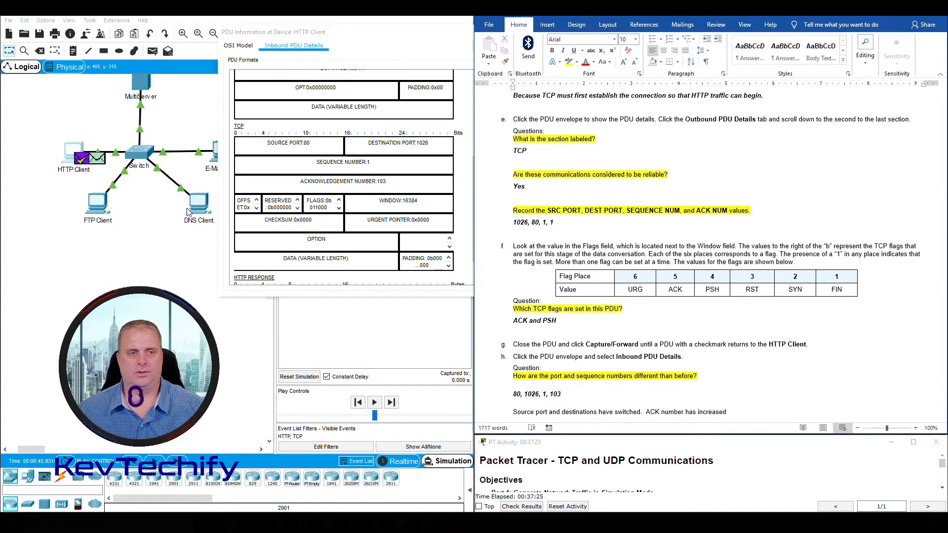
pyautogui.scroll(-4, 572, 359)
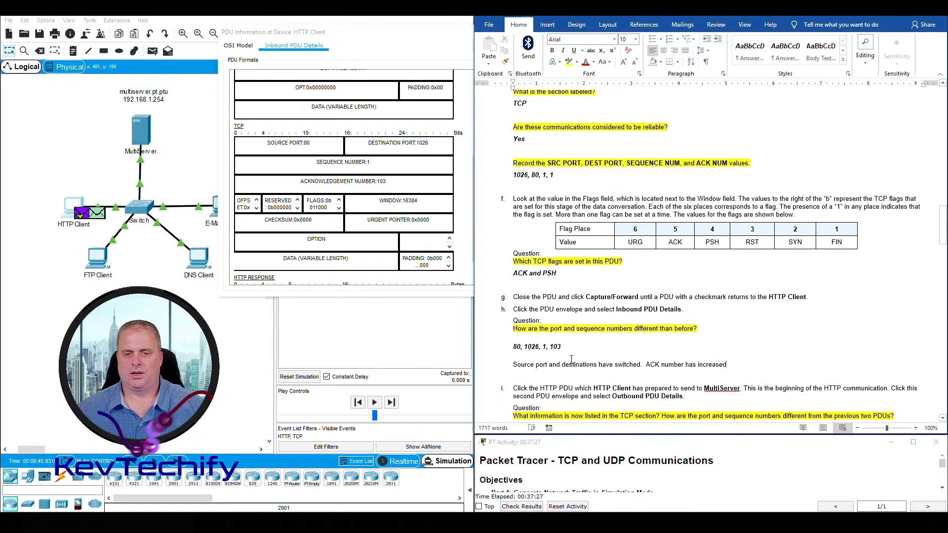
pyautogui.scroll(1, 571, 360)
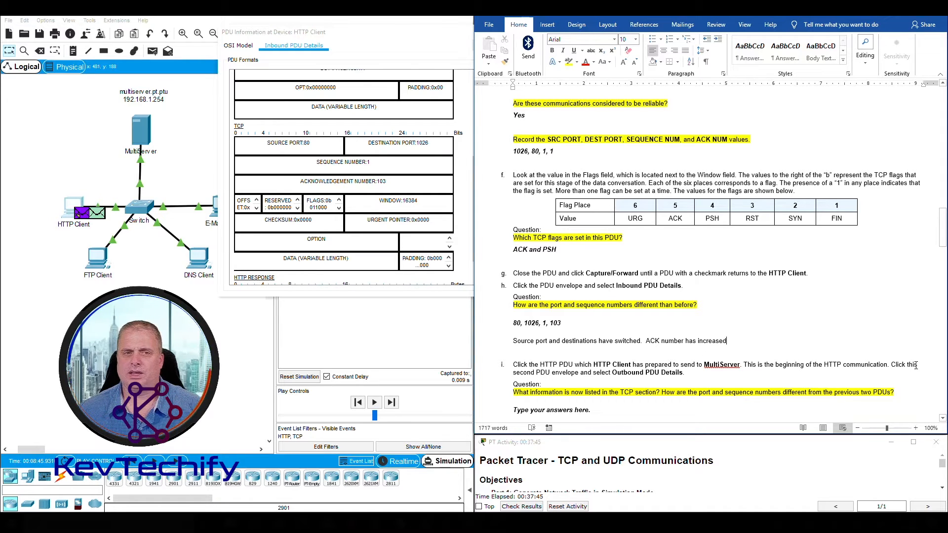
pyautogui.click(463, 35)
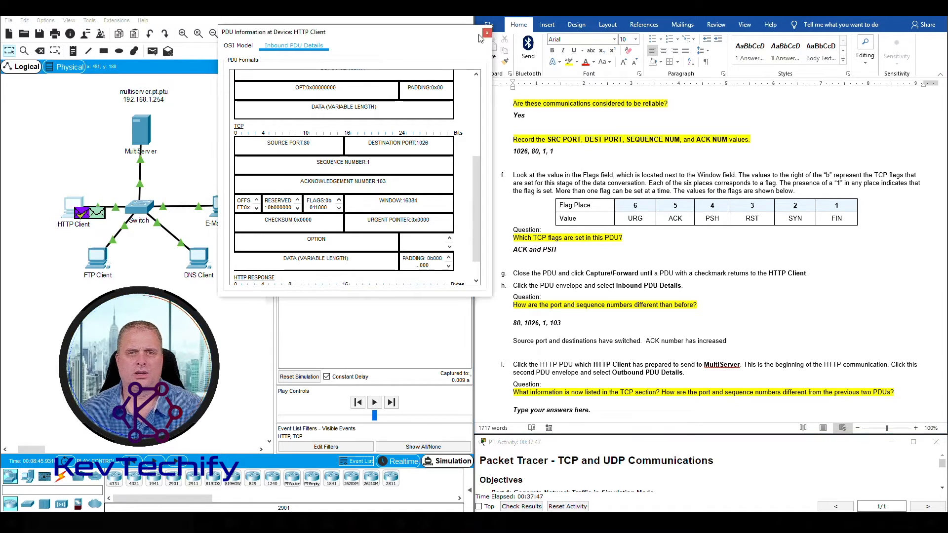
pyautogui.click(487, 33)
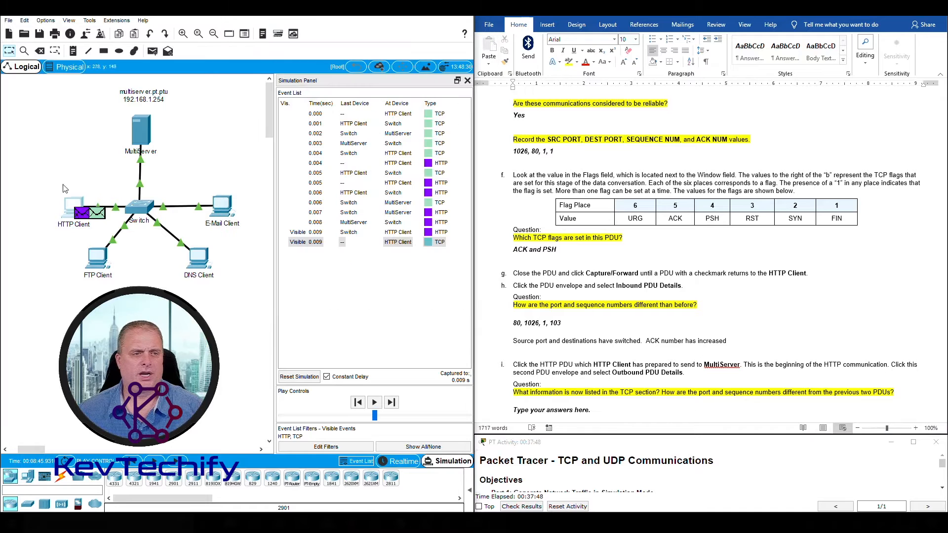
pyautogui.click(101, 218)
pyautogui.moveTo(412, 122); pyautogui.dragTo(362, 27)
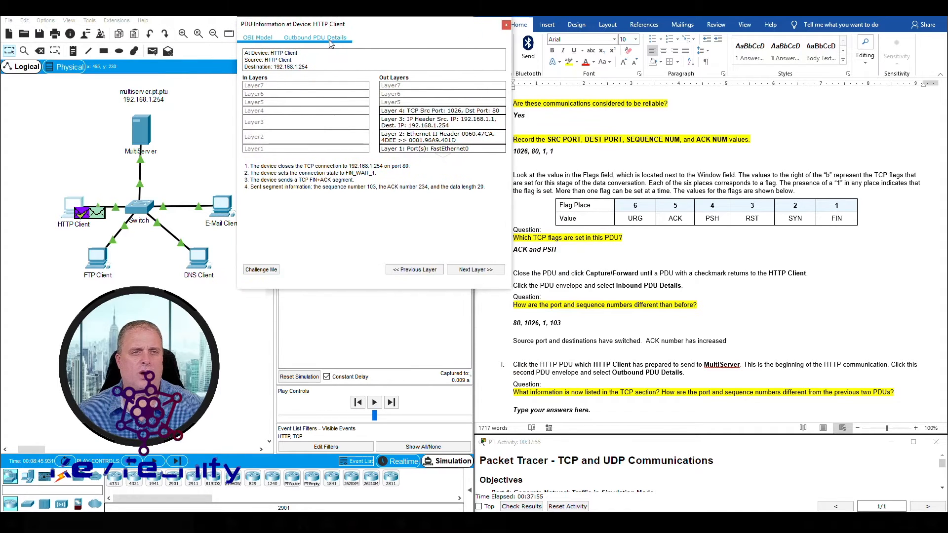
pyautogui.click(315, 38)
pyautogui.scroll(-5, 352, 185)
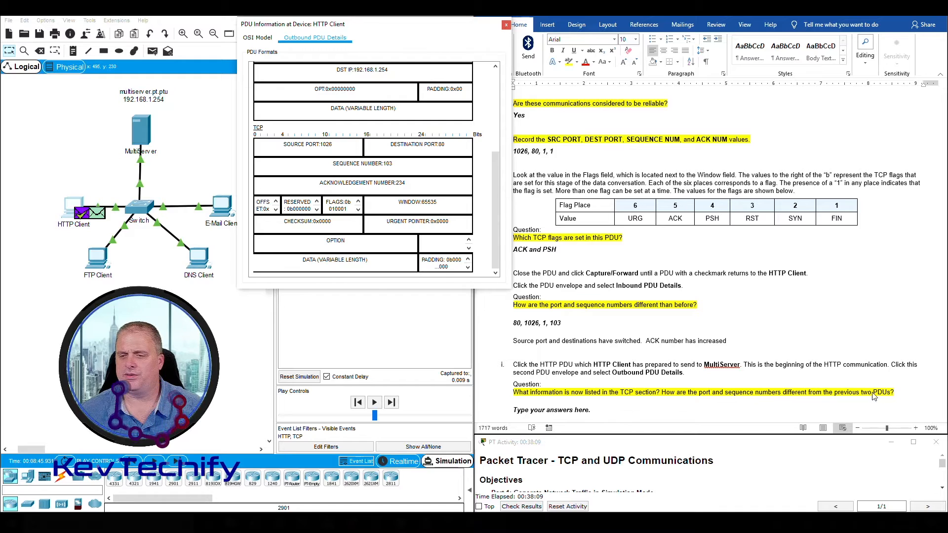
# Replace the Step 1i answer placeholder with source port 1026 and destination port 80 from the outbound PDU, each followed by a comma
pyautogui.click(619, 415)
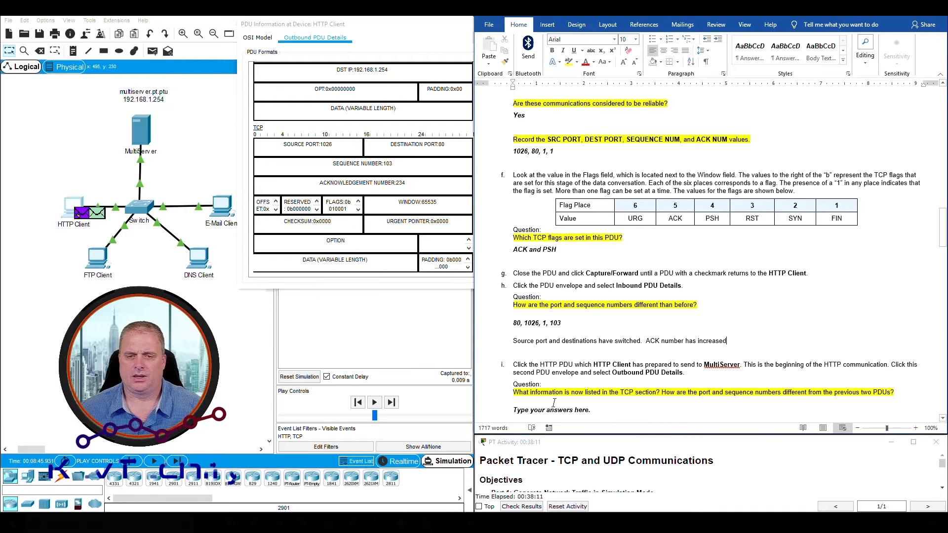
pyautogui.scroll(-1, 554, 402)
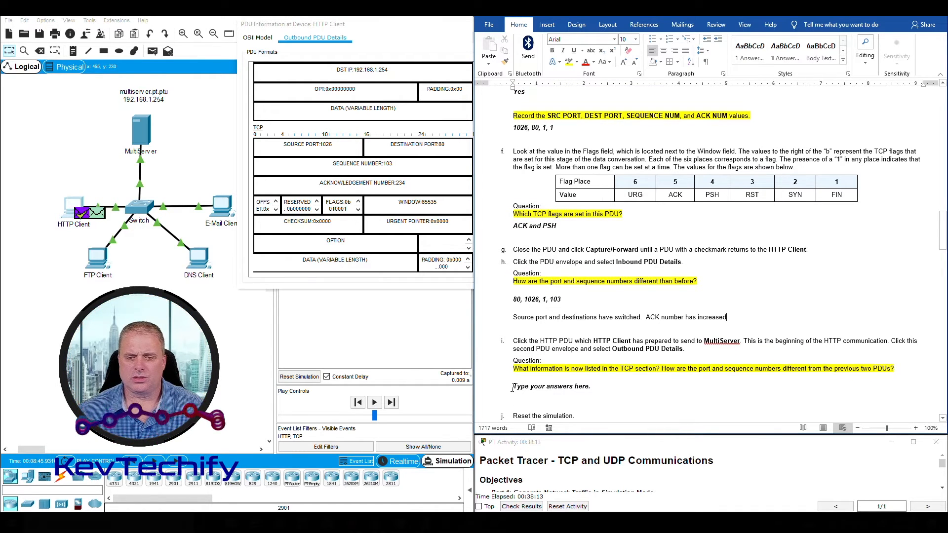
pyautogui.click(531, 386)
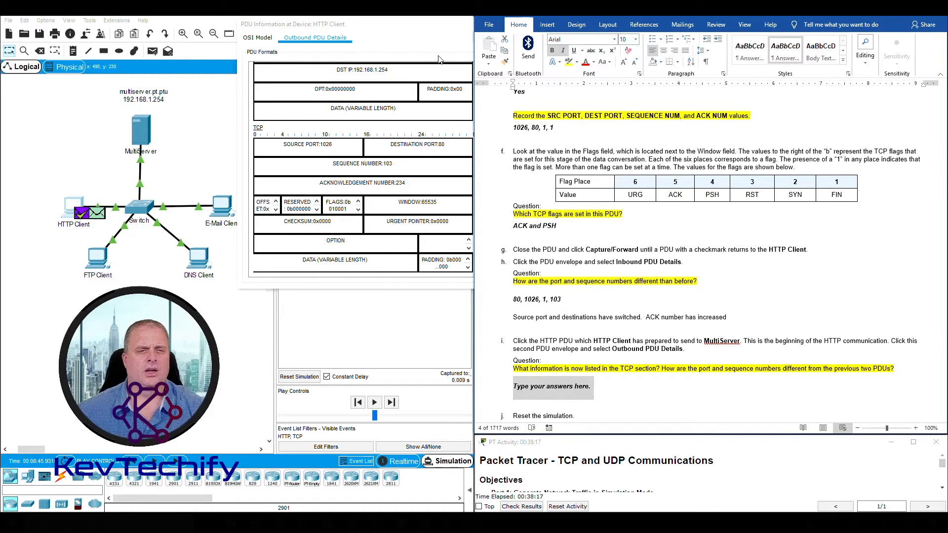
pyautogui.click(281, 149)
pyautogui.moveTo(283, 144); pyautogui.dragTo(327, 143)
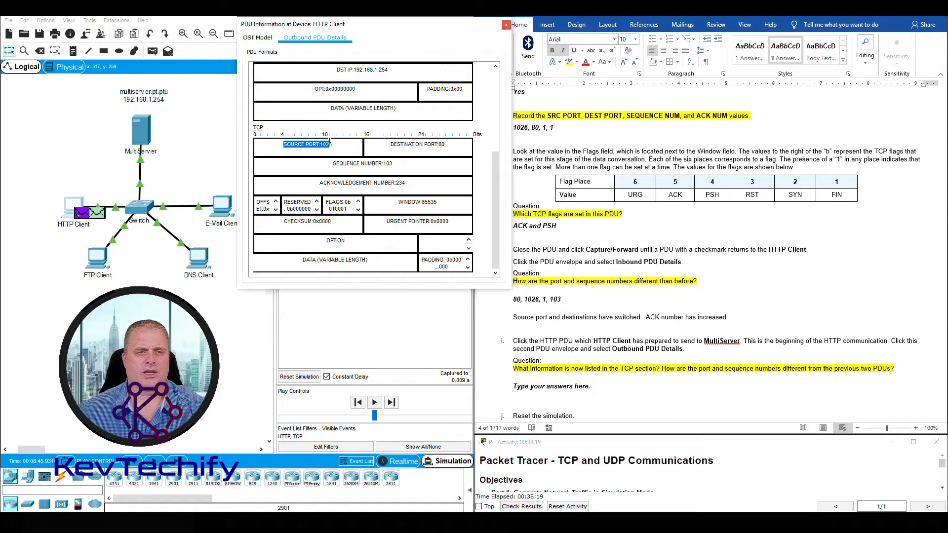
pyautogui.click(554, 389)
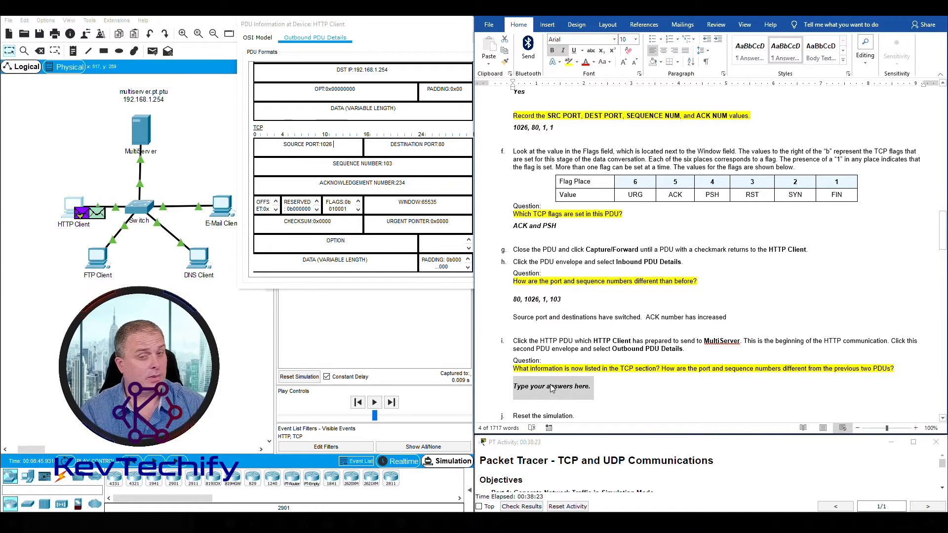
pyautogui.write('1026,')
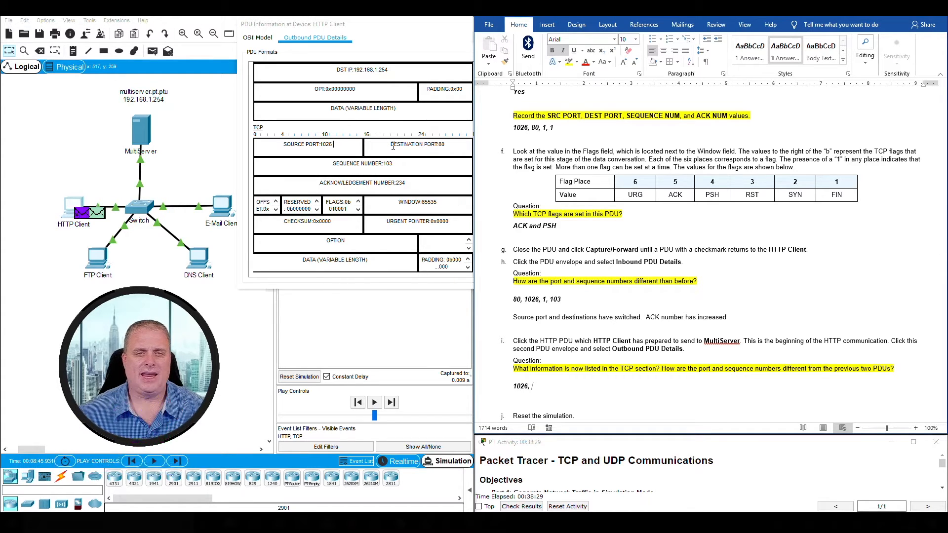
pyautogui.moveTo(390, 145); pyautogui.dragTo(442, 149)
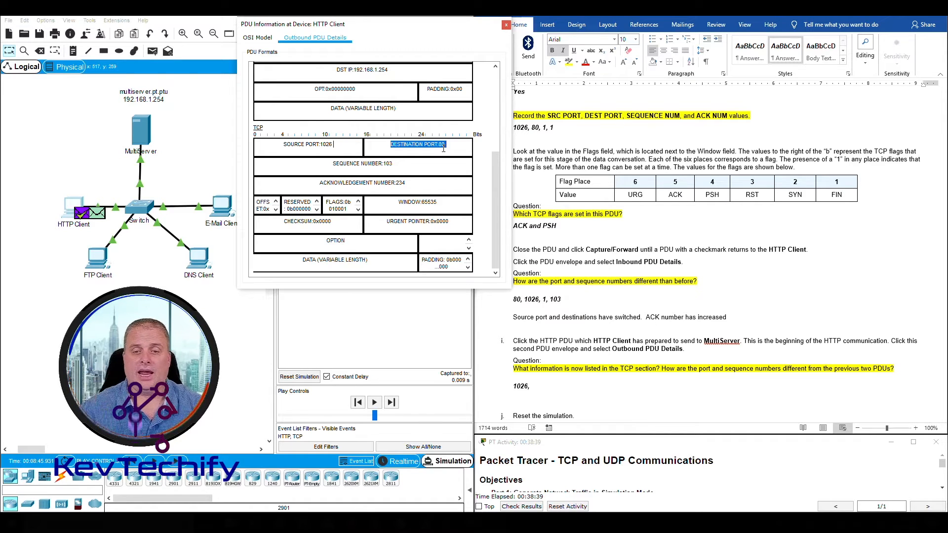
pyautogui.click(540, 387)
pyautogui.write('0,')
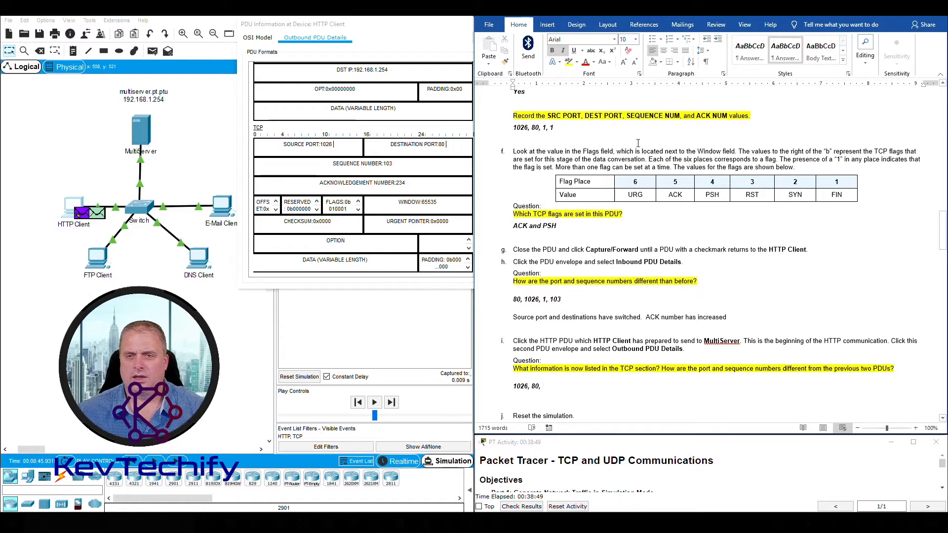
# Complete the Step 1i list of values with sequence number 103 and acknowledgement number 234 from the outbound PDU's TCP section
pyautogui.moveTo(332, 166); pyautogui.dragTo(398, 167)
pyautogui.click(555, 389)
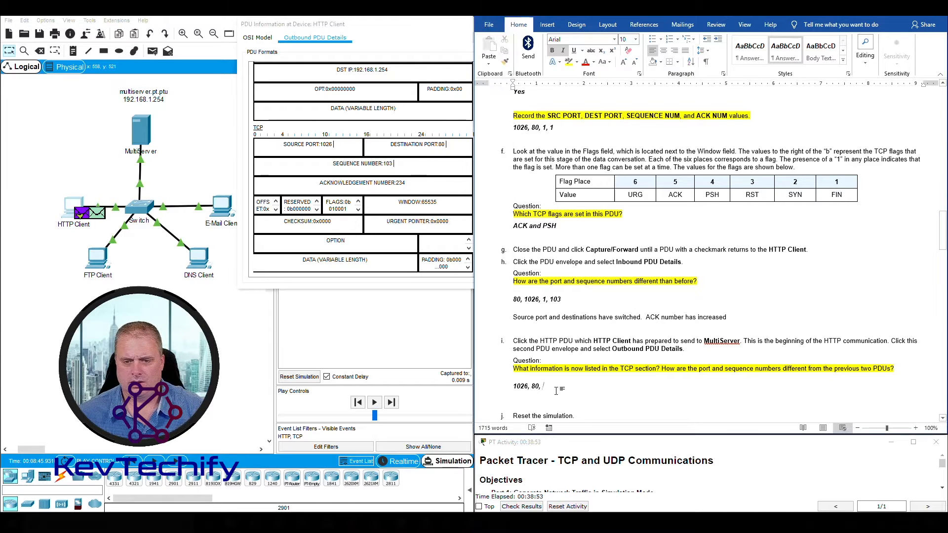
pyautogui.write('103')
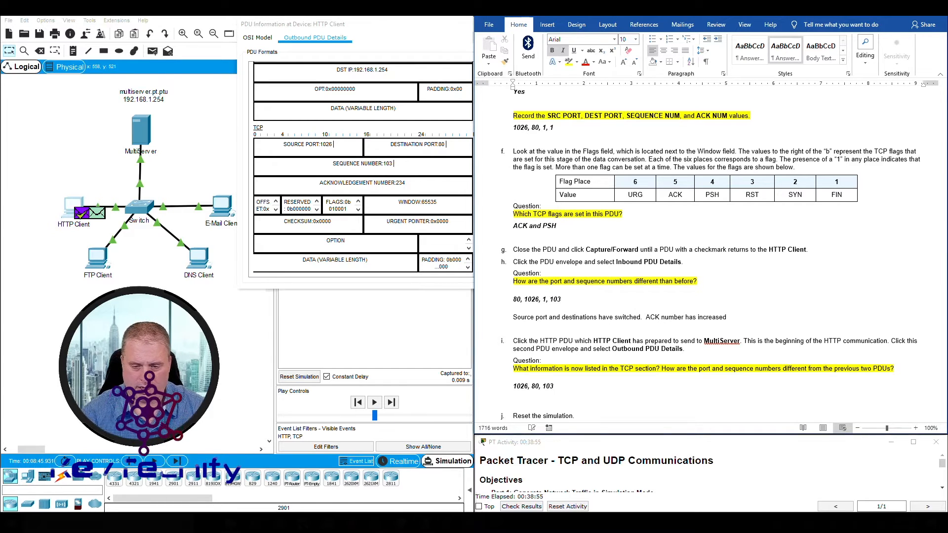
pyautogui.write(', ')
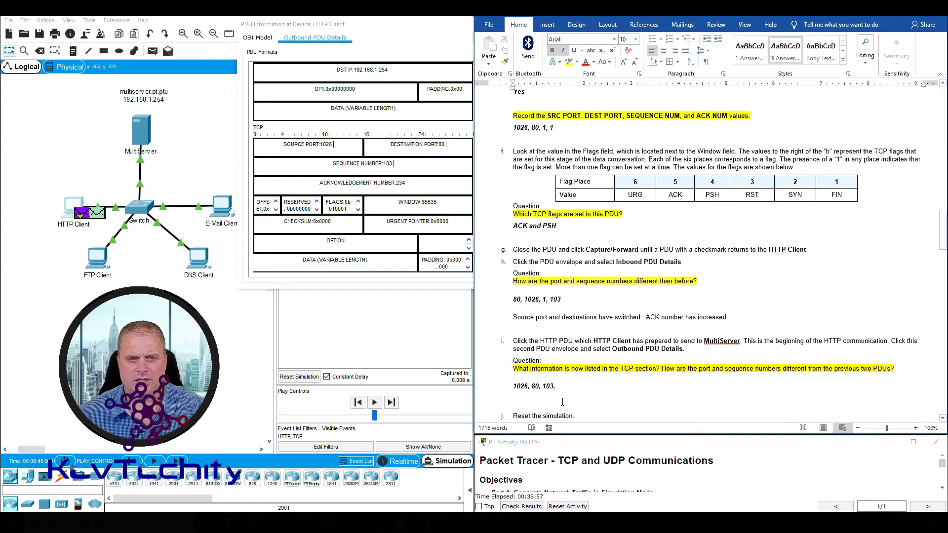
pyautogui.write('234')
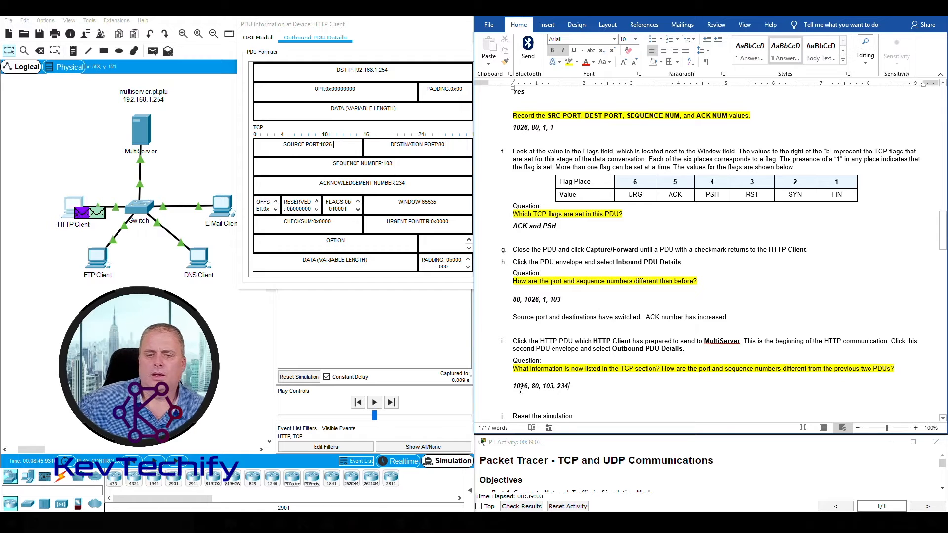
# Compare the sequence number in the Step 1i answer with the acknowledgement number in the Step 1h answer
pyautogui.moveTo(548, 388); pyautogui.dragTo(553, 388)
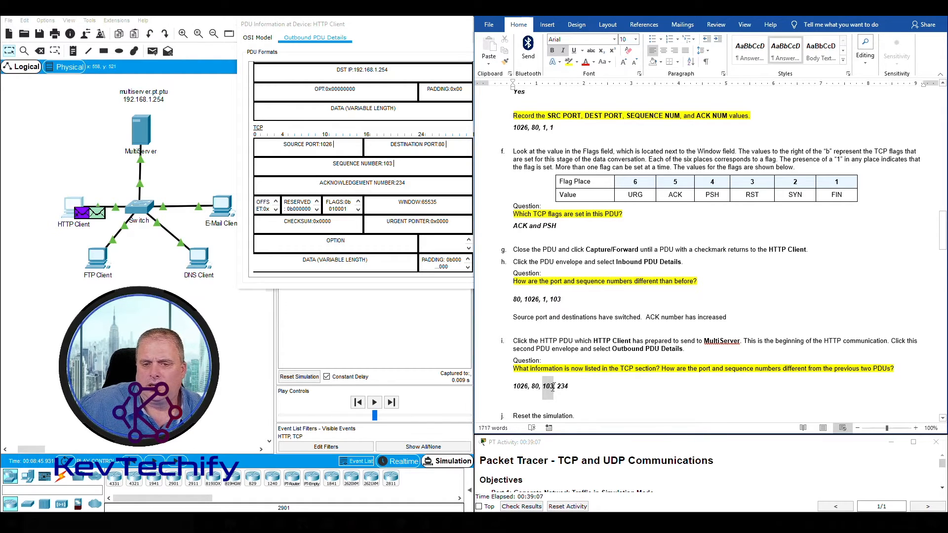
pyautogui.moveTo(550, 299); pyautogui.dragTo(562, 299)
pyautogui.click(547, 299)
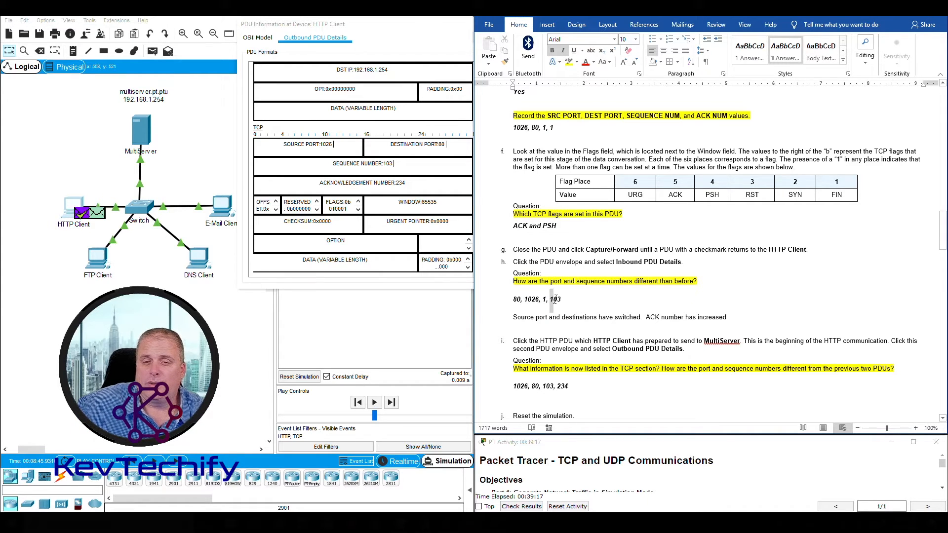
pyautogui.click(556, 300)
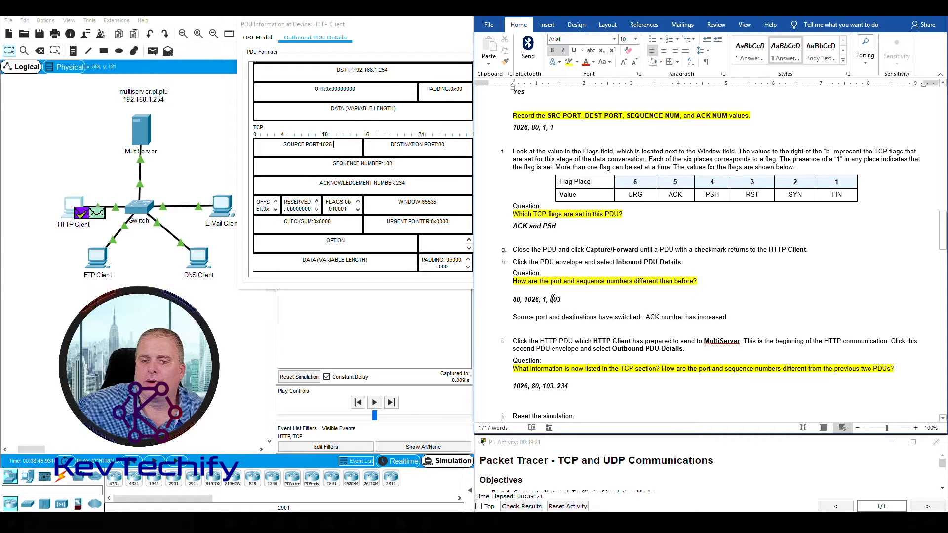
pyautogui.doubleClick(563, 300)
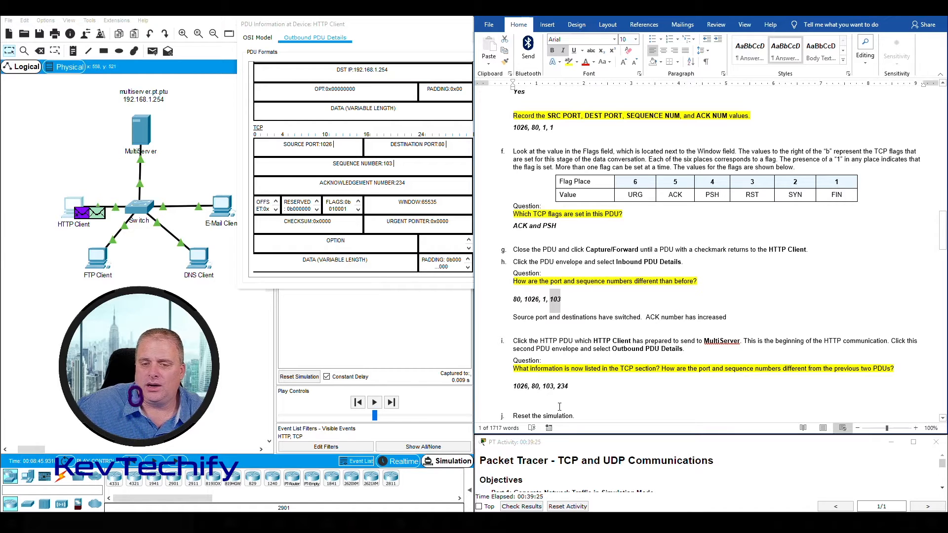
pyautogui.click(546, 385)
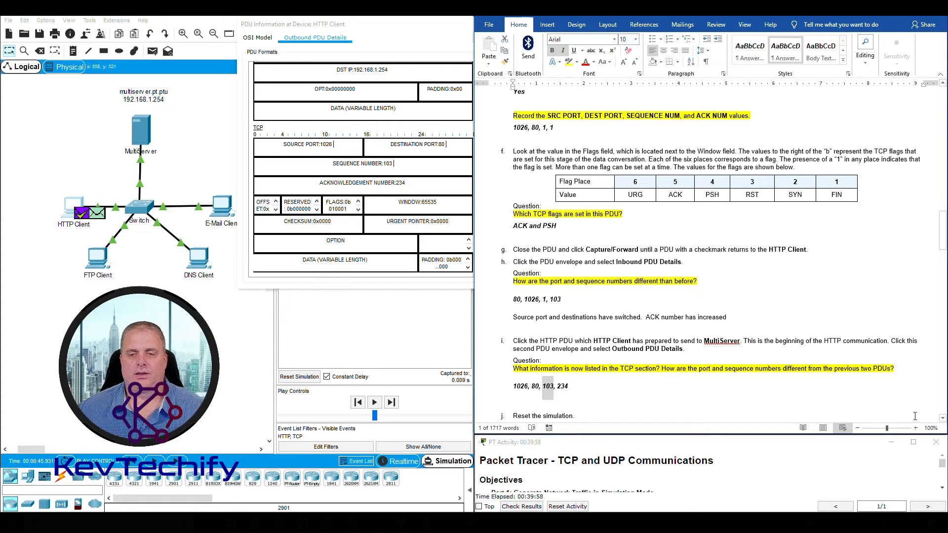
# Close the HTTP Client's PDU information window and reset the simulation for Step 1j
pyautogui.scroll(-1, 477, 378)
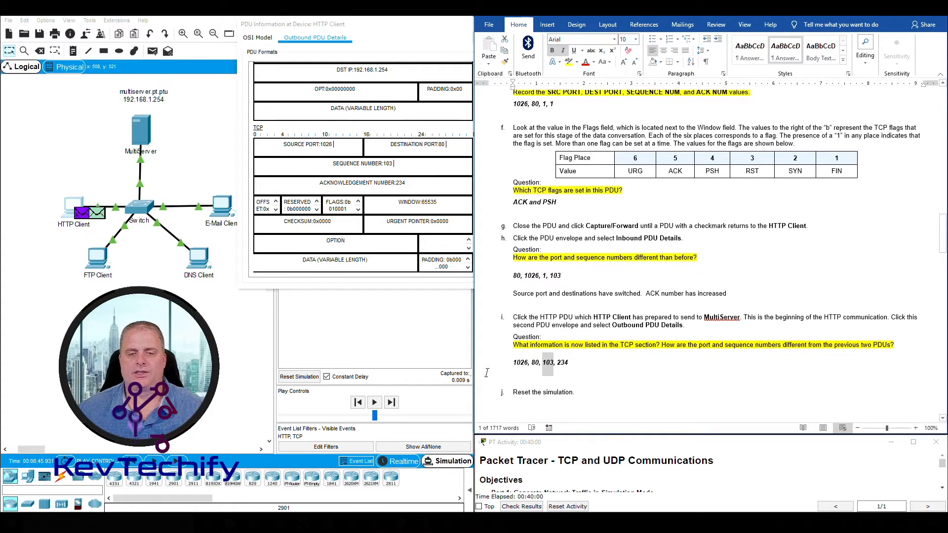
pyautogui.click(428, 26)
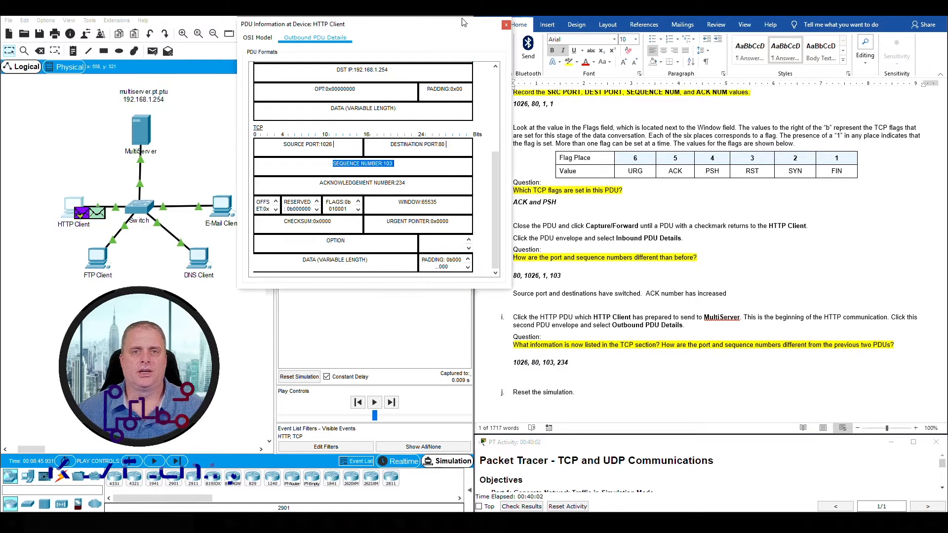
pyautogui.click(504, 25)
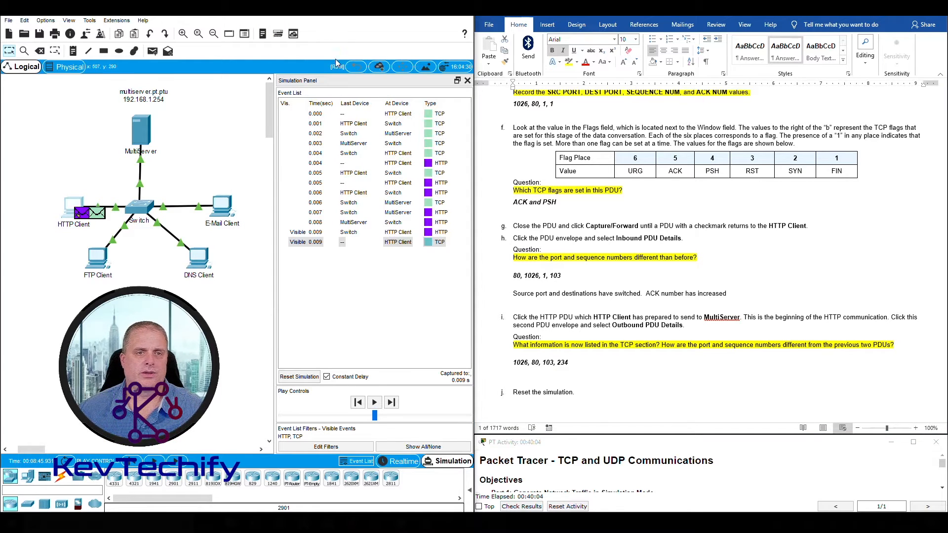
pyautogui.click(299, 377)
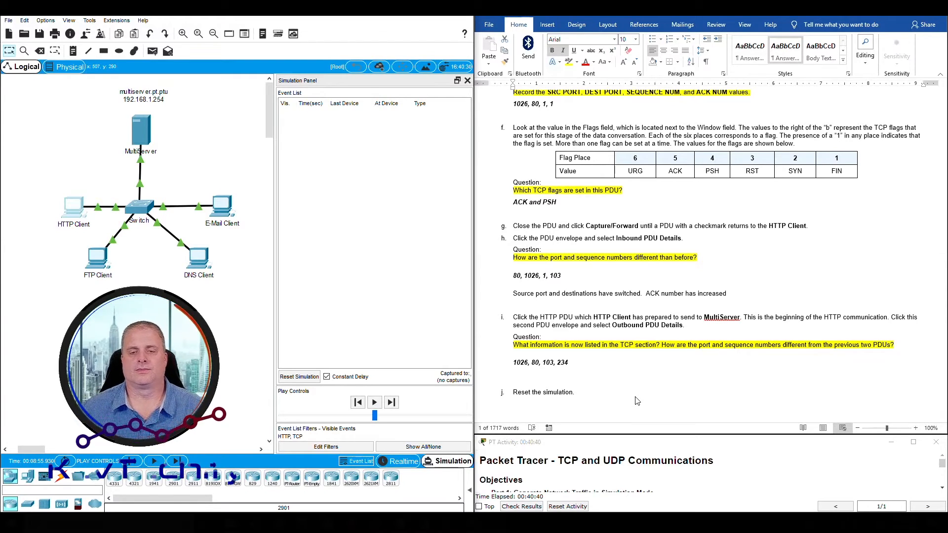
# Initiate an FTP connection from the FTP Client's command prompt with ftp 192.168.1.254 for Step 2a
pyautogui.scroll(-5, 637, 401)
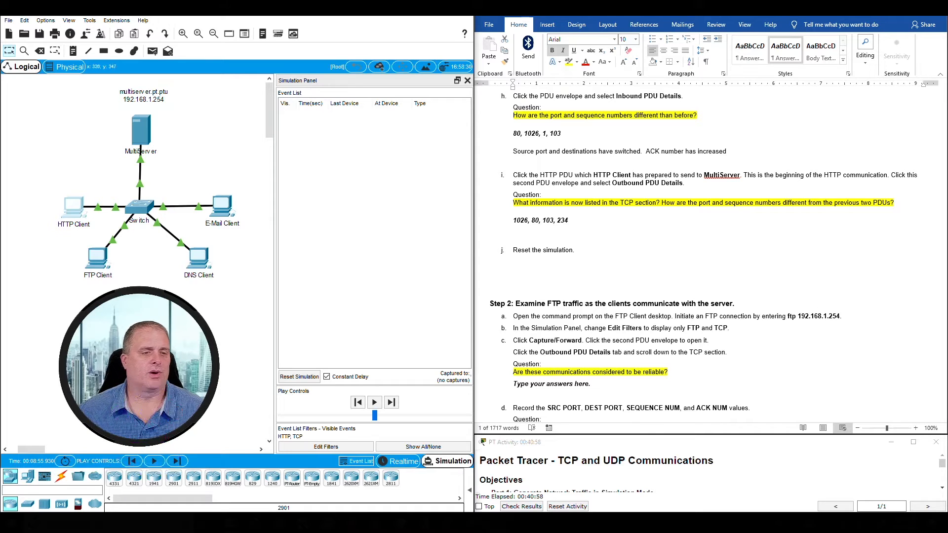
pyautogui.click(98, 260)
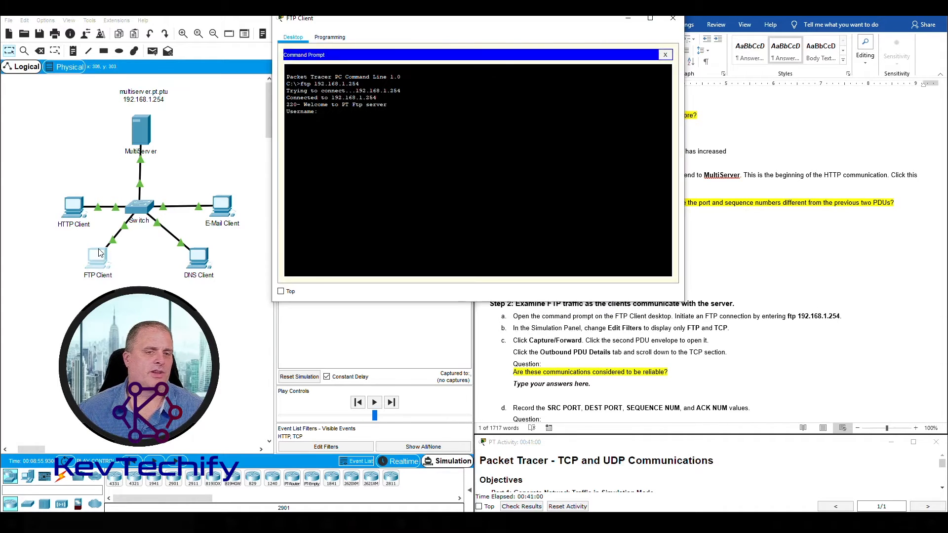
pyautogui.moveTo(427, 20); pyautogui.dragTo(453, 20)
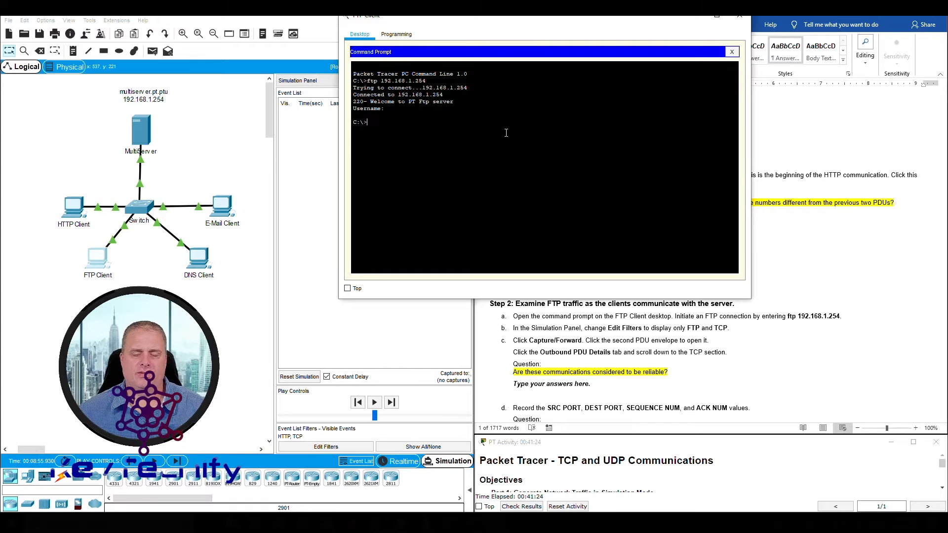
pyautogui.write('ftp')
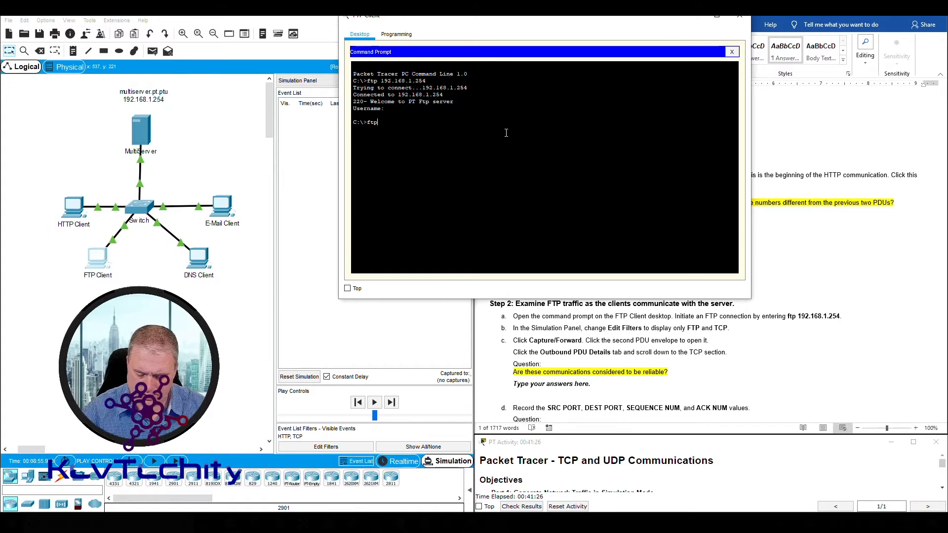
pyautogui.write(' 192.168')
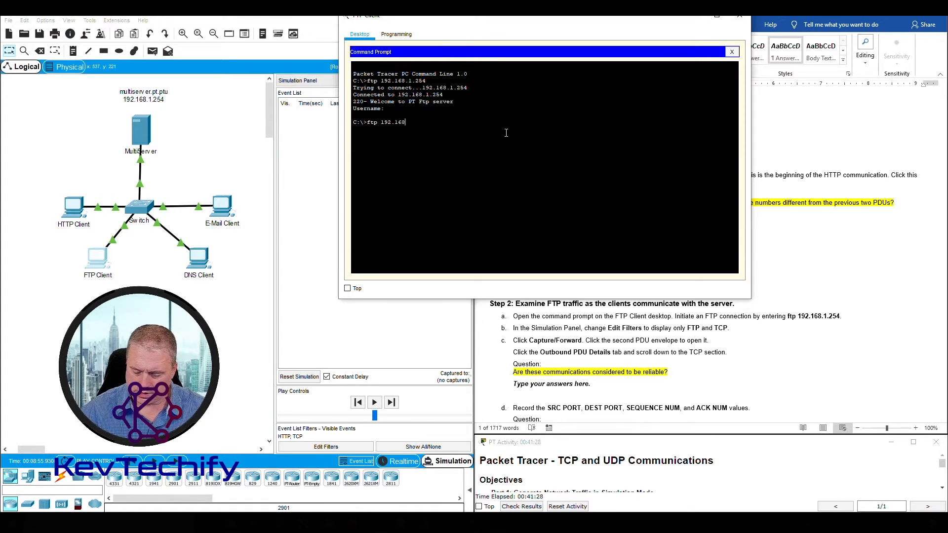
pyautogui.write('.1.254')
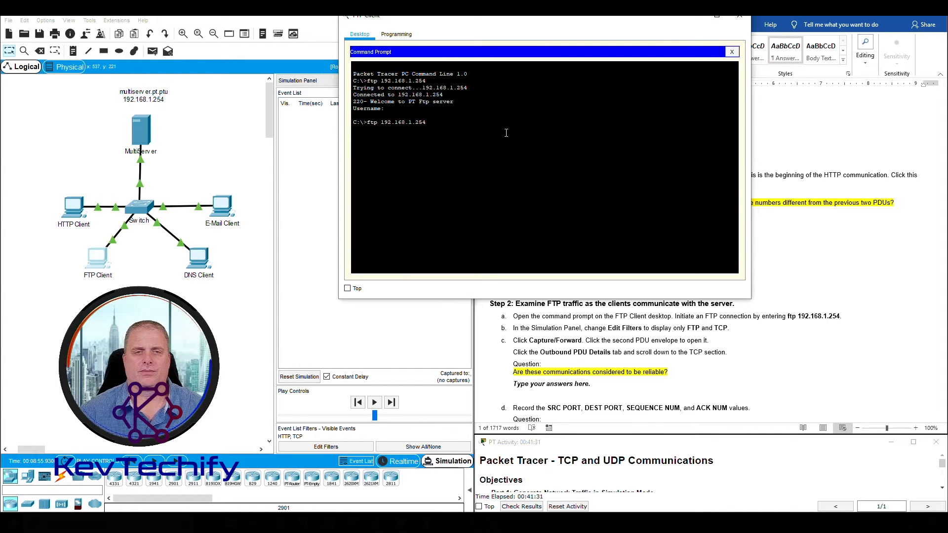
pyautogui.press('Return')
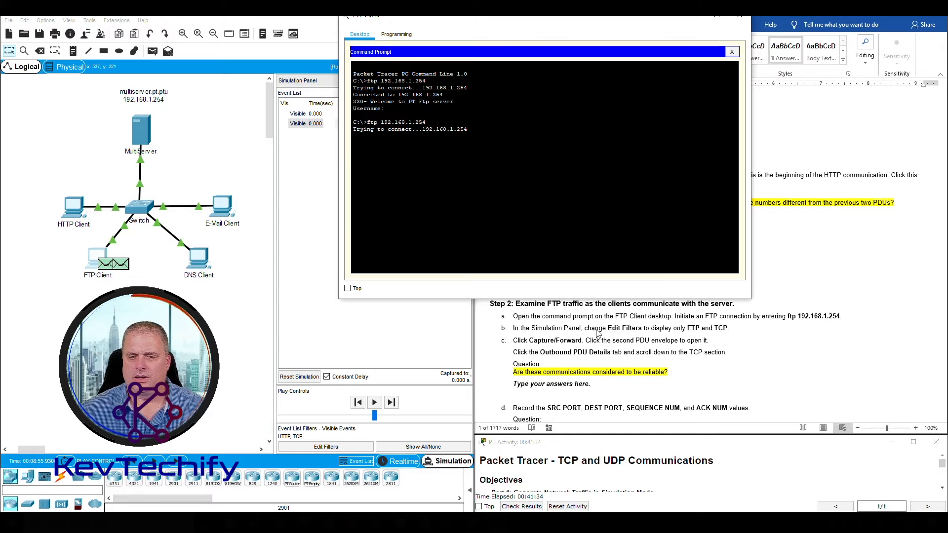
# Put away the FTP Client window and change the simulation's event filters to show only FTP and TCP, disabling HTTP
pyautogui.click(696, 18)
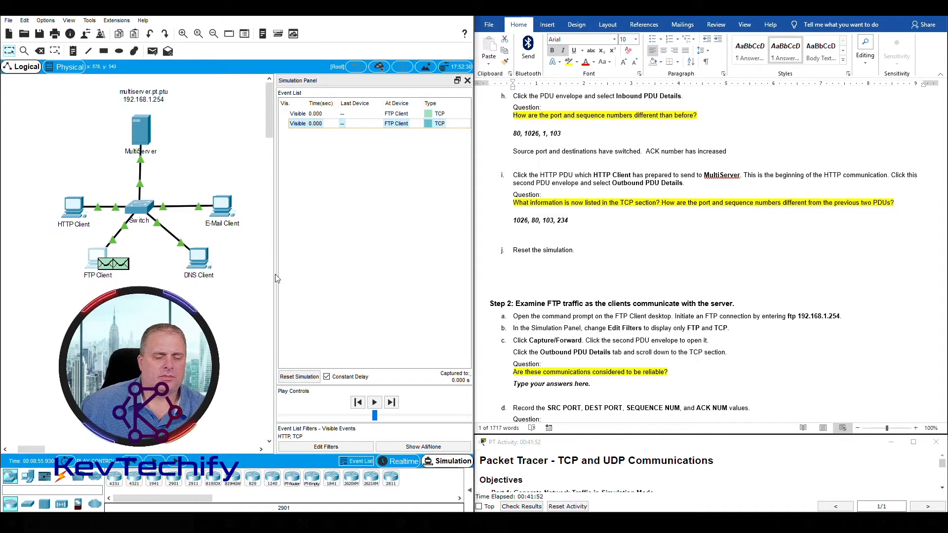
pyautogui.click(319, 446)
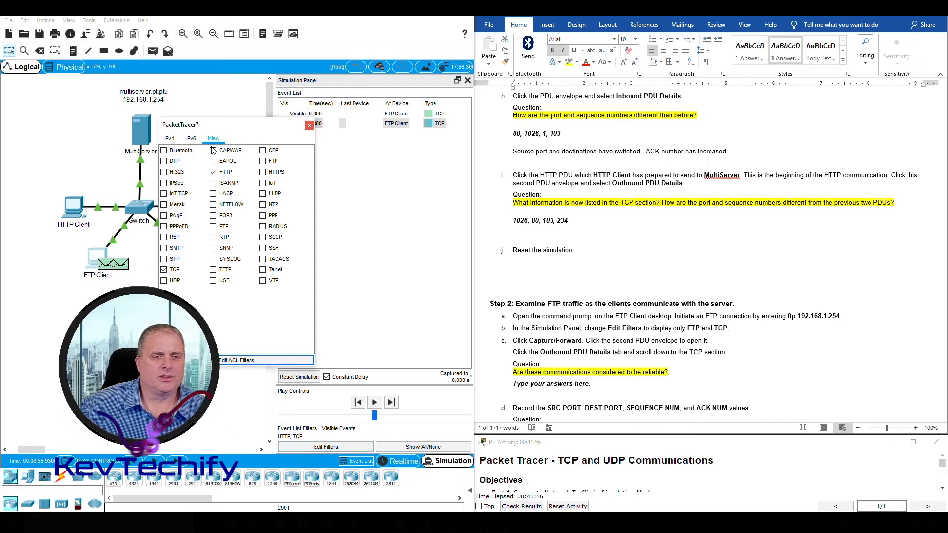
pyautogui.click(213, 172)
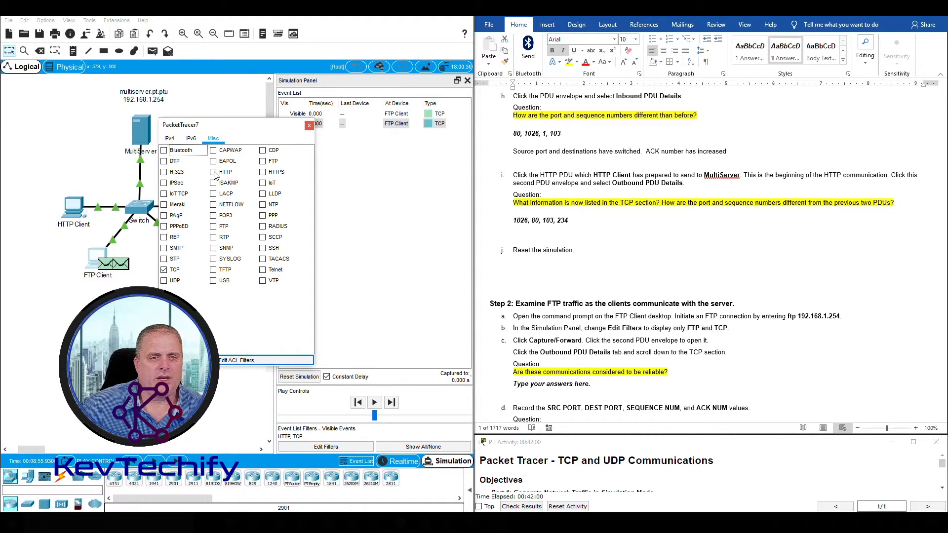
pyautogui.click(262, 161)
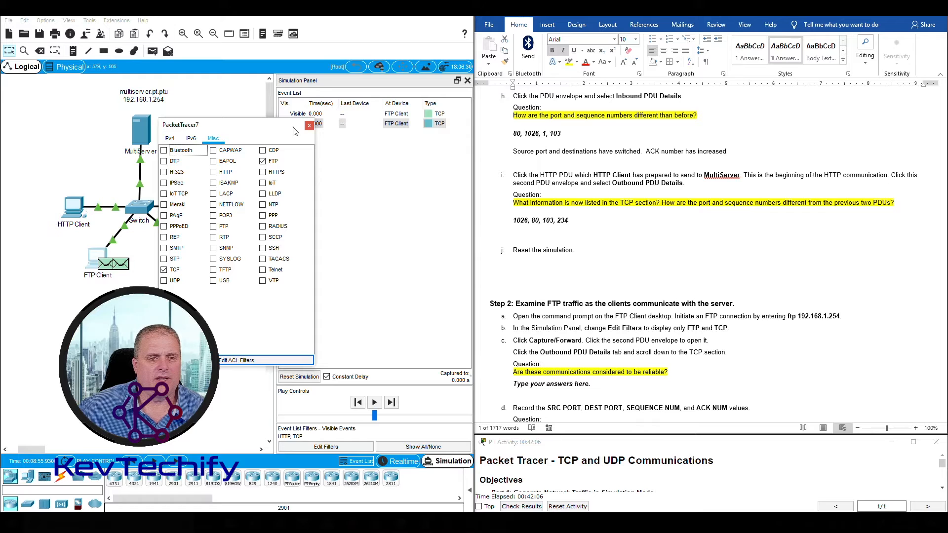
pyautogui.click(309, 127)
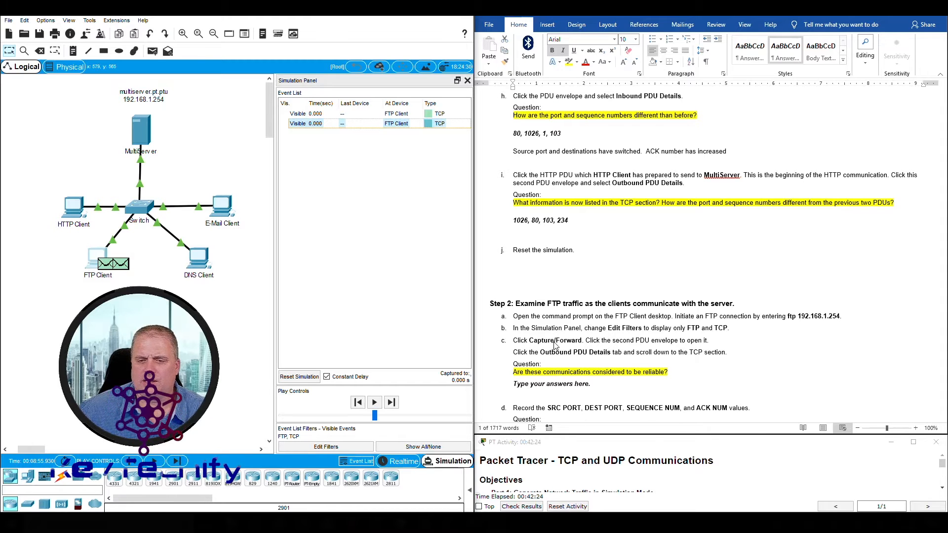
# Advance the simulation one event and view the TCP section of the outbound PDU details for the envelope at FTP Client
pyautogui.click(183, 466)
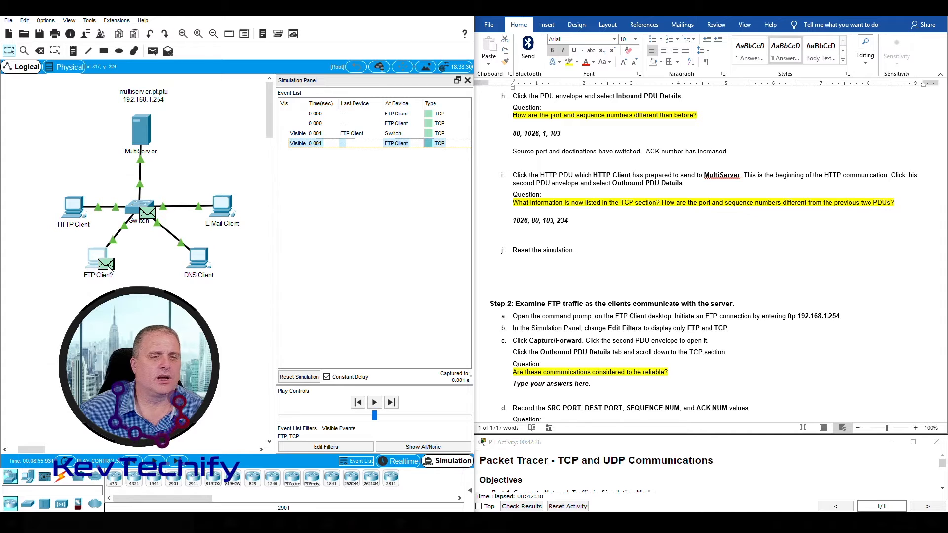
pyautogui.click(109, 269)
pyautogui.moveTo(389, 82); pyautogui.dragTo(328, 22)
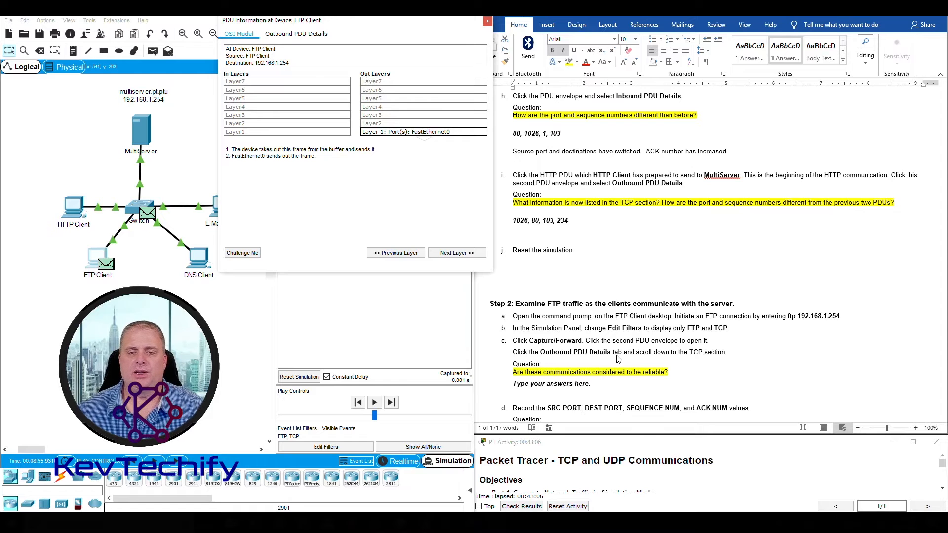
pyautogui.click(302, 36)
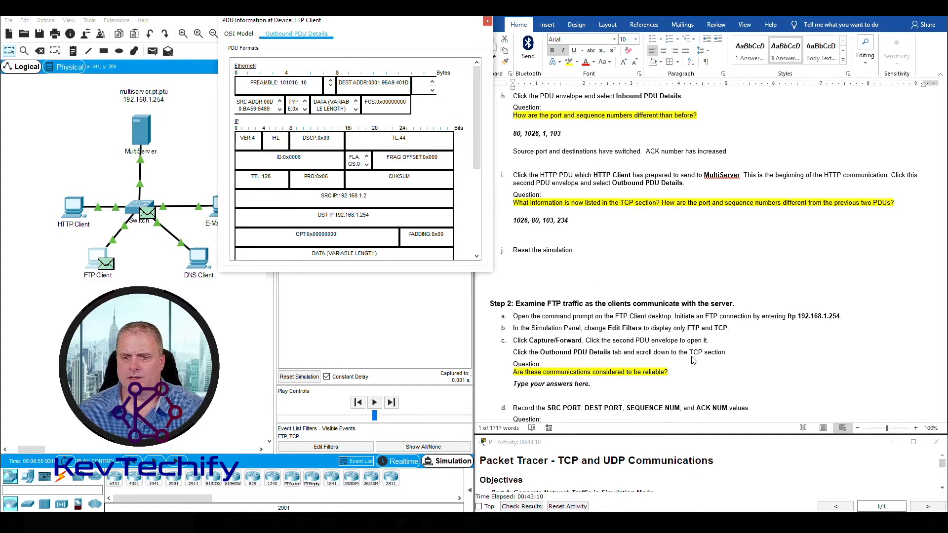
pyautogui.scroll(-5, 264, 194)
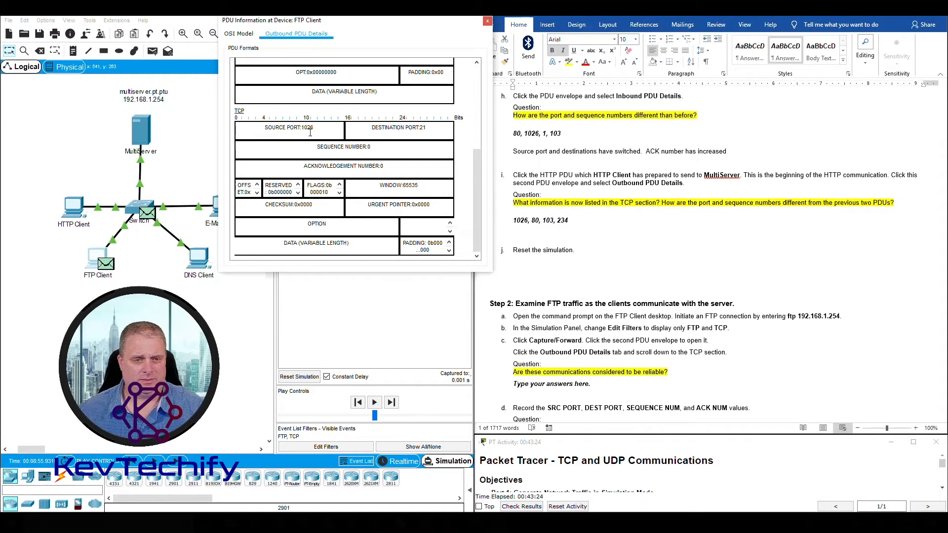
# Answer "Yes" to the step 2c question about whether the FTP communications are reliable in the Word worksheet
pyautogui.click(522, 390)
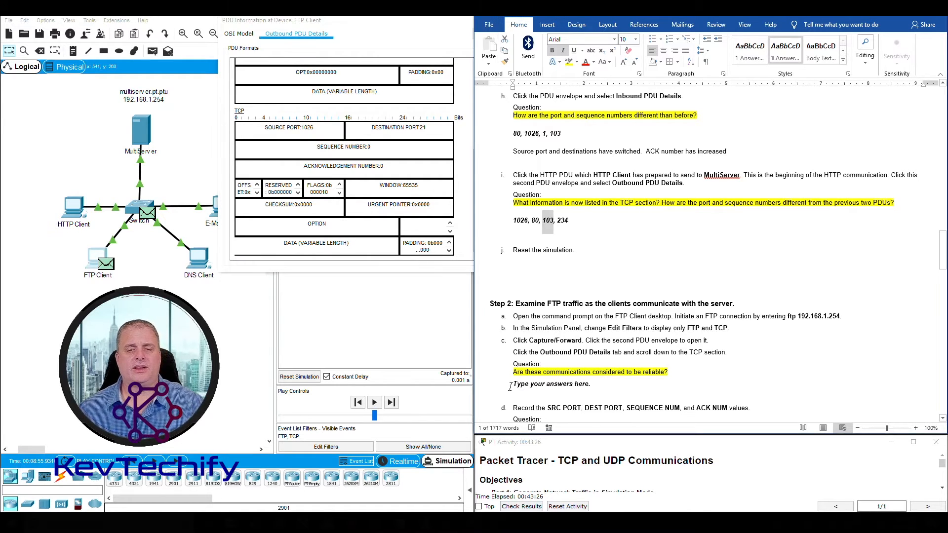
pyautogui.moveTo(514, 384); pyautogui.dragTo(595, 387)
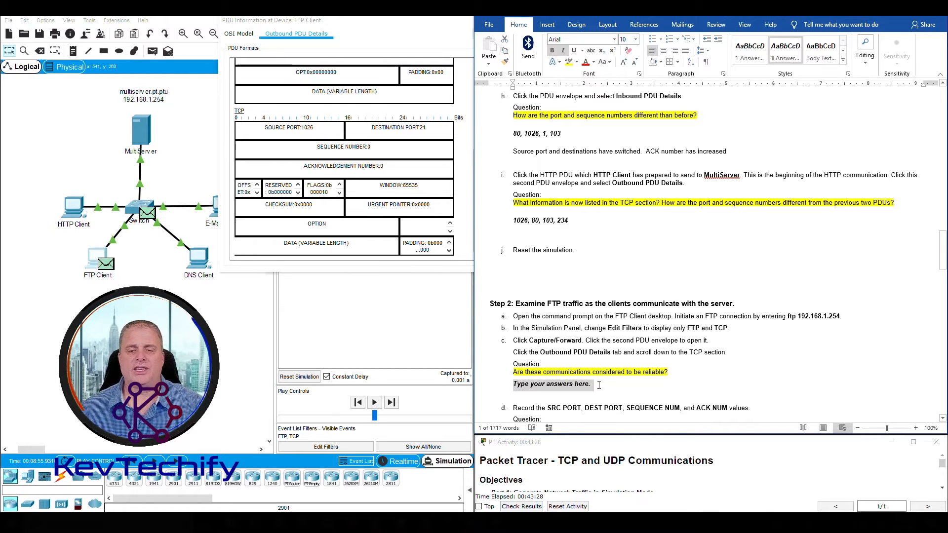
pyautogui.write('Yes')
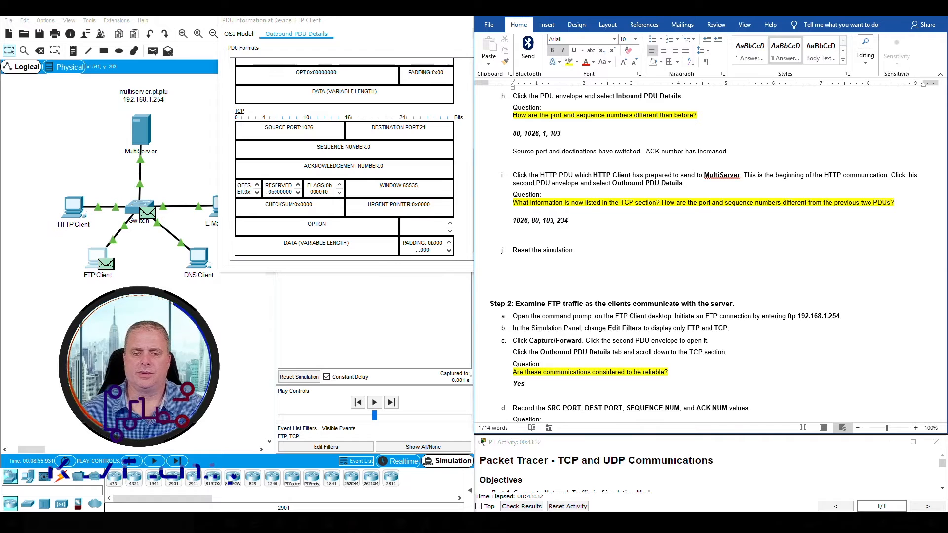
# Record the PDU's source port, destination port, sequence number and acknowledgement number as "1026, 21, 0, 0" in the step 2d answer
pyautogui.scroll(-3, 601, 374)
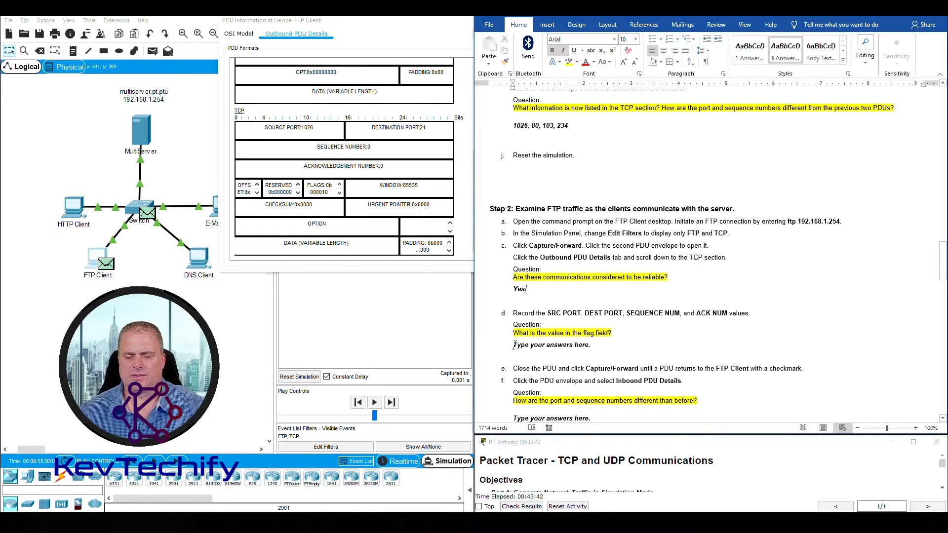
pyautogui.moveTo(516, 346); pyautogui.dragTo(590, 342)
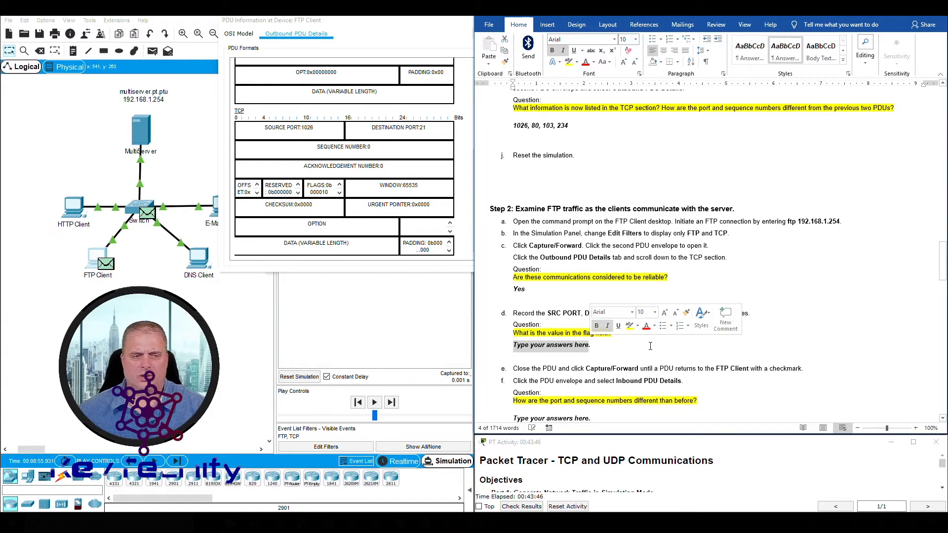
pyautogui.moveTo(264, 128); pyautogui.dragTo(316, 129)
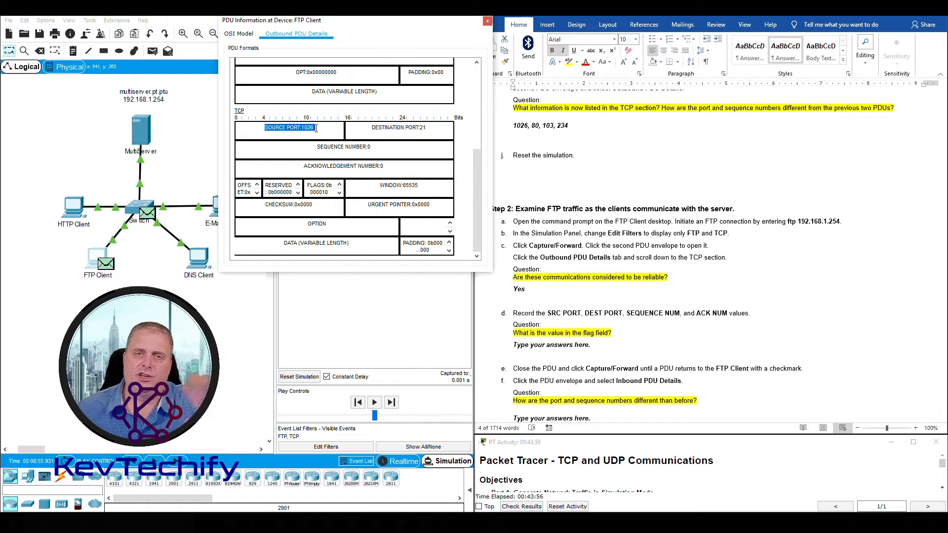
pyautogui.click(570, 346)
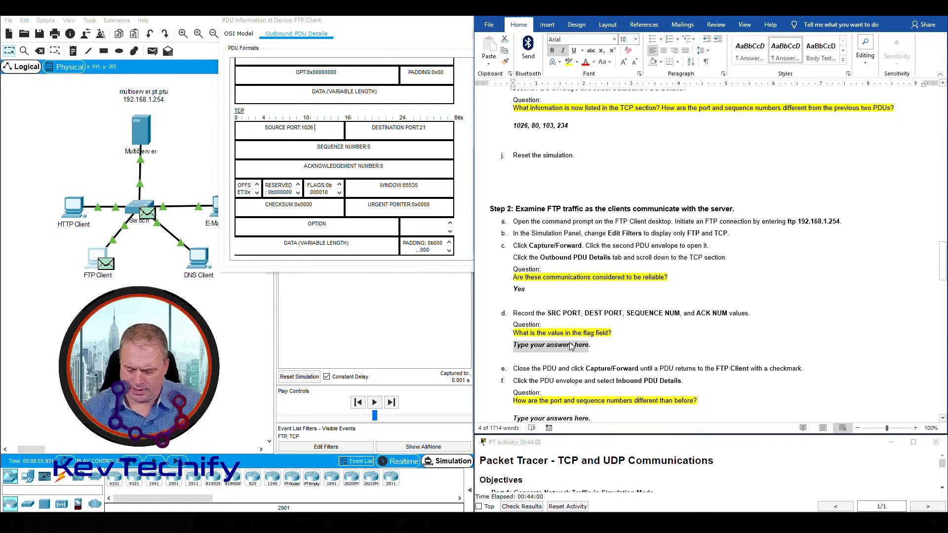
pyautogui.write('1026.')
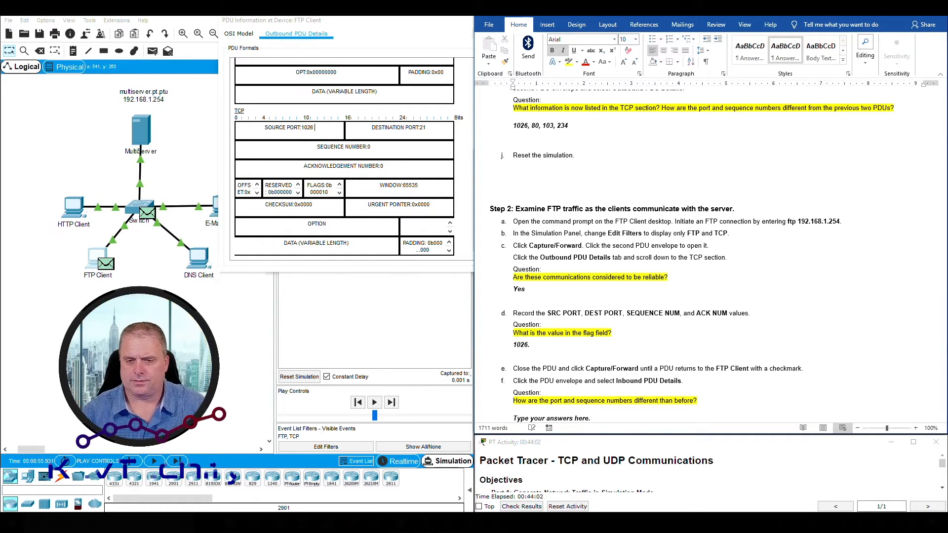
pyautogui.write(',')
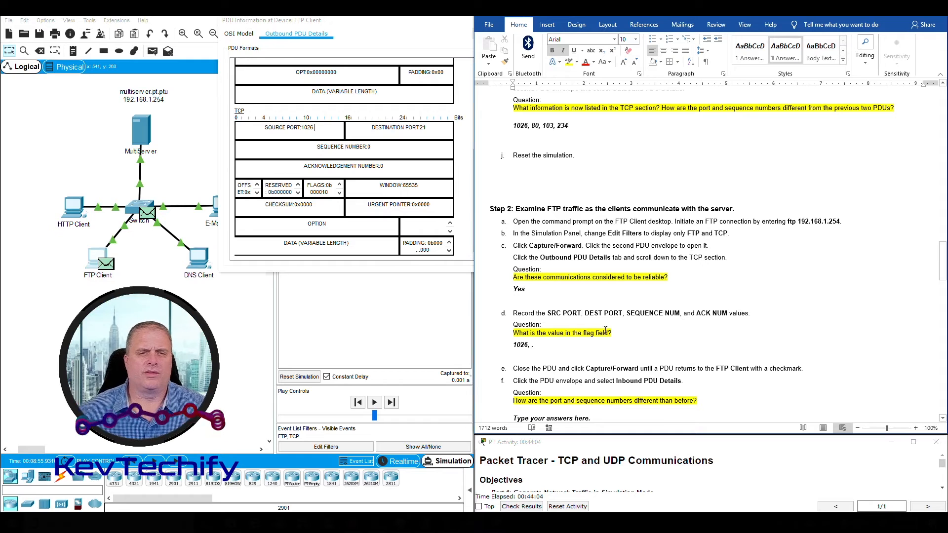
pyautogui.moveTo(373, 128); pyautogui.dragTo(427, 128)
pyautogui.click(540, 346)
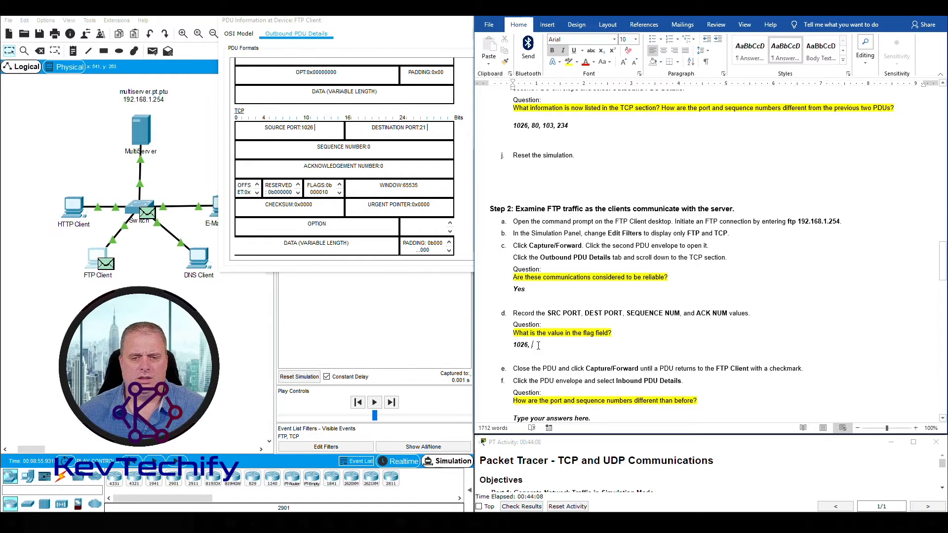
pyautogui.press('BackSpace')
pyautogui.write('21,')
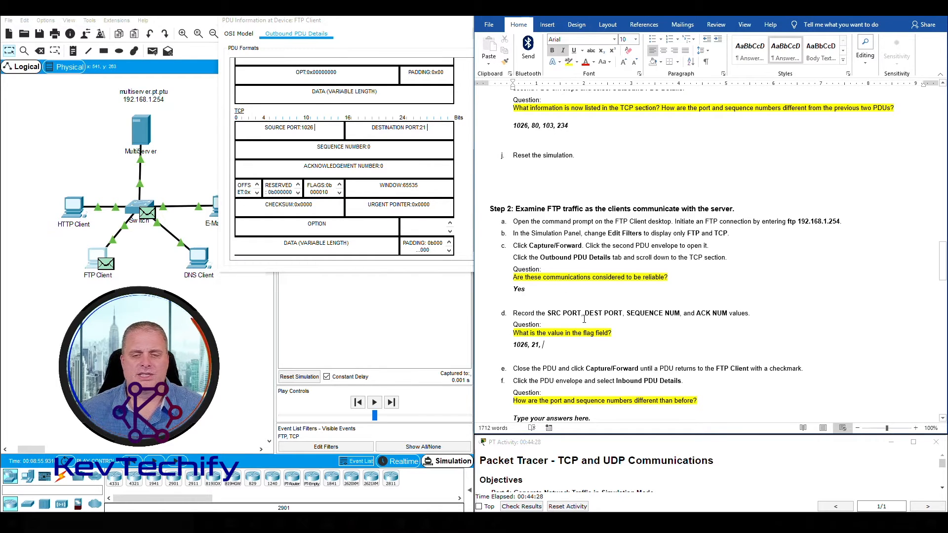
pyautogui.write('0, ')
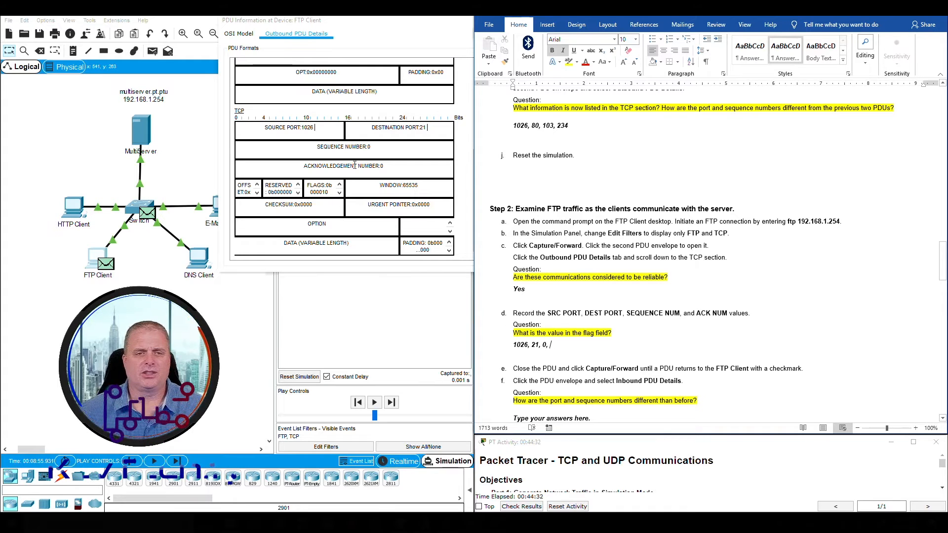
pyautogui.write('0')
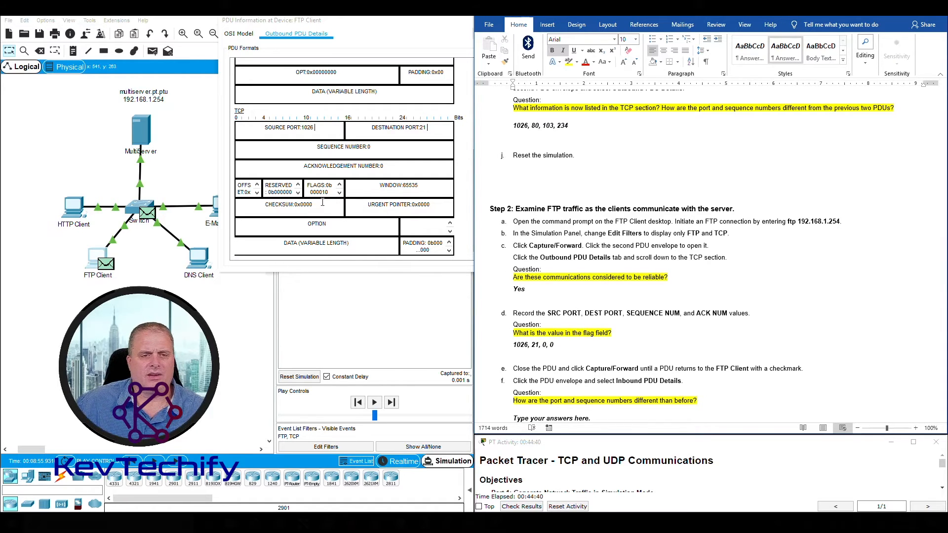
# Match the PDU's flag bits against the worksheet's TCP flag table and append ", SYN" to the step 2d answer
pyautogui.click(310, 192)
pyautogui.moveTo(310, 192); pyautogui.dragTo(313, 192)
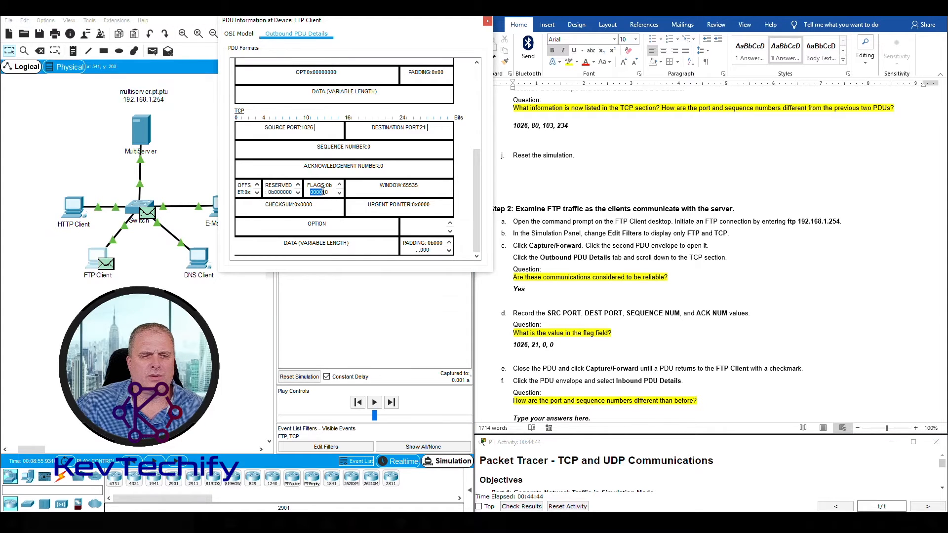
pyautogui.click(324, 192)
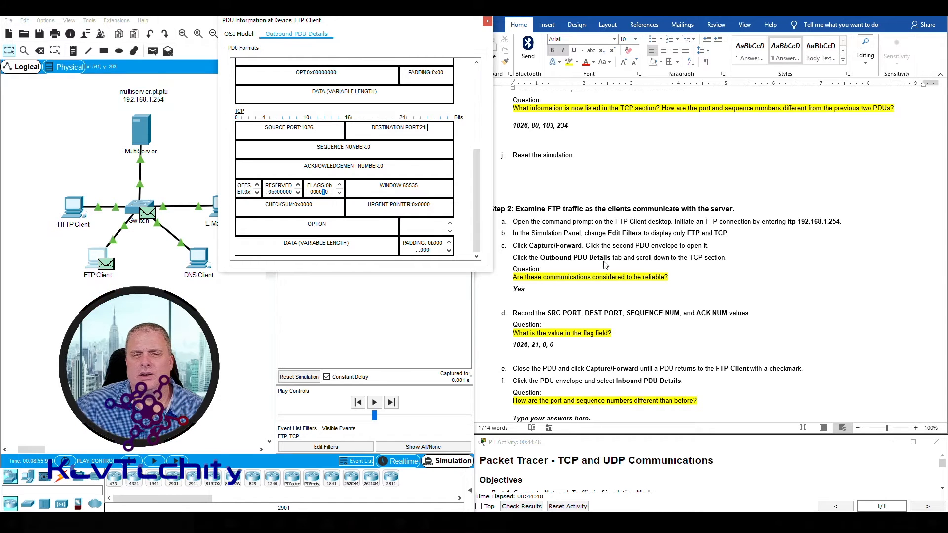
pyautogui.scroll(8, 620, 289)
pyautogui.scroll(2, 624, 261)
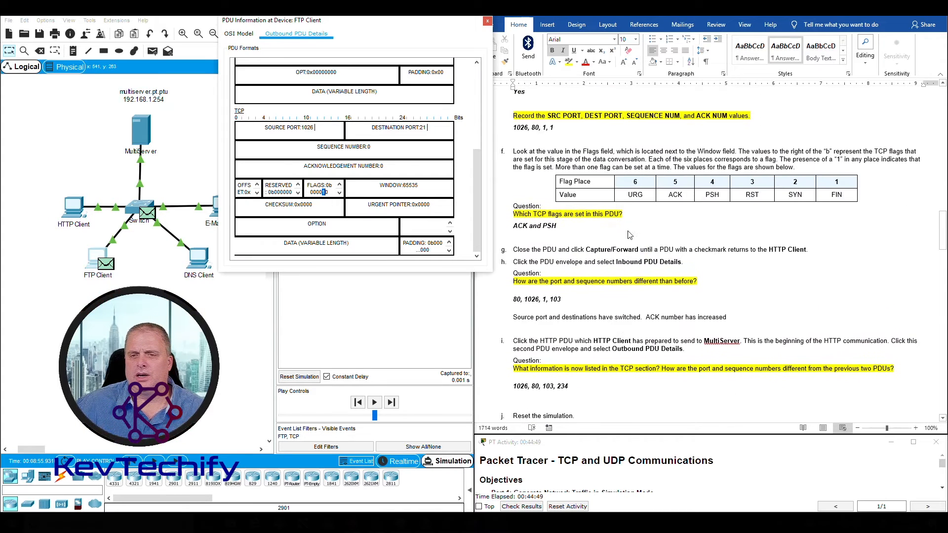
pyautogui.click(634, 198)
pyautogui.moveTo(641, 196); pyautogui.dragTo(790, 196)
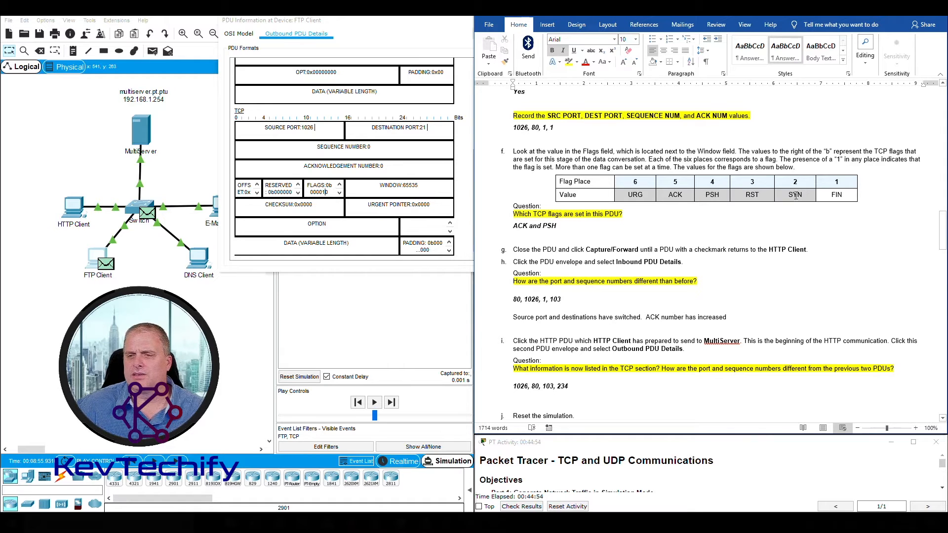
pyautogui.click(795, 197)
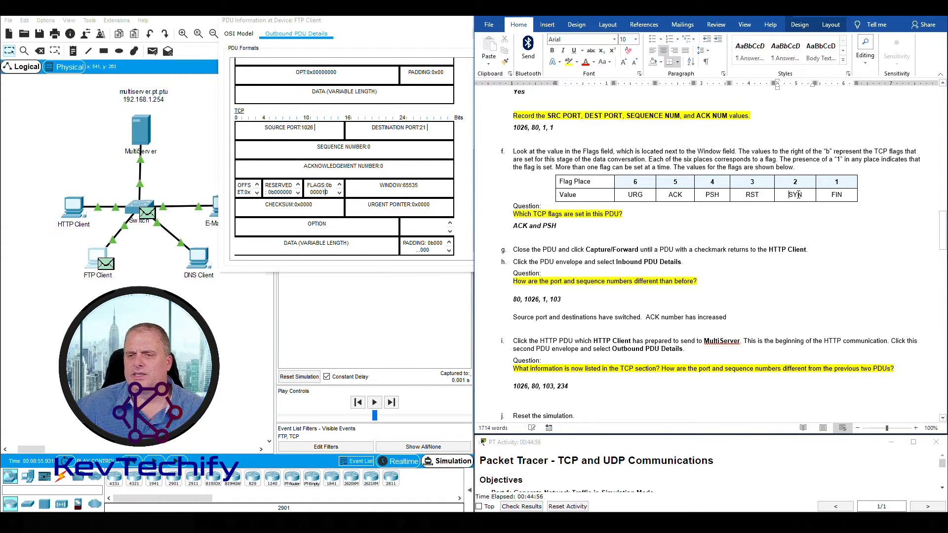
pyautogui.scroll(-10, 572, 377)
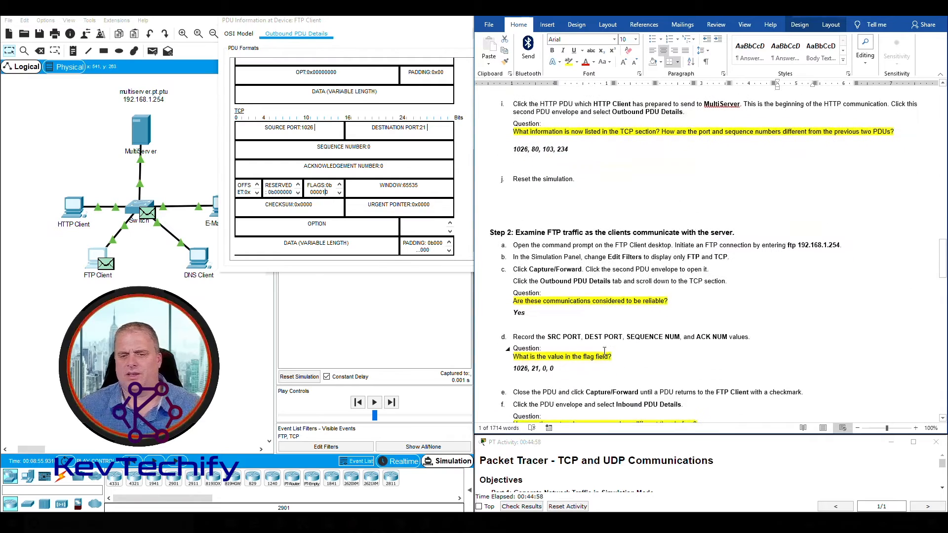
pyautogui.click(571, 368)
pyautogui.write(', ')
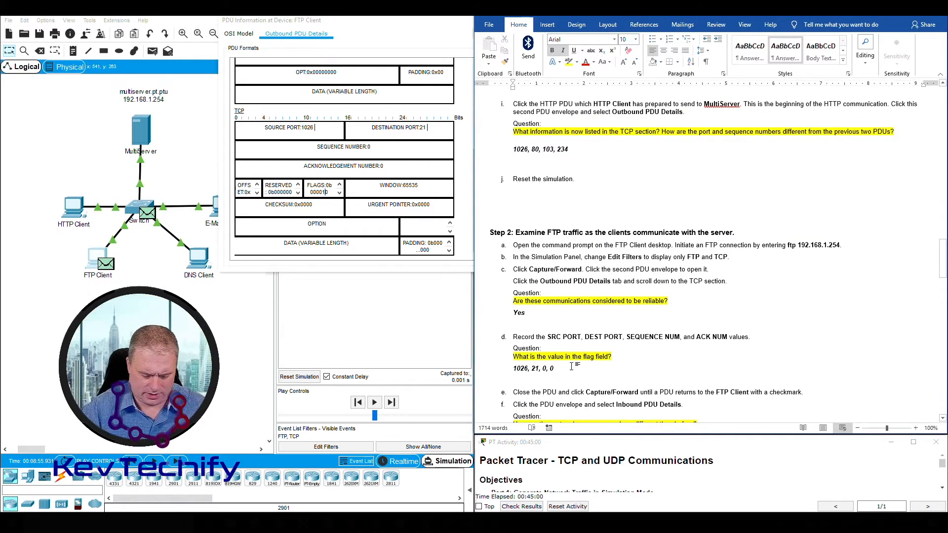
pyautogui.write('SYN')
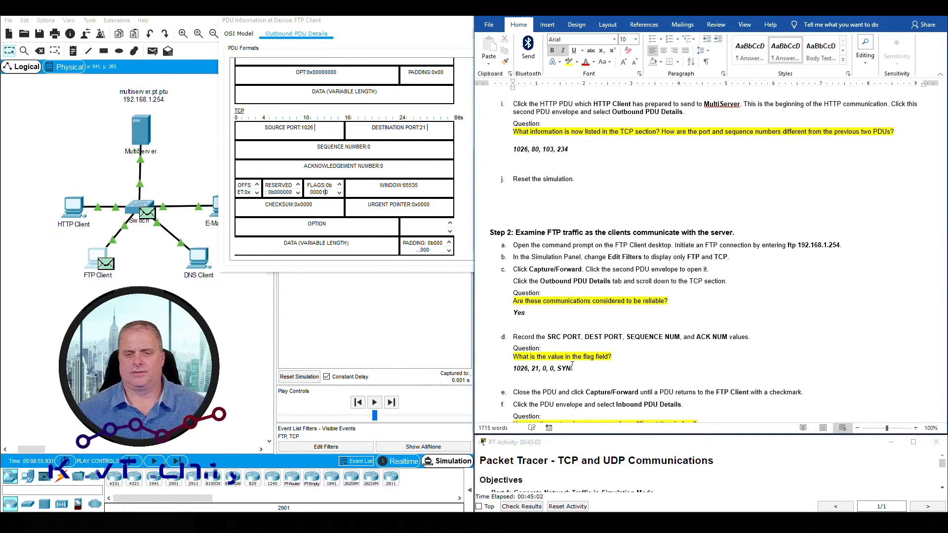
# Close the PDU details and advance the simulation event by event until a PDU returns to FTP Client with a checkmark
pyautogui.scroll(-2, 576, 364)
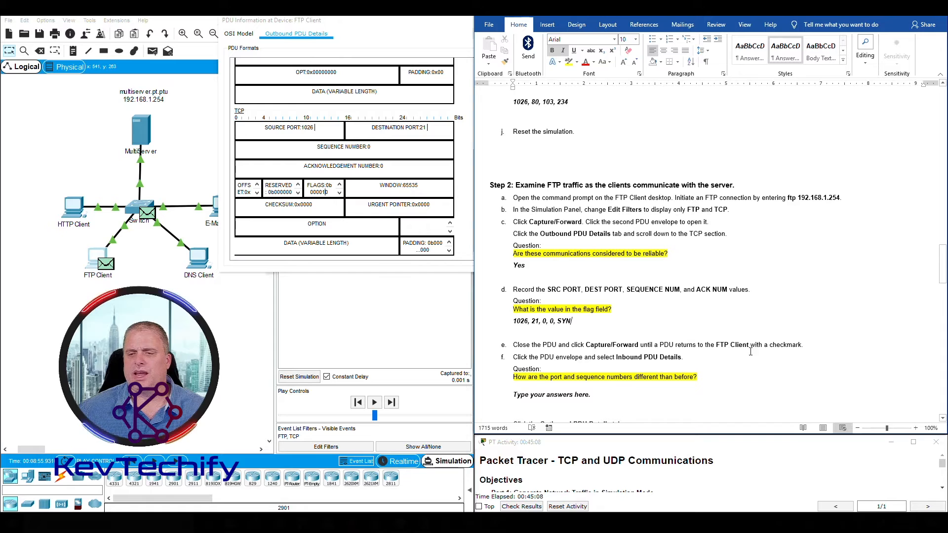
pyautogui.click(428, 25)
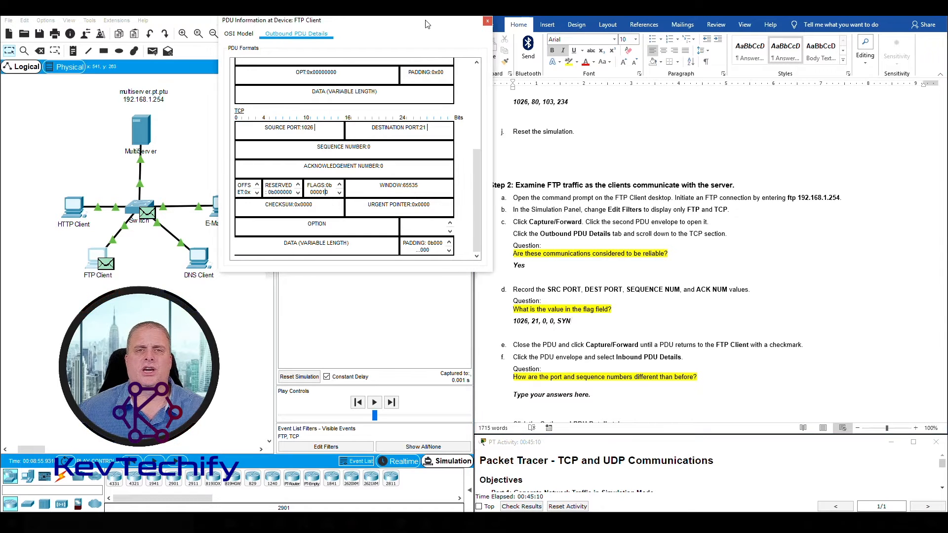
pyautogui.click(488, 20)
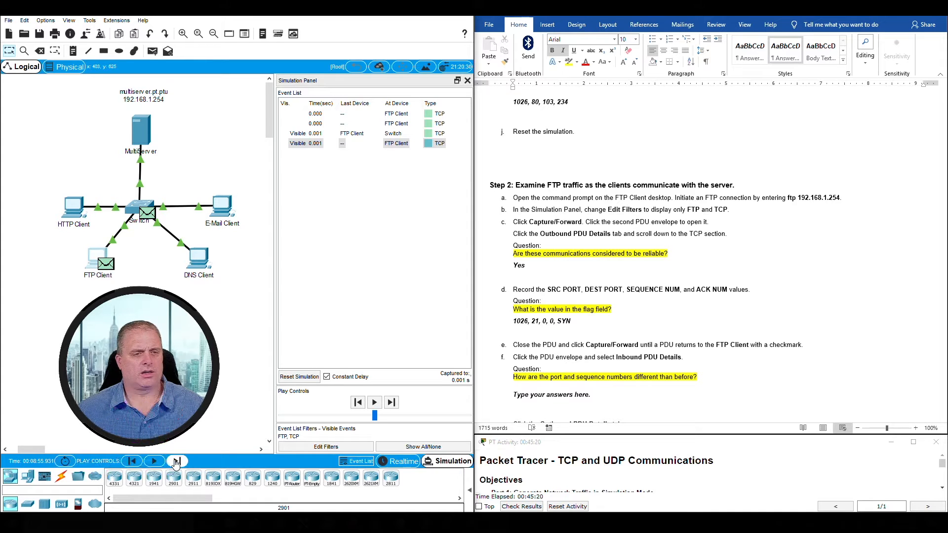
pyautogui.click(174, 461)
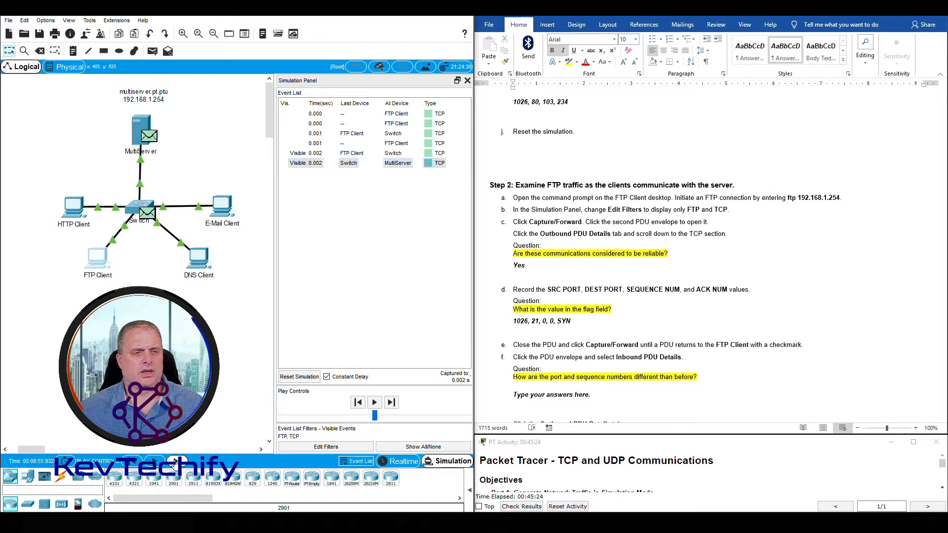
pyautogui.click(173, 461)
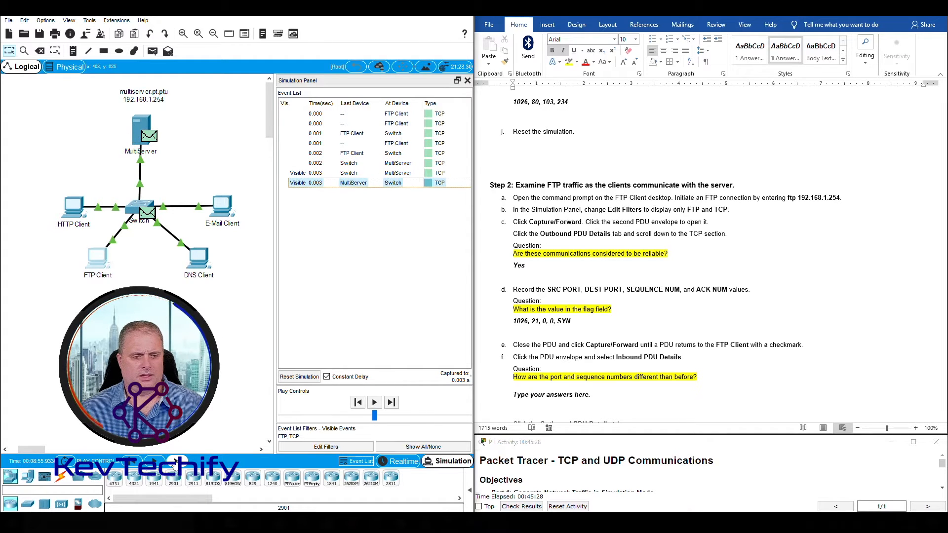
pyautogui.click(174, 462)
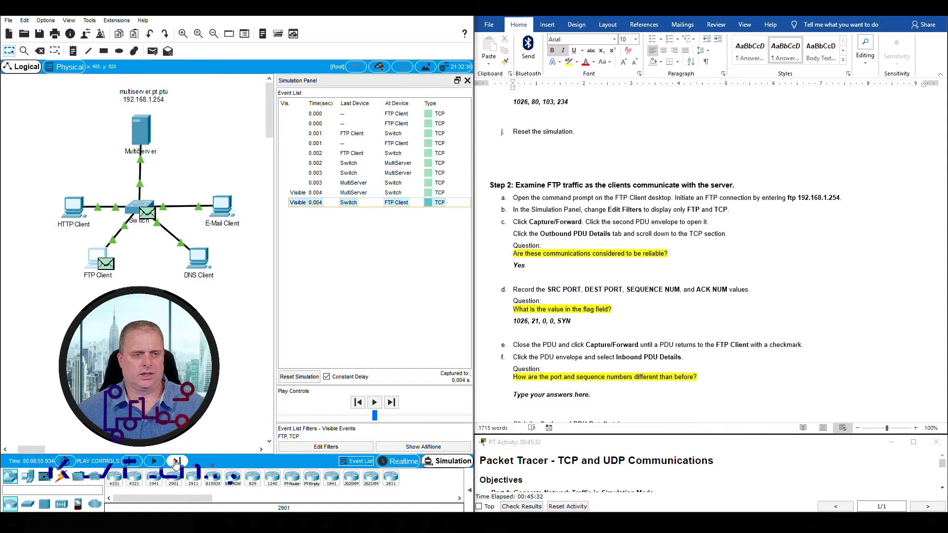
pyautogui.click(175, 462)
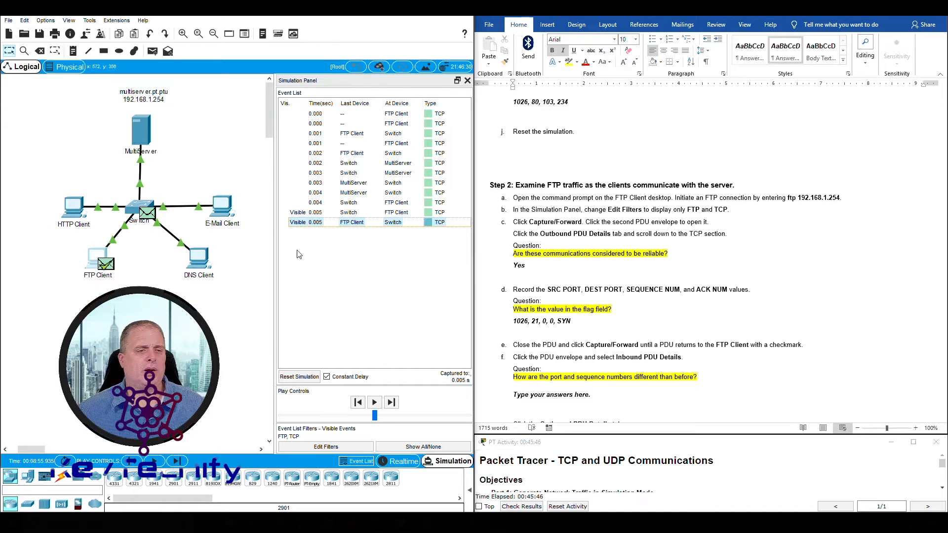
# View the TCP section of the inbound PDU details for the checkmarked envelope at FTP Client, keeping the worksheet uncovered
pyautogui.click(110, 267)
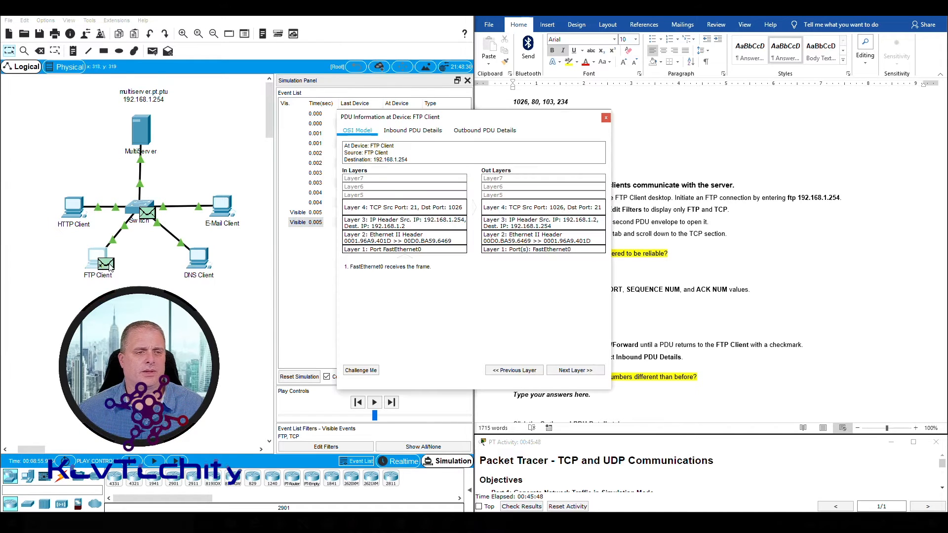
pyautogui.moveTo(451, 125); pyautogui.dragTo(414, 27)
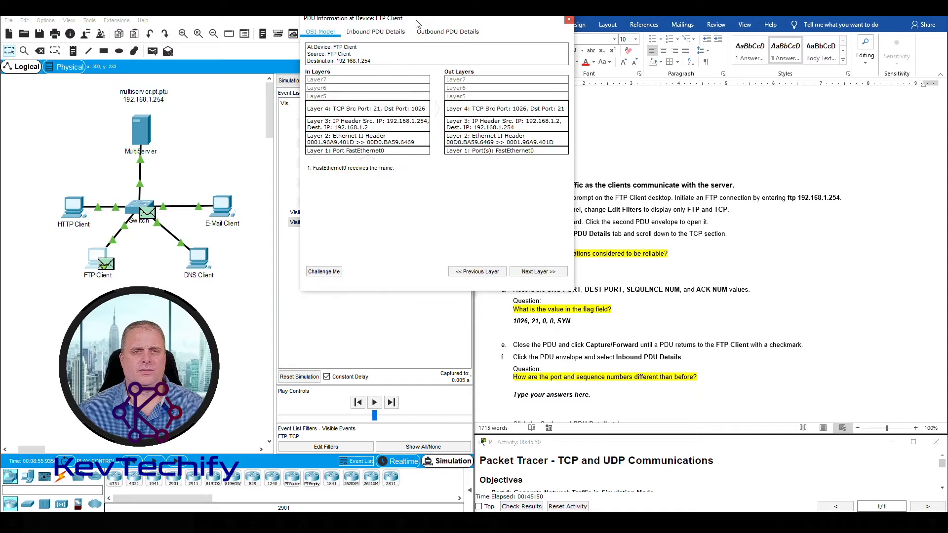
pyautogui.click(376, 32)
pyautogui.scroll(-3, 370, 222)
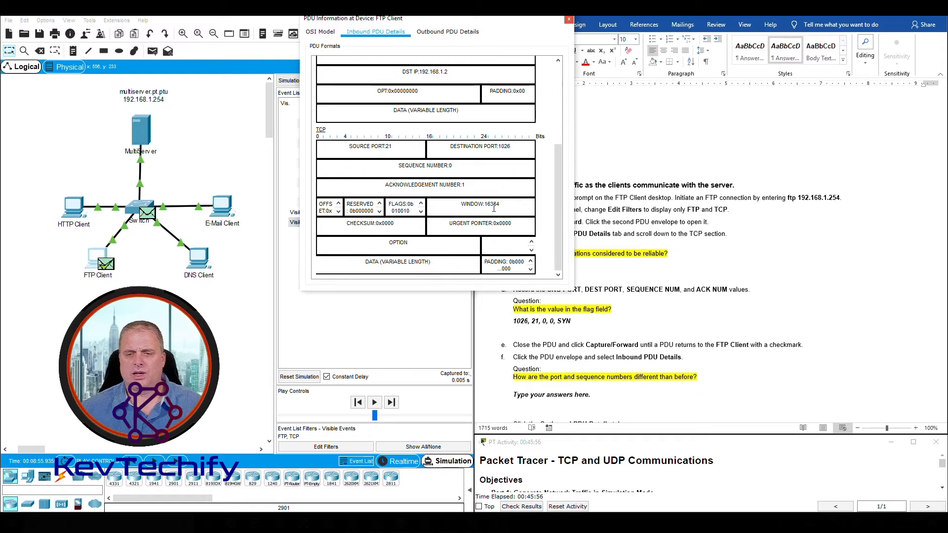
pyautogui.click(548, 395)
pyautogui.moveTo(434, 24); pyautogui.dragTo(347, 18)
# Replace the step 2f answer placeholder with the inbound PDU's source and destination ports, "21, 1026,"
pyautogui.click(515, 395)
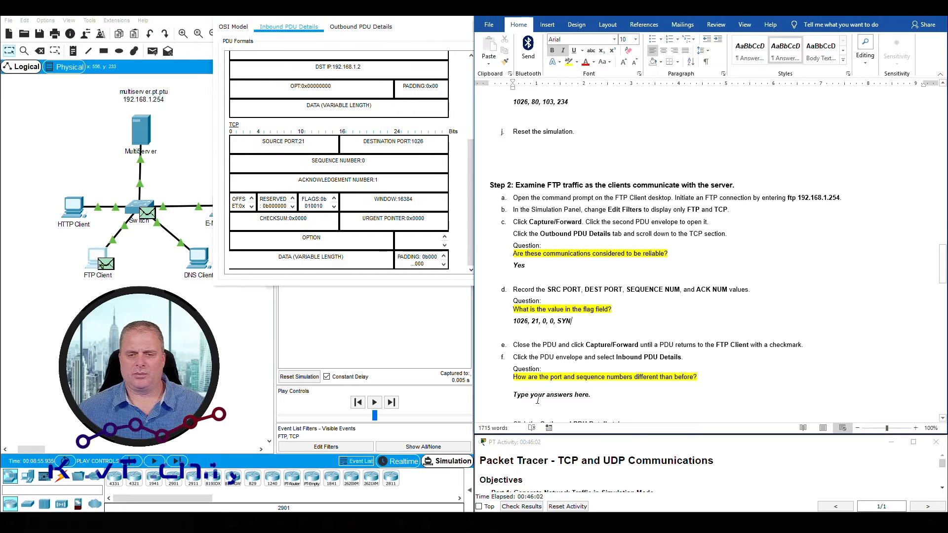
pyautogui.moveTo(515, 395); pyautogui.dragTo(595, 400)
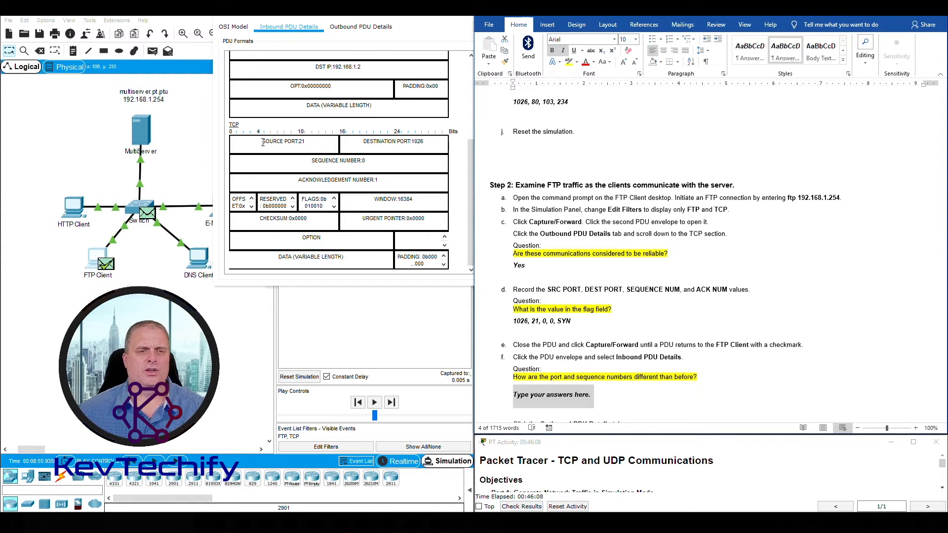
pyautogui.moveTo(263, 142); pyautogui.dragTo(284, 142)
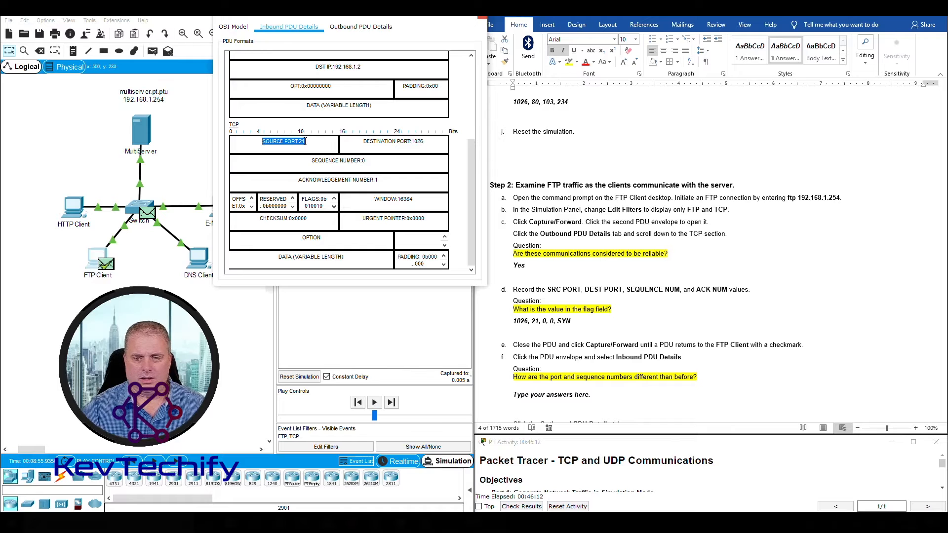
pyautogui.click(557, 398)
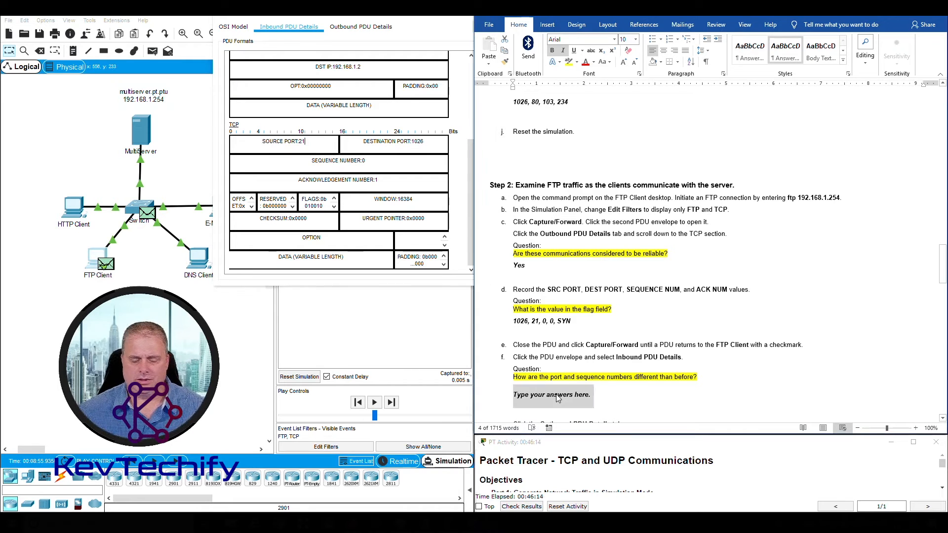
pyautogui.write('21')
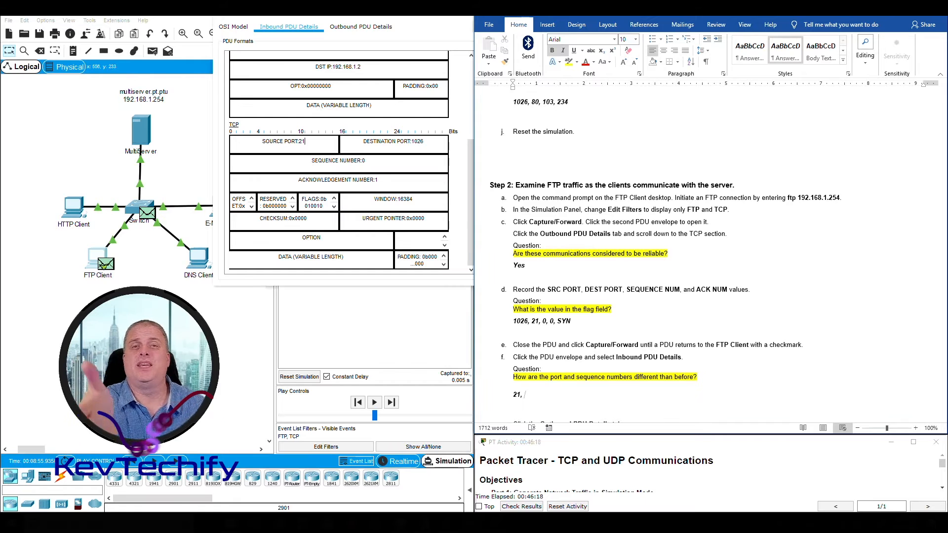
pyautogui.write(',')
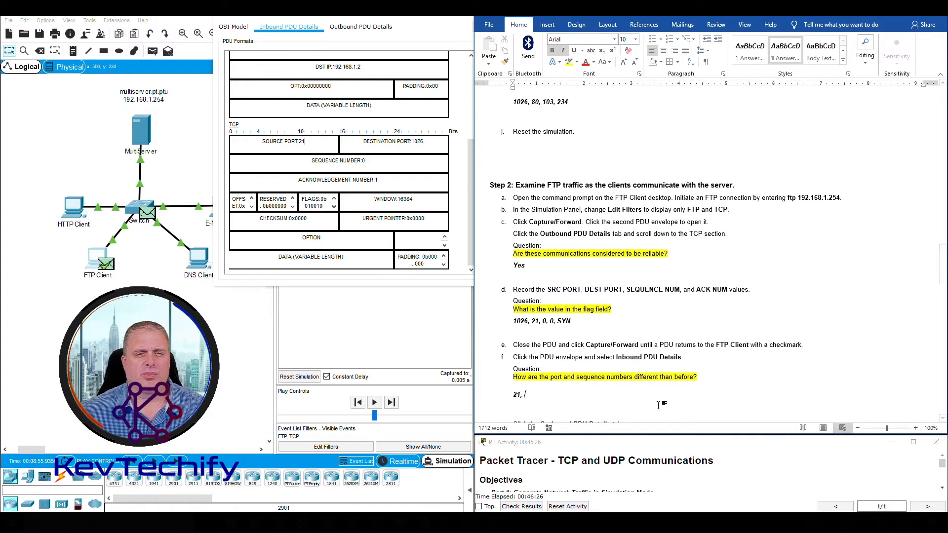
pyautogui.moveTo(364, 141); pyautogui.dragTo(414, 142)
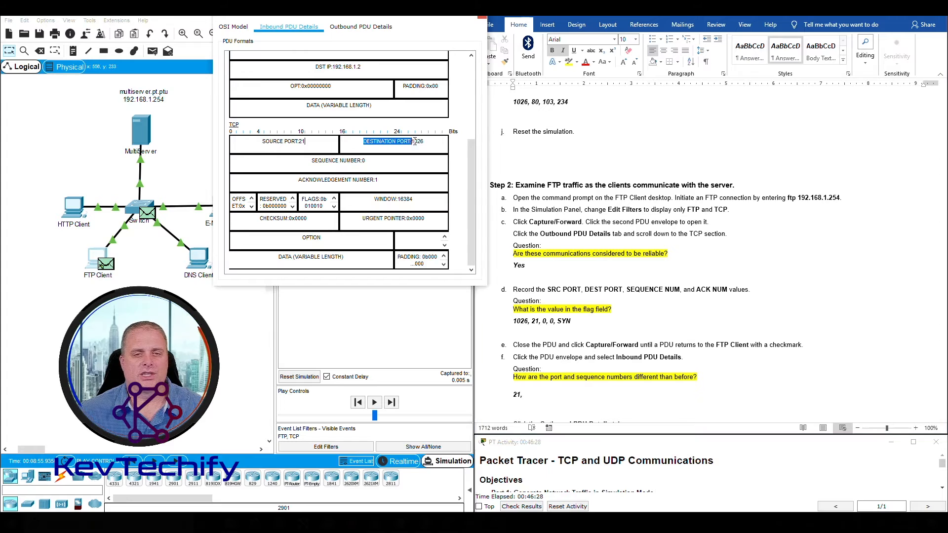
pyautogui.click(531, 395)
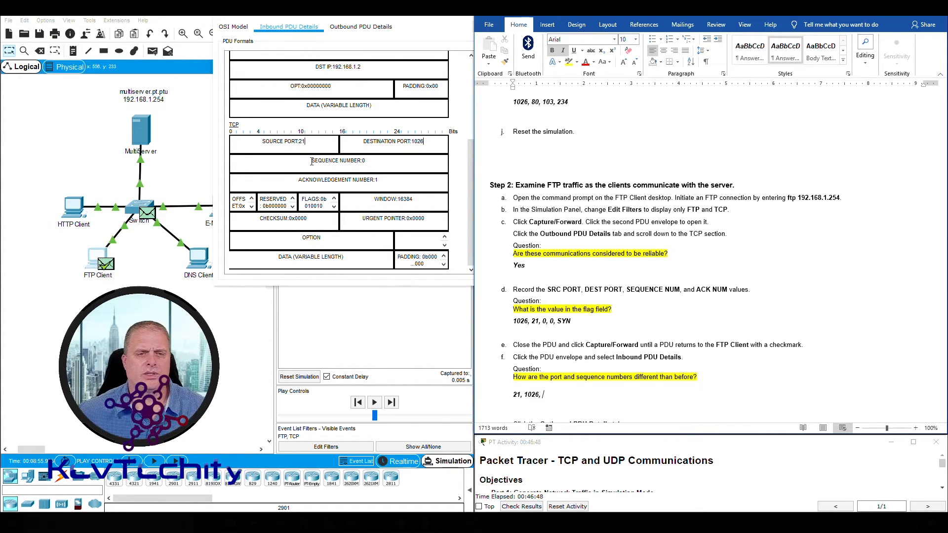
# Append the inbound PDU's sequence number 0 and acknowledgement number 1 to the step 2f answer
pyautogui.moveTo(312, 161); pyautogui.dragTo(369, 163)
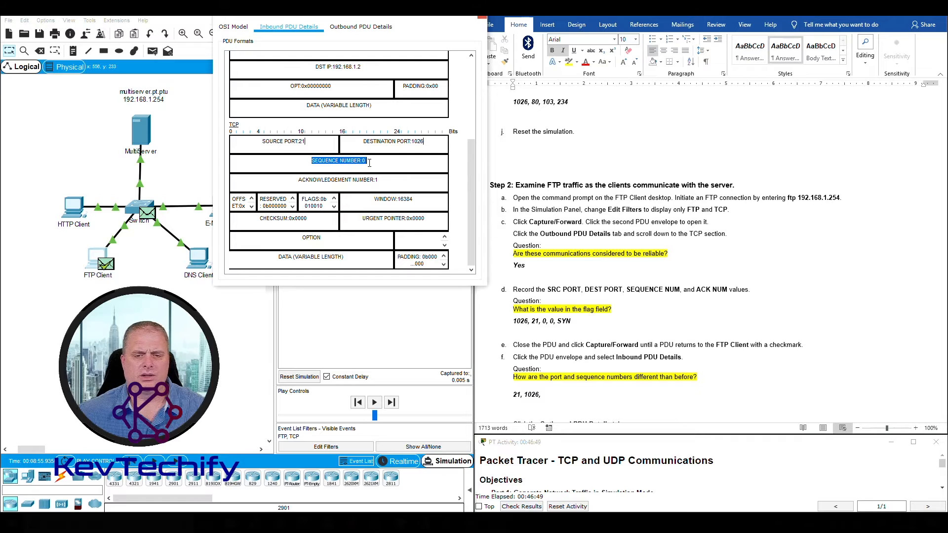
pyautogui.click(548, 397)
pyautogui.write('0')
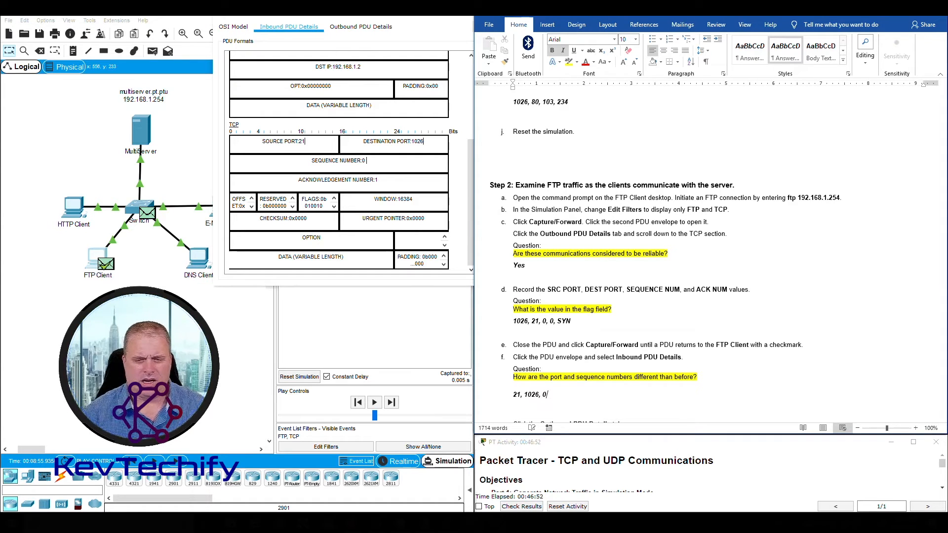
pyautogui.write(',')
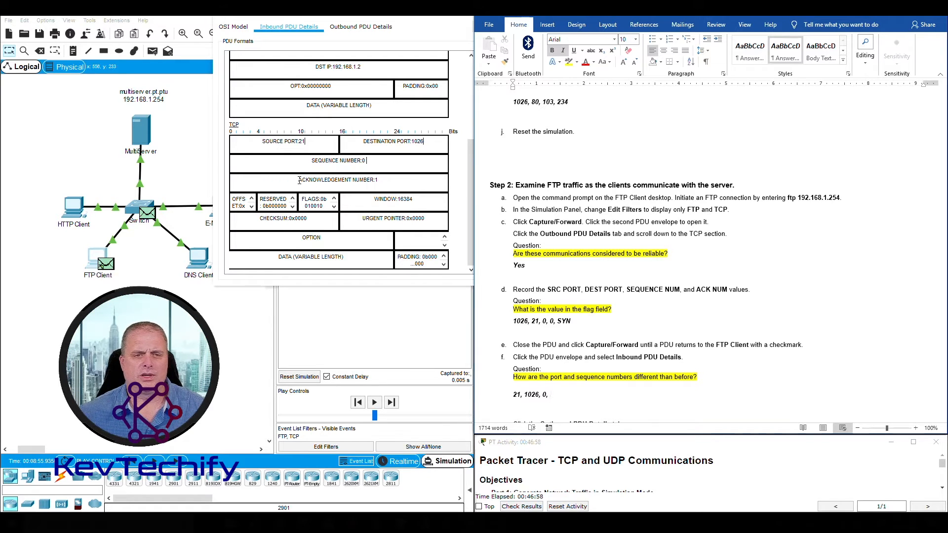
pyautogui.moveTo(300, 180); pyautogui.dragTo(387, 179)
pyautogui.click(564, 398)
pyautogui.write('1')
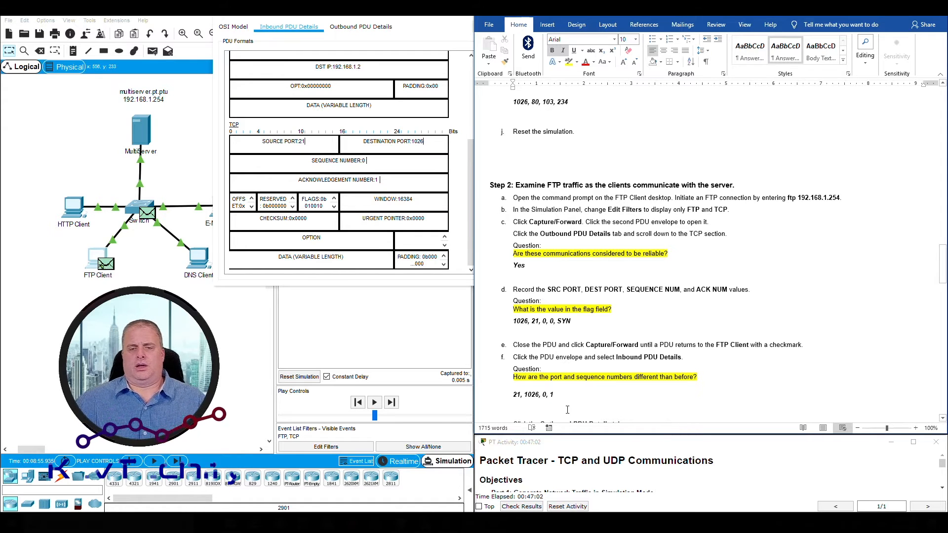
pyautogui.moveTo(514, 398); pyautogui.dragTo(539, 394)
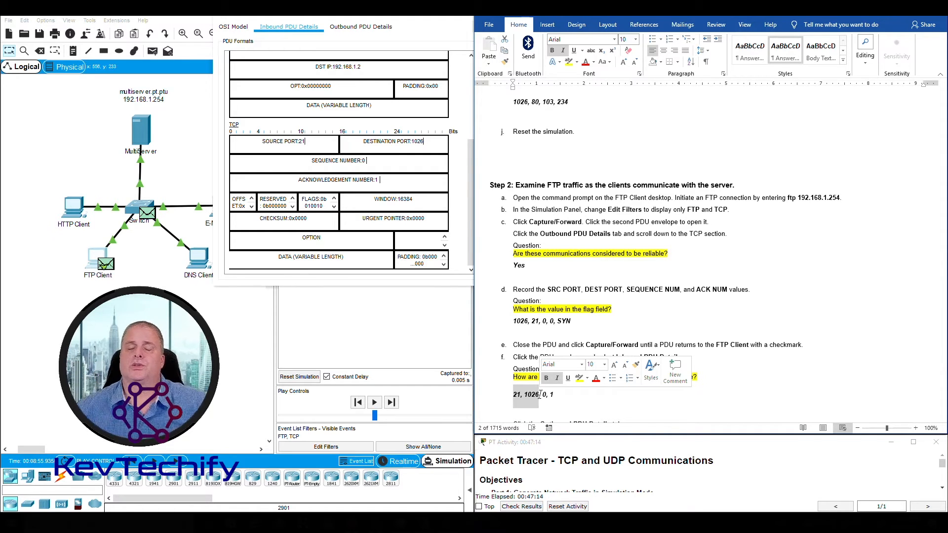
pyautogui.click(579, 410)
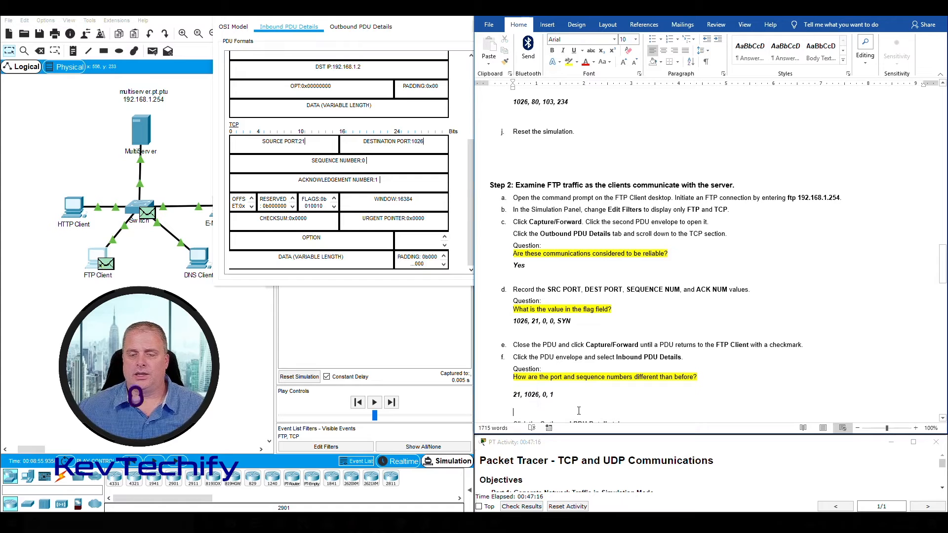
pyautogui.moveTo(544, 395); pyautogui.dragTo(558, 395)
pyautogui.click(550, 395)
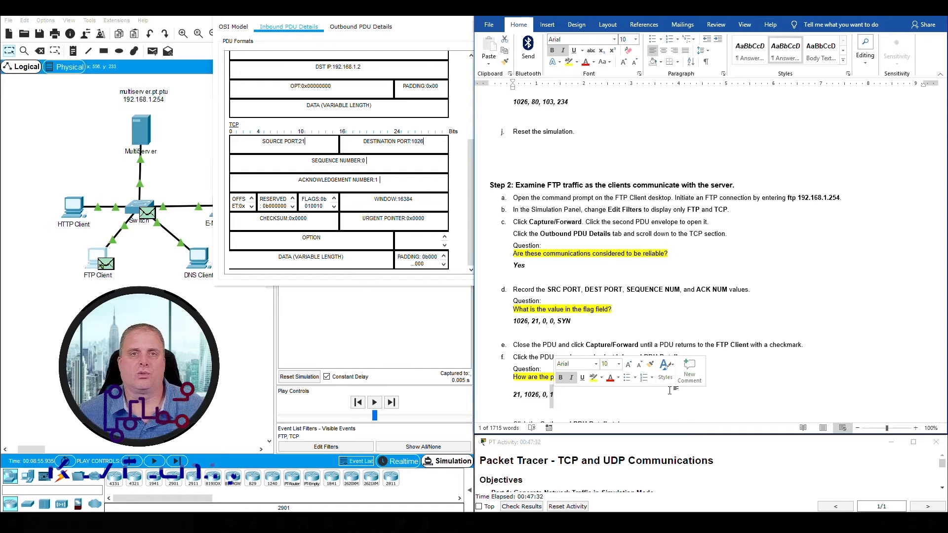
# View the TCP section of the same PDU's outbound details for step 2g
pyautogui.scroll(-4, 642, 375)
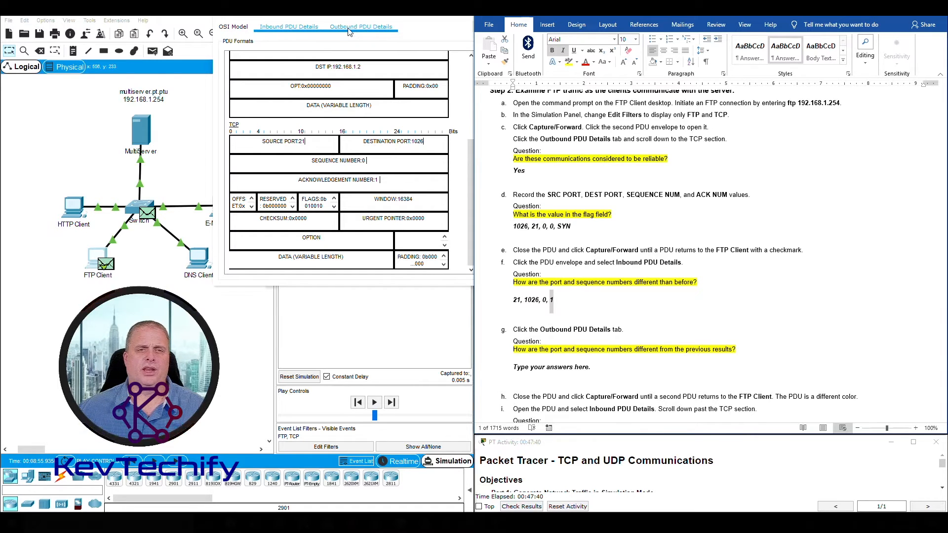
pyautogui.click(366, 28)
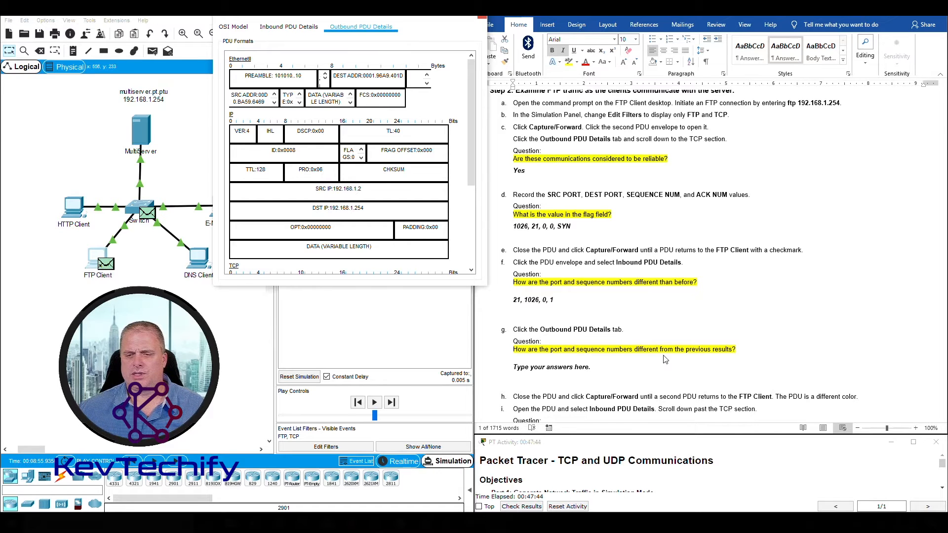
pyautogui.scroll(-5, 403, 189)
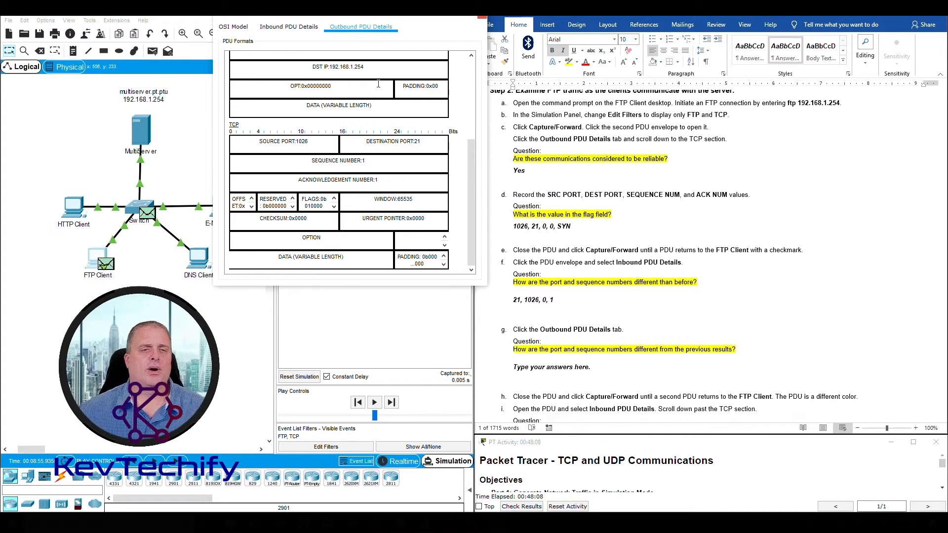
# Record the outbound PDU's source port, destination port, sequence number and acknowledgement number as "1026, 21, 1, 1" in the step 2g answer
pyautogui.click(640, 391)
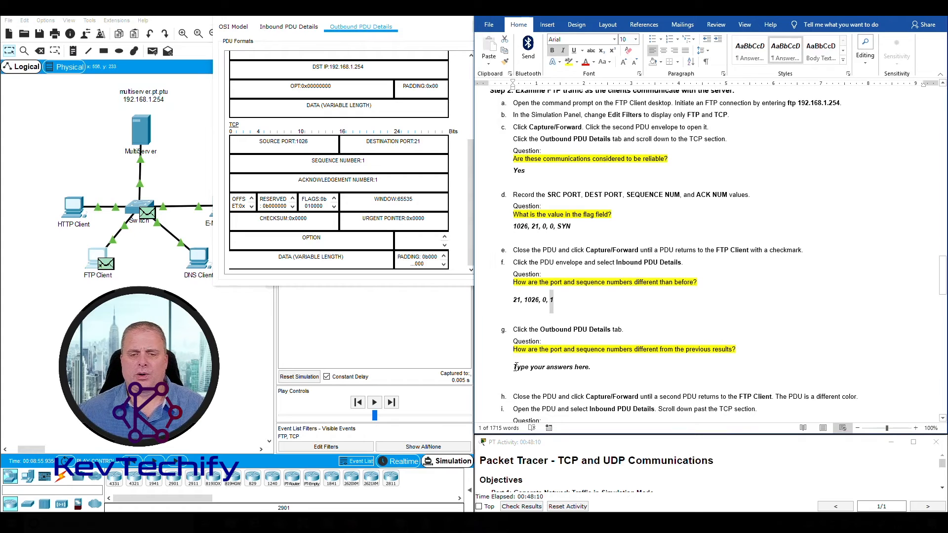
pyautogui.moveTo(513, 367); pyautogui.dragTo(597, 368)
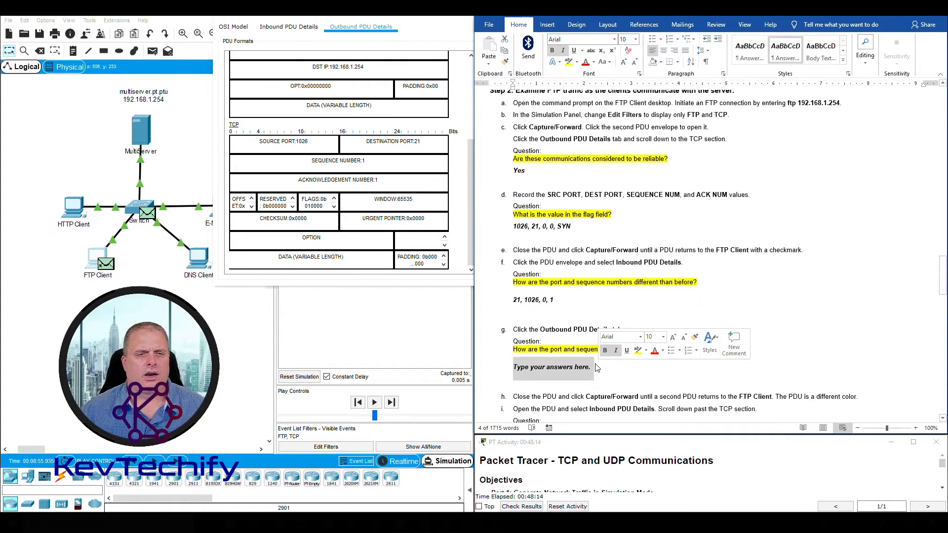
pyautogui.write('1026')
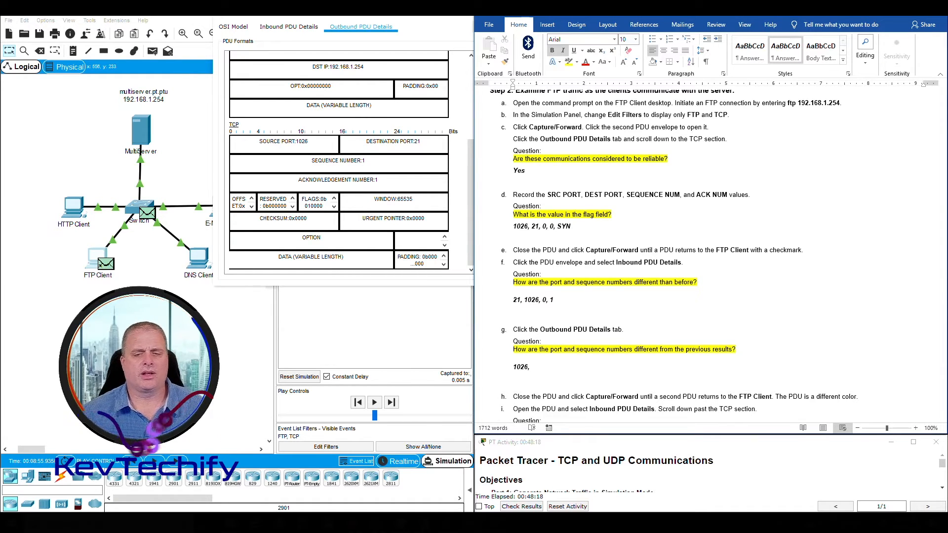
pyautogui.write(', 21,')
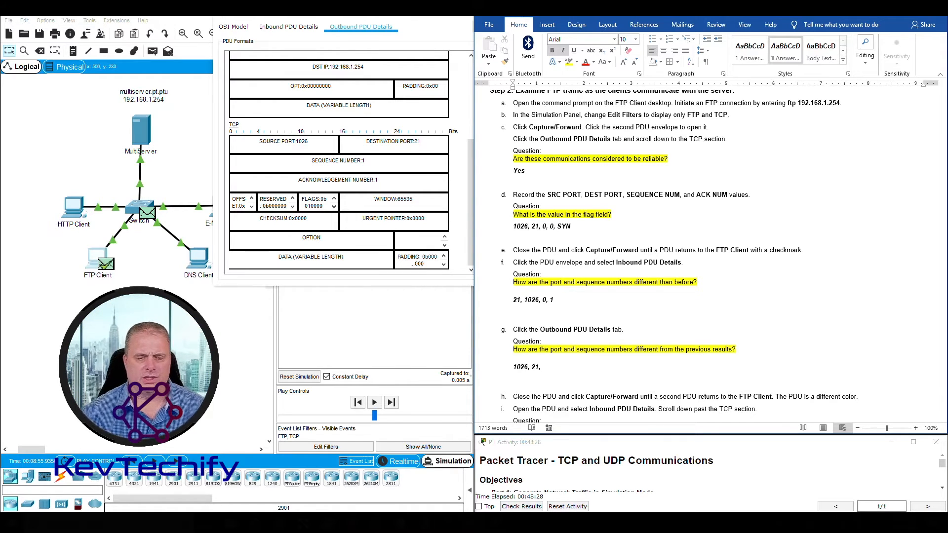
pyautogui.write('1,')
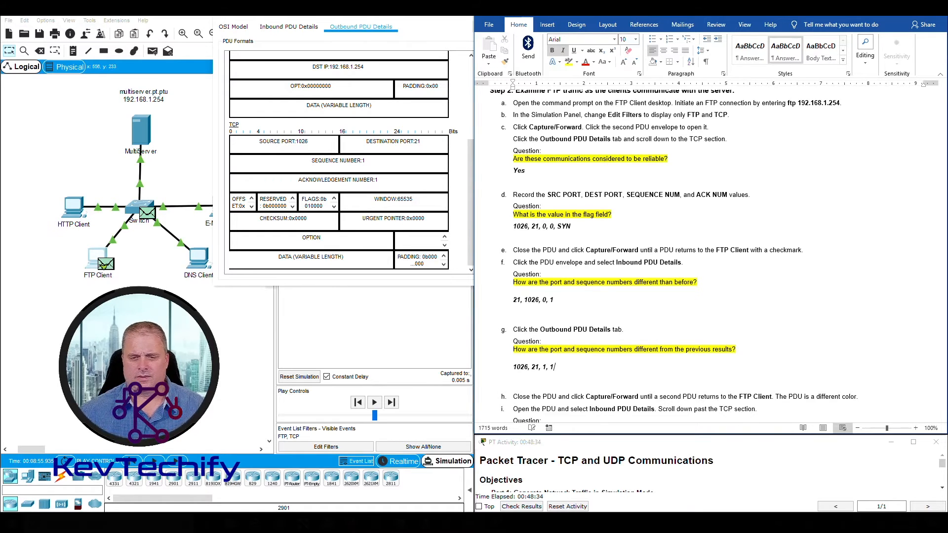
pyautogui.write(' 1')
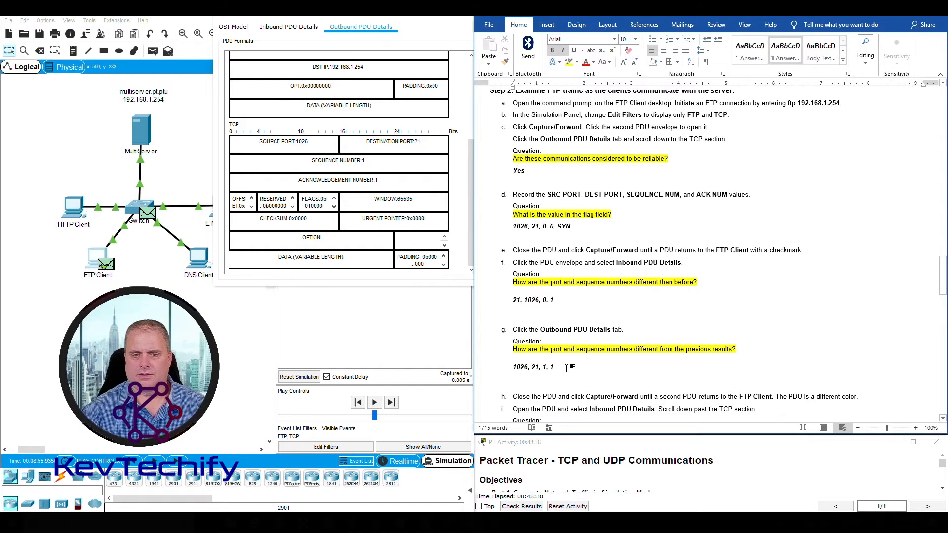
# Add a line below the step 2g answer reading "Source and destination have switched. Sequence has increased to 1."
pyautogui.press('Return')
pyautogui.write('Source and de')
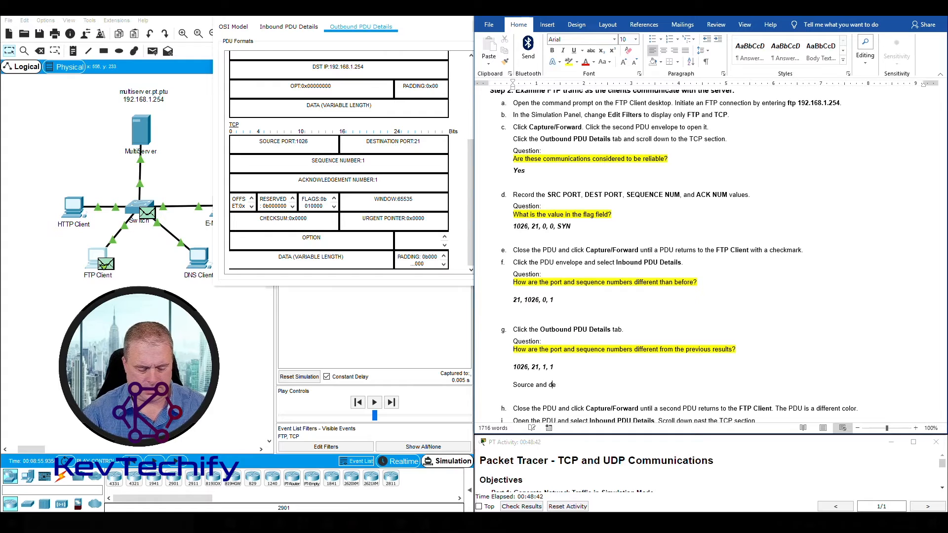
pyautogui.write('stination have swit')
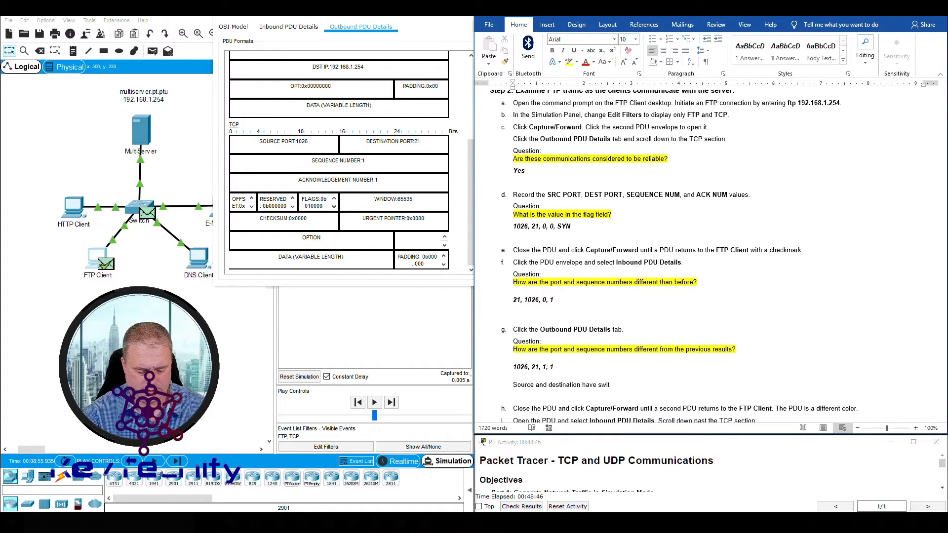
pyautogui.write('ched.')
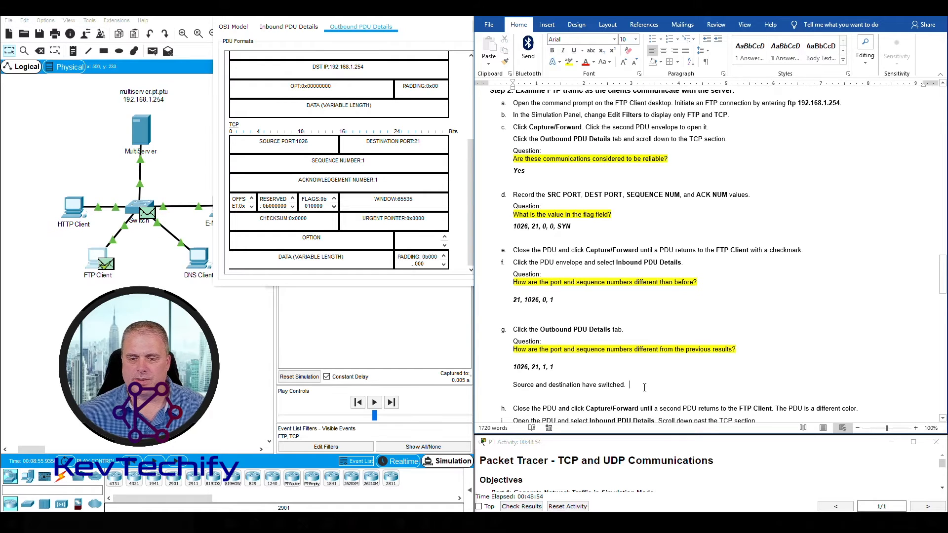
pyautogui.write('Sequence has')
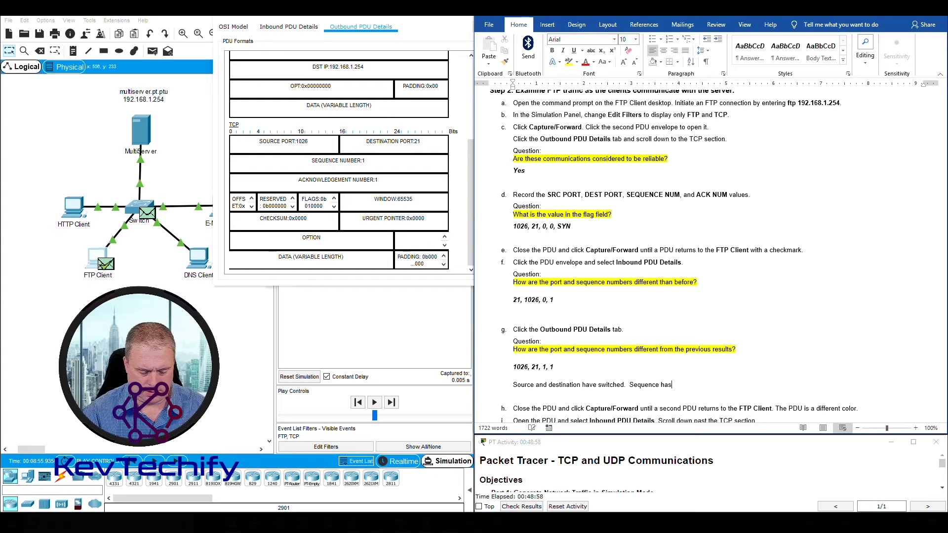
pyautogui.write(' increased by')
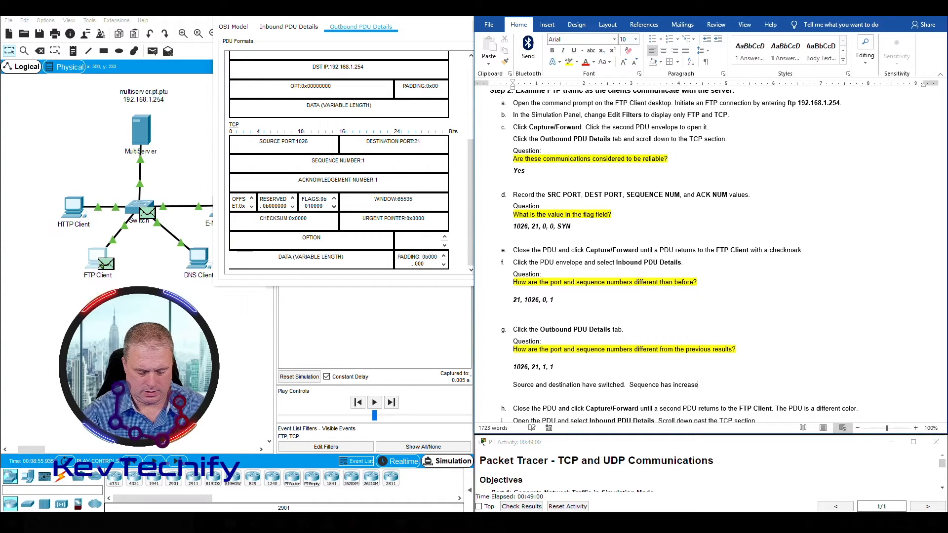
pyautogui.press('BackSpace')
pyautogui.press('BackSpace')
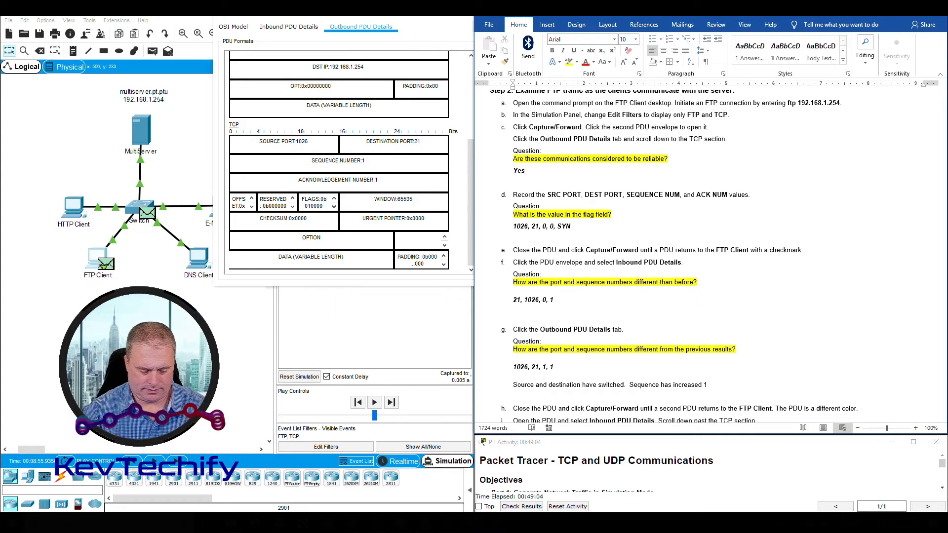
pyautogui.write('to 1.')
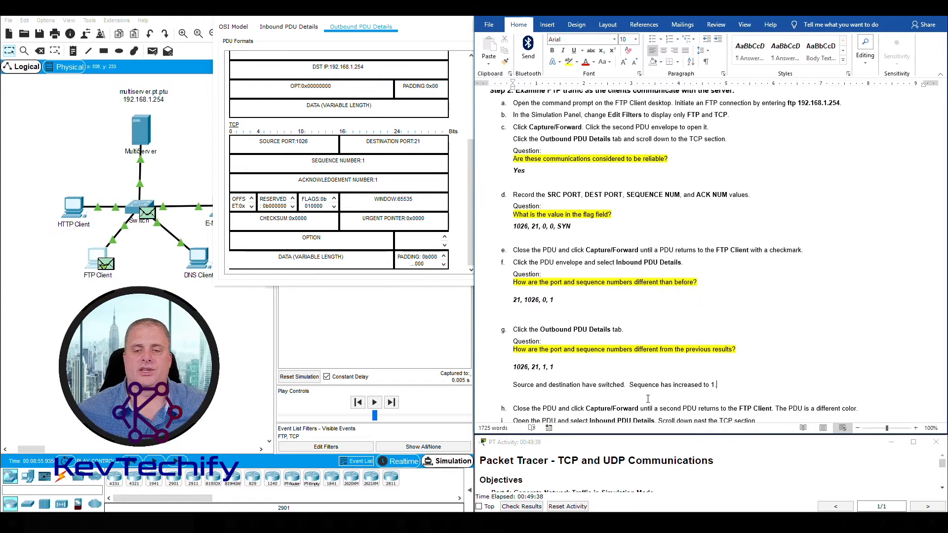
# Close the PDU details and advance the simulation event by event until the second, differently coloured PDU returns to the FTP Client
pyautogui.scroll(-3, 648, 398)
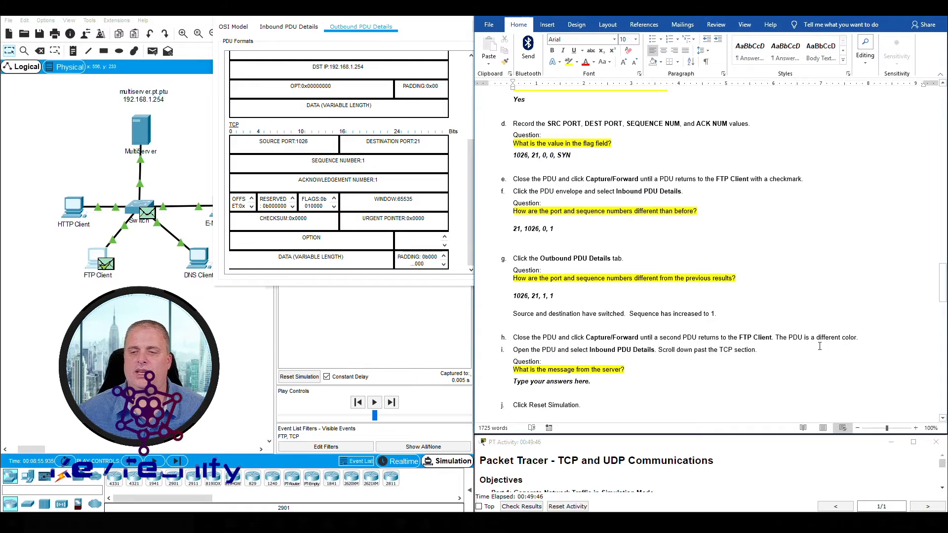
pyautogui.click(456, 20)
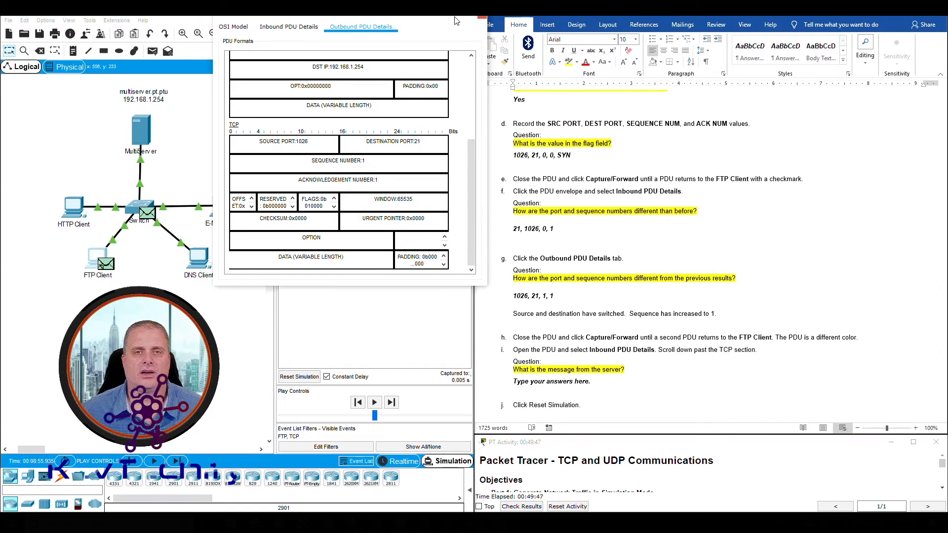
pyautogui.click(482, 19)
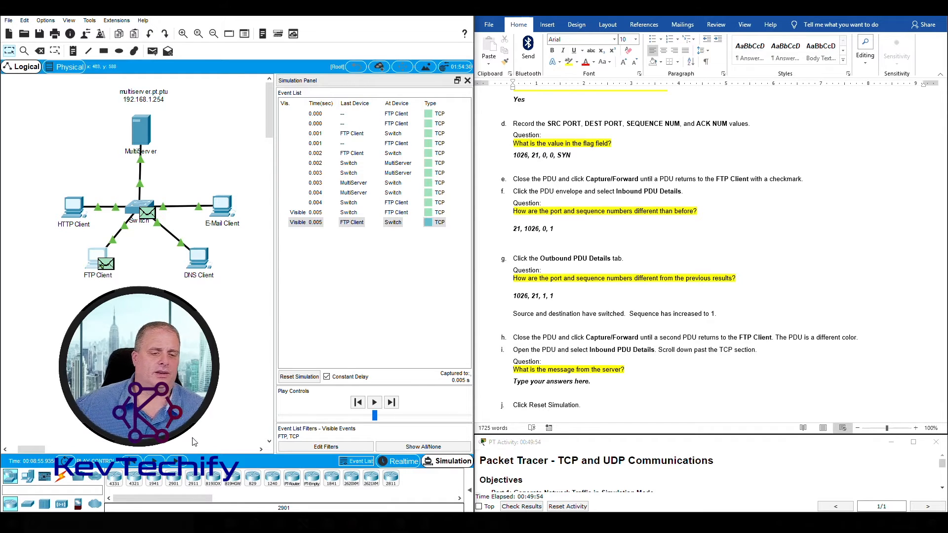
pyautogui.click(175, 463)
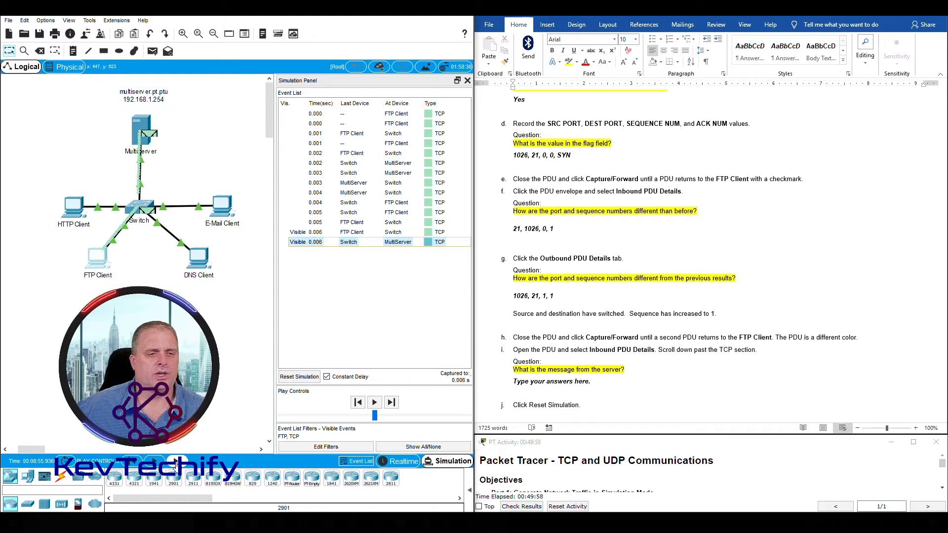
pyautogui.click(175, 463)
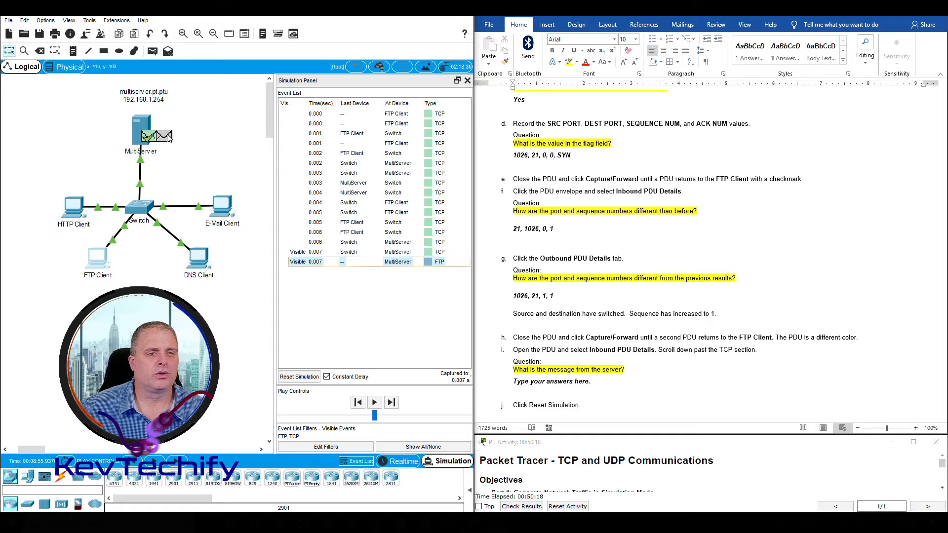
pyautogui.click(179, 463)
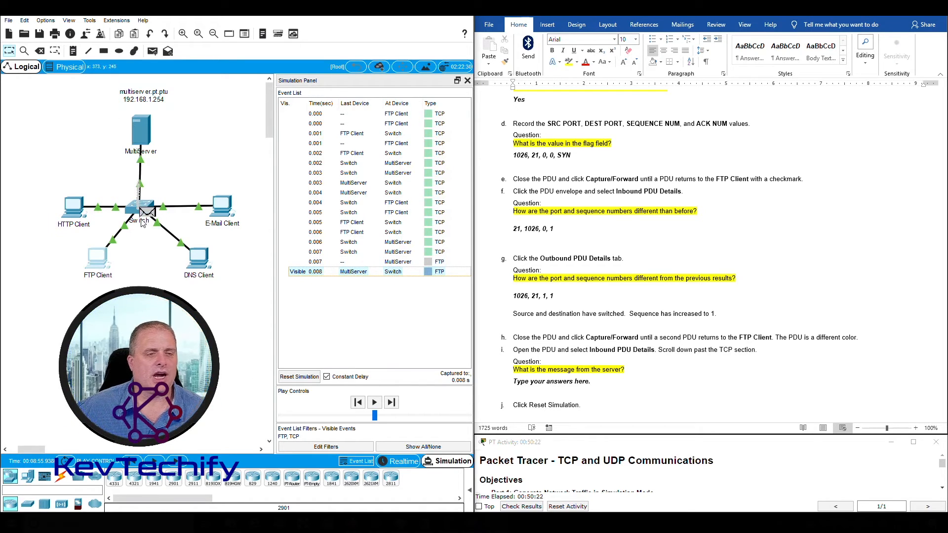
pyautogui.click(177, 463)
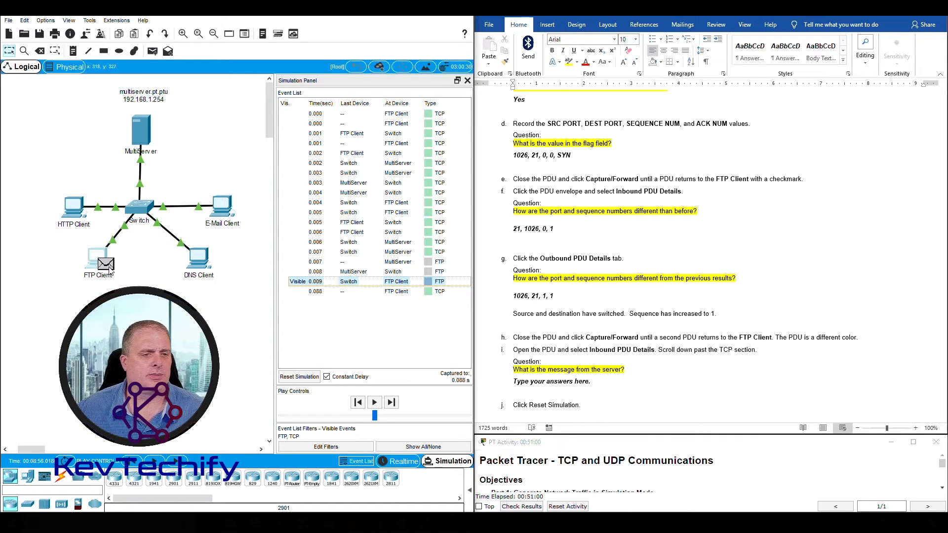
# Open the PDU at the FTP Client and examine the server message in the FTP Response section of its inbound details
pyautogui.click(109, 266)
pyautogui.moveTo(453, 116); pyautogui.dragTo(326, 21)
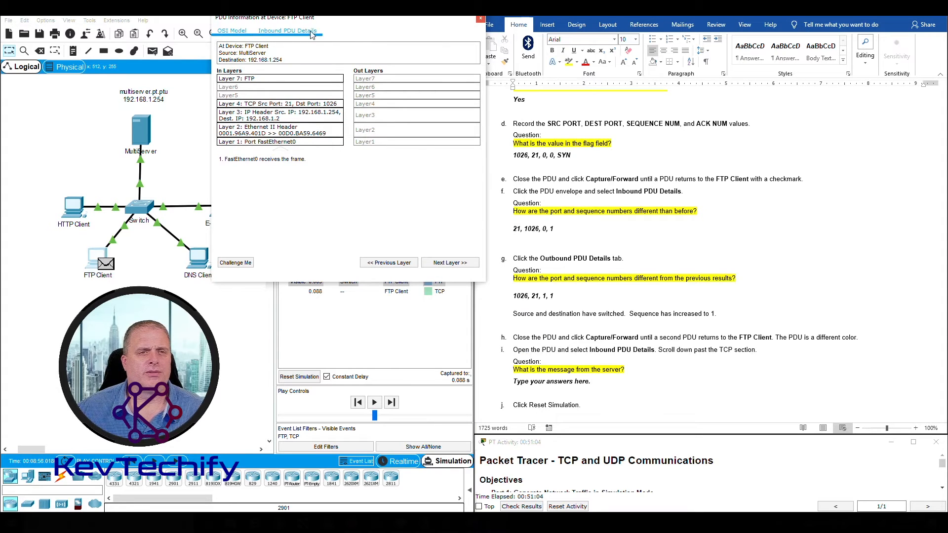
pyautogui.click(280, 37)
pyautogui.scroll(-8, 323, 156)
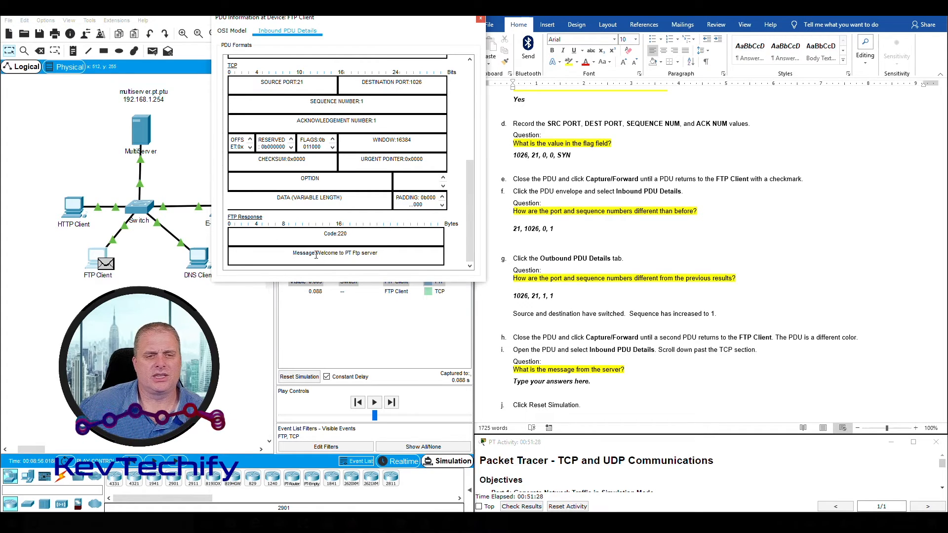
pyautogui.moveTo(318, 254); pyautogui.dragTo(378, 255)
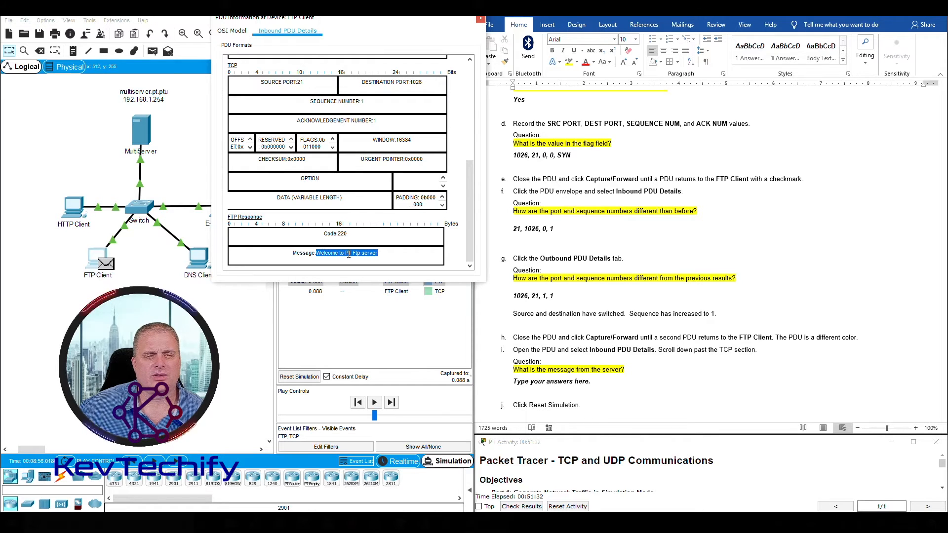
# Replace the step 2i answer placeholder with "Welcome to the PT FTP Server."
pyautogui.click(576, 385)
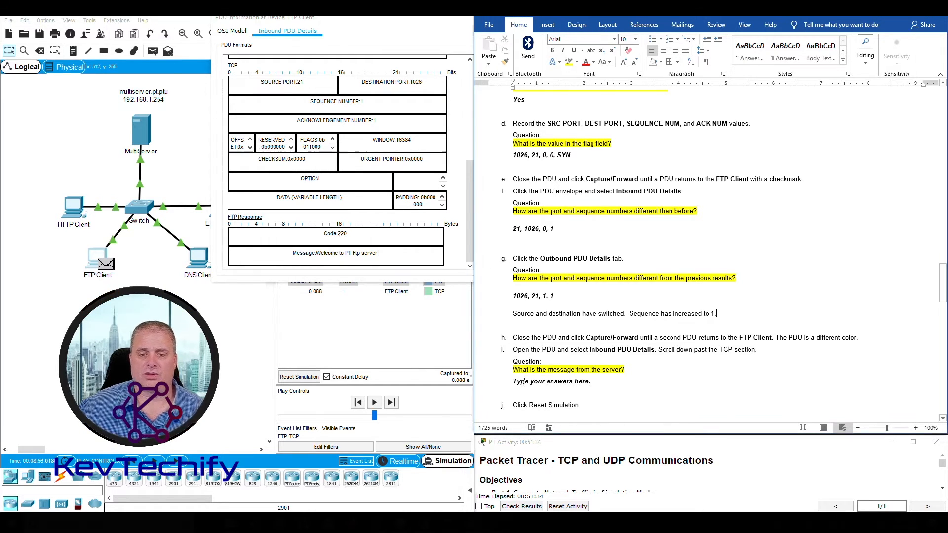
pyautogui.moveTo(514, 382); pyautogui.dragTo(597, 382)
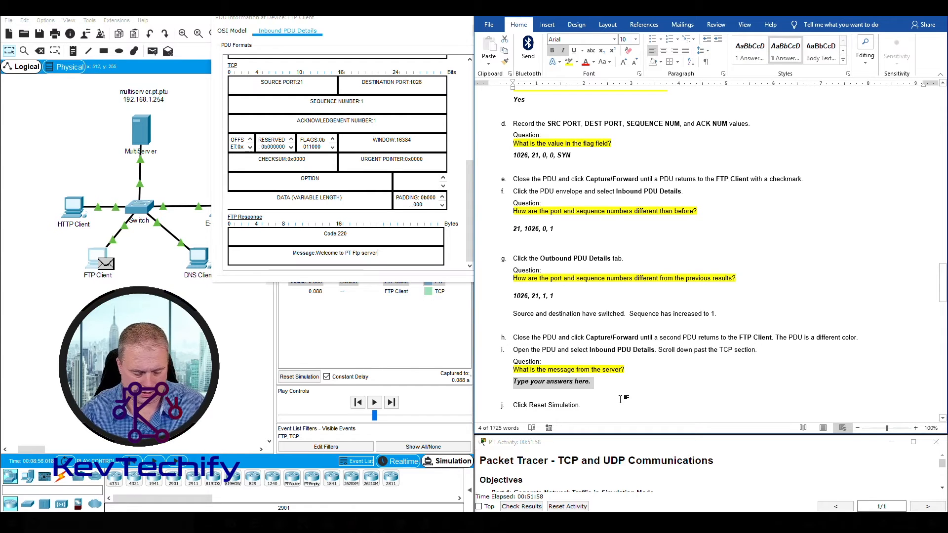
pyautogui.write('Welcome to the PT')
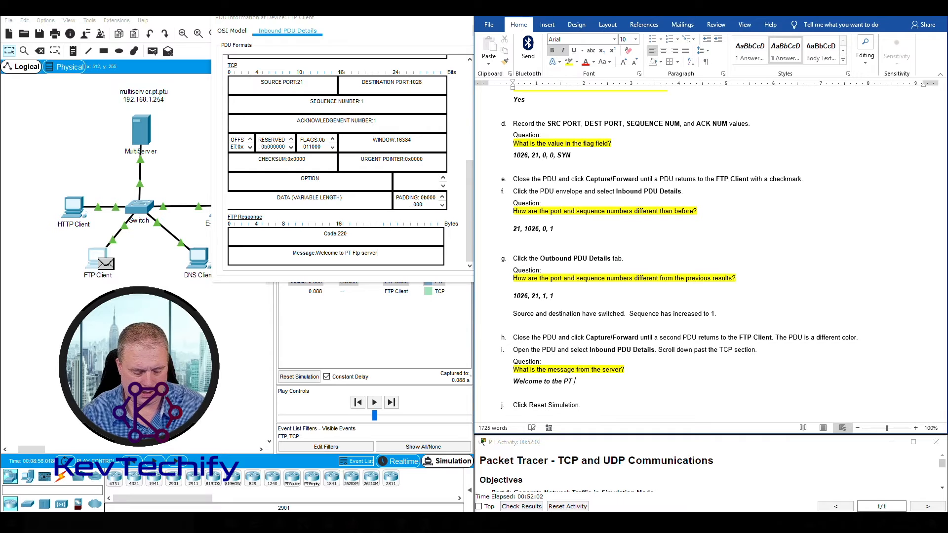
pyautogui.write(' FTP Server.')
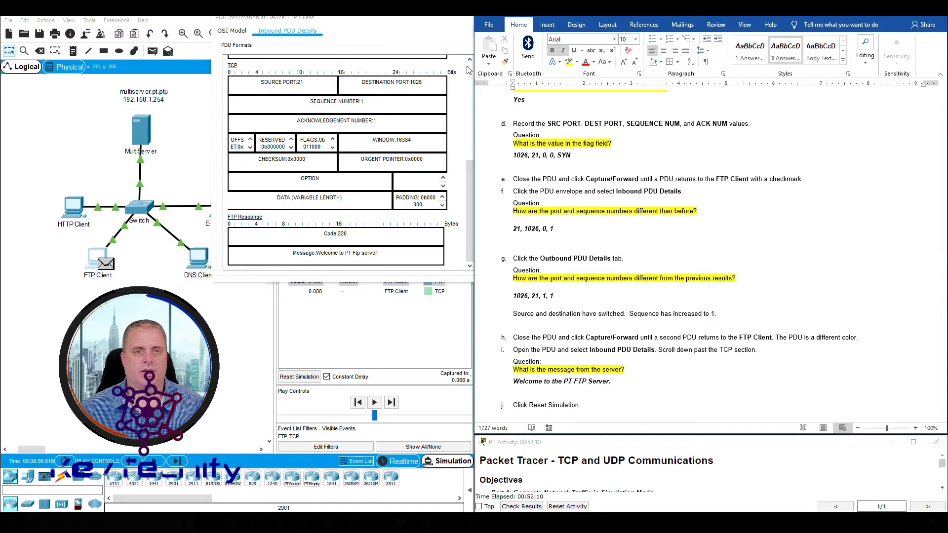
# Close the PDU details and reset the simulation
pyautogui.moveTo(457, 20); pyautogui.dragTo(391, 23)
pyautogui.click(414, 22)
pyautogui.click(300, 377)
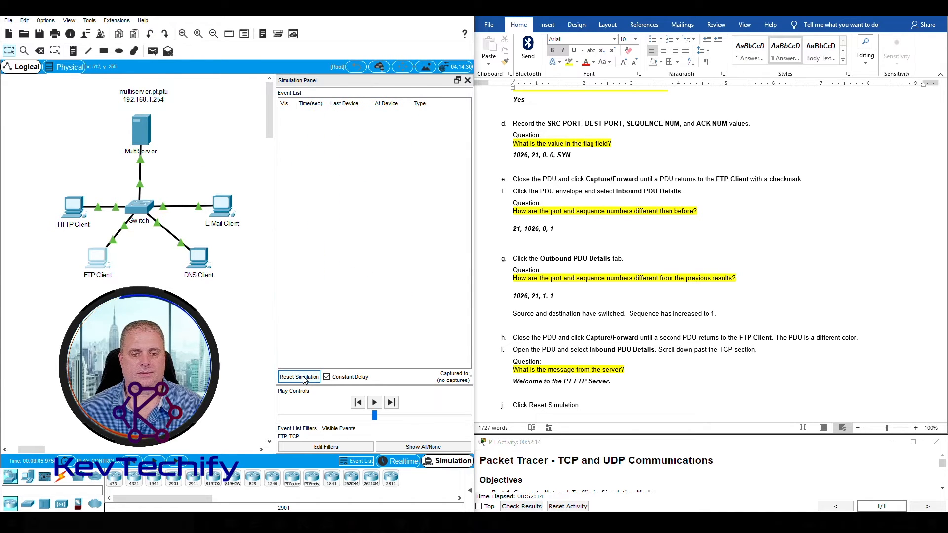
# Review the worksheet's Part 2 Step 3 instructions and the Part 1 Step 4 instructions for generating DNS traffic
pyautogui.click(662, 396)
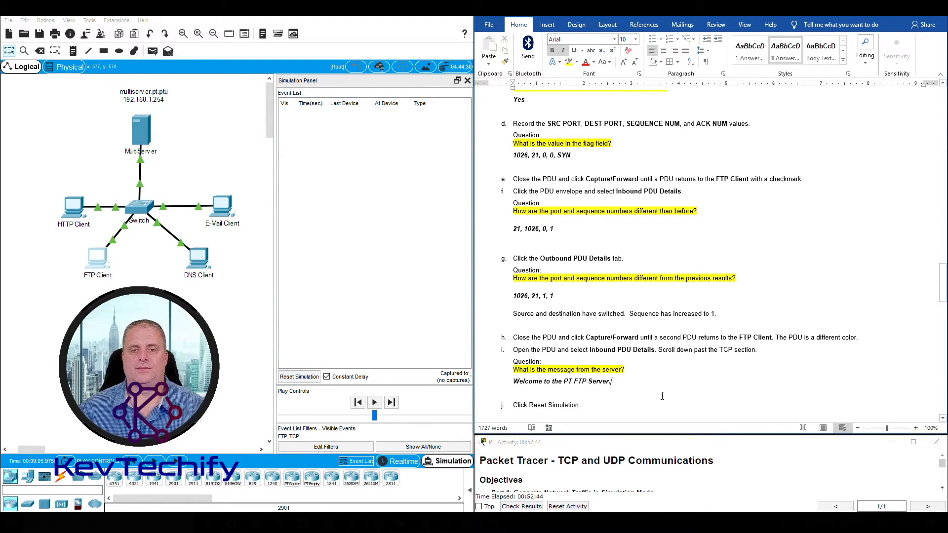
pyautogui.scroll(-5, 662, 396)
pyautogui.scroll(-2, 662, 396)
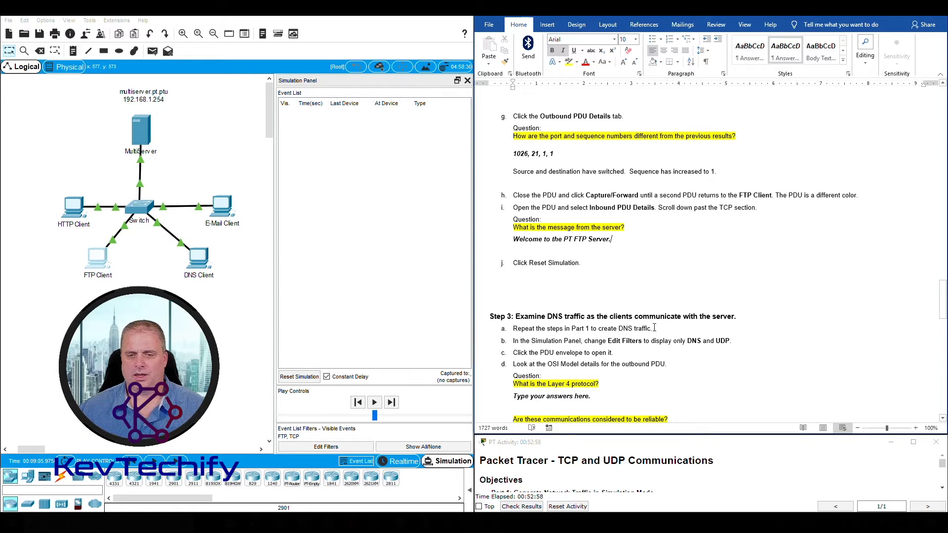
pyautogui.scroll(10, 654, 328)
pyautogui.scroll(10, 656, 329)
pyautogui.scroll(8, 655, 329)
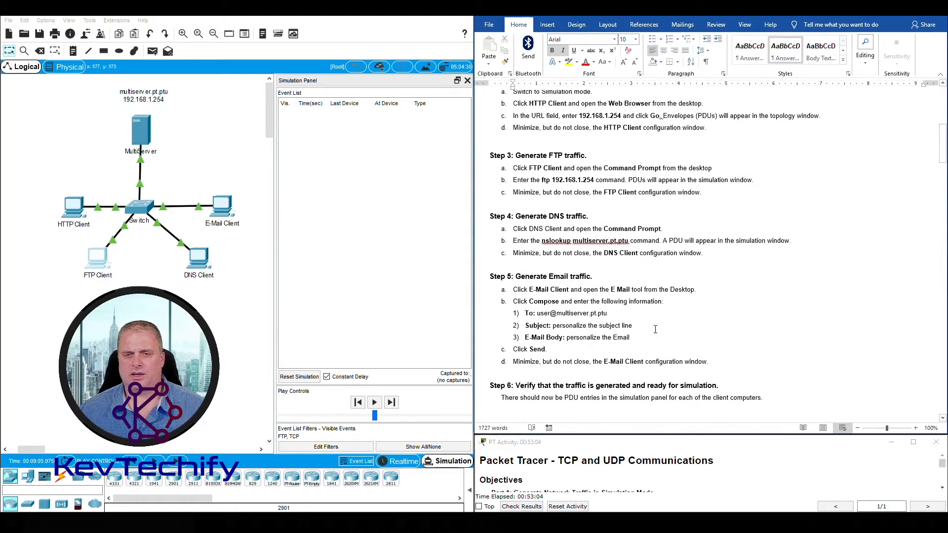
pyautogui.click(492, 216)
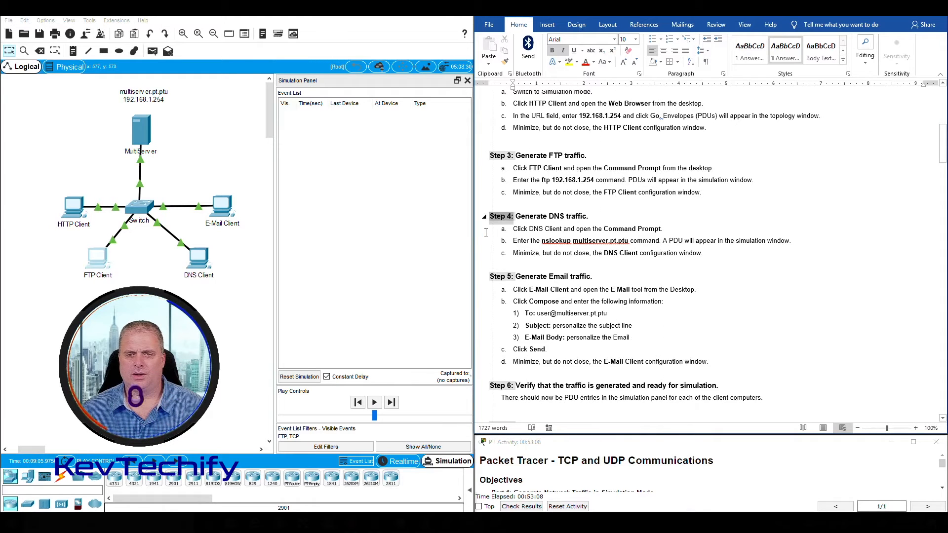
pyautogui.click(515, 216)
pyautogui.moveTo(515, 216); pyautogui.dragTo(713, 256)
pyautogui.click(713, 258)
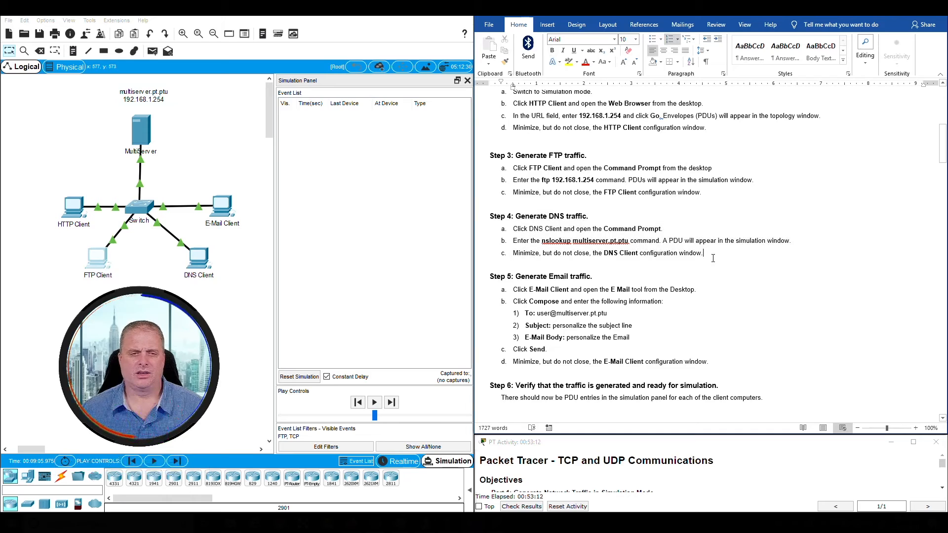
# Run nslookup multiserver.pt.ptu in the DNS Client's command prompt to generate DNS traffic
pyautogui.click(198, 259)
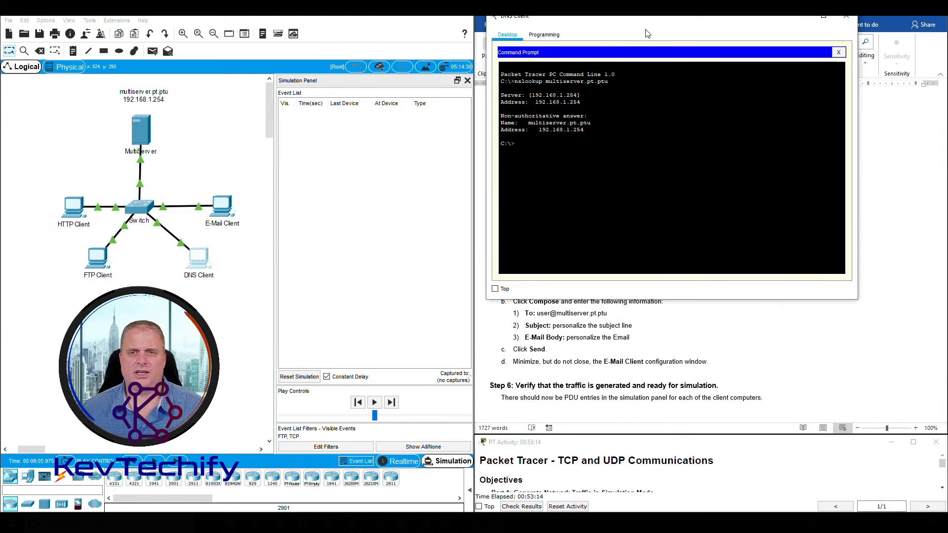
pyautogui.moveTo(660, 22); pyautogui.dragTo(261, 20)
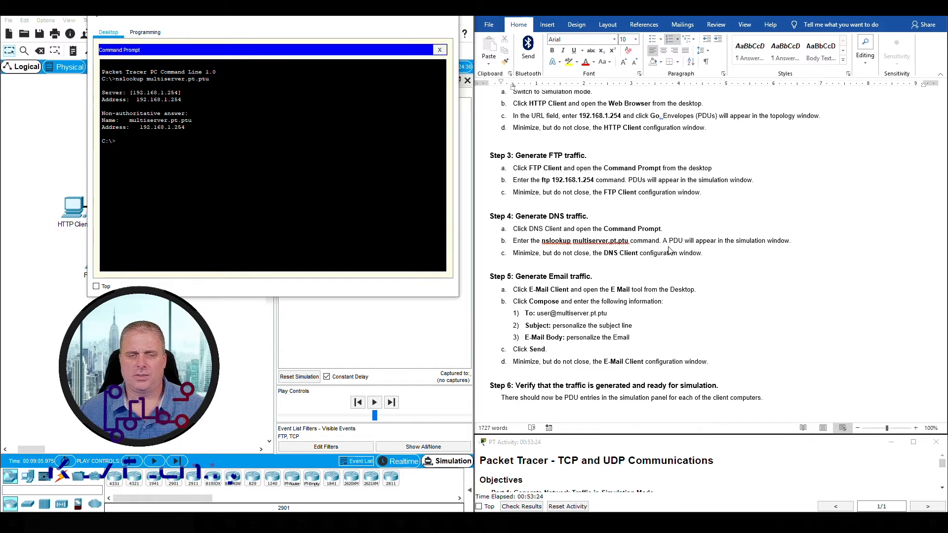
pyautogui.moveTo(341, 21); pyautogui.dragTo(724, 21)
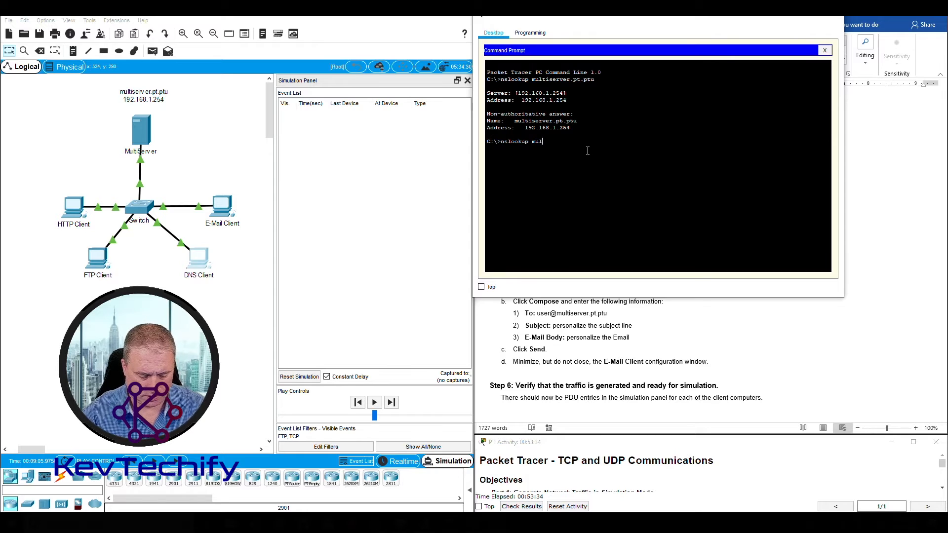
pyautogui.write('server.pt.ptu')
pyautogui.press('Return')
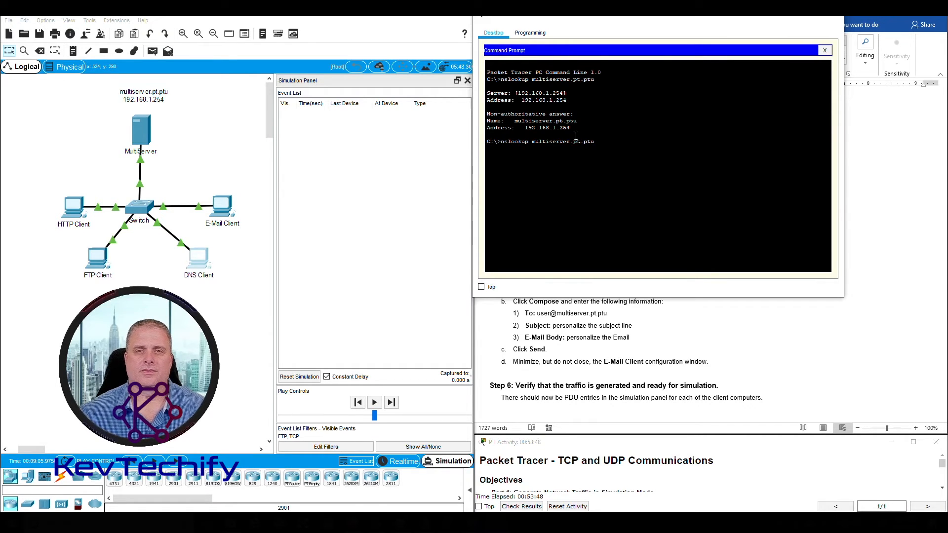
# Uncover the worksheet and return to the Part 2 Step 3 instructions on examining DNS traffic
pyautogui.moveTo(595, 22); pyautogui.dragTo(220, 31)
pyautogui.scroll(-4, 938, 156)
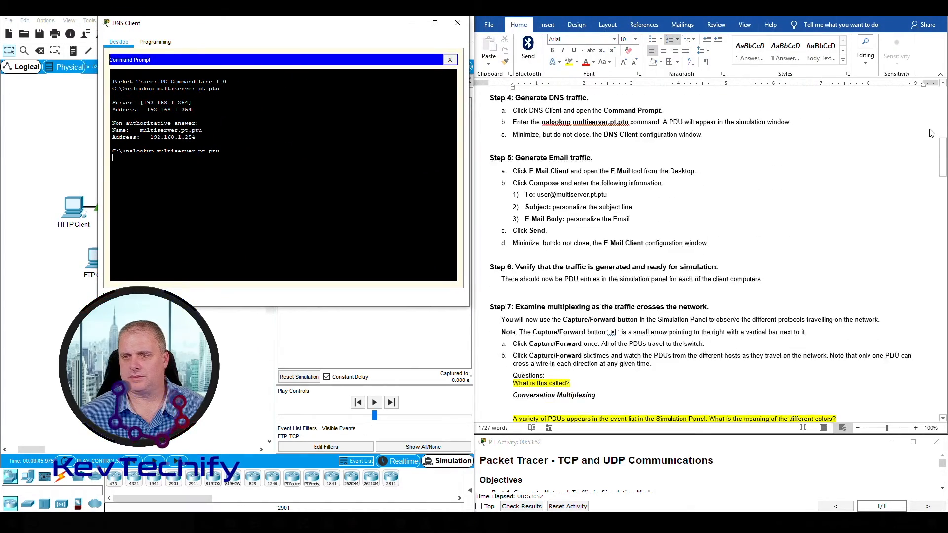
pyautogui.scroll(-20, 938, 156)
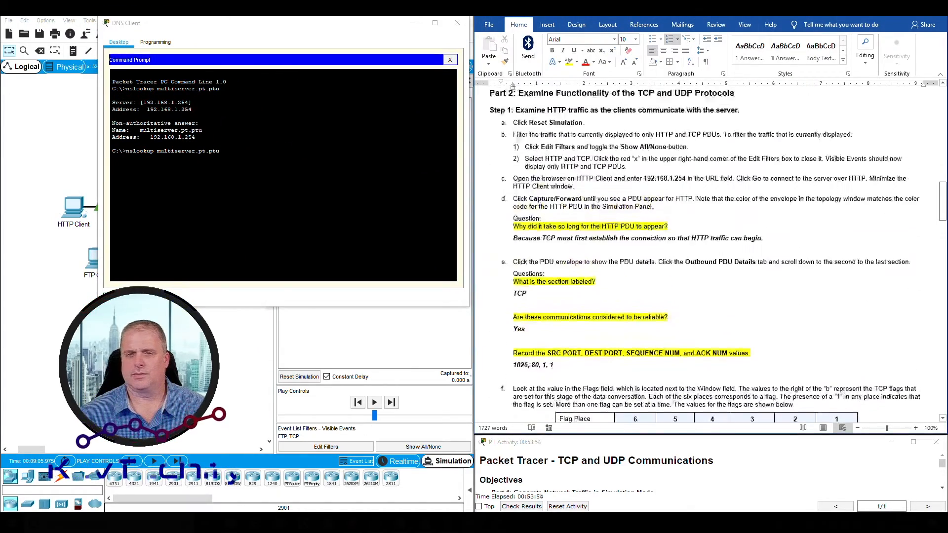
pyautogui.scroll(-20, 711, 257)
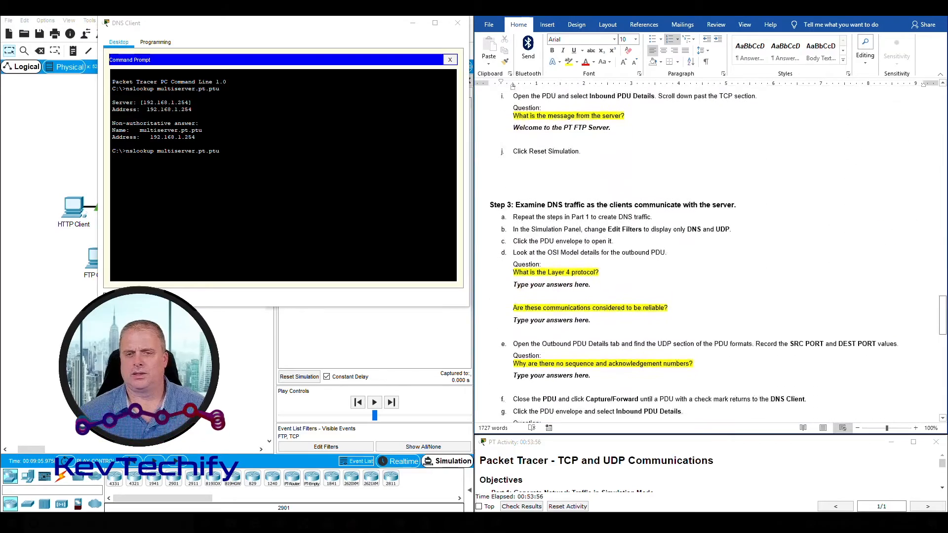
pyautogui.scroll(5, 711, 257)
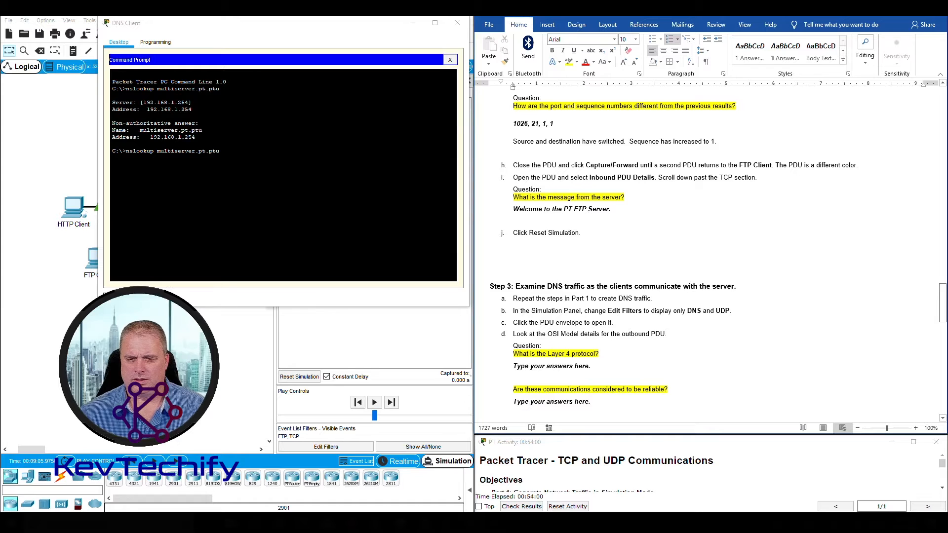
# Minimize the DNS Client window and set the simulation's event filters to display only DNS and UDP
pyautogui.scroll(1, 711, 257)
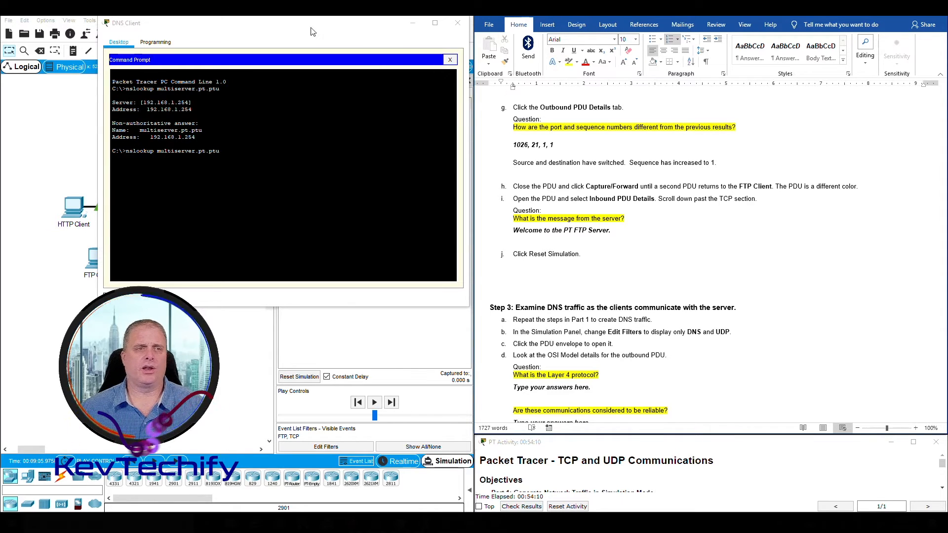
pyautogui.click(413, 23)
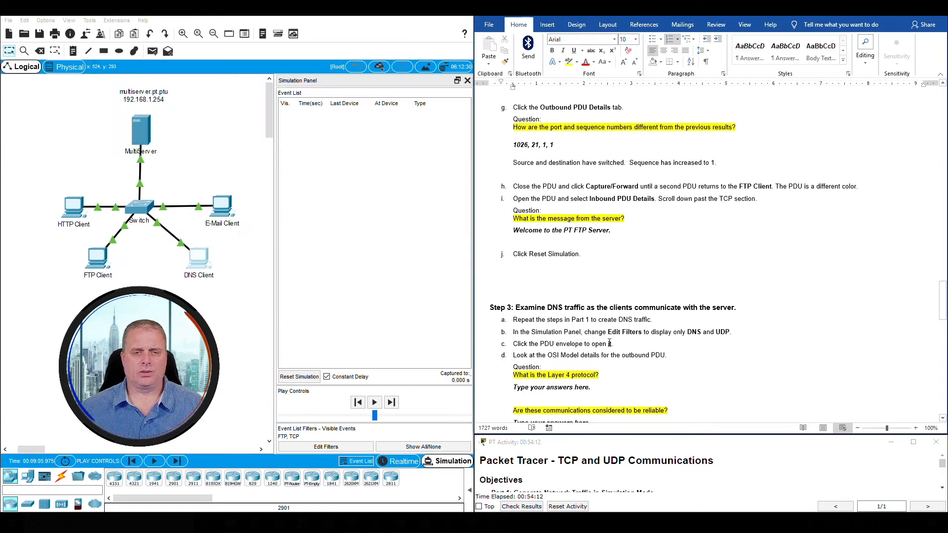
pyautogui.click(326, 447)
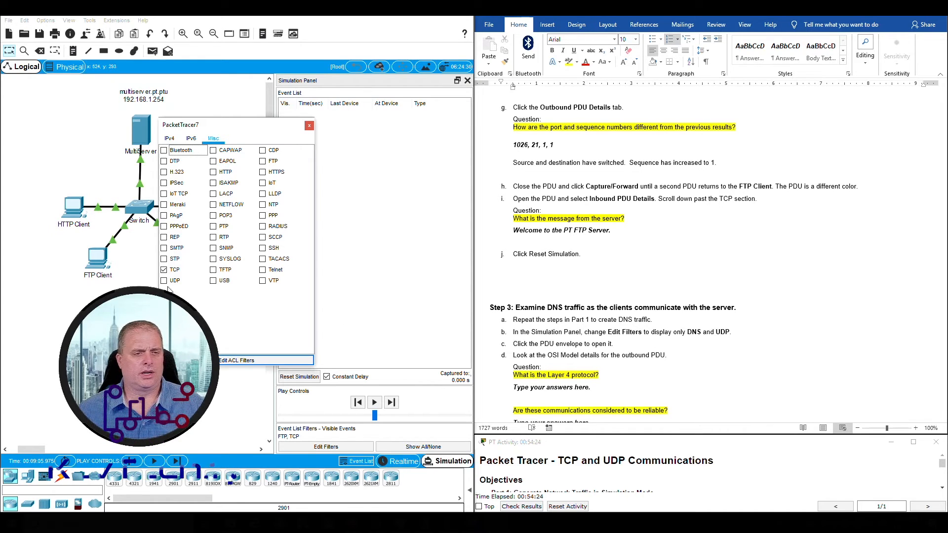
pyautogui.click(163, 270)
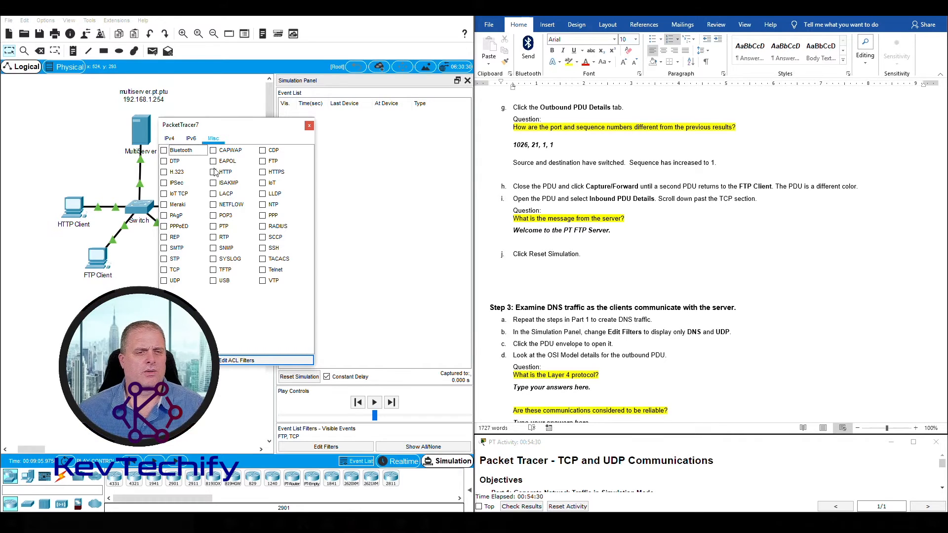
pyautogui.click(165, 280)
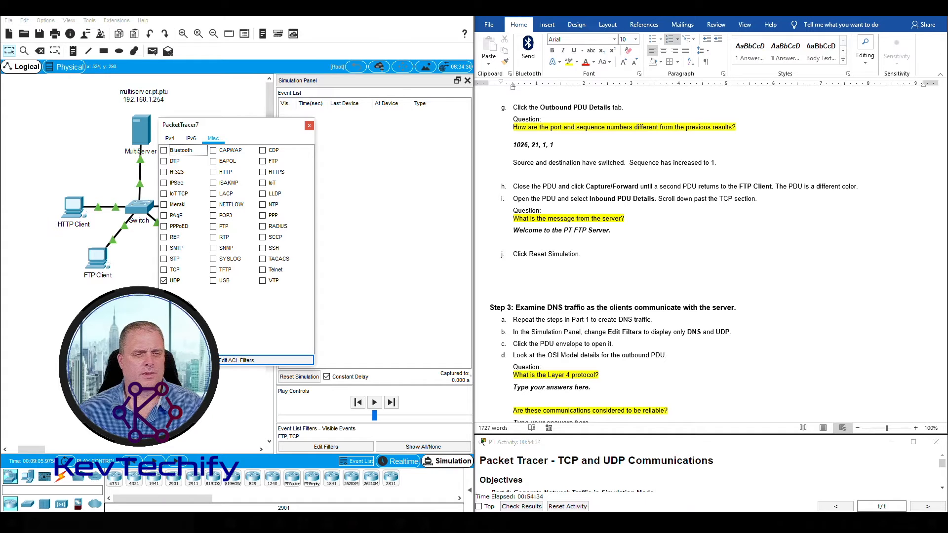
pyautogui.click(170, 139)
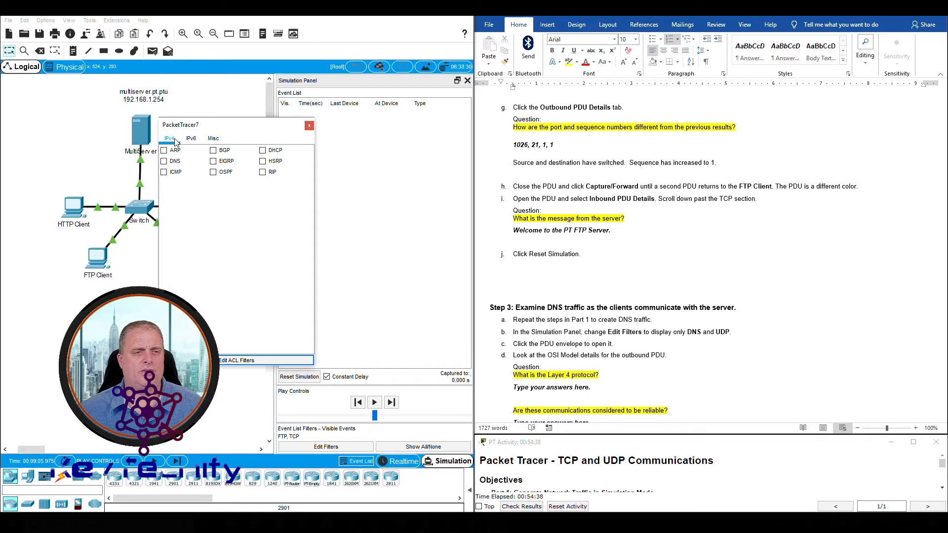
pyautogui.click(164, 161)
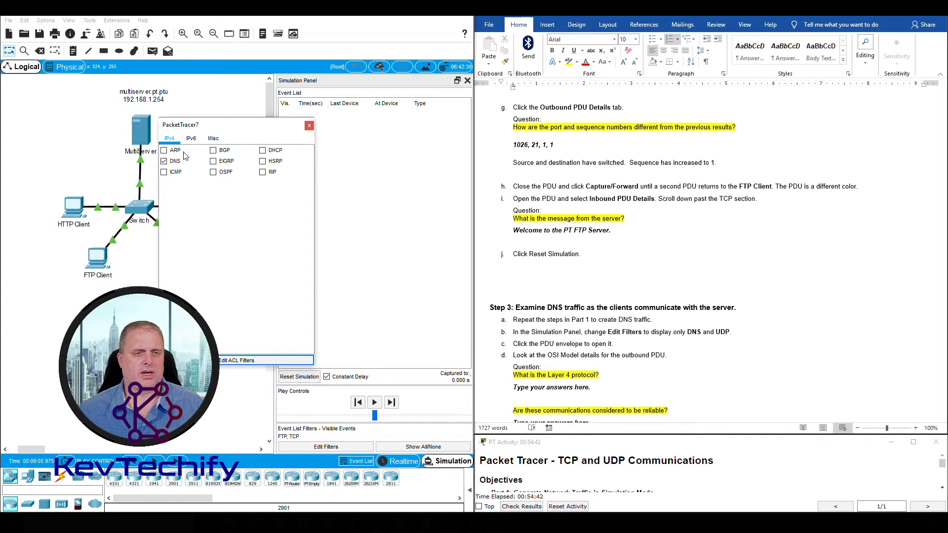
pyautogui.click(215, 140)
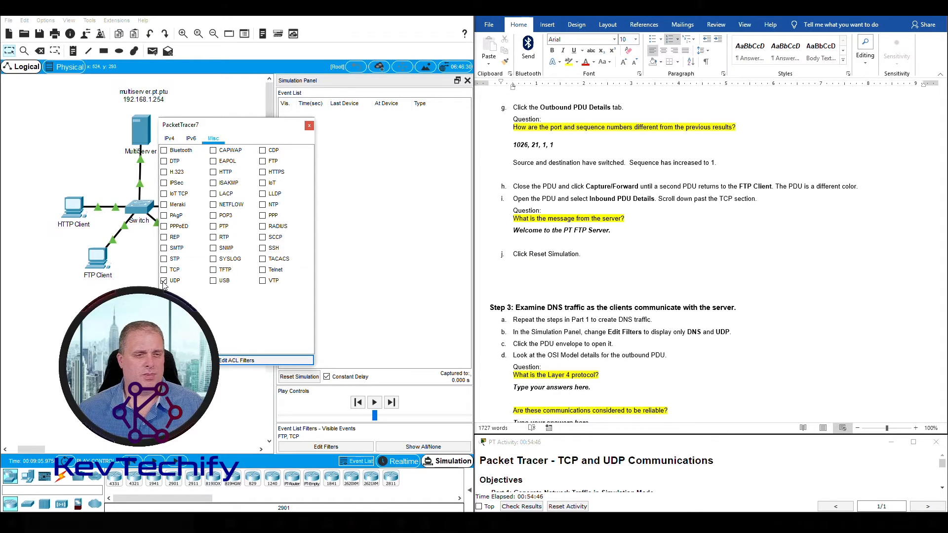
pyautogui.click(169, 138)
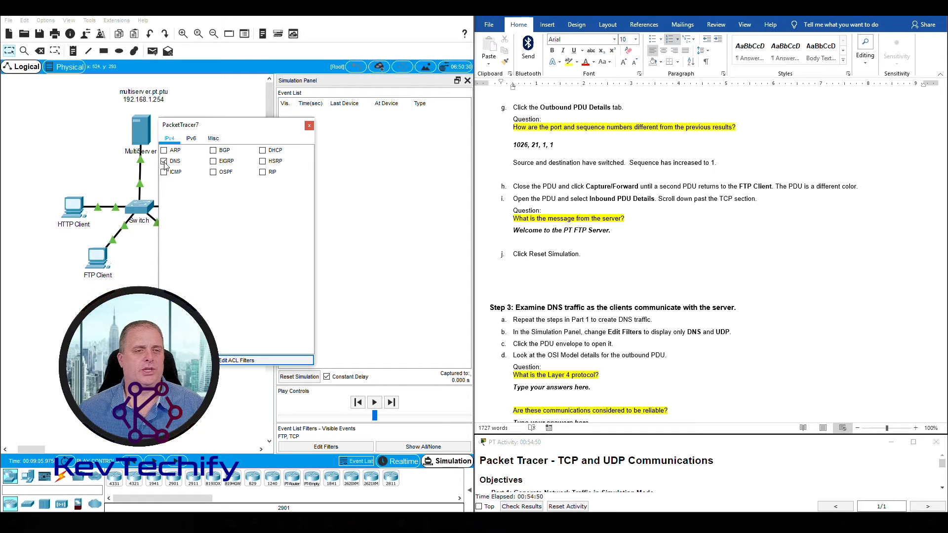
pyautogui.click(191, 139)
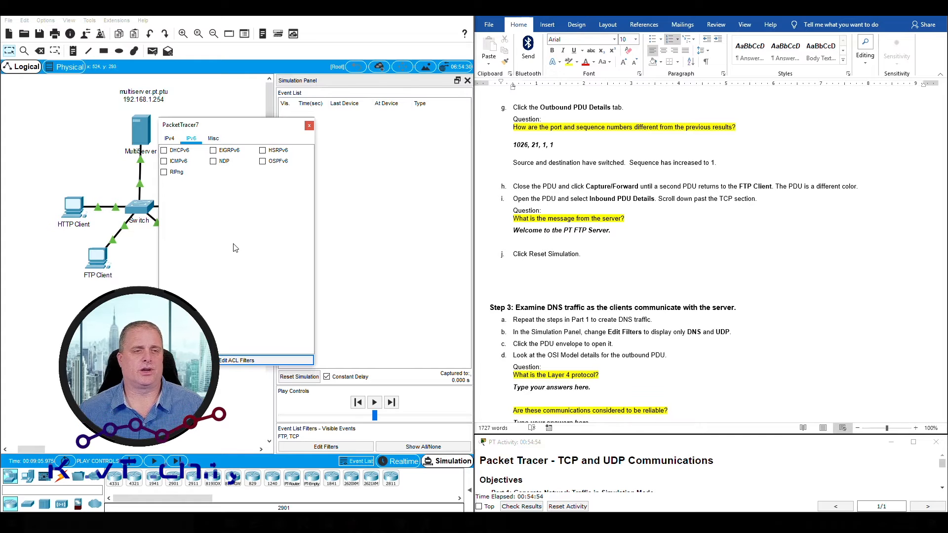
pyautogui.click(310, 126)
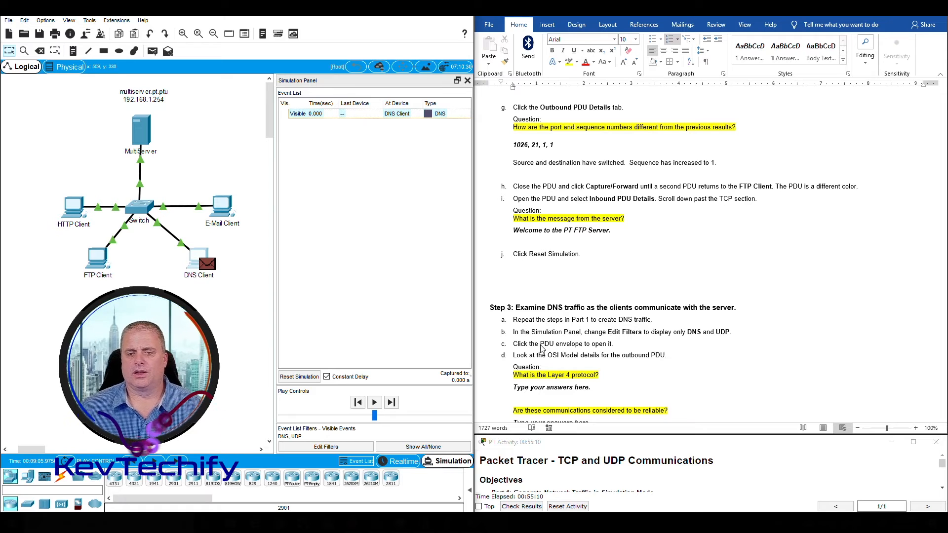
# Open the PDU at the DNS Client and examine its OSI Model details and the UDP section of the outbound PDU
pyautogui.click(206, 264)
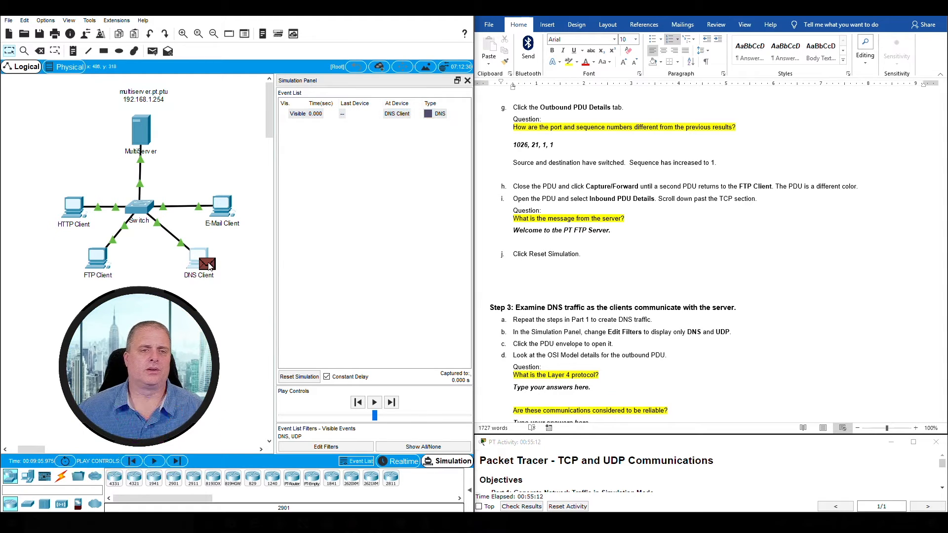
pyautogui.moveTo(430, 125); pyautogui.dragTo(268, 20)
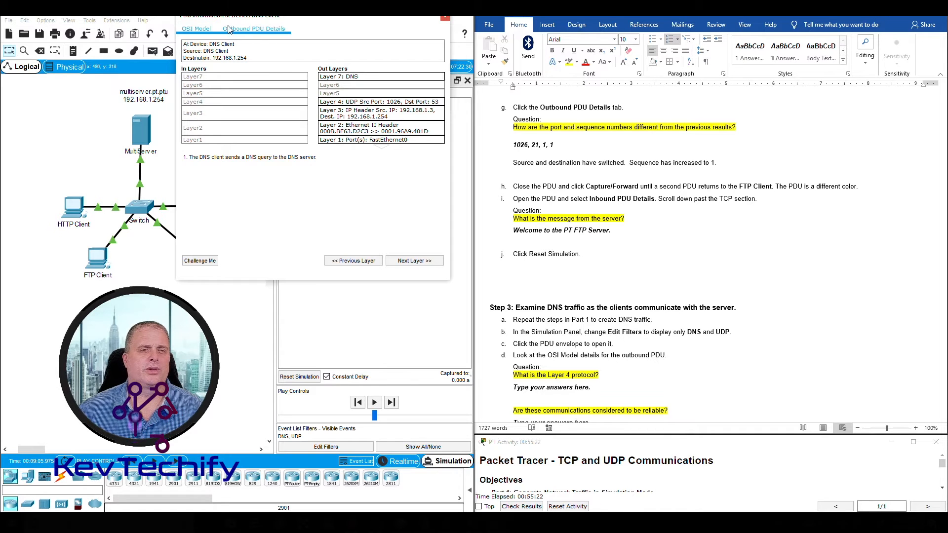
pyautogui.click(261, 31)
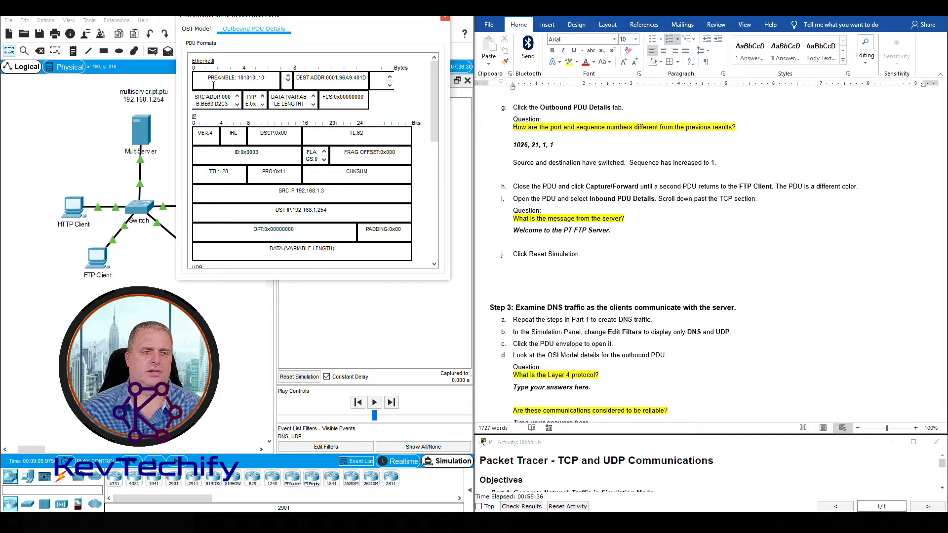
pyautogui.scroll(-5, 200, 125)
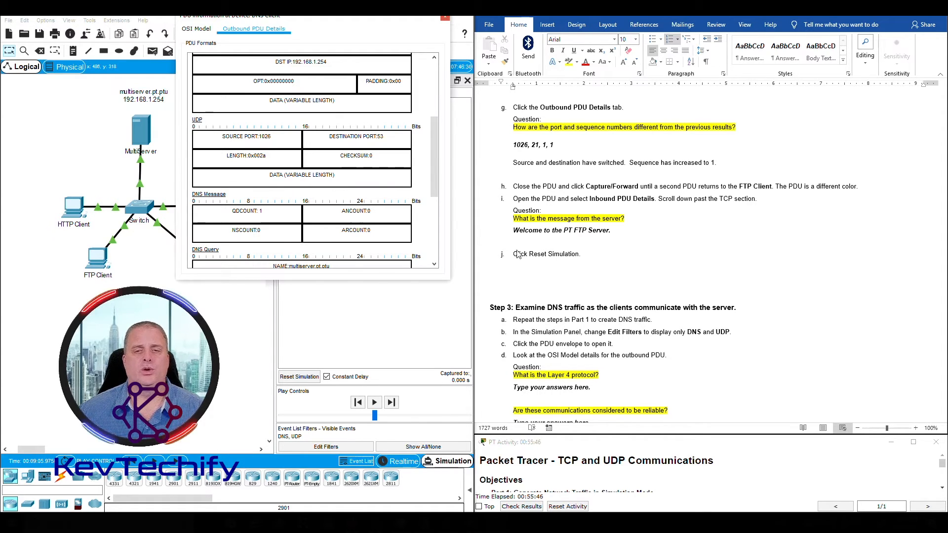
# Answer the Step 3d questions with UDP as the Layer 4 protocol and No for whether the communications are reliable
pyautogui.click(527, 385)
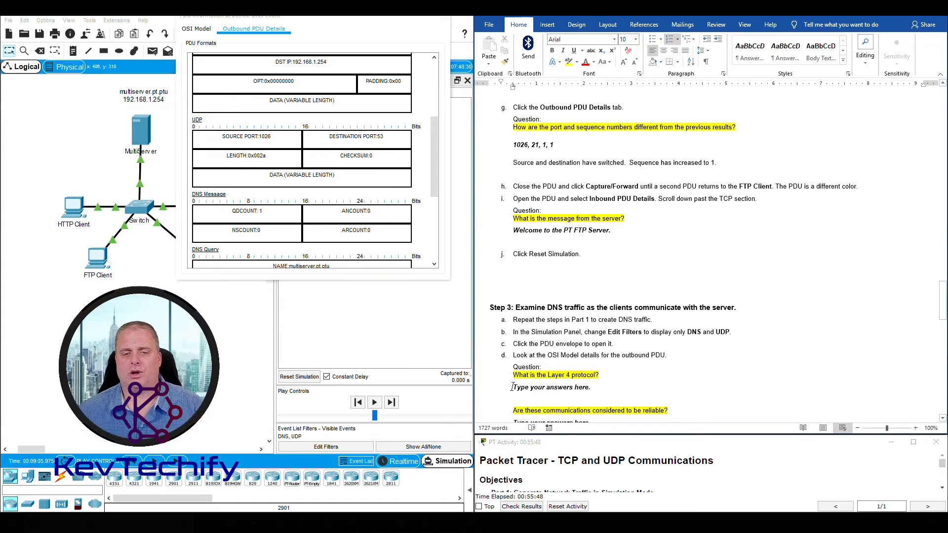
pyautogui.moveTo(515, 388); pyautogui.dragTo(590, 389)
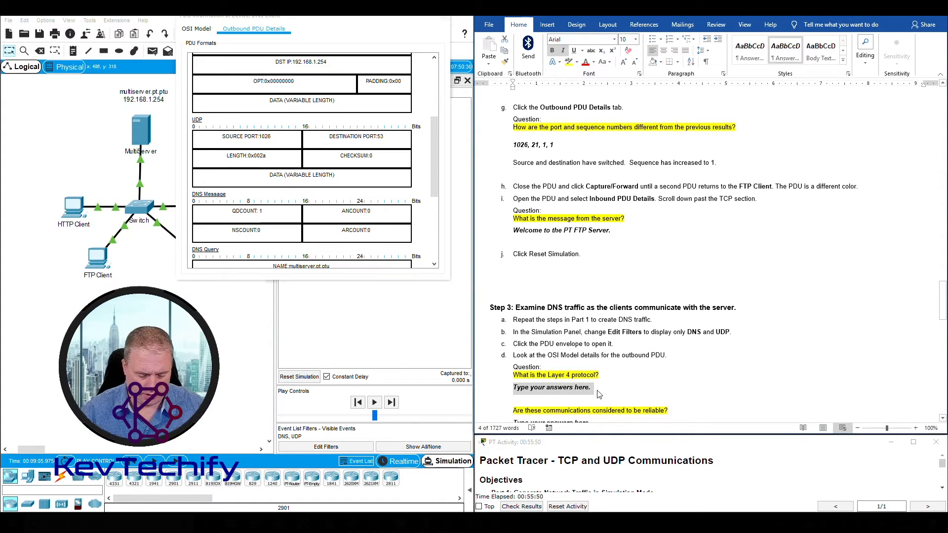
pyautogui.write('UDP')
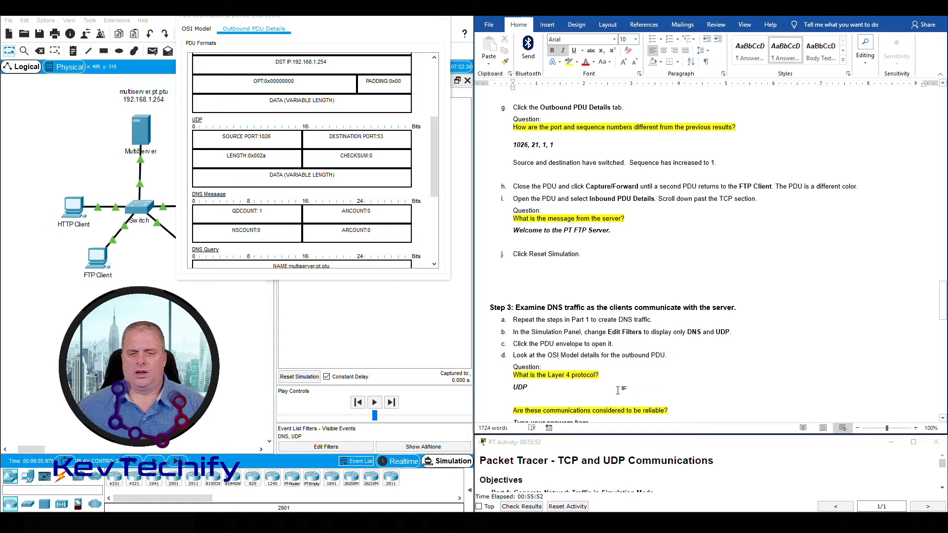
pyautogui.scroll(-2, 602, 382)
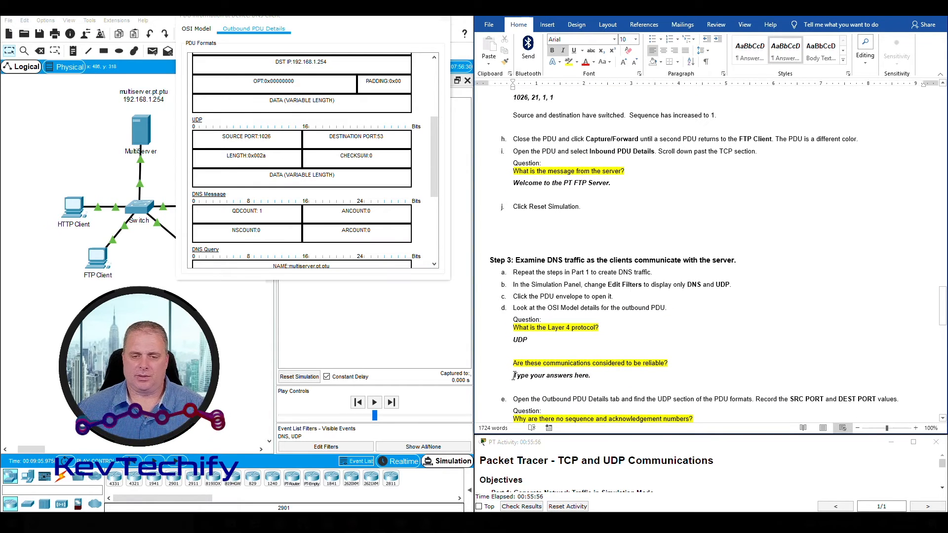
pyautogui.tripleClick(549, 377)
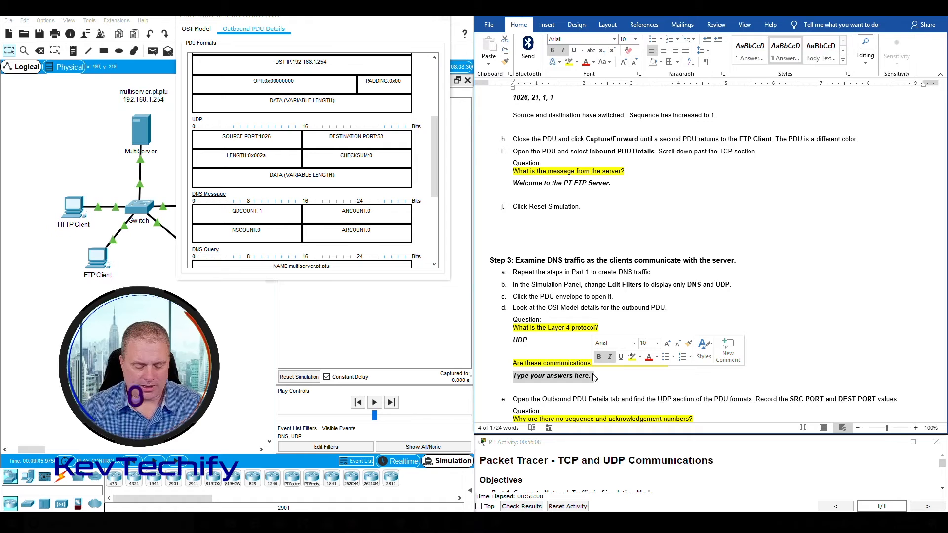
pyautogui.write('No')
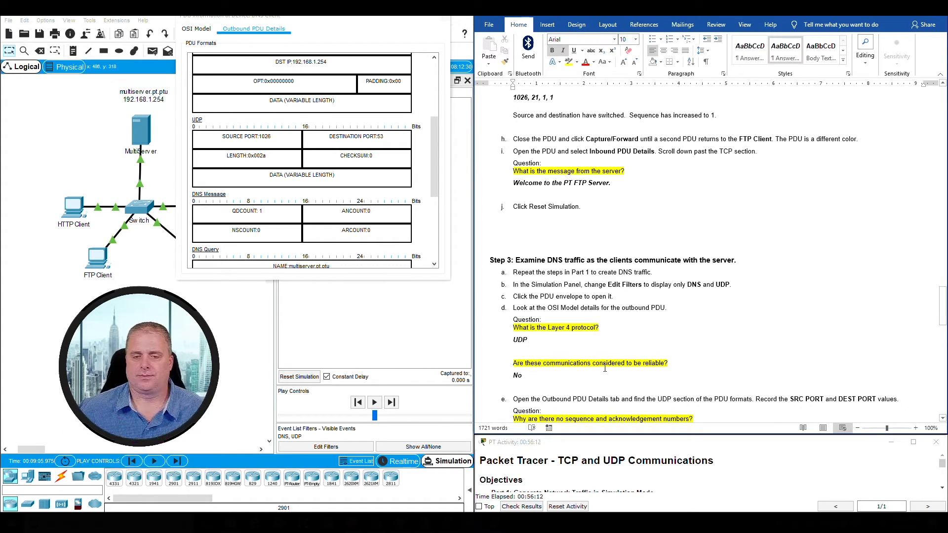
# Record the outbound PDU's UDP source and destination ports, 1026 and 53, in the Step 3e answer
pyautogui.scroll(-1, 592, 377)
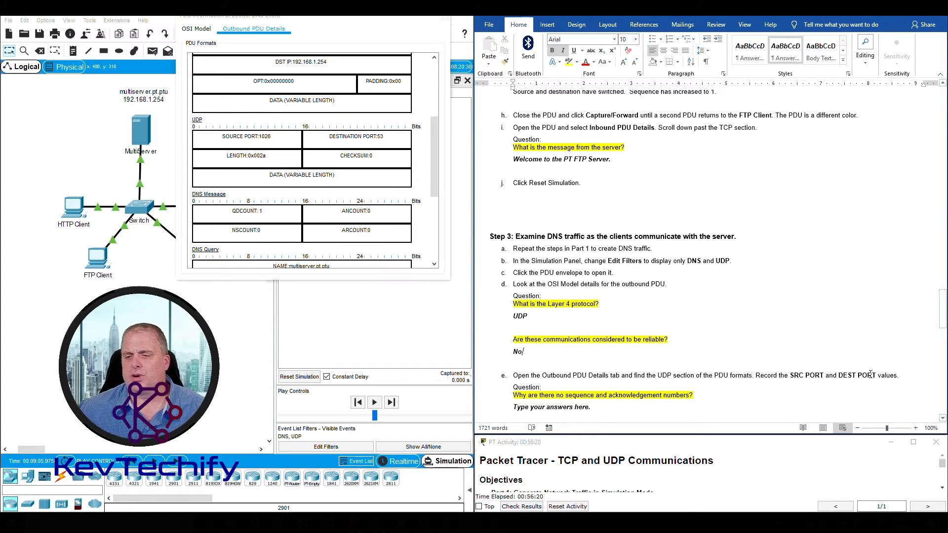
pyautogui.scroll(-1, 870, 373)
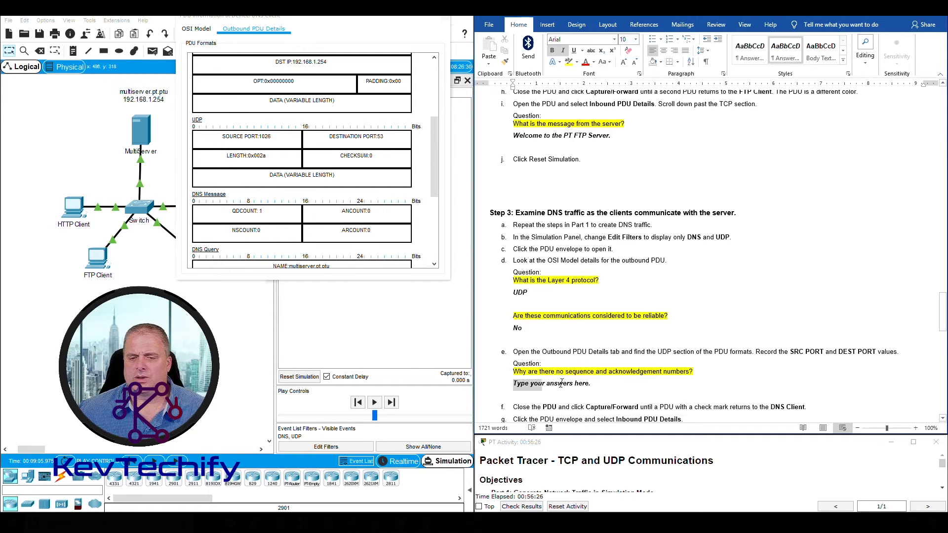
pyautogui.click(515, 385)
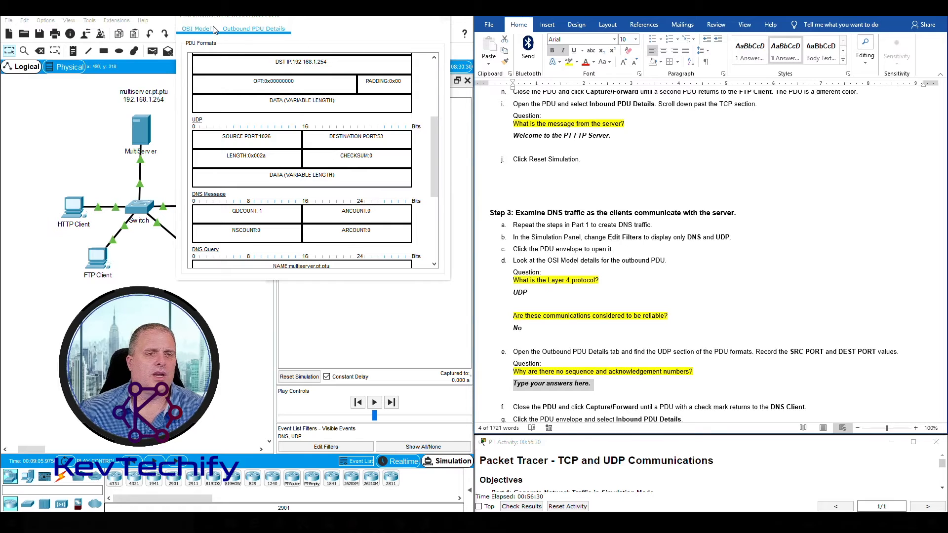
pyautogui.moveTo(222, 137); pyautogui.dragTo(283, 138)
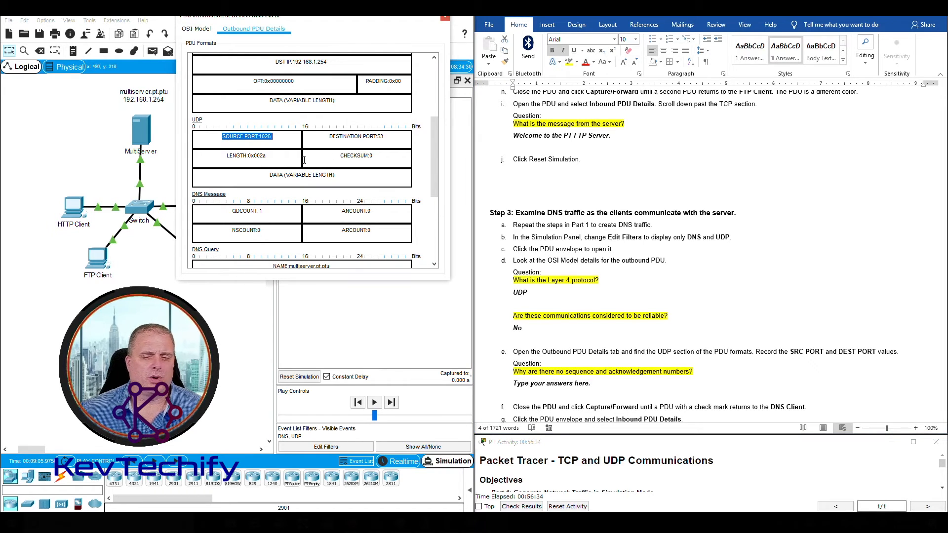
pyautogui.click(559, 390)
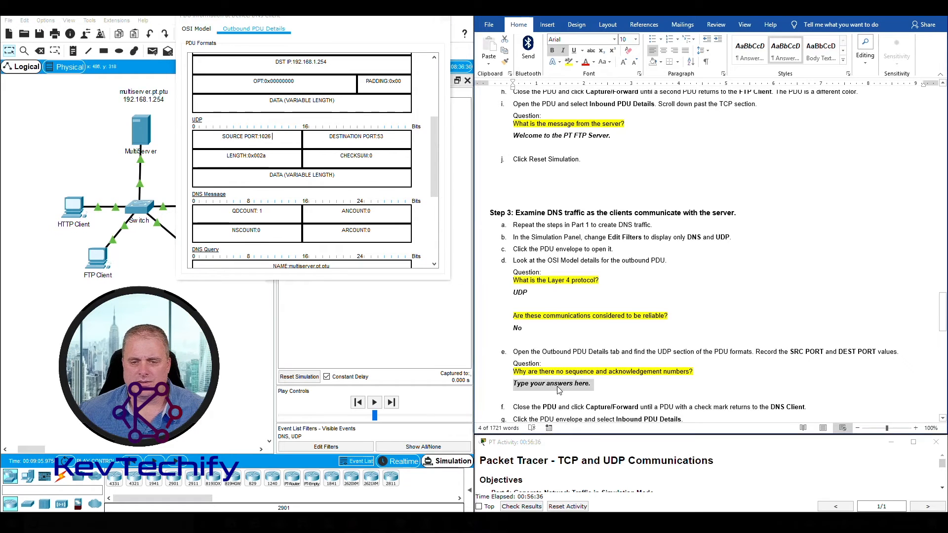
pyautogui.write('1026,')
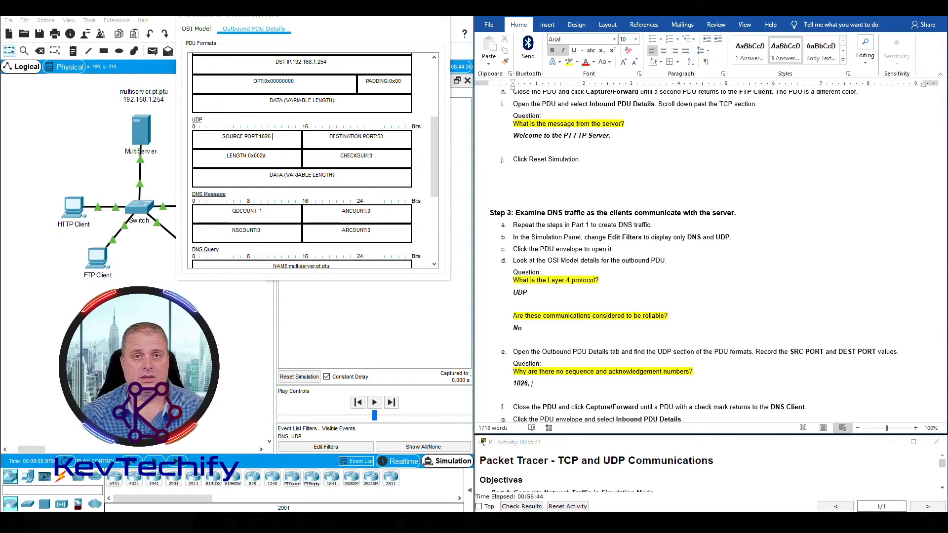
pyautogui.click(393, 130)
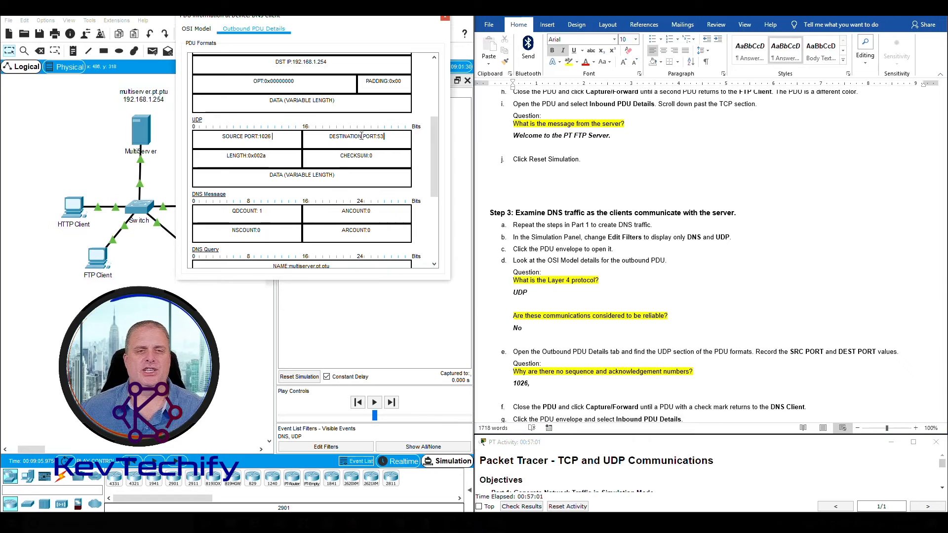
pyautogui.moveTo(329, 137); pyautogui.dragTo(373, 138)
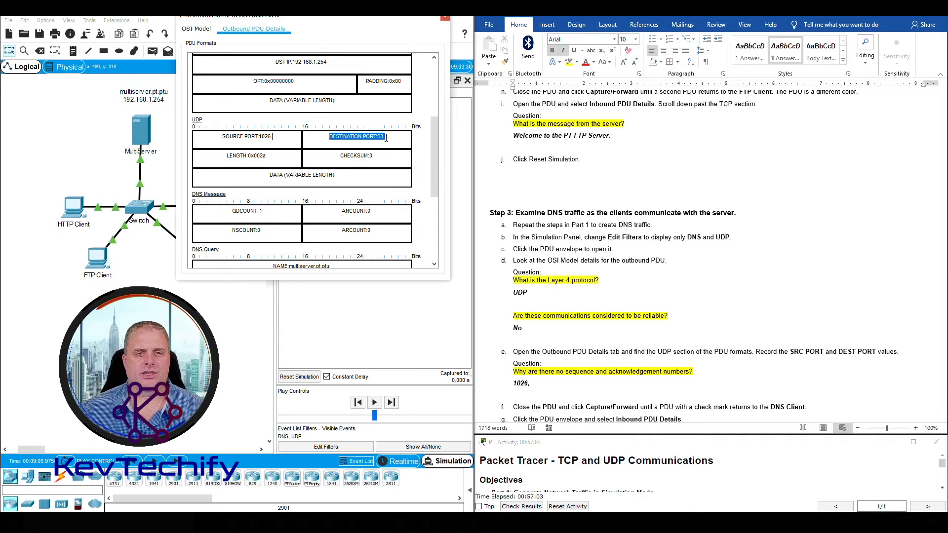
pyautogui.click(553, 385)
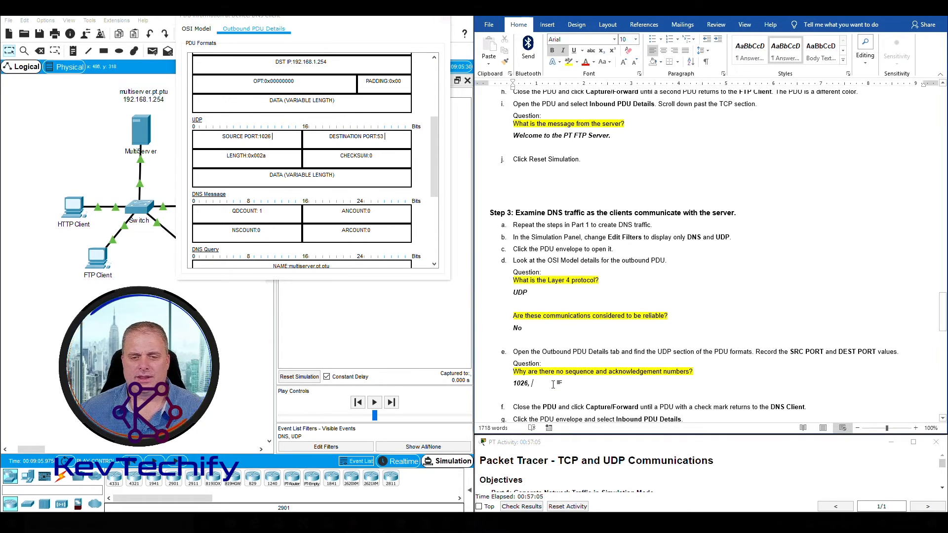
pyautogui.write('53')
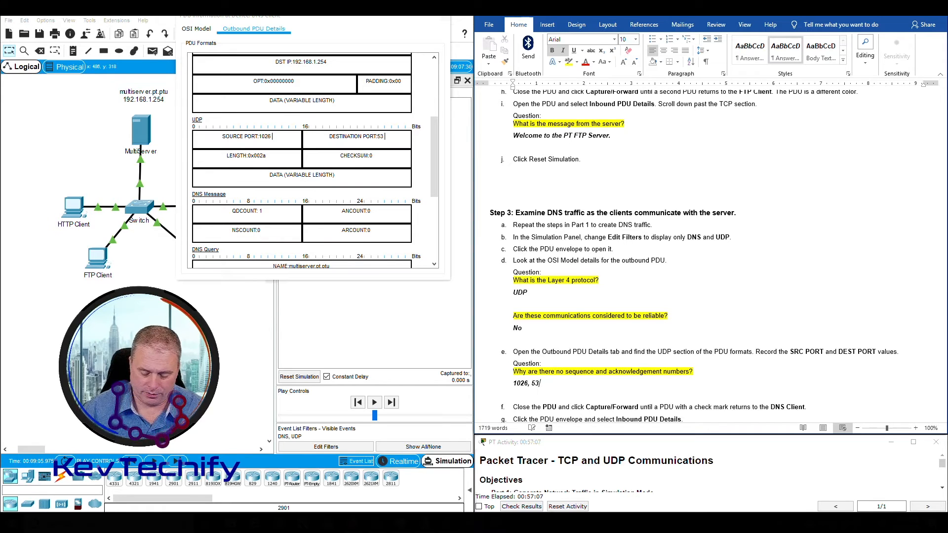
# Complete the Step 3e answer with the explanation "Because UDP does not need to establish a reliable connection."
pyautogui.write(',')
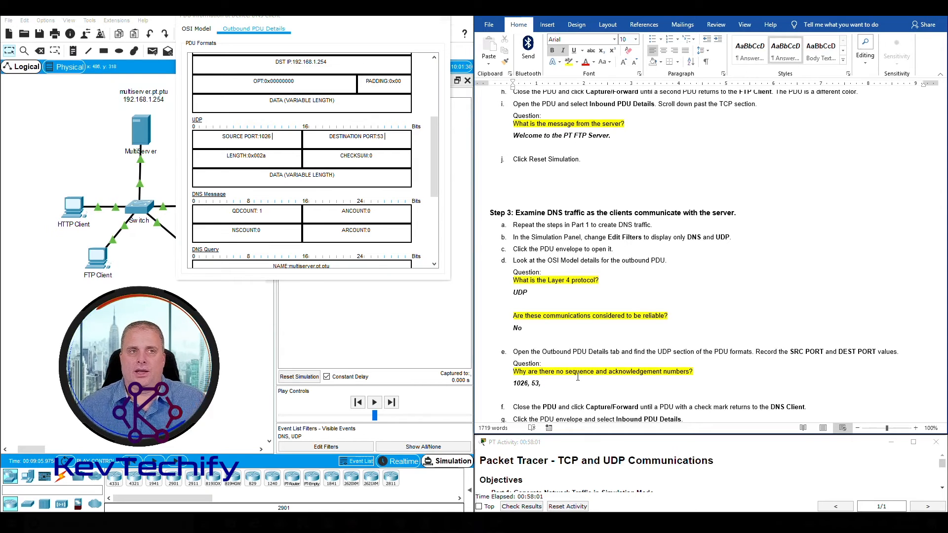
pyautogui.write('cause ')
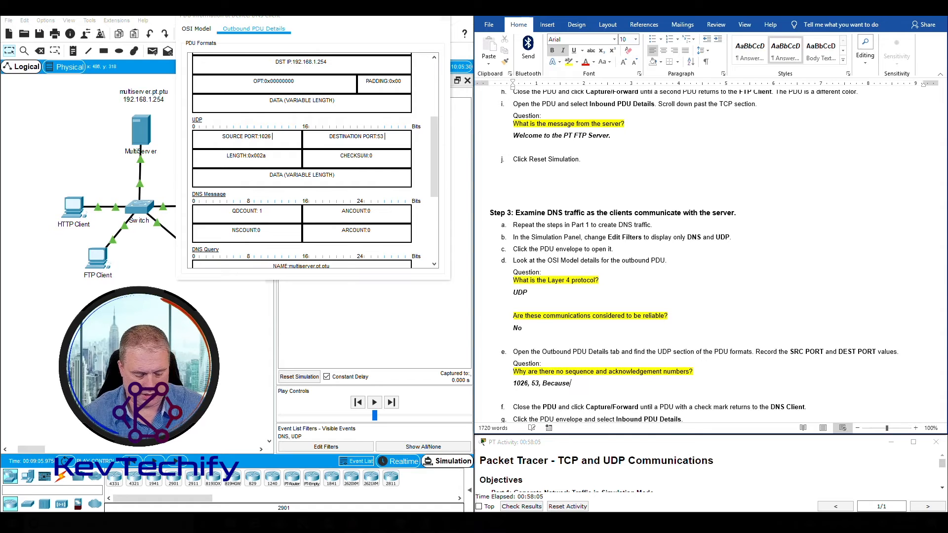
pyautogui.write('UDP ')
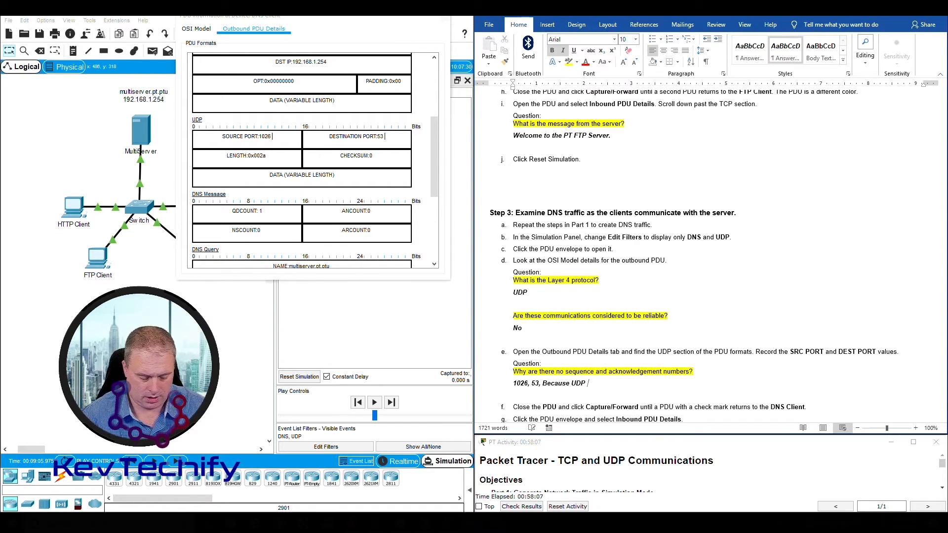
pyautogui.write('does not ')
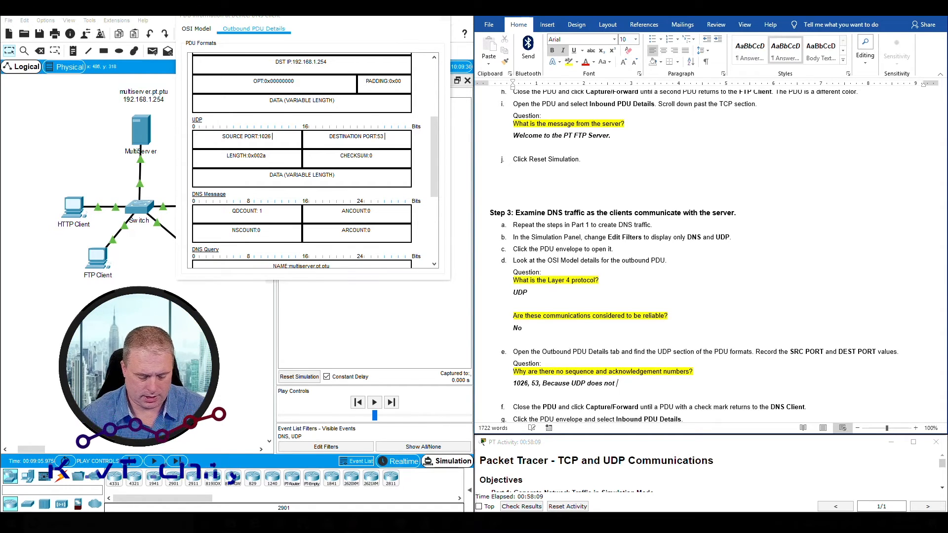
pyautogui.write('need to establis')
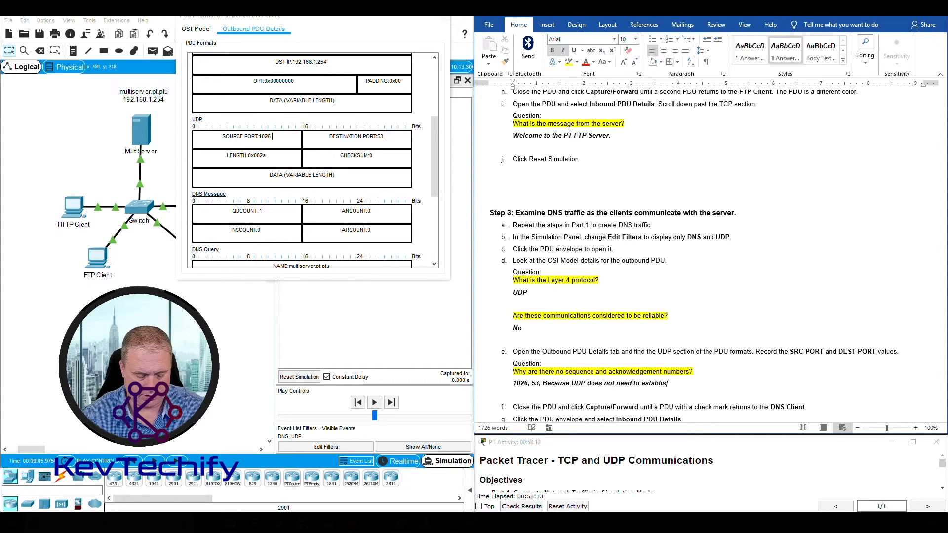
pyautogui.write('h a reliable conne')
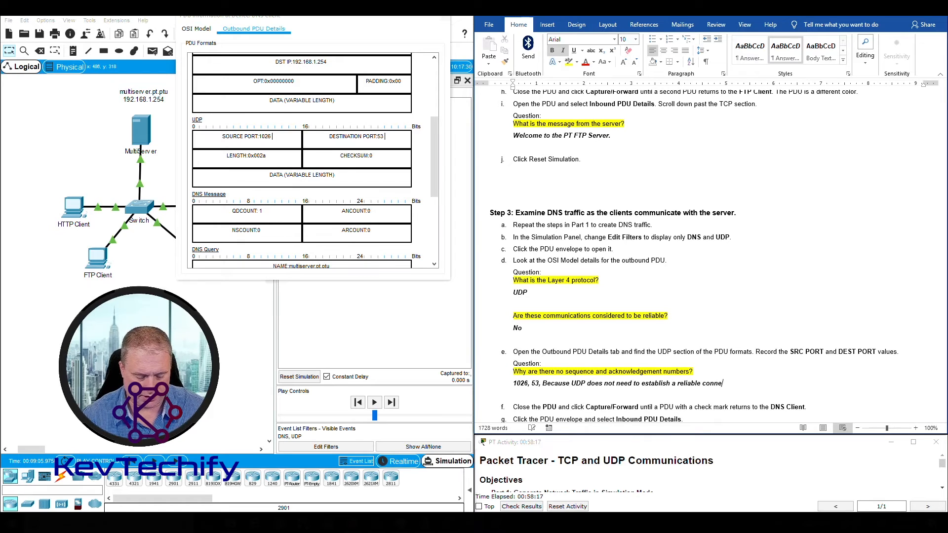
pyautogui.write('ction.')
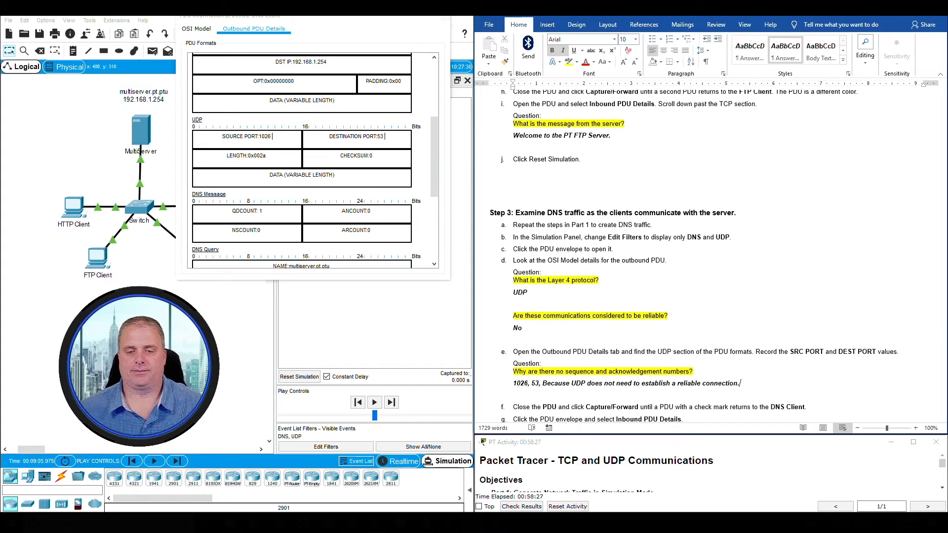
# Close the PDU information and advance the simulation with Capture/Forward until the DNS PDU returns to the DNS Client with a check mark
pyautogui.scroll(-1, 600, 415)
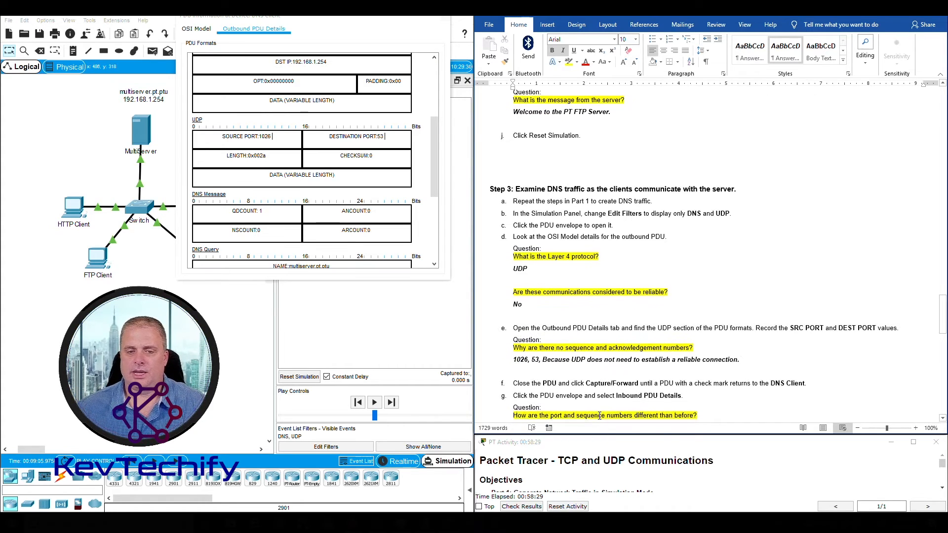
pyautogui.scroll(-1, 547, 370)
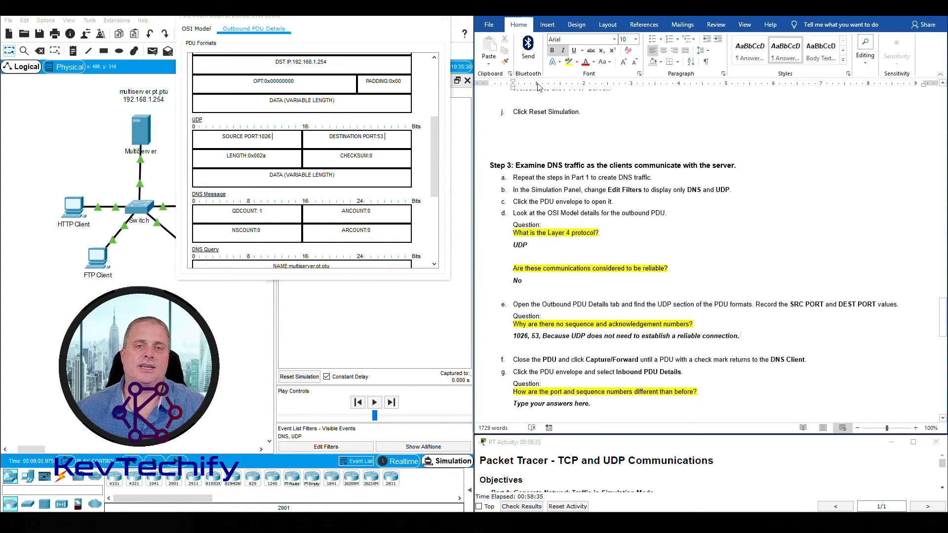
pyautogui.click(407, 20)
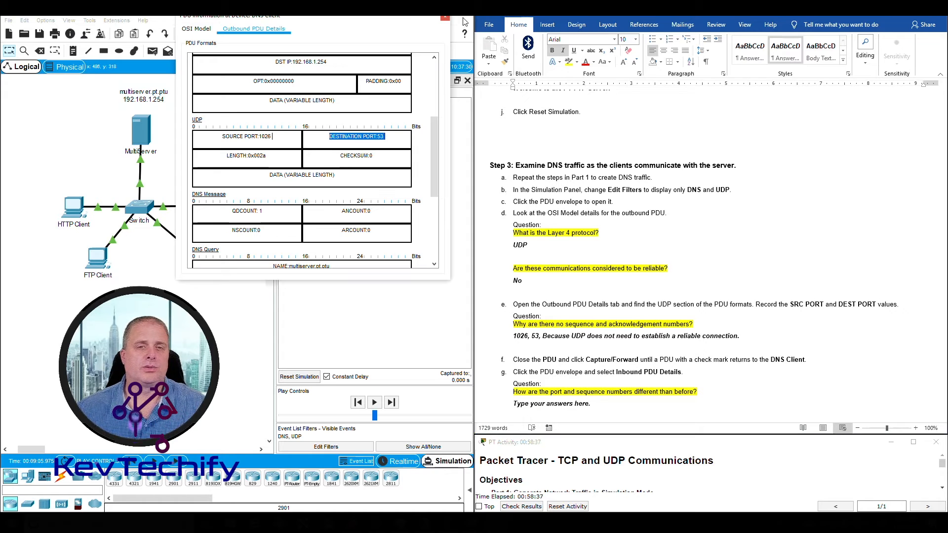
pyautogui.click(446, 18)
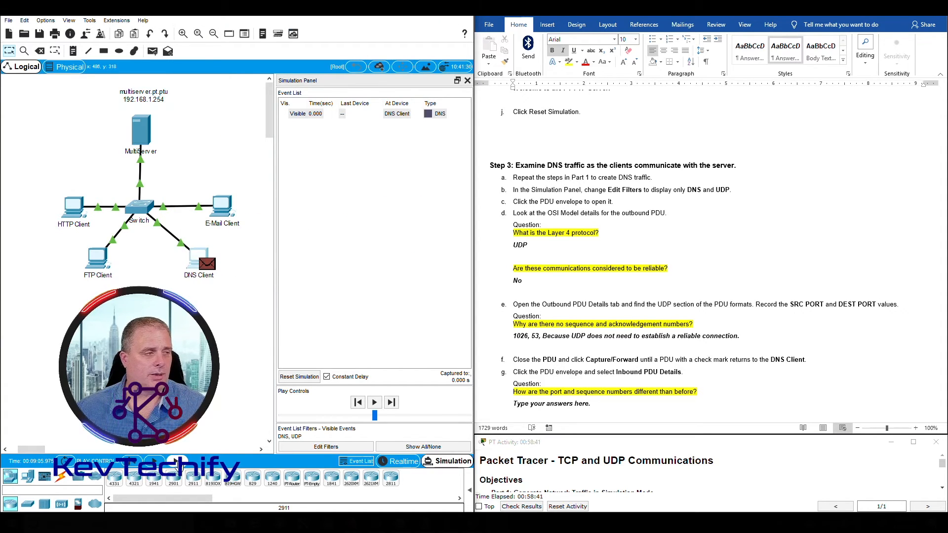
pyautogui.click(178, 463)
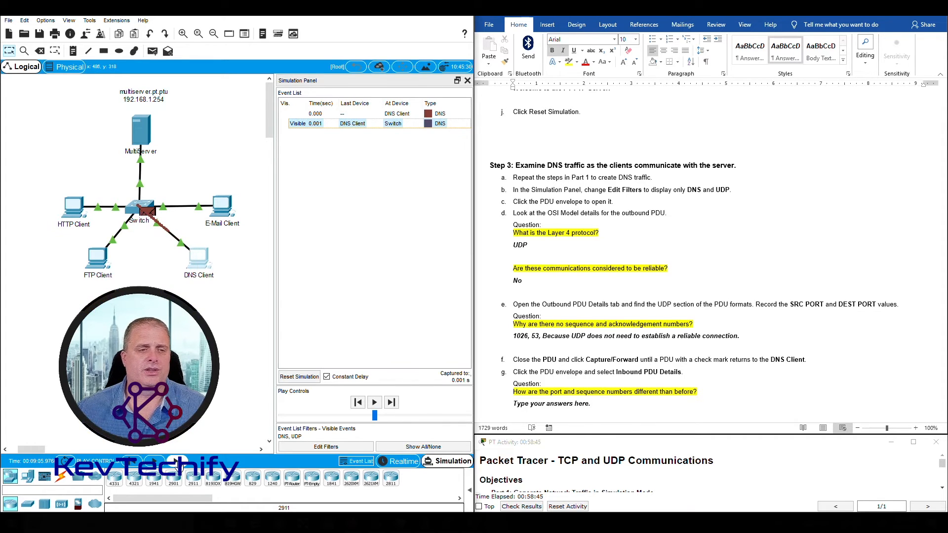
pyautogui.click(178, 463)
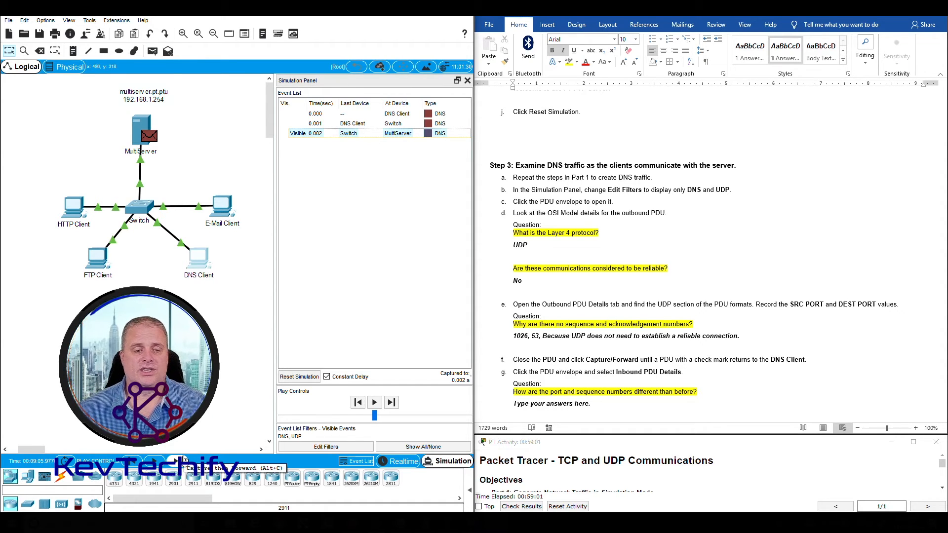
pyautogui.click(182, 460)
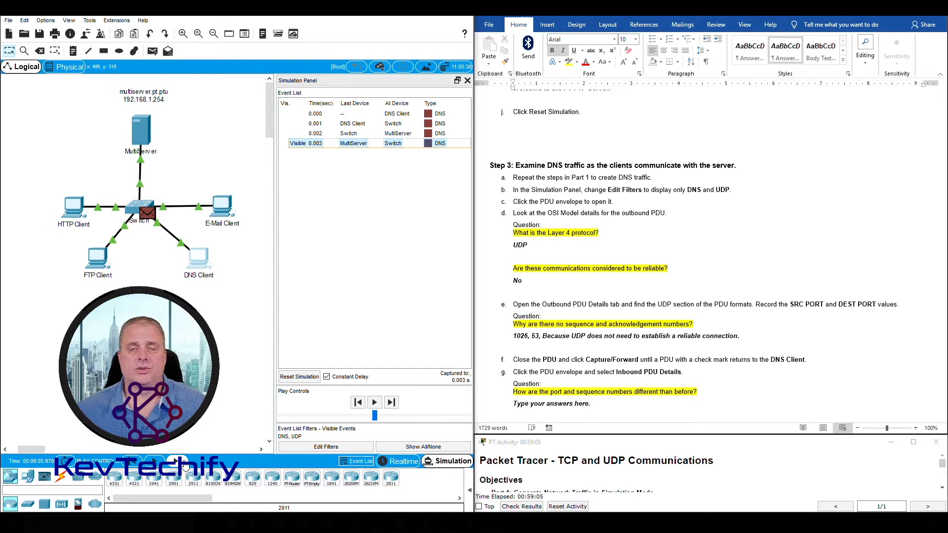
pyautogui.click(182, 461)
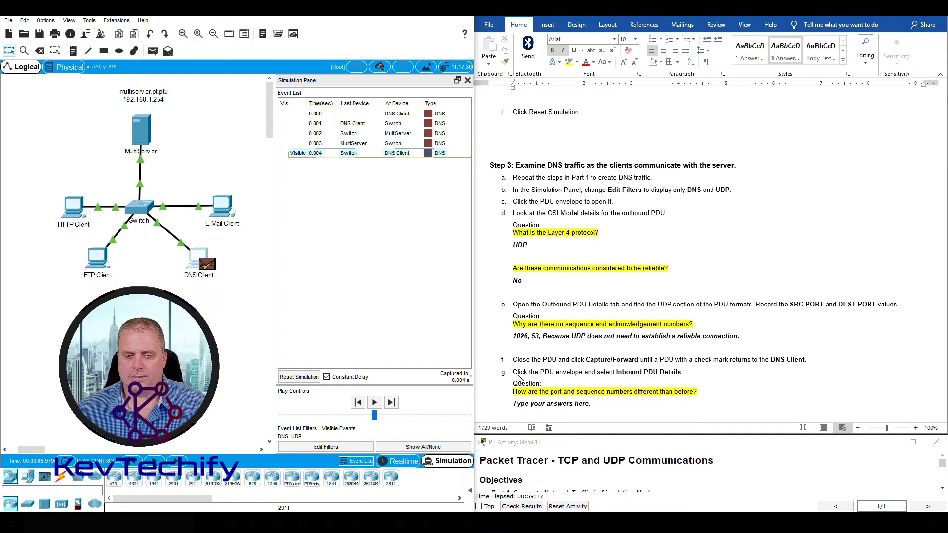
# Open the PDU returned to the DNS Client and examine the UDP section of its Inbound PDU Details
pyautogui.click(210, 267)
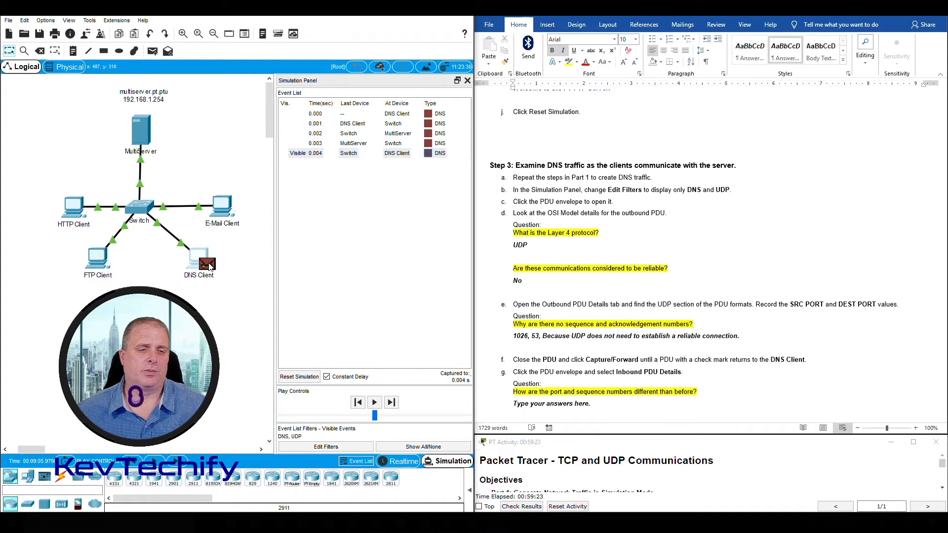
pyautogui.moveTo(484, 127); pyautogui.dragTo(403, 30)
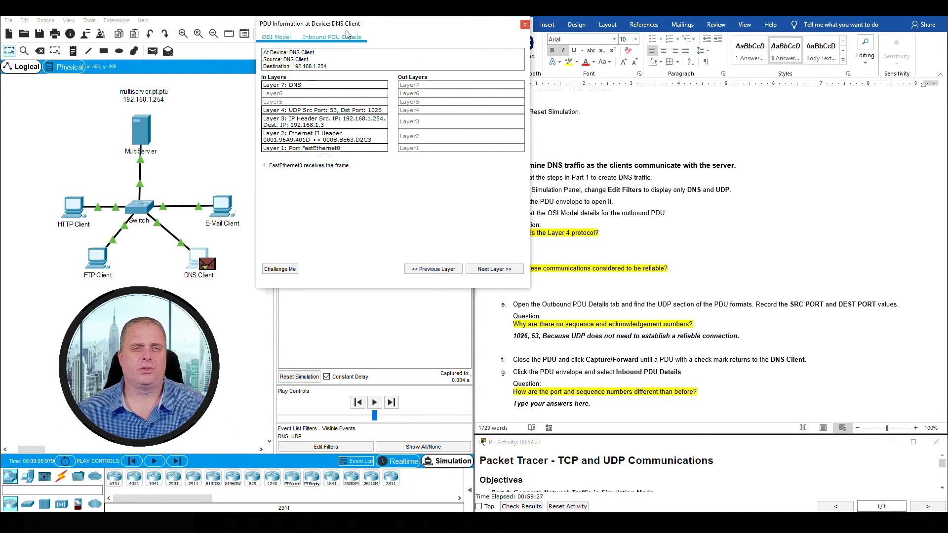
pyautogui.click(331, 37)
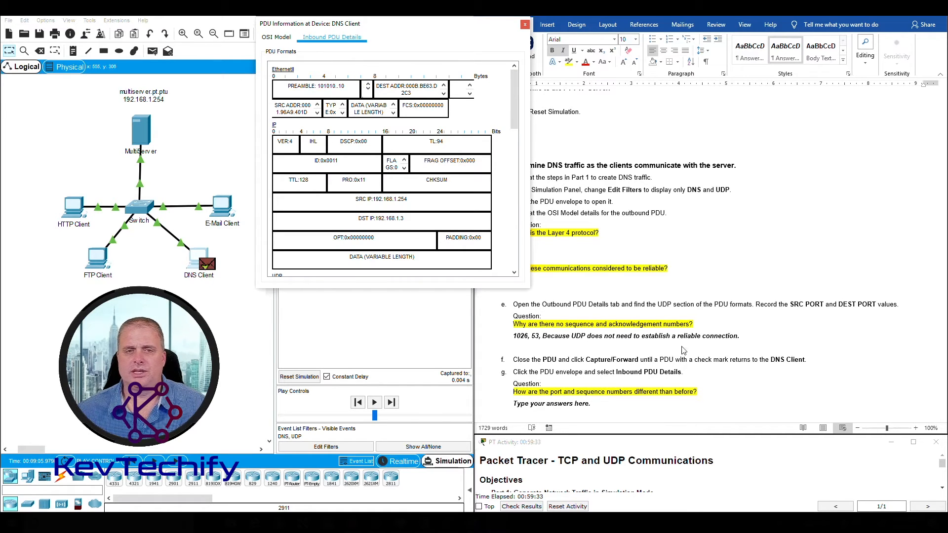
pyautogui.moveTo(441, 31); pyautogui.dragTo(418, 31)
pyautogui.scroll(-6, 352, 158)
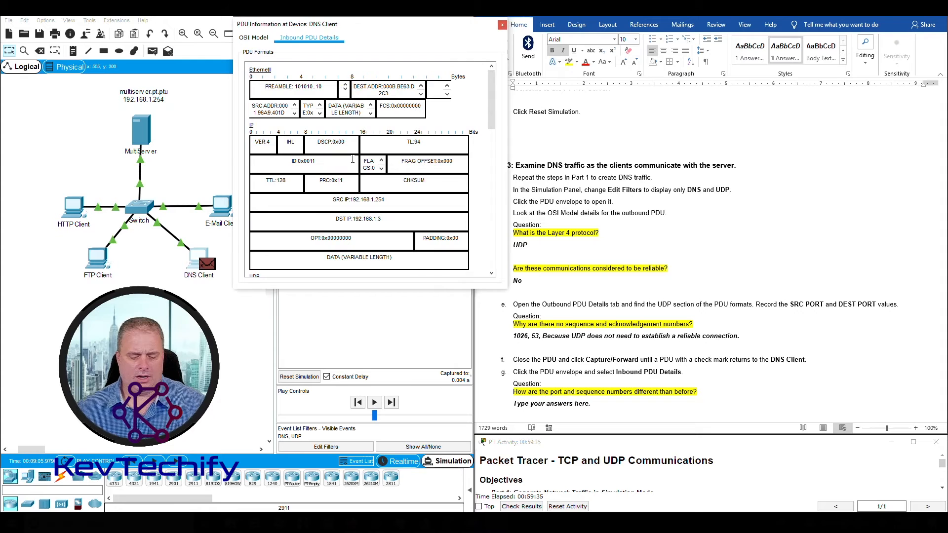
pyautogui.scroll(-4, 352, 158)
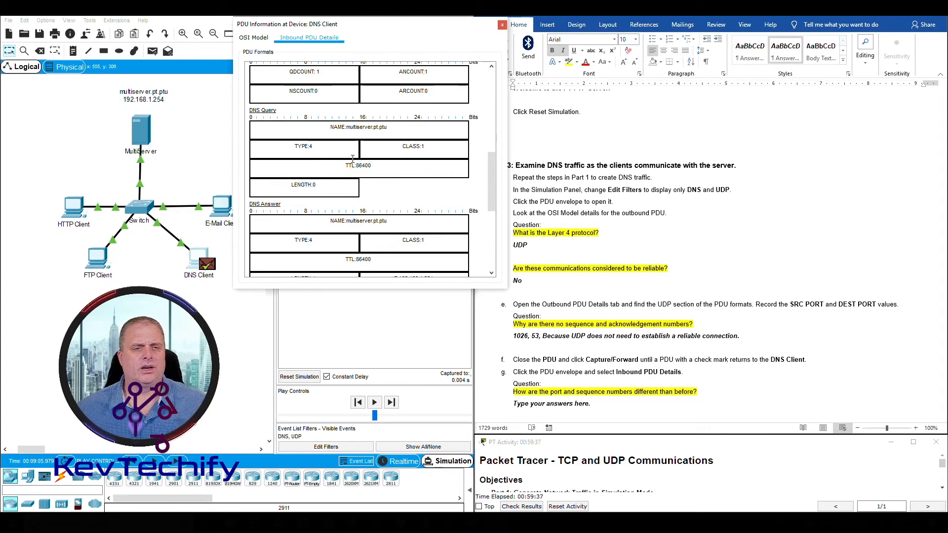
pyautogui.scroll(5, 354, 156)
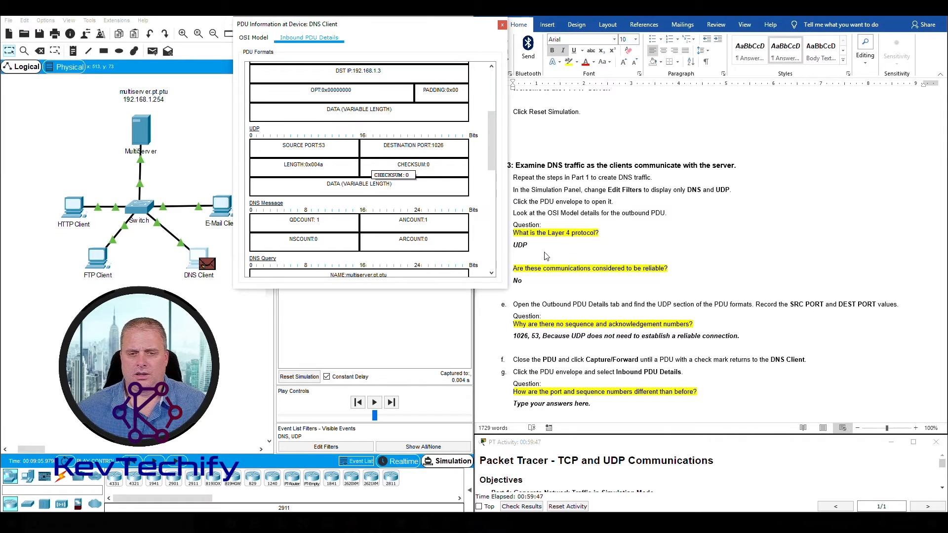
# Replace the placeholder under the Step 3g port and sequence number question with the inbound source and destination ports, 53 and 1026
pyautogui.click(526, 406)
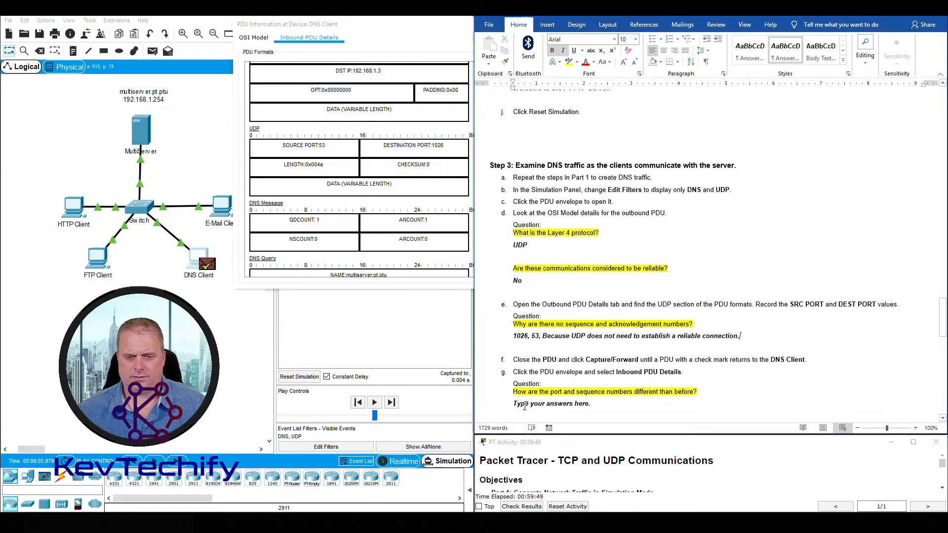
pyautogui.moveTo(515, 406); pyautogui.dragTo(592, 405)
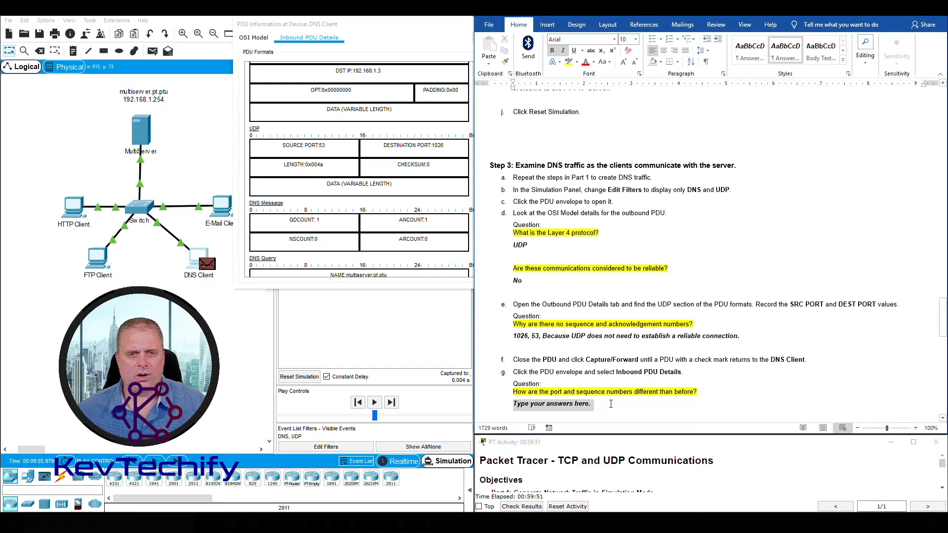
pyautogui.moveTo(283, 146); pyautogui.dragTo(326, 145)
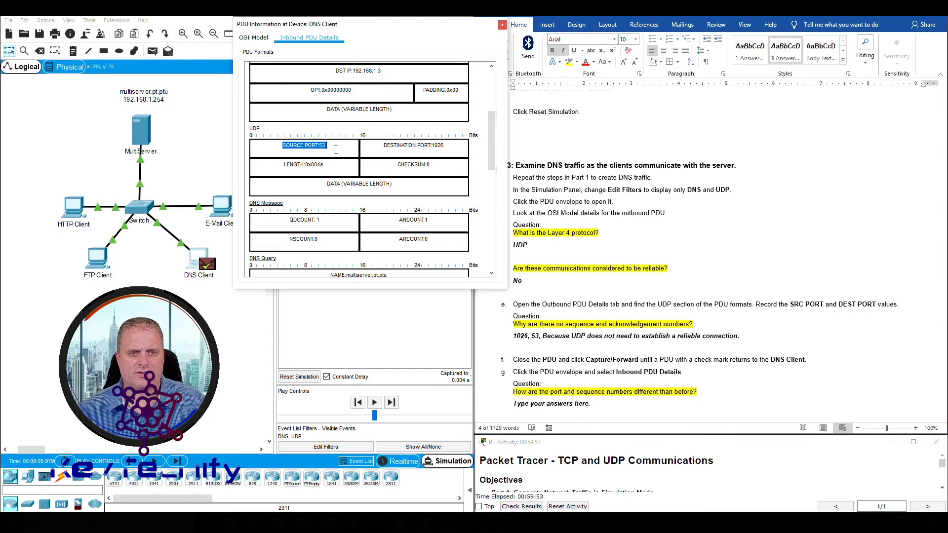
pyautogui.click(519, 407)
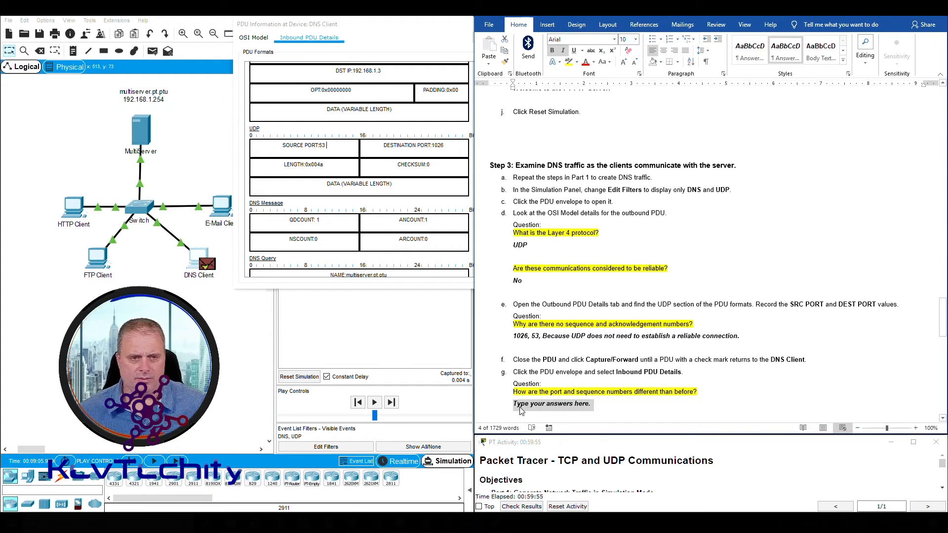
pyautogui.write('53,')
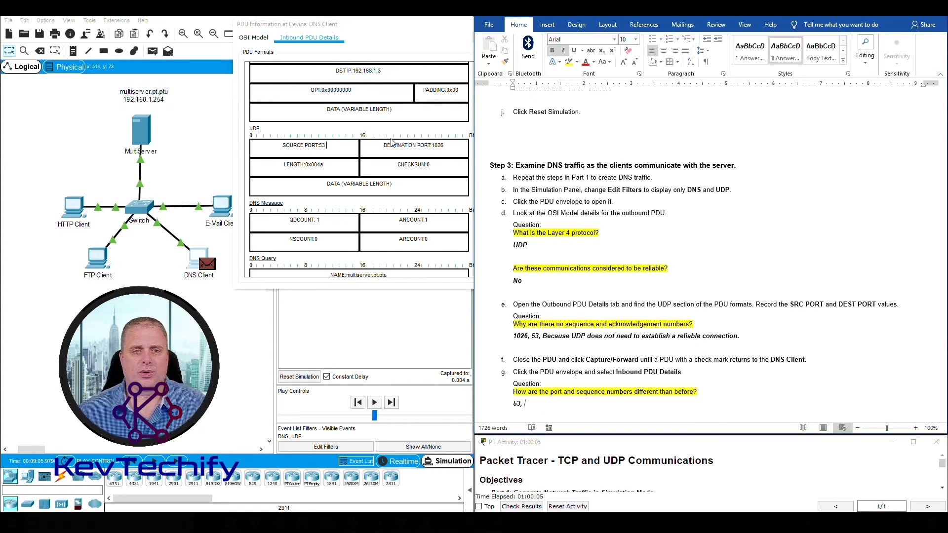
pyautogui.moveTo(384, 146); pyautogui.dragTo(446, 146)
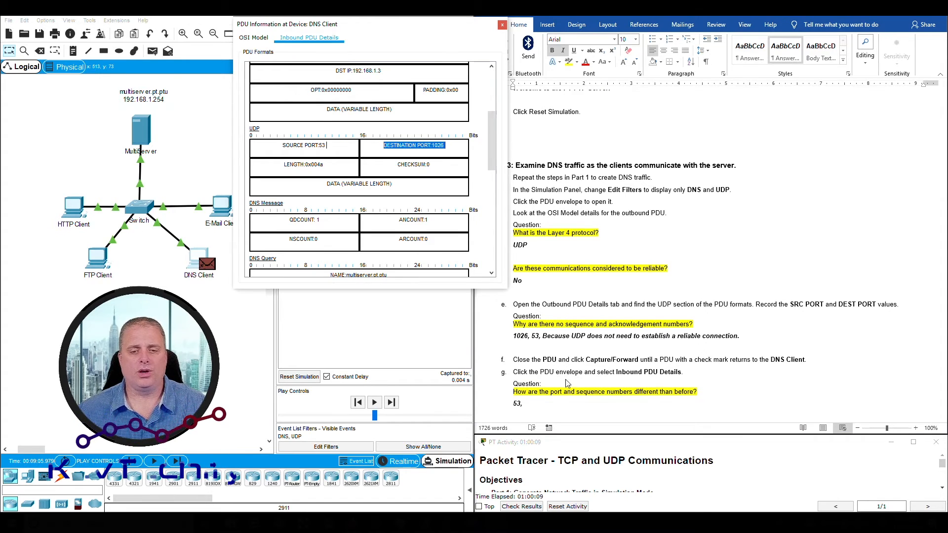
pyautogui.click(543, 405)
pyautogui.write('1026')
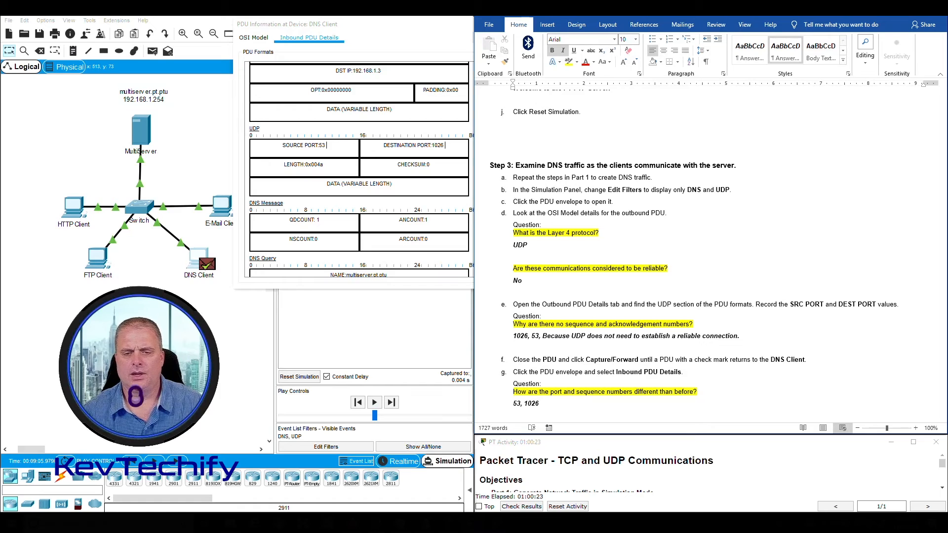
# Add the explanation "Source port and destination port have switched." after the port numbers in the Step 3g answer
pyautogui.write(',')
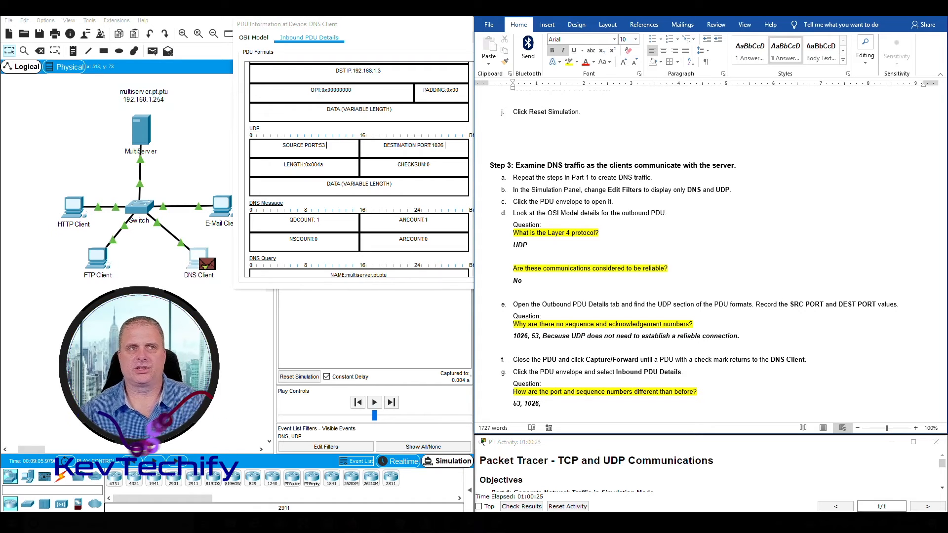
pyautogui.write(' Source po')
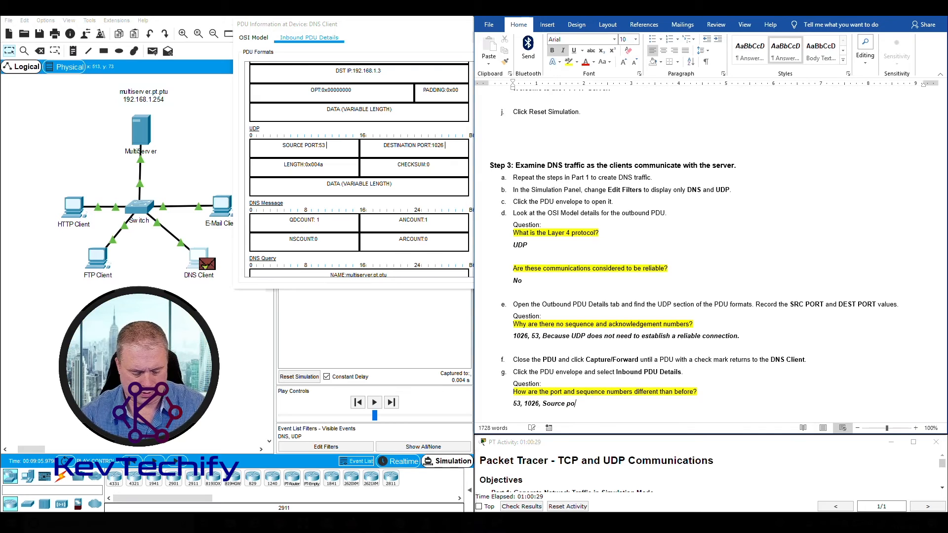
pyautogui.write('rt and destination')
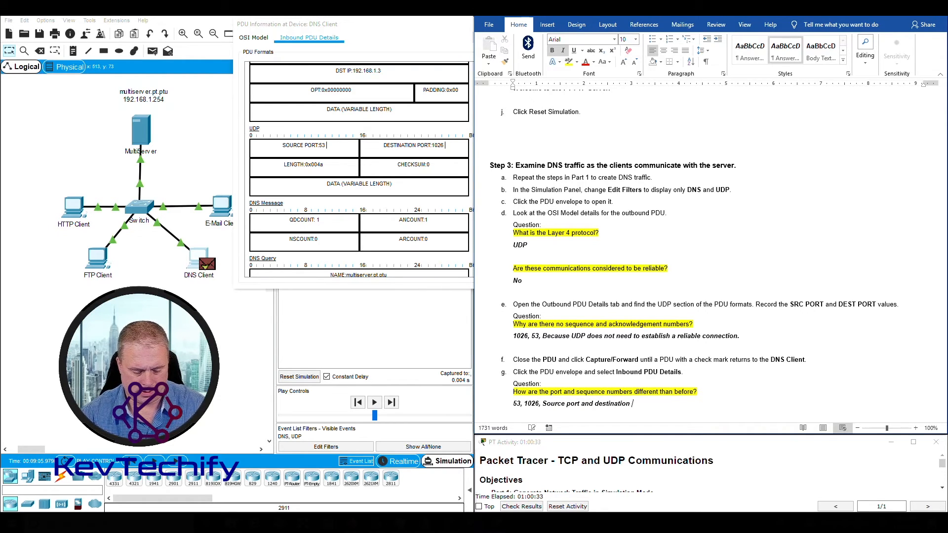
pyautogui.write(' port have switched.')
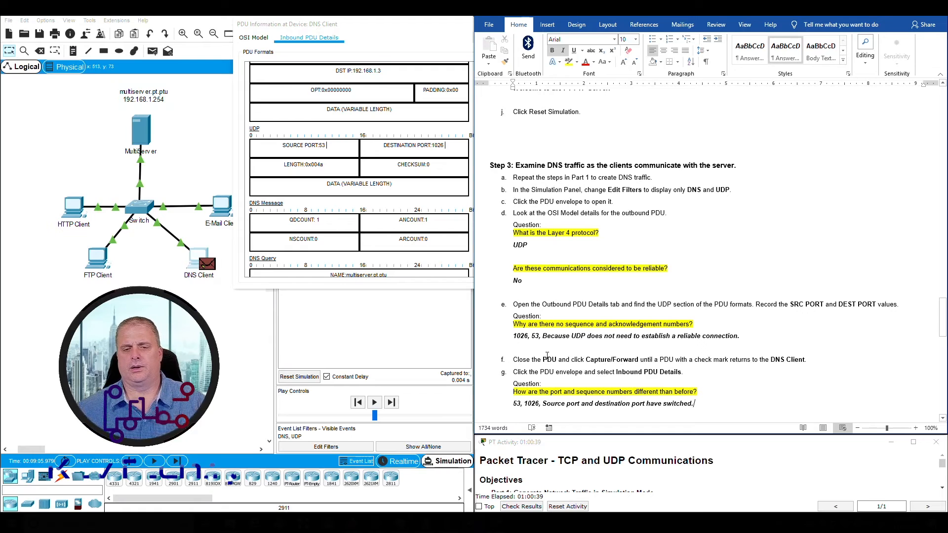
# Examine the last section of the Inbound PDU Details for its name and the IP address of multiserver.pt.ptu
pyautogui.scroll(-1, 566, 353)
pyautogui.scroll(-1, 565, 353)
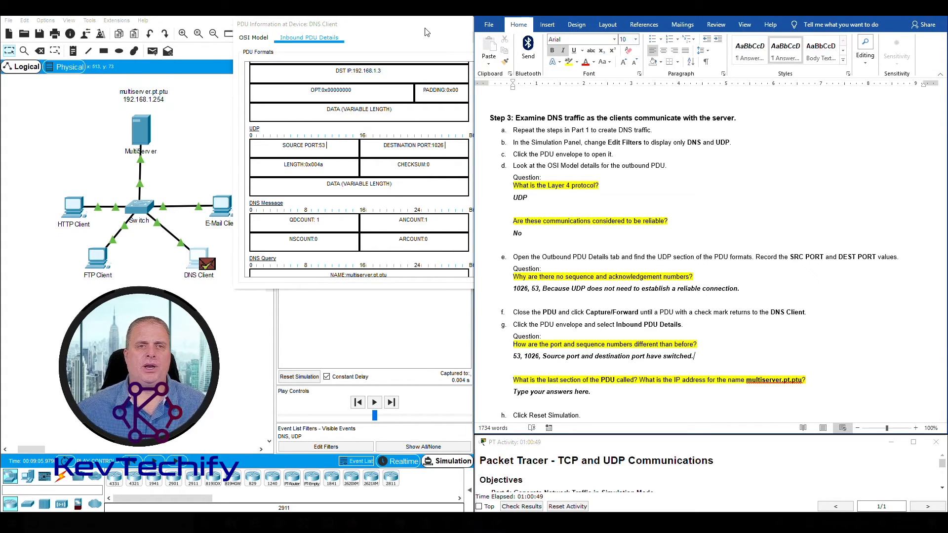
pyautogui.moveTo(424, 28); pyautogui.dragTo(400, 32)
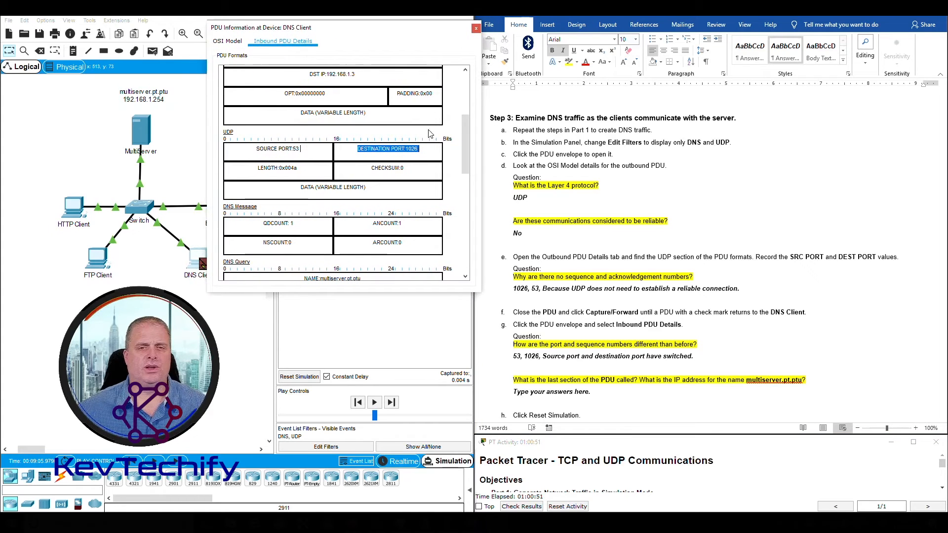
pyautogui.scroll(-3, 398, 168)
pyautogui.scroll(-5, 398, 168)
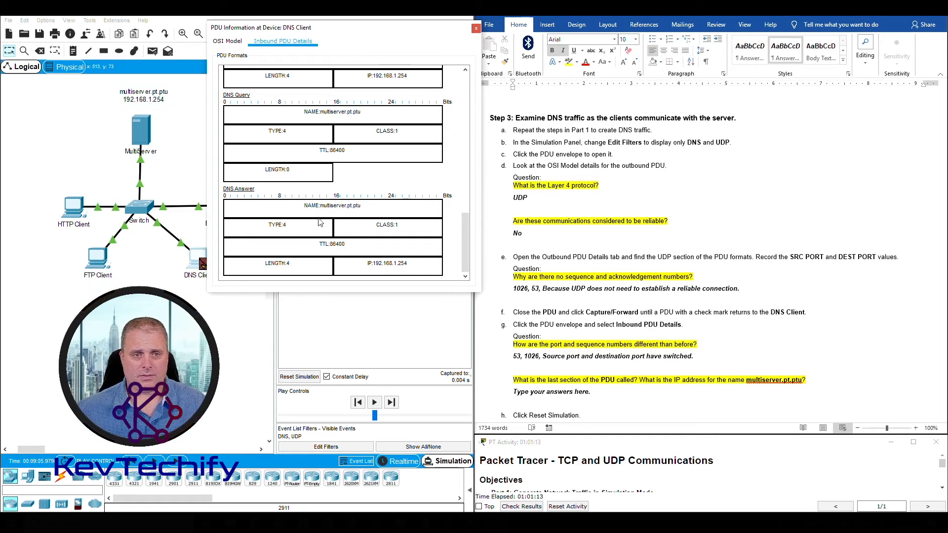
# Replace the placeholder under the last-section question in Step 3g with "DNS Answer."
pyautogui.moveTo(305, 206); pyautogui.dragTo(370, 204)
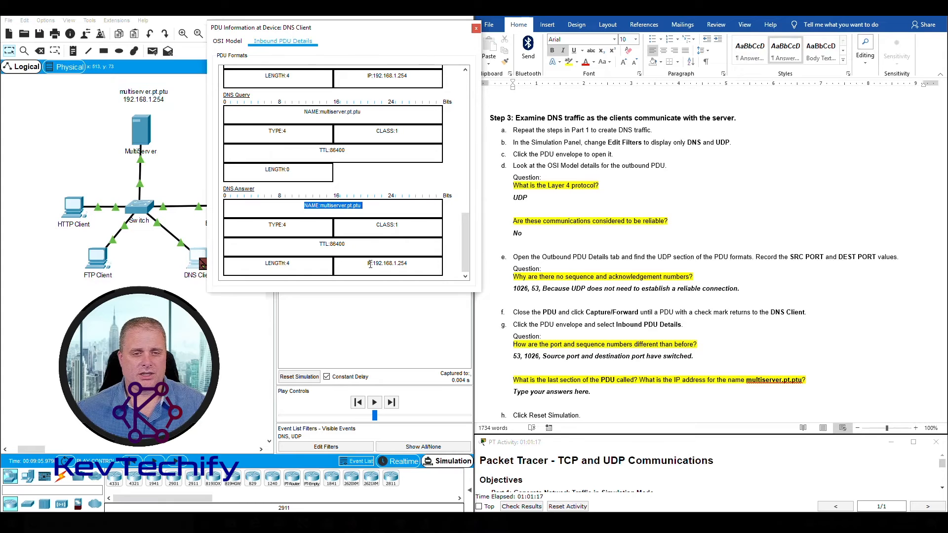
pyautogui.moveTo(365, 264); pyautogui.dragTo(410, 266)
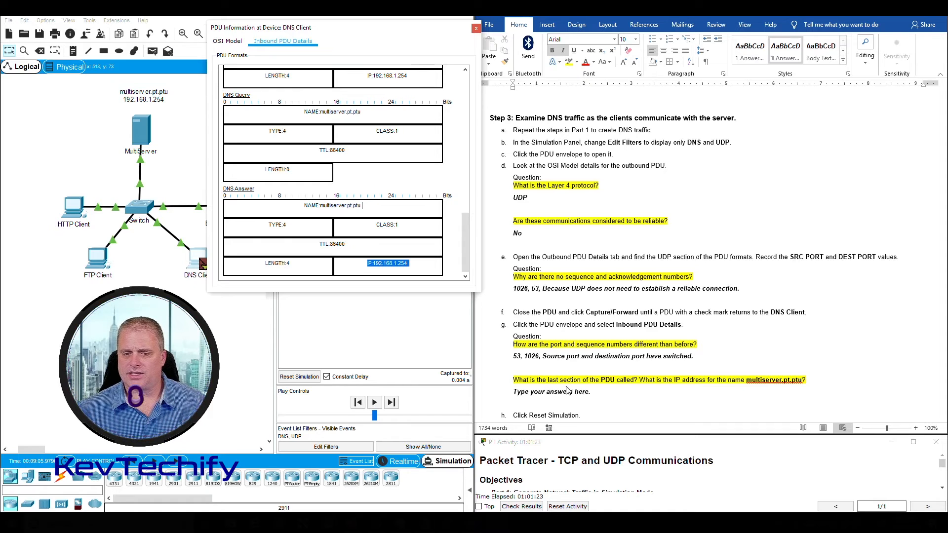
pyautogui.click(520, 393)
pyautogui.moveTo(519, 393); pyautogui.dragTo(595, 393)
pyautogui.press('BackSpace')
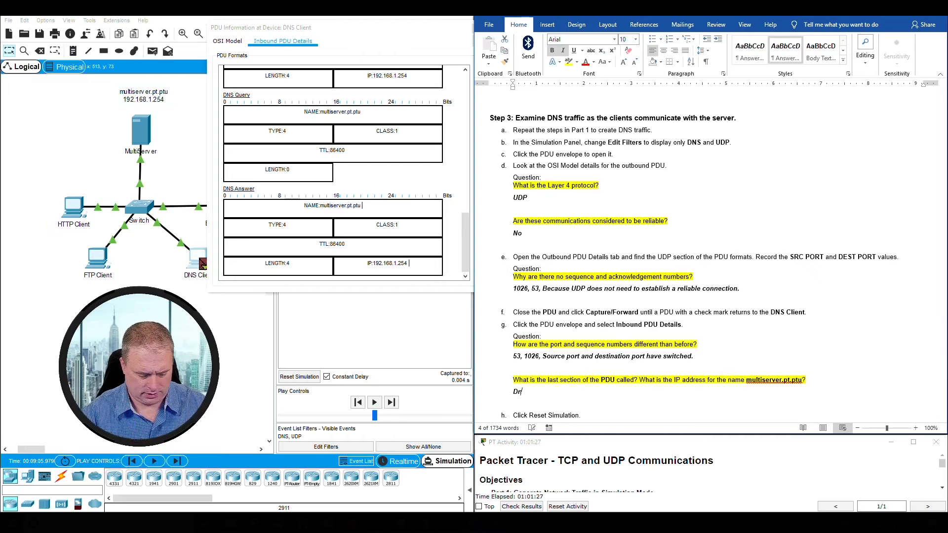
pyautogui.write('DNS Answer.')
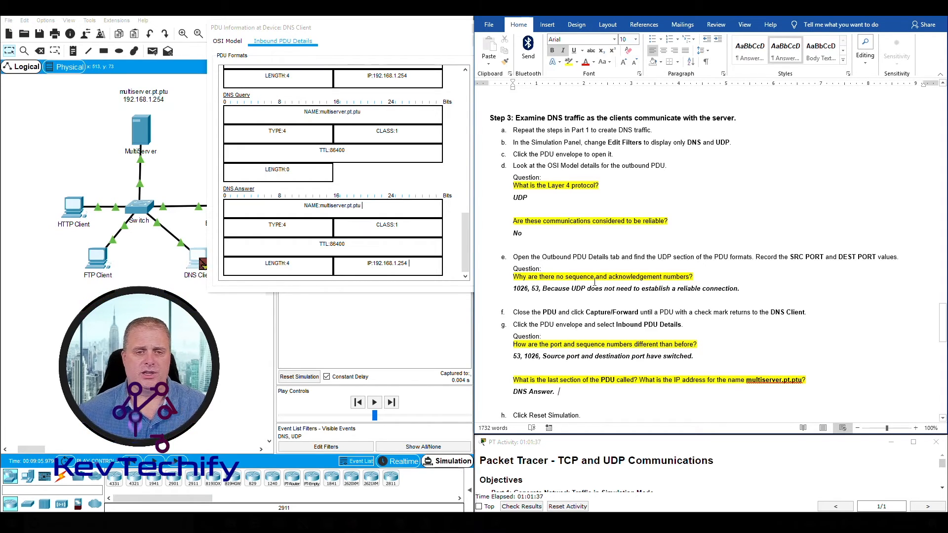
# Add the IP address 192.168.1.254 from the DNS Answer section after "DNS Answer." in the Step 3g answer
pyautogui.click(415, 258)
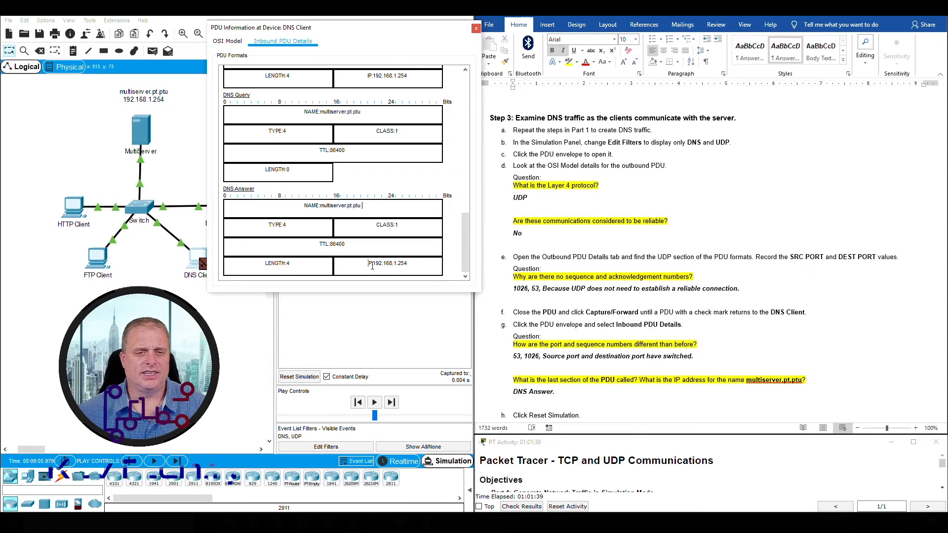
pyautogui.tripleClick(417, 261)
pyautogui.moveTo(367, 263); pyautogui.dragTo(410, 267)
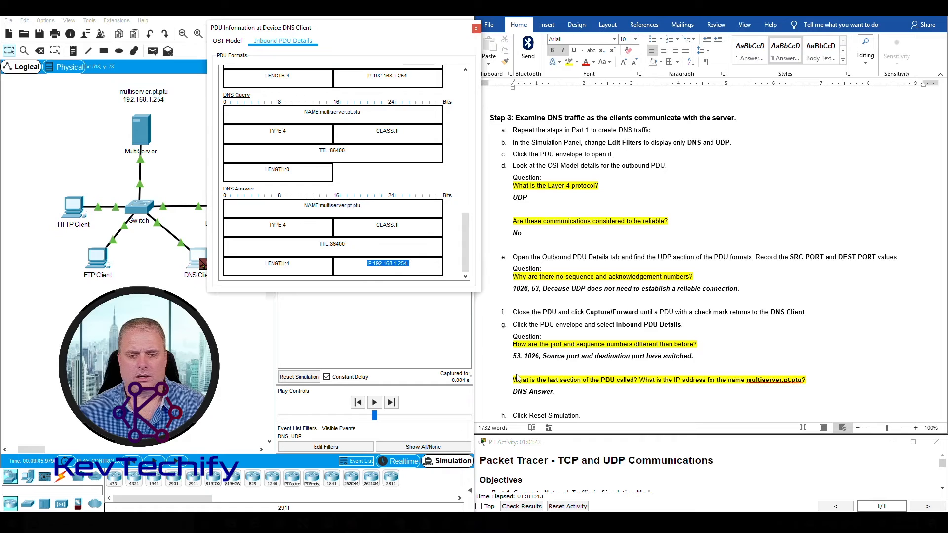
pyautogui.click(578, 397)
pyautogui.write('192.1')
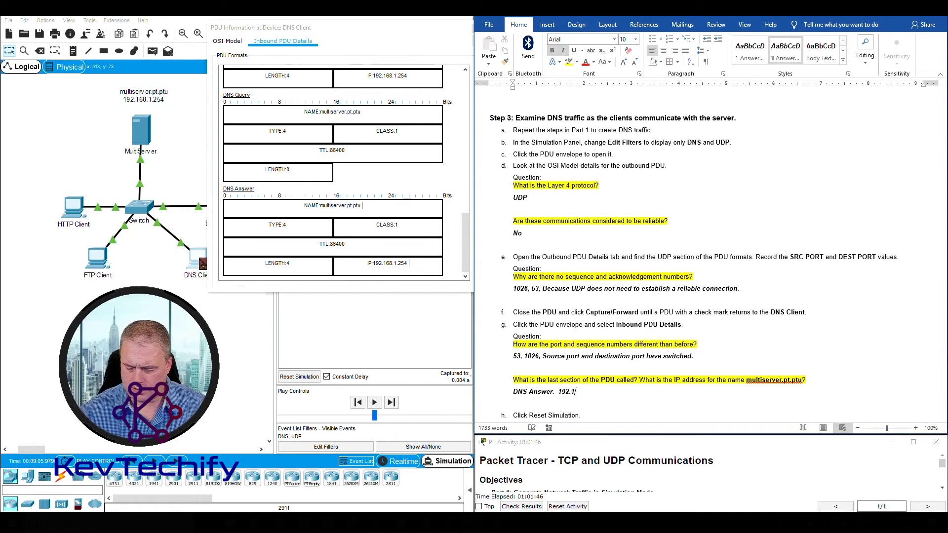
pyautogui.write('68.1.254')
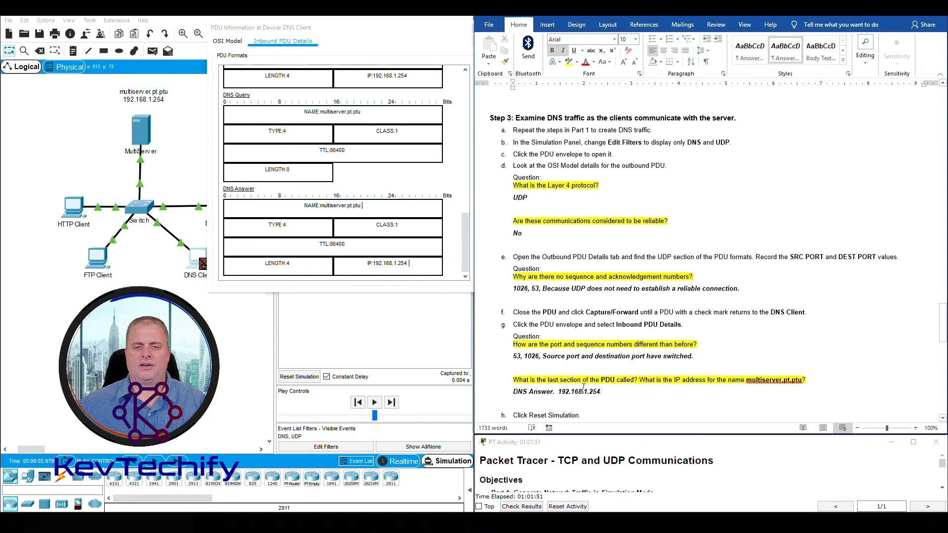
# Reset the simulation and locate the Part 1 Step 5 instructions for generating email traffic in the worksheet
pyautogui.click(291, 379)
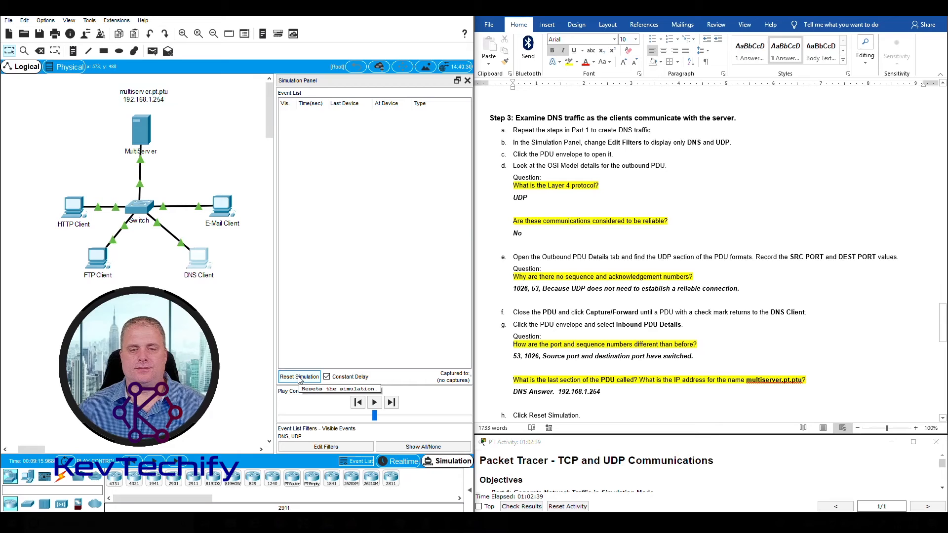
pyautogui.scroll(-5, 538, 311)
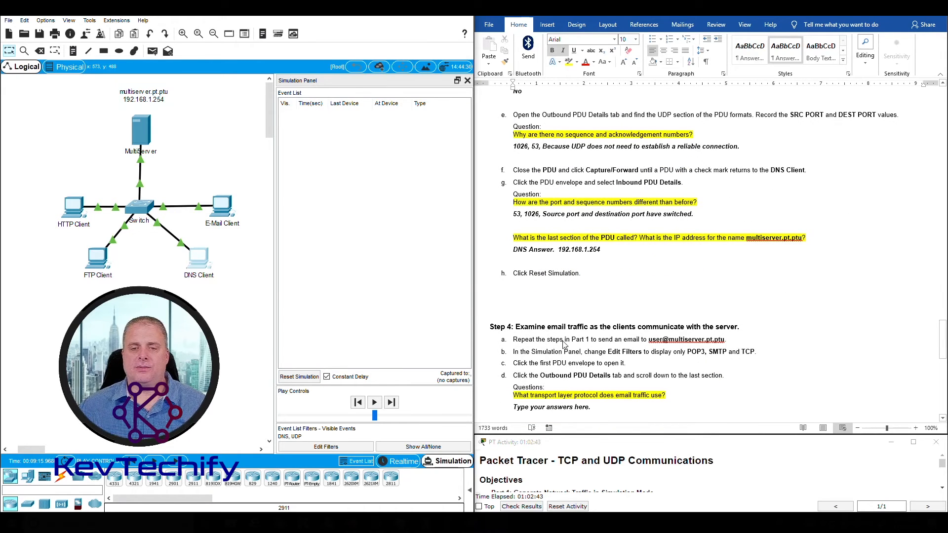
pyautogui.scroll(-1, 550, 341)
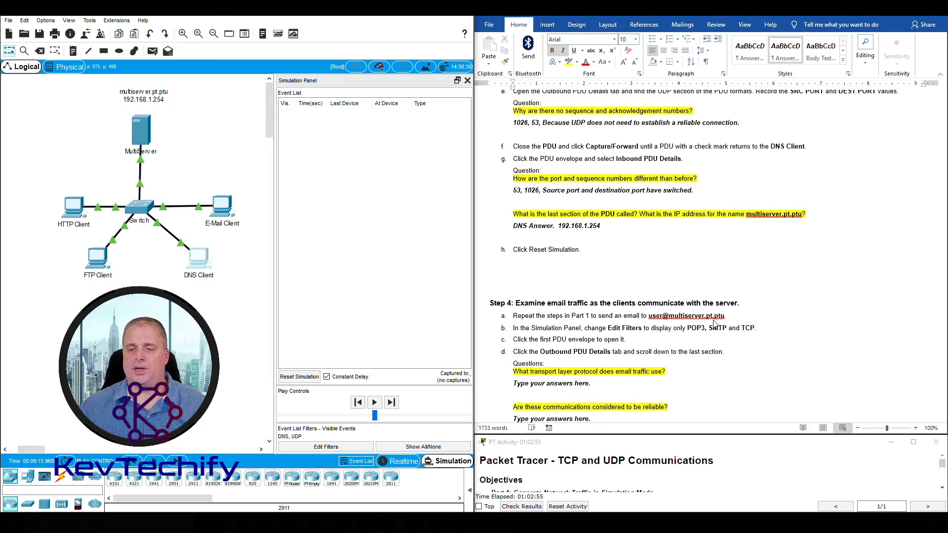
pyautogui.scroll(5, 713, 324)
pyautogui.moveTo(944, 320); pyautogui.dragTo(943, 142)
pyautogui.scroll(-3, 541, 236)
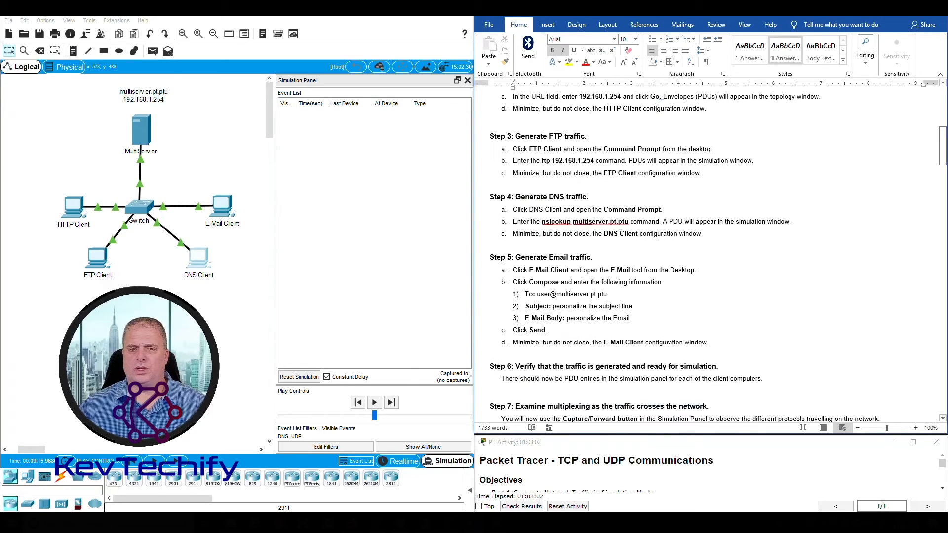
pyautogui.tripleClick(524, 253)
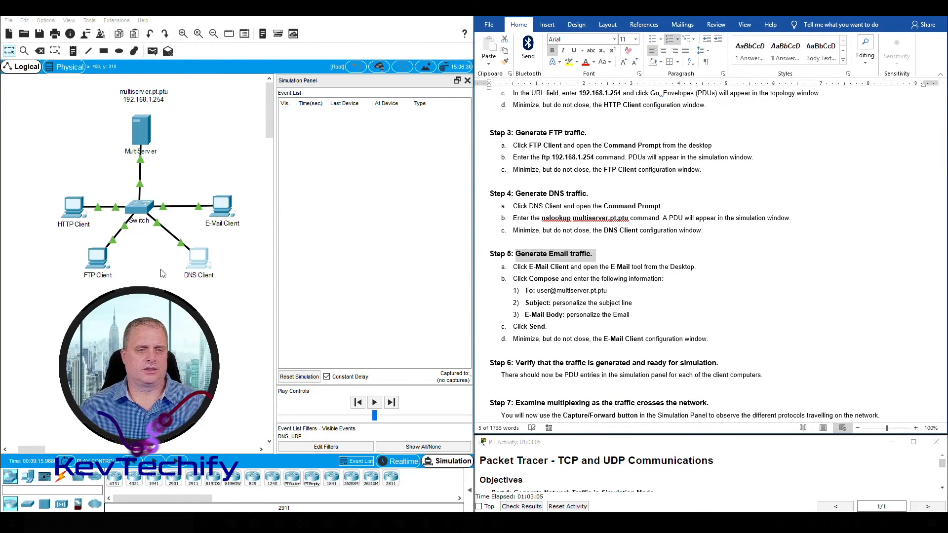
# Send the prefilled "Packet Tracer Example" email from the E-Mail Client to the MultiServer user and minimize the client window
pyautogui.click(225, 295)
pyautogui.click(222, 206)
pyautogui.moveTo(589, 20); pyautogui.dragTo(262, 21)
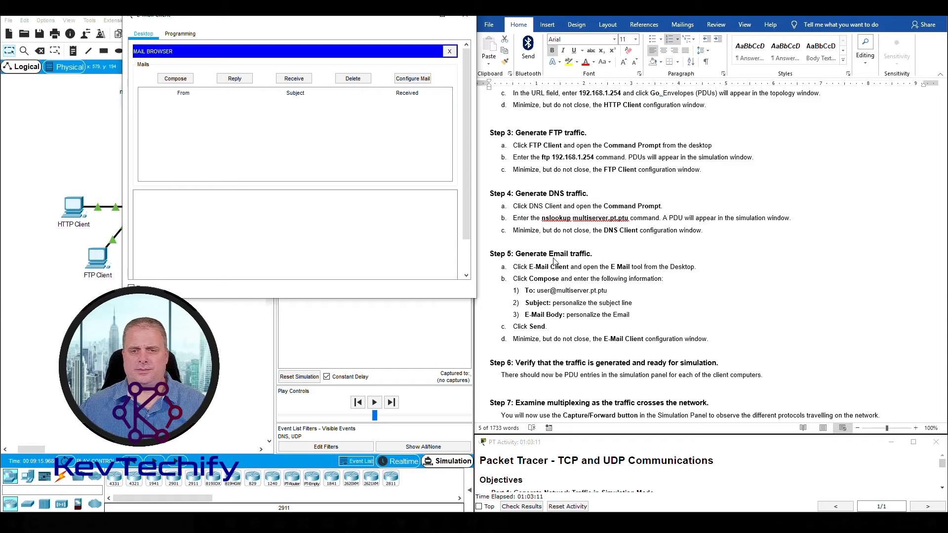
pyautogui.click(175, 78)
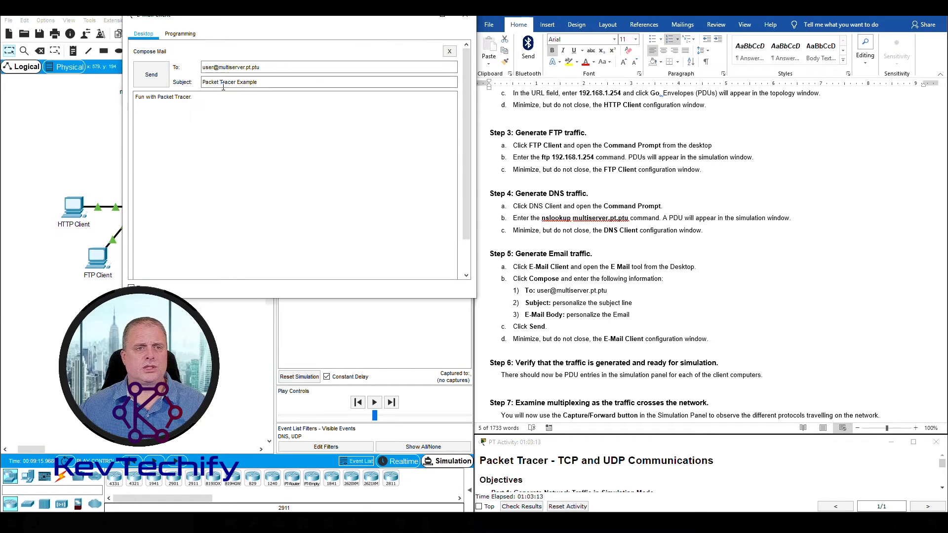
pyautogui.click(265, 69)
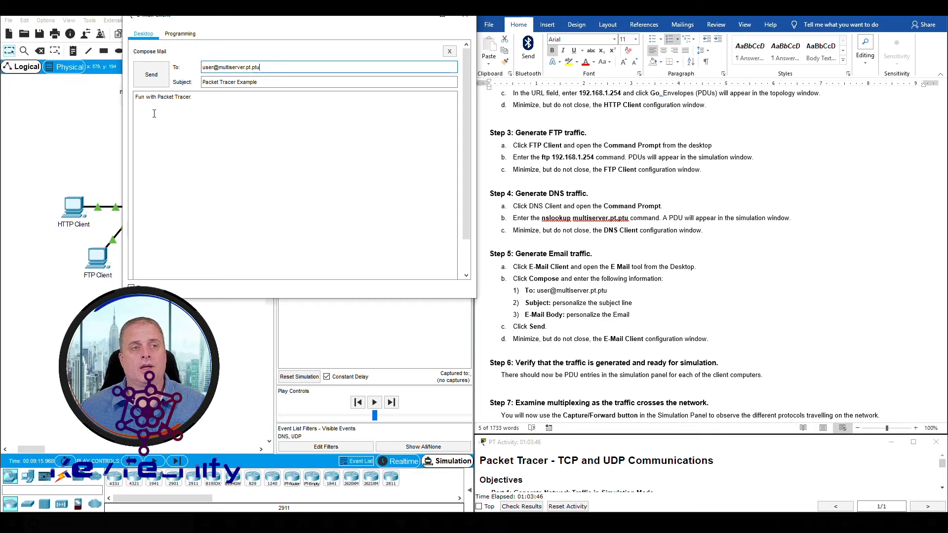
pyautogui.click(152, 75)
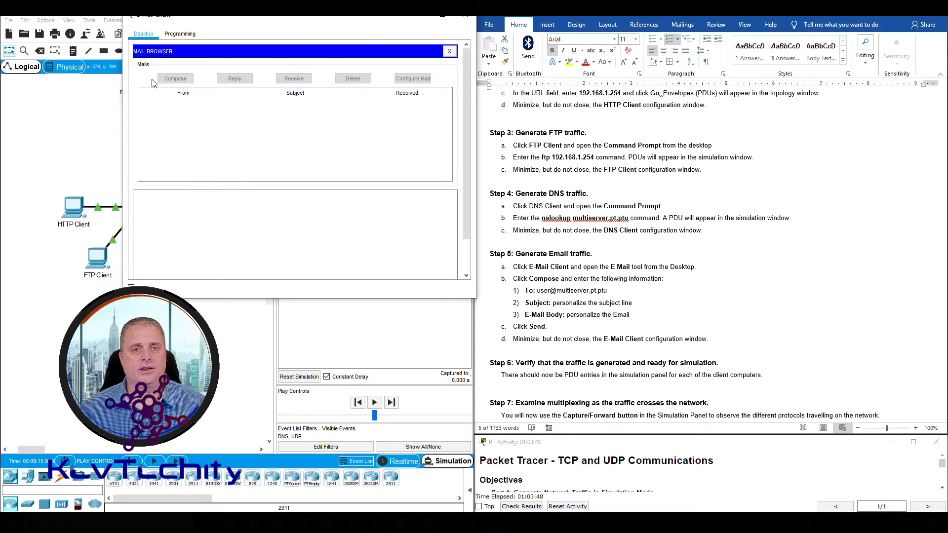
pyautogui.click(421, 20)
# Change the simulation event filters to display only POP3, SMTP and TCP, as Step 4b of the worksheet requires
pyautogui.scroll(-1, 619, 312)
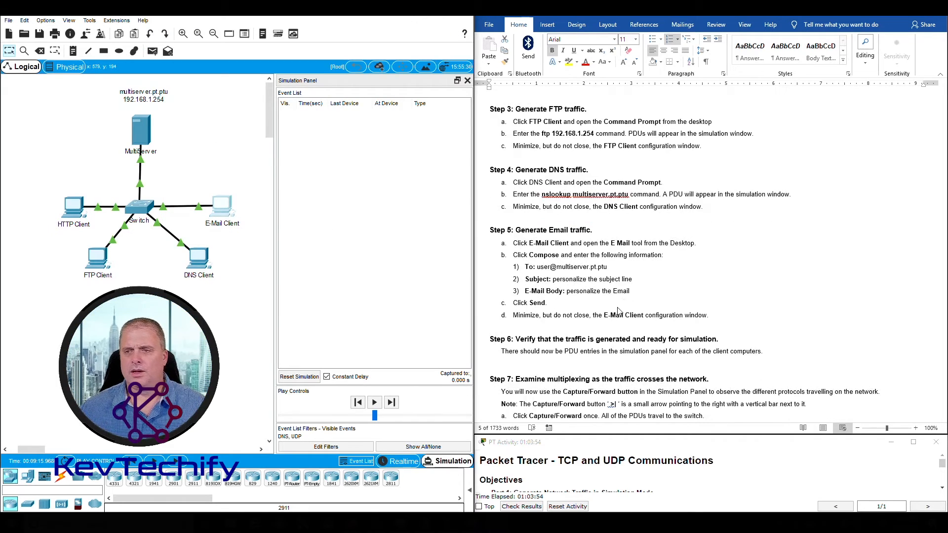
pyautogui.moveTo(944, 157); pyautogui.dragTo(944, 351)
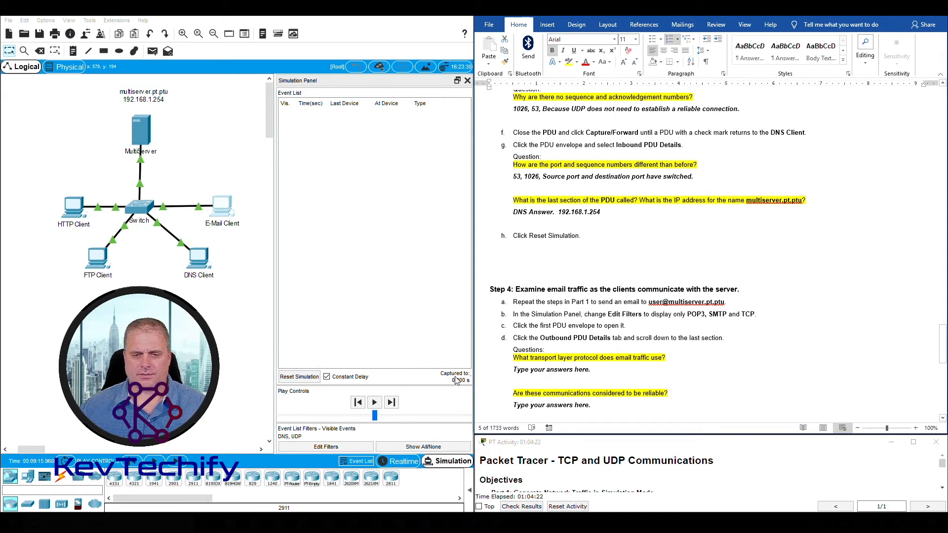
pyautogui.click(324, 448)
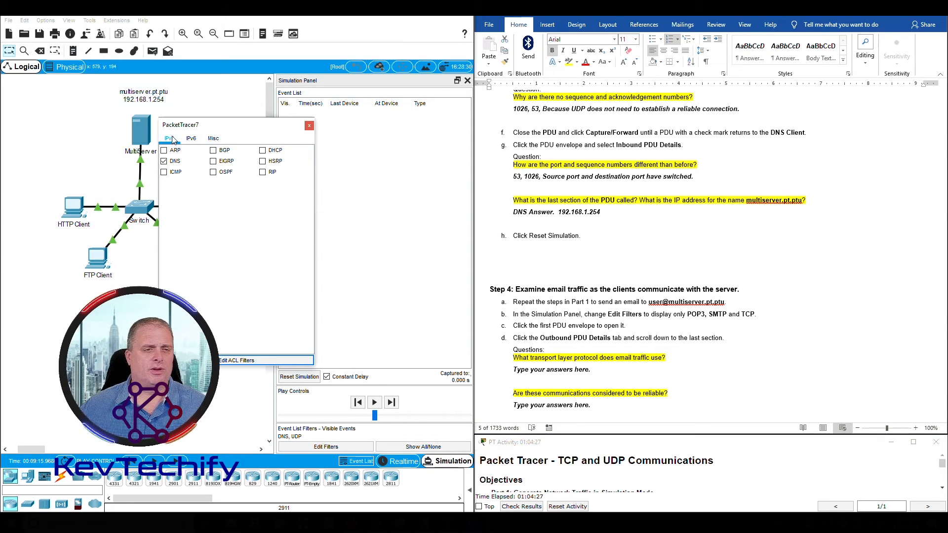
pyautogui.click(165, 164)
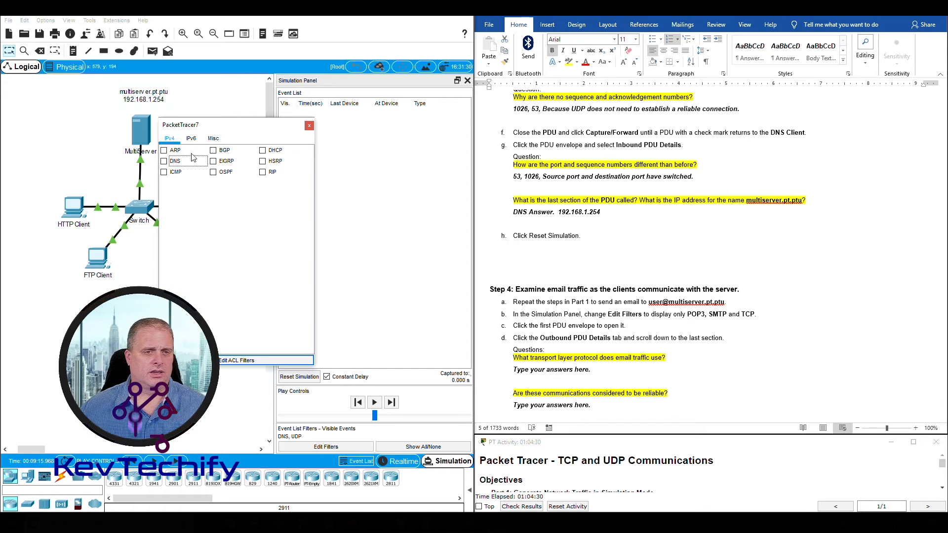
pyautogui.click(213, 139)
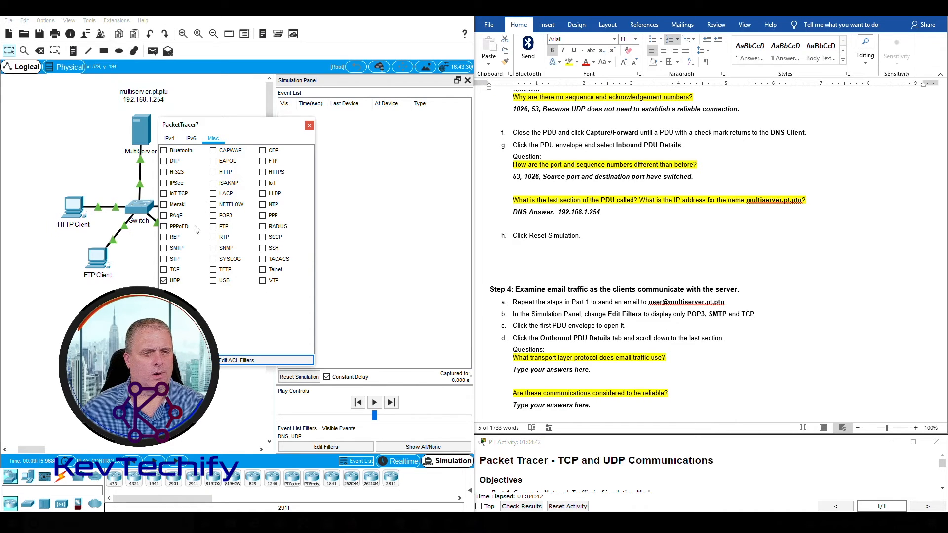
pyautogui.click(213, 216)
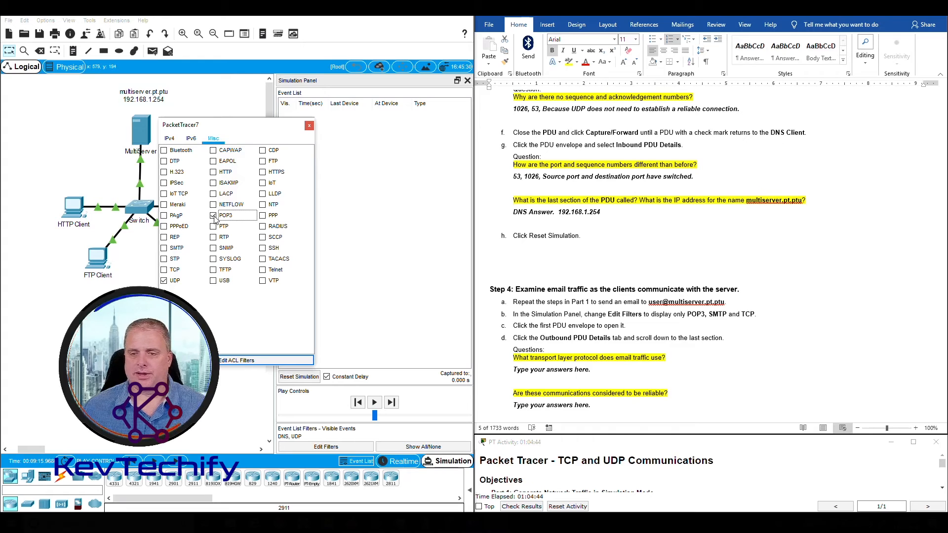
pyautogui.click(164, 248)
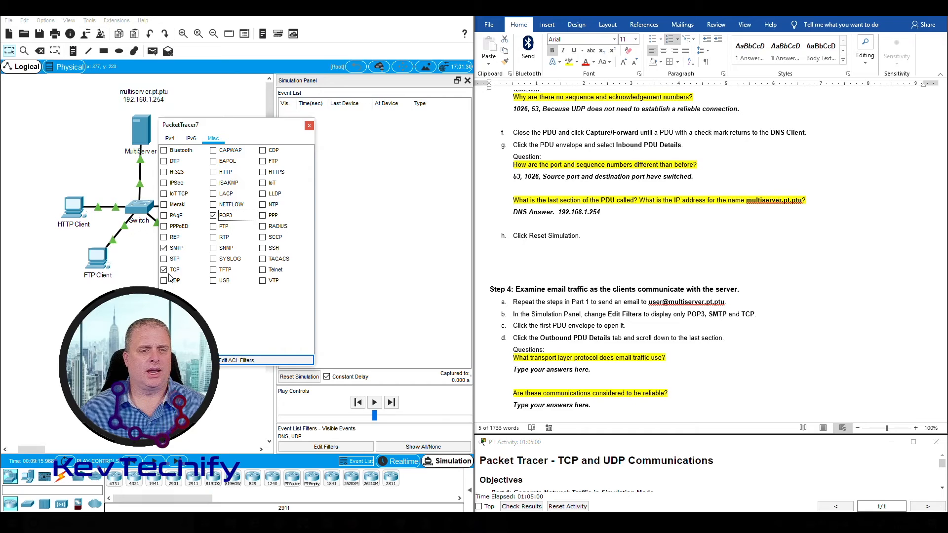
pyautogui.click(309, 125)
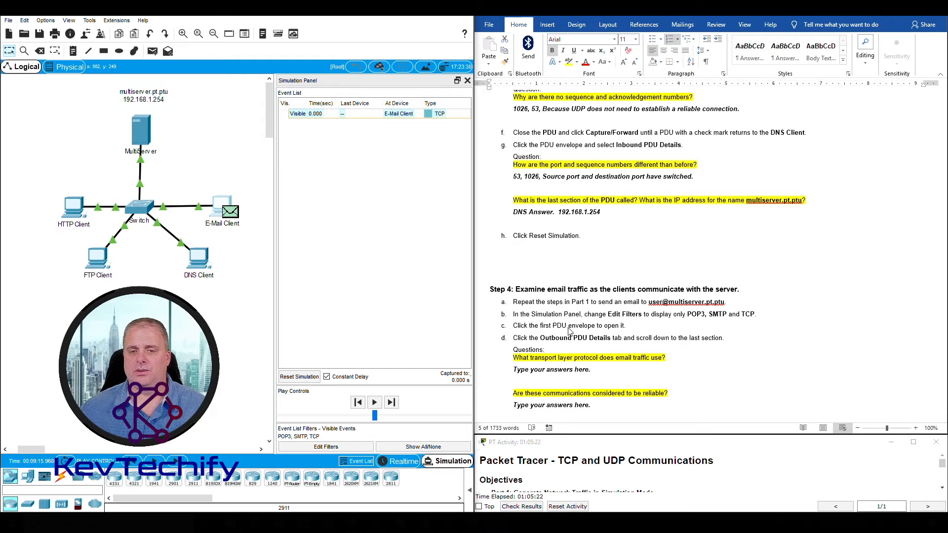
# Open the first PDU at the E-Mail Client and examine the last section of its Outbound PDU Details
pyautogui.click(231, 213)
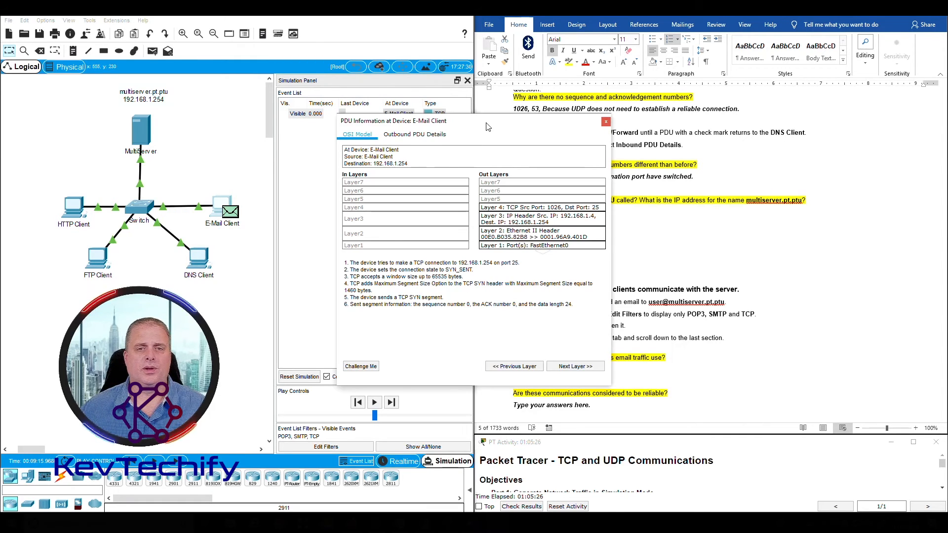
pyautogui.moveTo(488, 125); pyautogui.dragTo(239, 78)
pyautogui.click(167, 87)
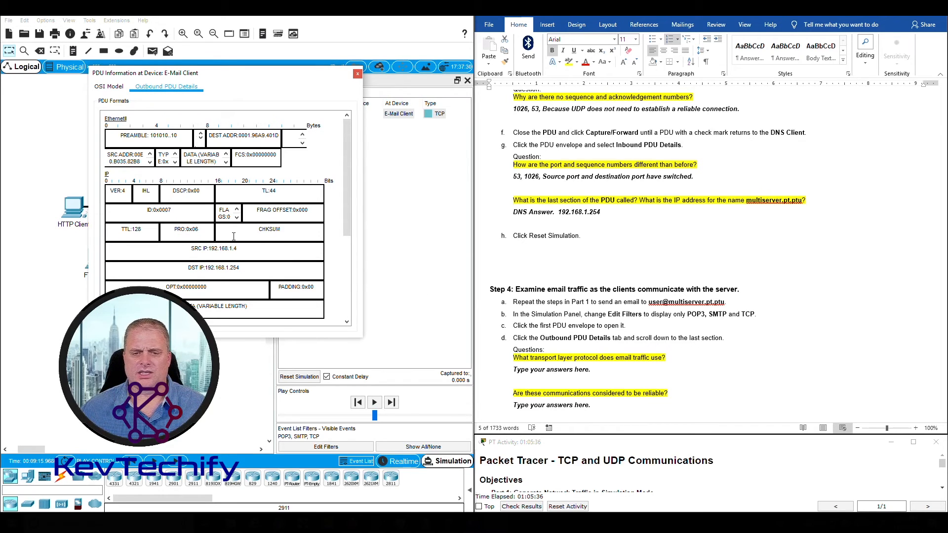
pyautogui.scroll(-3, 234, 236)
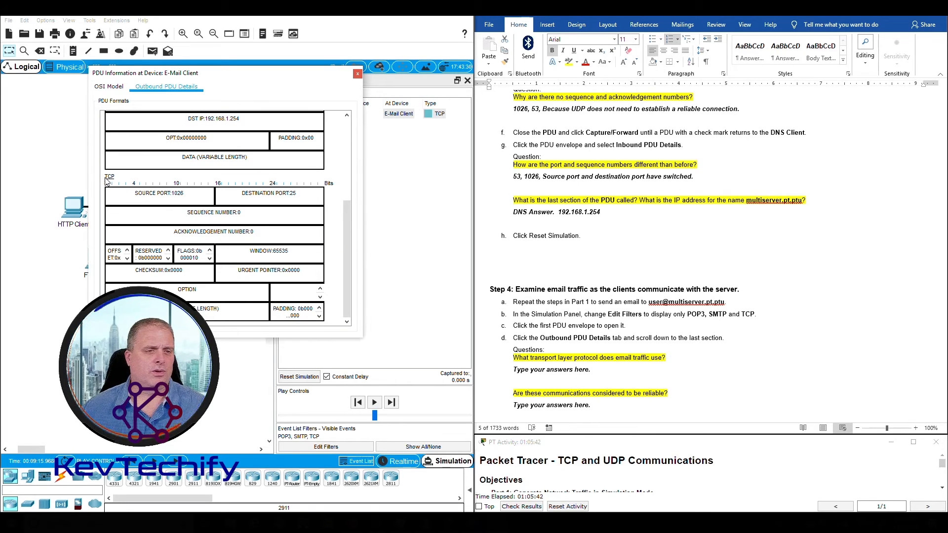
# Answer the Step 4d questions with TCP as the email transport layer protocol and Yes for reliable communications
pyautogui.click(544, 371)
pyautogui.moveTo(514, 371); pyautogui.dragTo(594, 371)
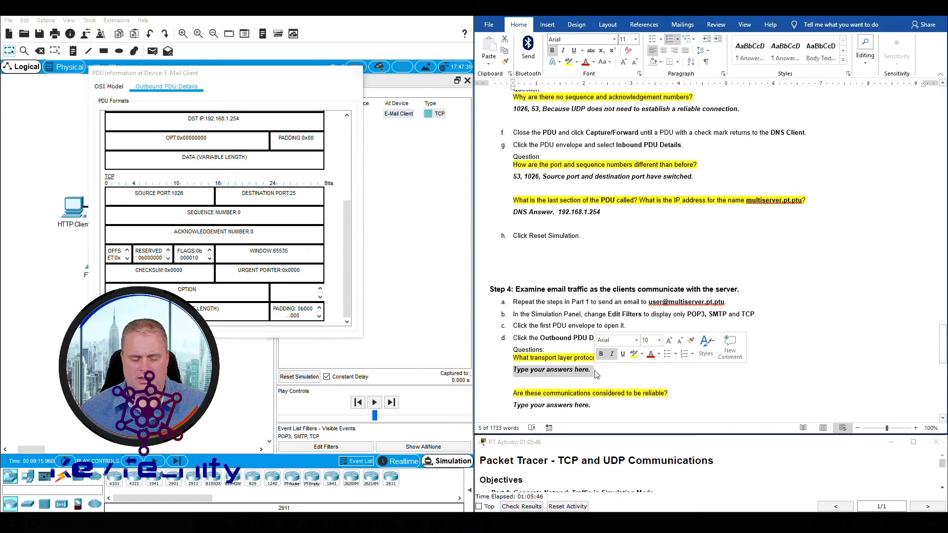
pyautogui.write('TCP')
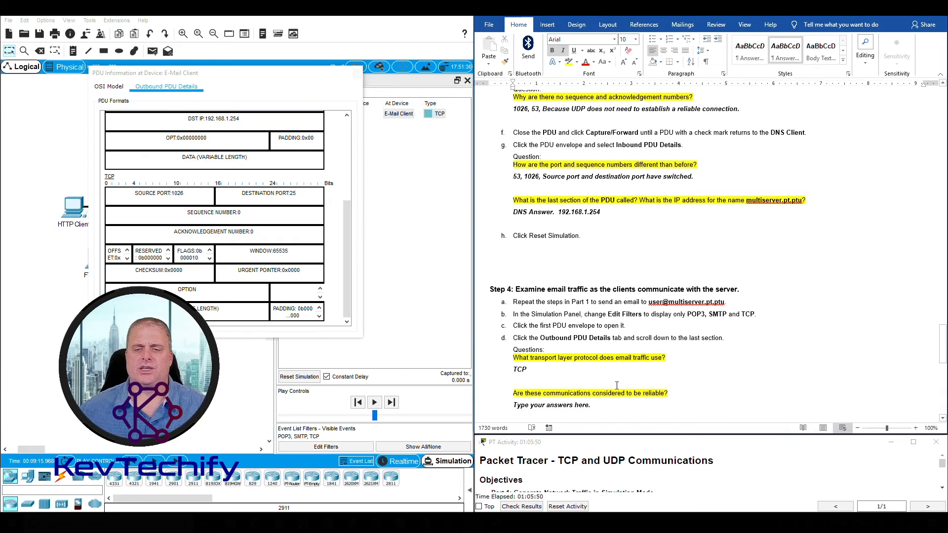
pyautogui.scroll(-1, 617, 385)
pyautogui.moveTo(515, 383); pyautogui.dragTo(599, 388)
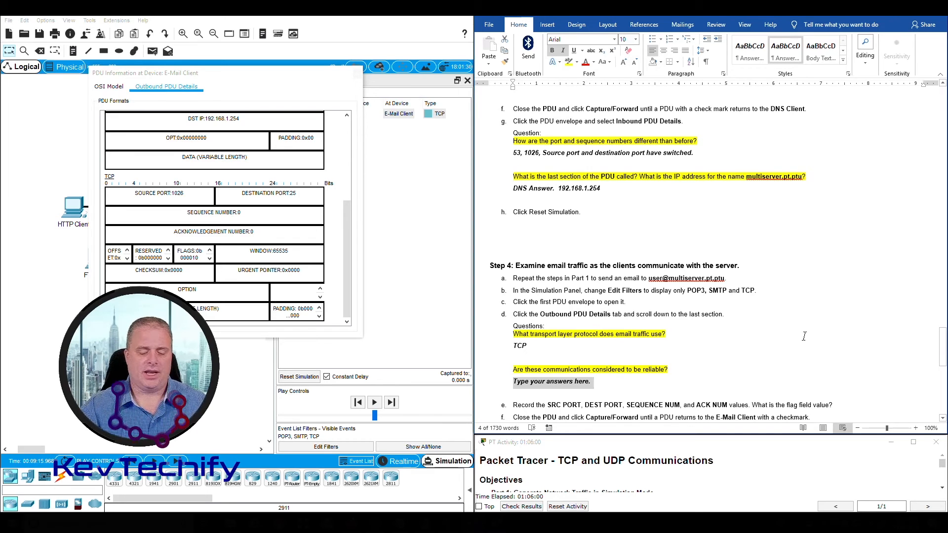
pyautogui.write('Yes')
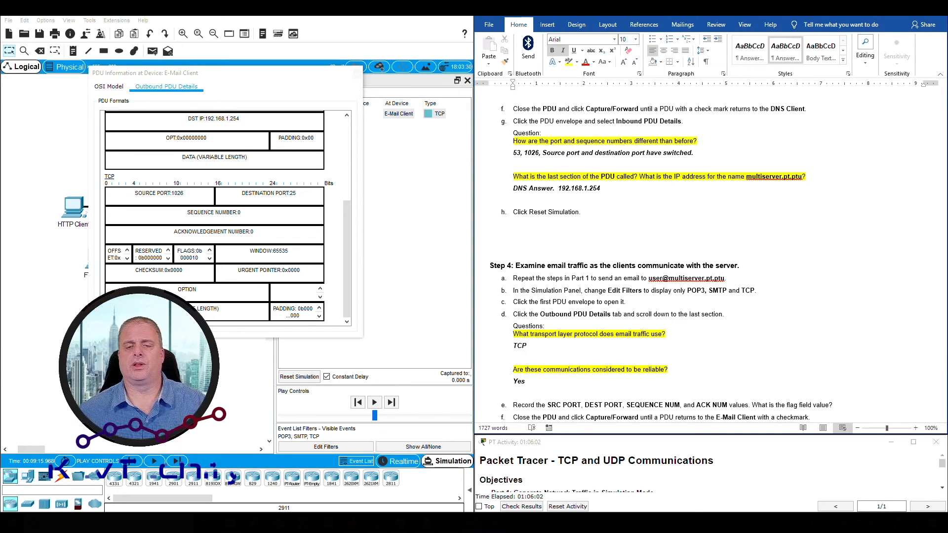
# Record the outbound PDU's source port, destination port, sequence and acknowledgement numbers under Step 4e as "1026, 25, 0, 0"
pyautogui.scroll(-1, 803, 329)
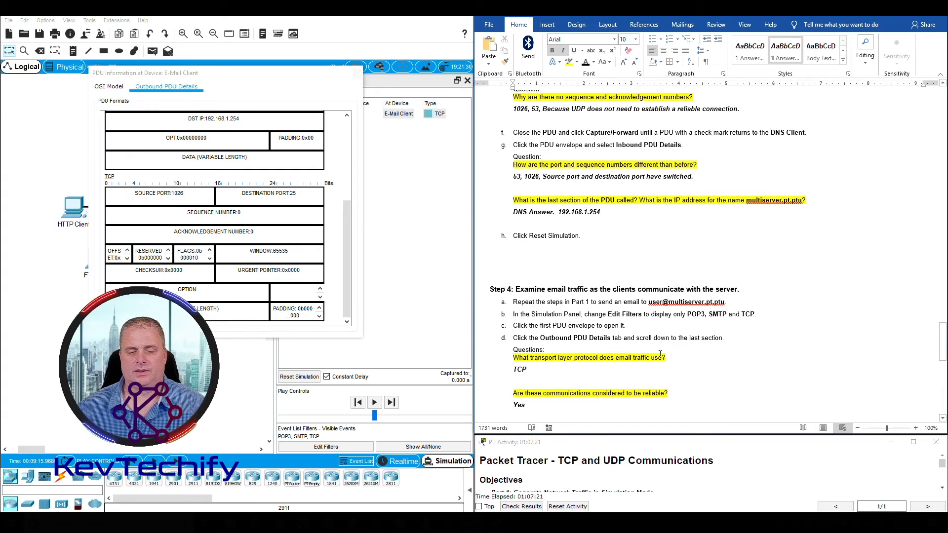
pyautogui.scroll(-1, 660, 354)
pyautogui.scroll(-2, 660, 355)
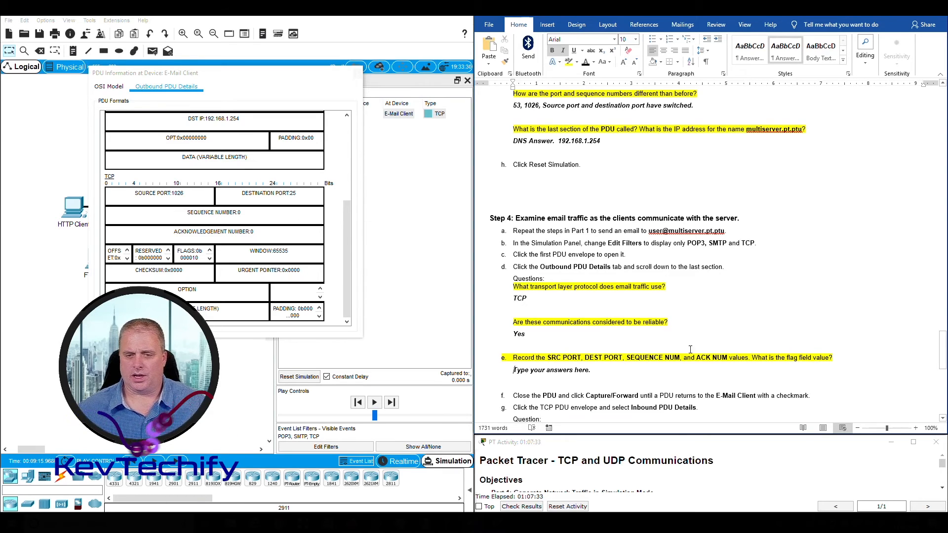
pyautogui.moveTo(514, 369); pyautogui.dragTo(597, 372)
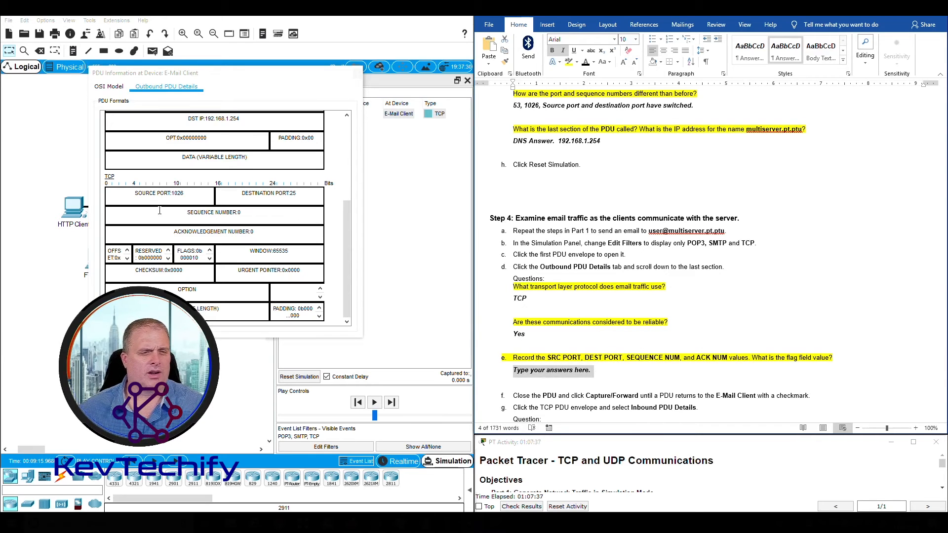
pyautogui.moveTo(134, 193); pyautogui.dragTo(188, 193)
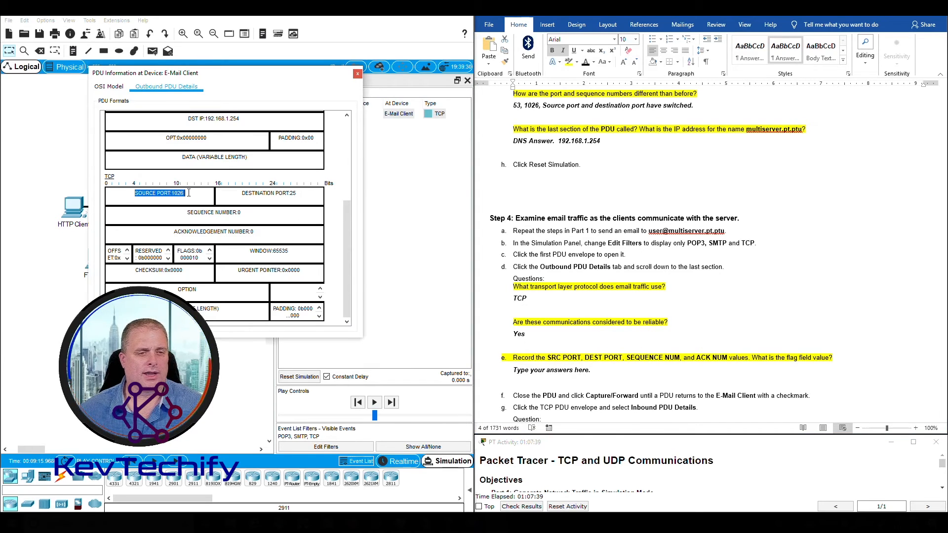
pyautogui.click(557, 376)
pyautogui.click(558, 375)
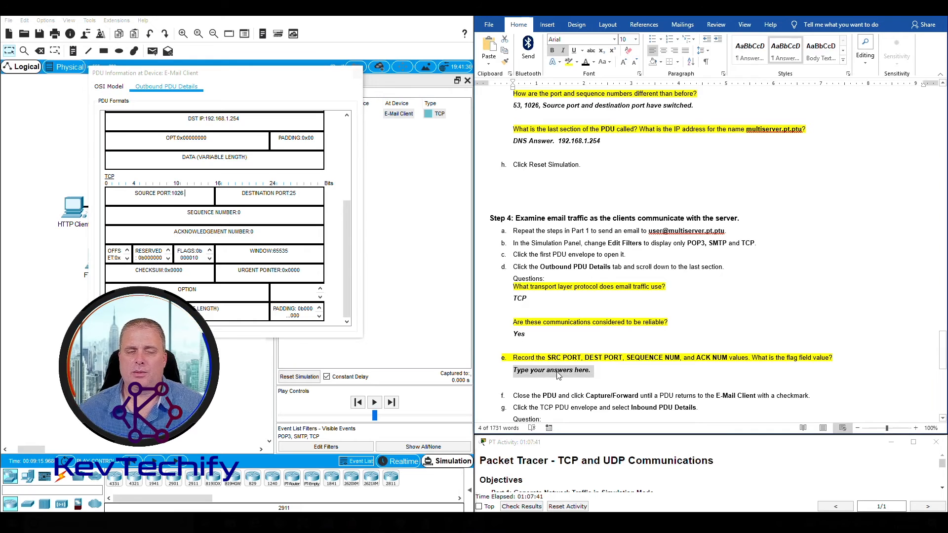
pyautogui.write('1026,')
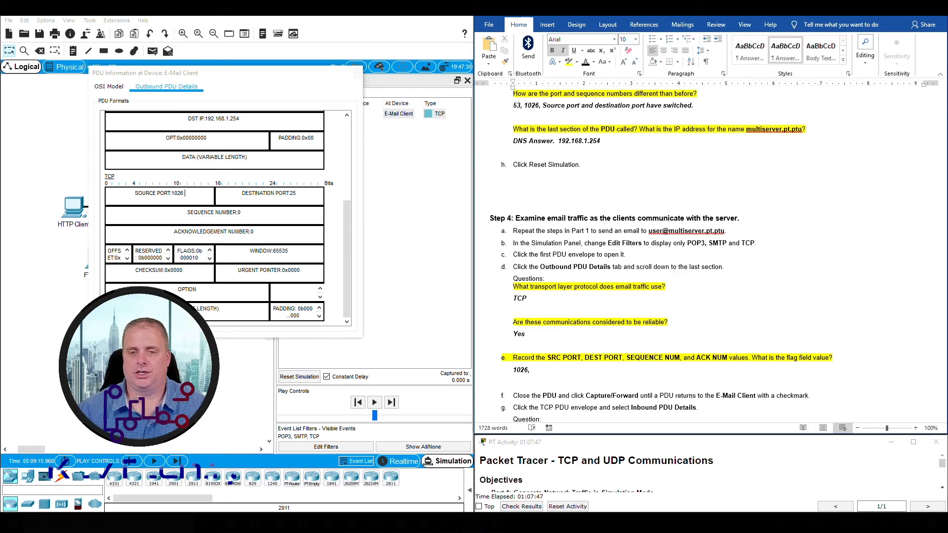
pyautogui.moveTo(241, 194); pyautogui.dragTo(300, 192)
pyautogui.click(543, 371)
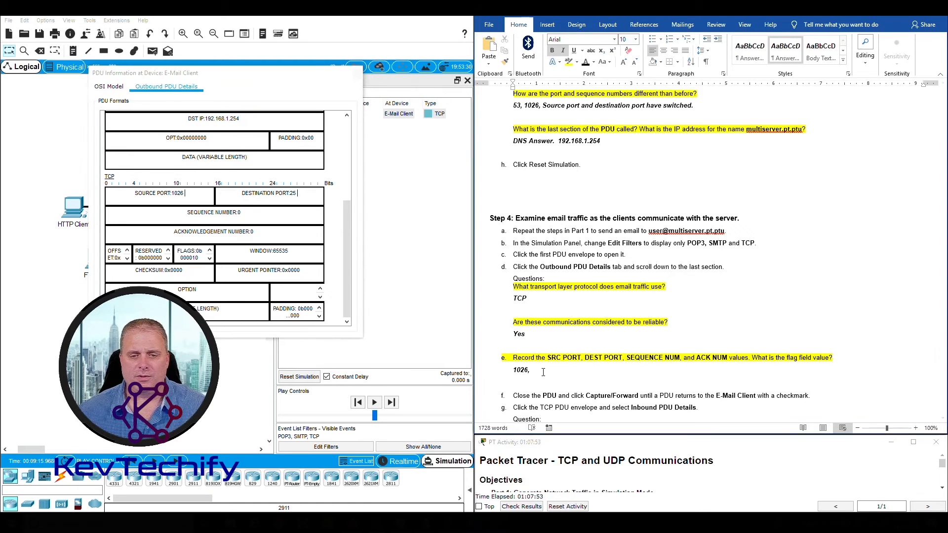
pyautogui.write('25,')
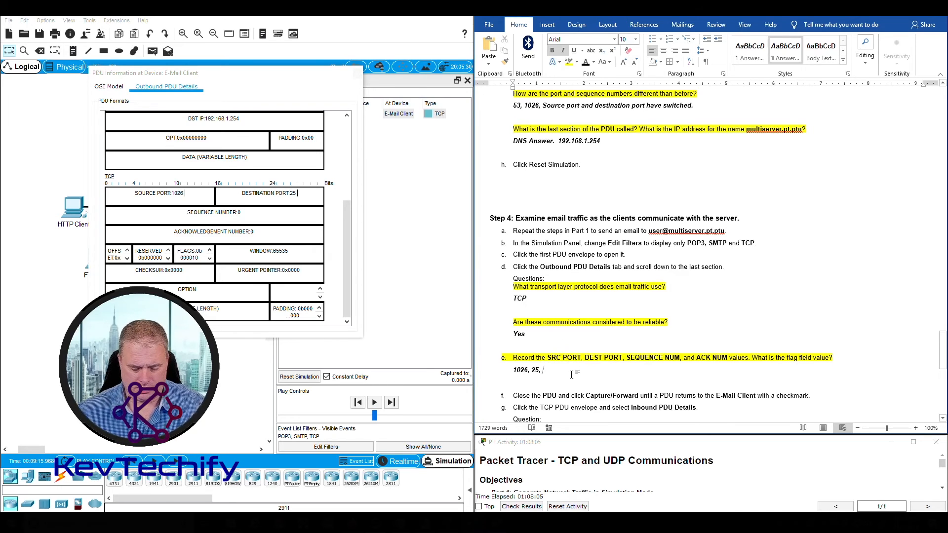
pyautogui.write('0,')
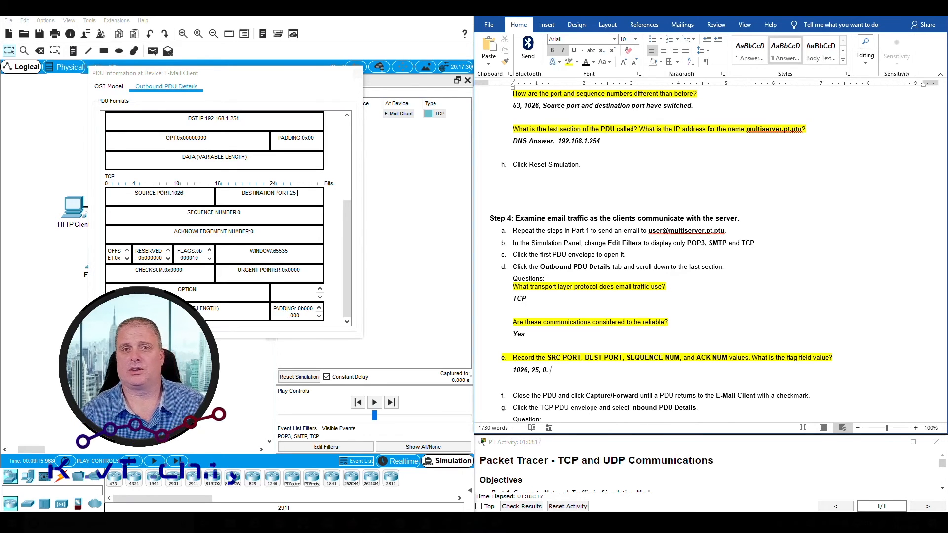
pyautogui.write('0')
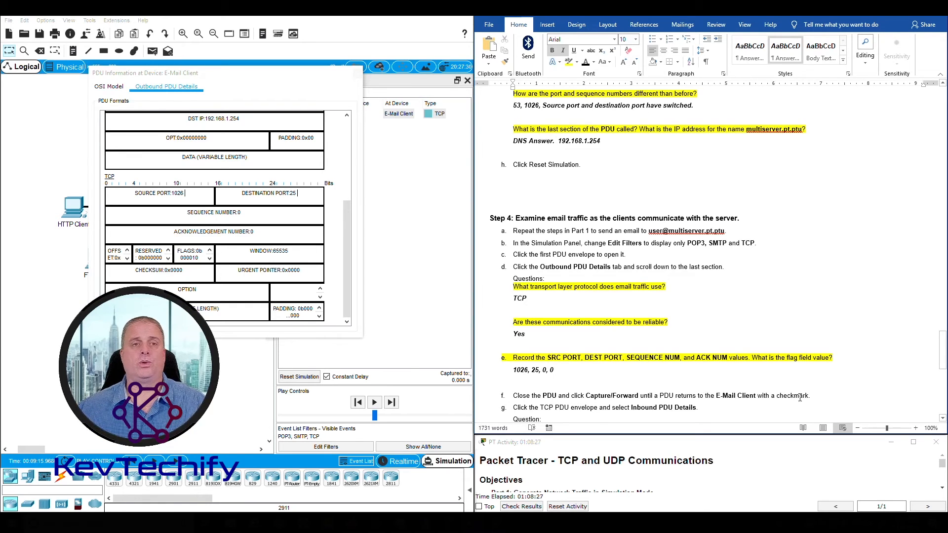
# Close the PDU information and advance the simulation event by event until a PDU returns to the E-Mail Client
pyautogui.click(358, 73)
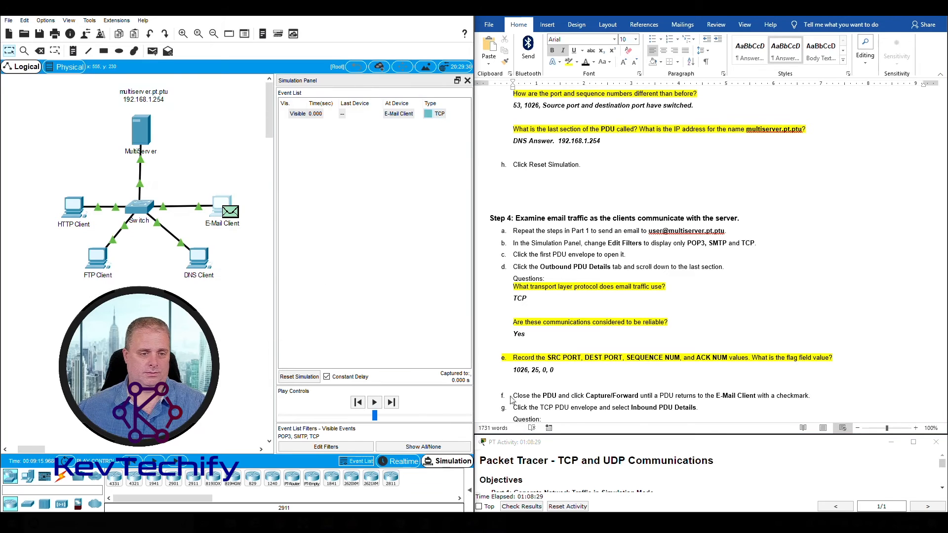
pyautogui.click(176, 464)
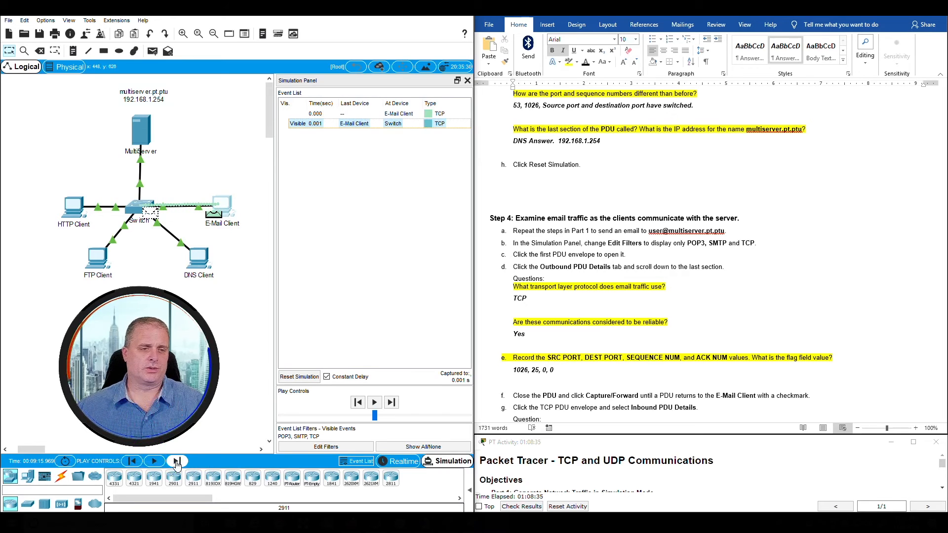
pyautogui.click(176, 464)
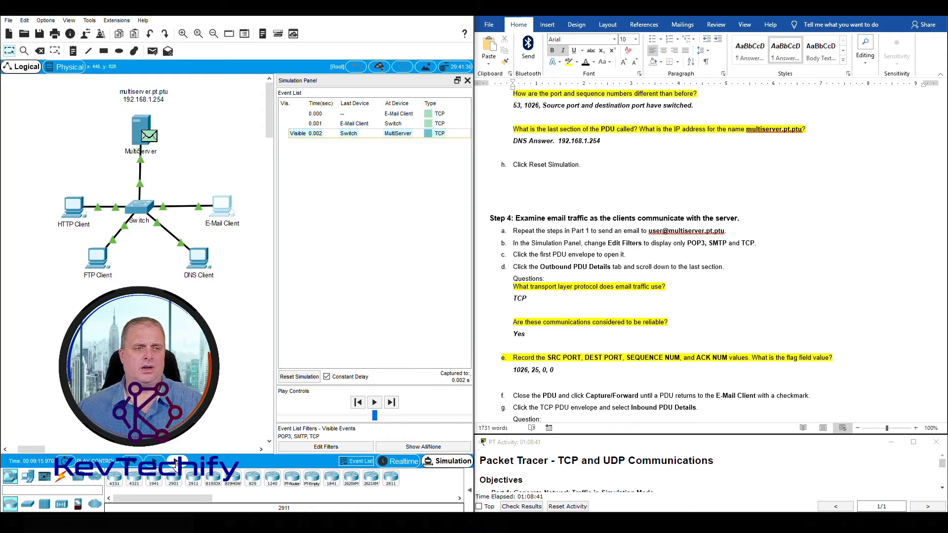
pyautogui.click(177, 464)
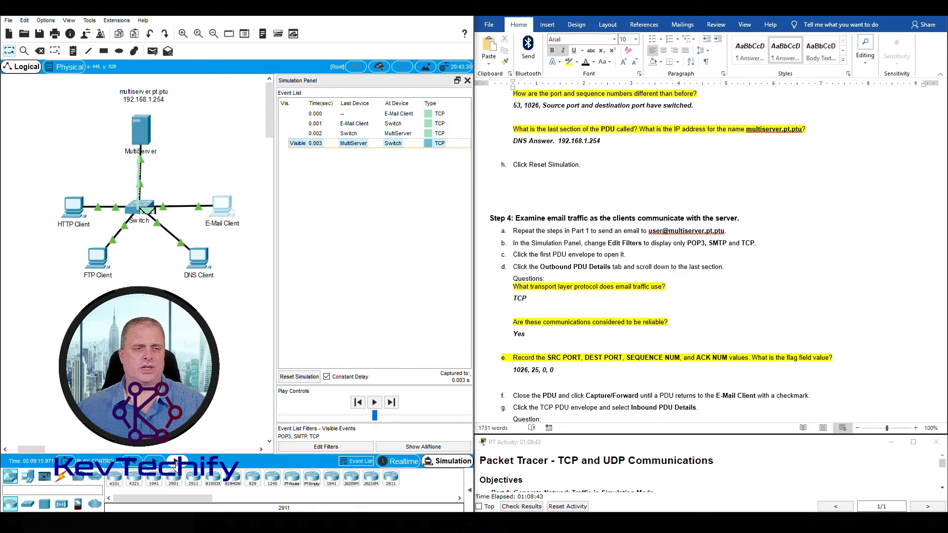
pyautogui.click(176, 464)
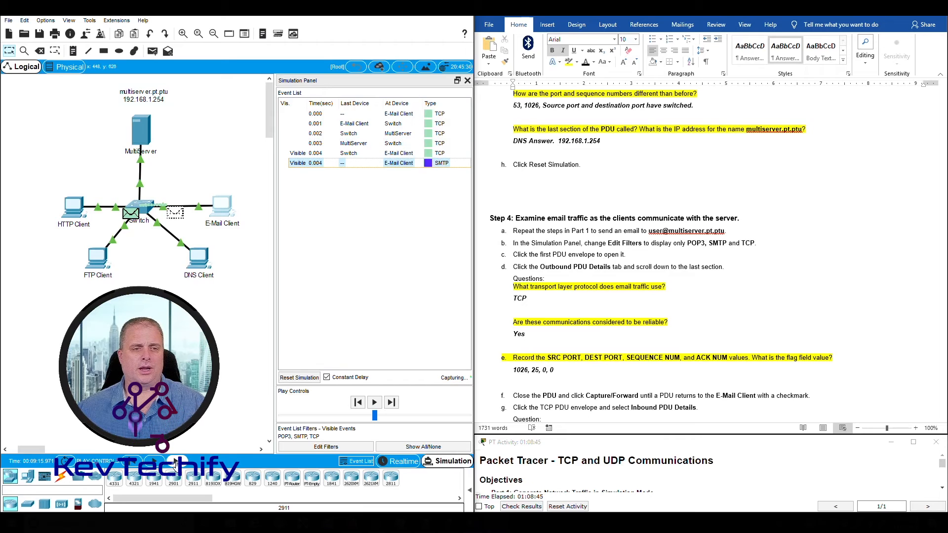
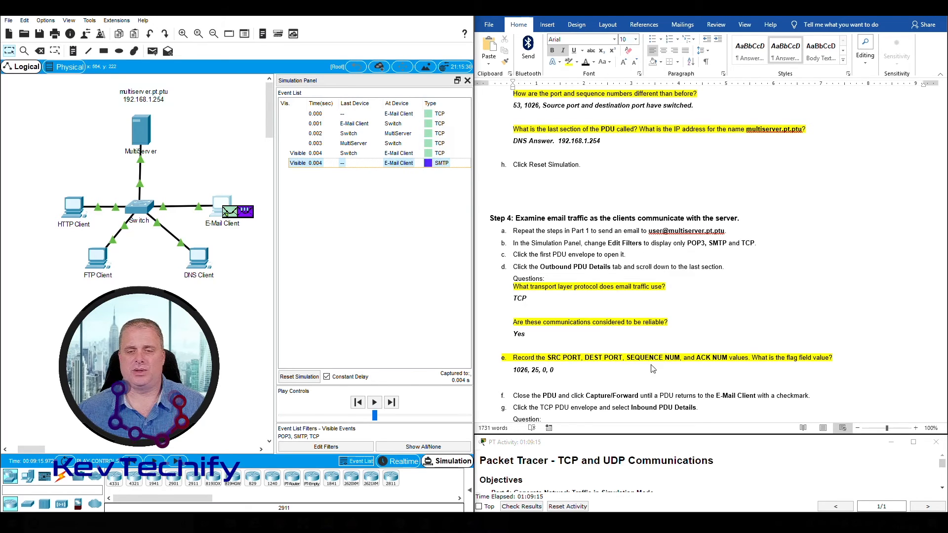
# Open the returned TCP PDU at the E-Mail Client and examine the TCP section of its Inbound PDU Details
pyautogui.scroll(-1, 600, 379)
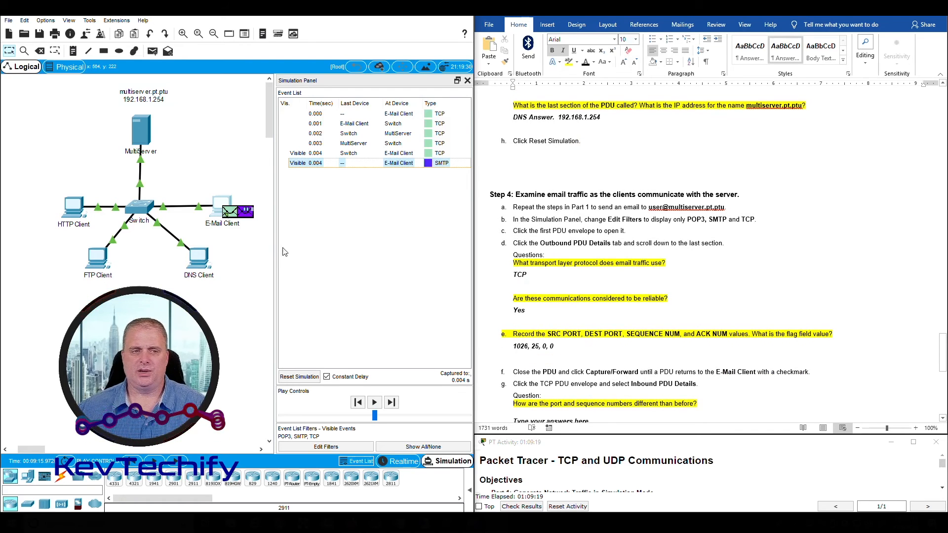
pyautogui.click(231, 214)
pyautogui.moveTo(433, 121); pyautogui.dragTo(277, 24)
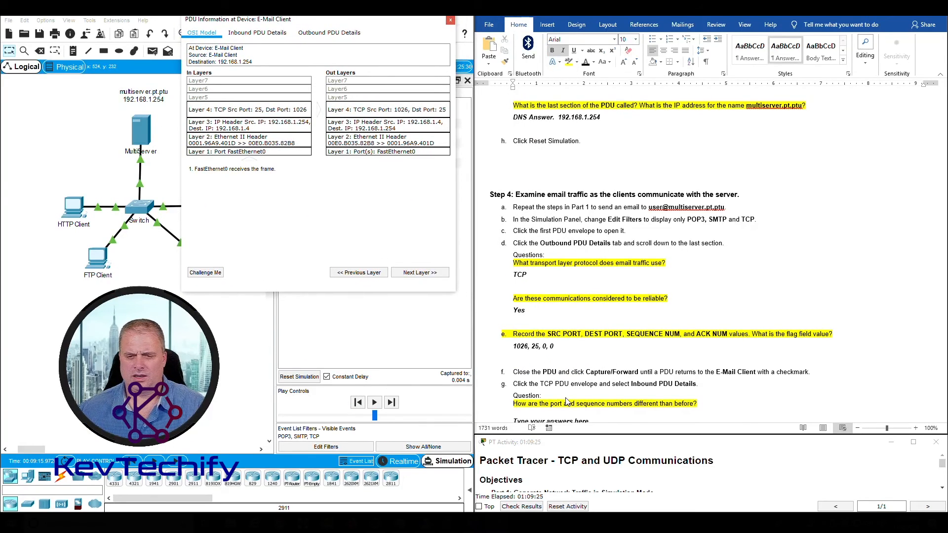
pyautogui.click(270, 35)
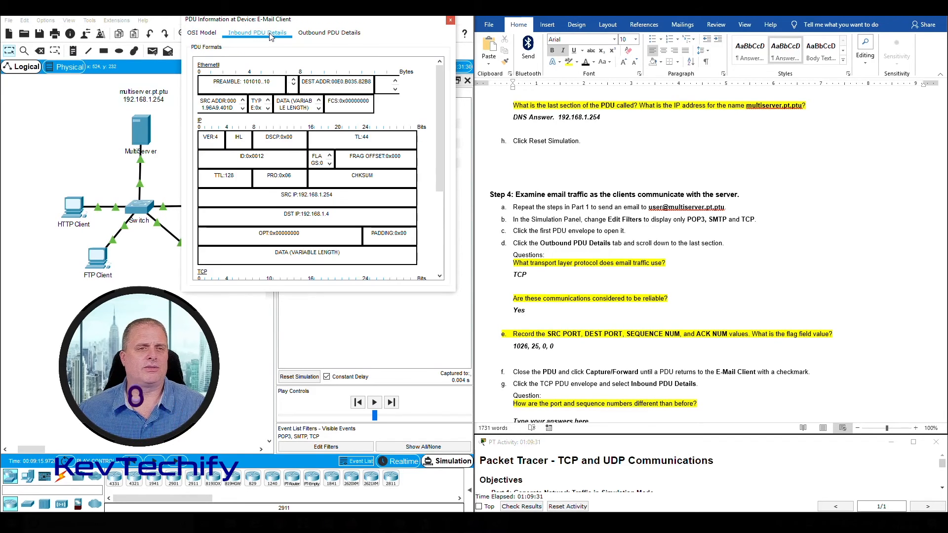
pyautogui.scroll(-3, 315, 192)
pyautogui.scroll(-3, 315, 192)
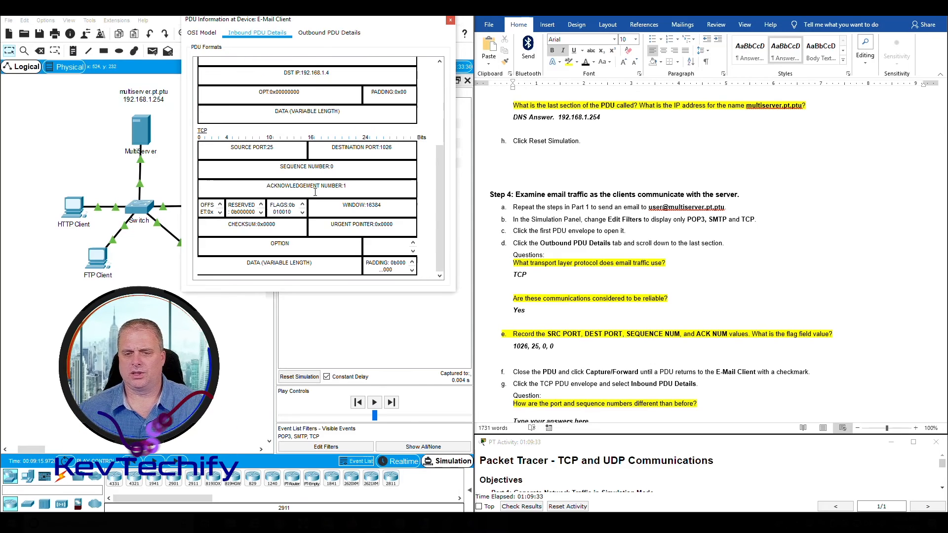
# Replace the Step 4g answer placeholder with the inbound port, sequence and acknowledgement values "25, 1026, 0, 1"
pyautogui.click(567, 408)
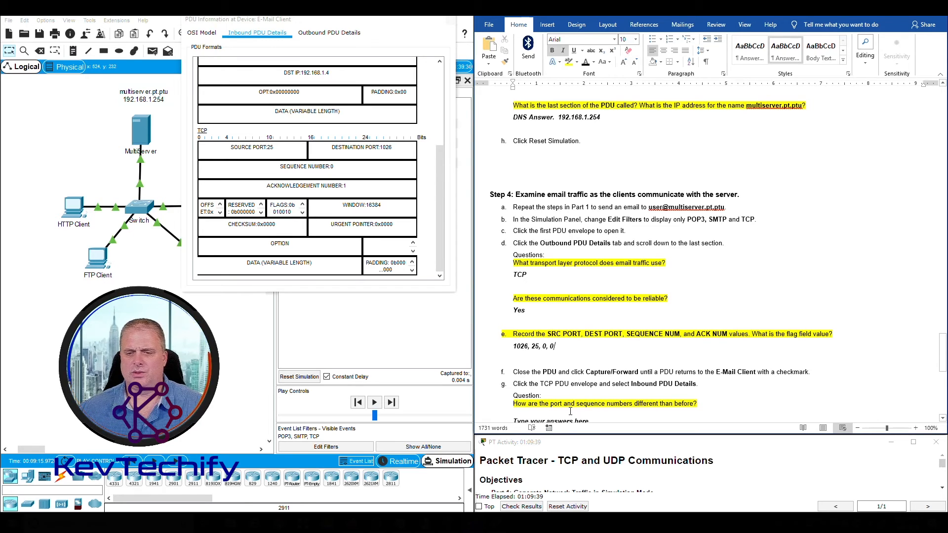
pyautogui.scroll(-2, 542, 407)
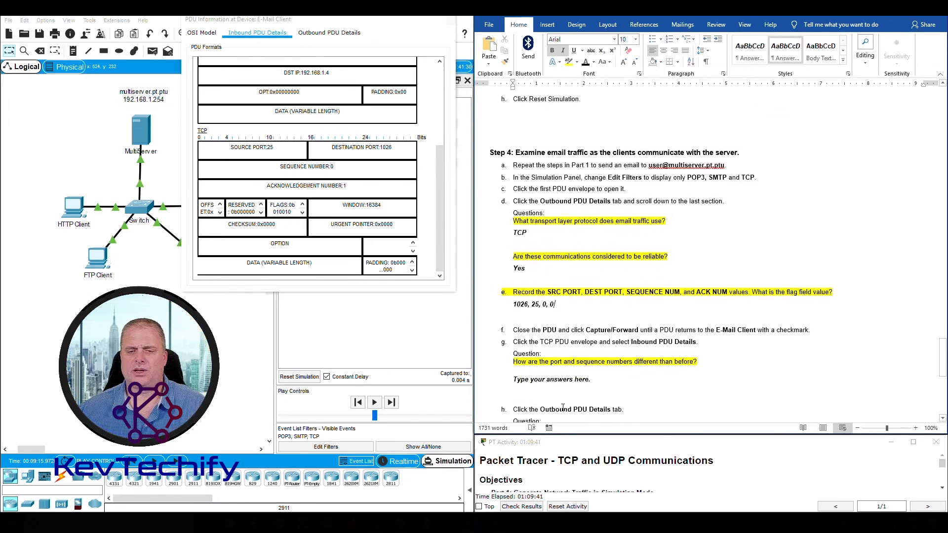
pyautogui.click(513, 376)
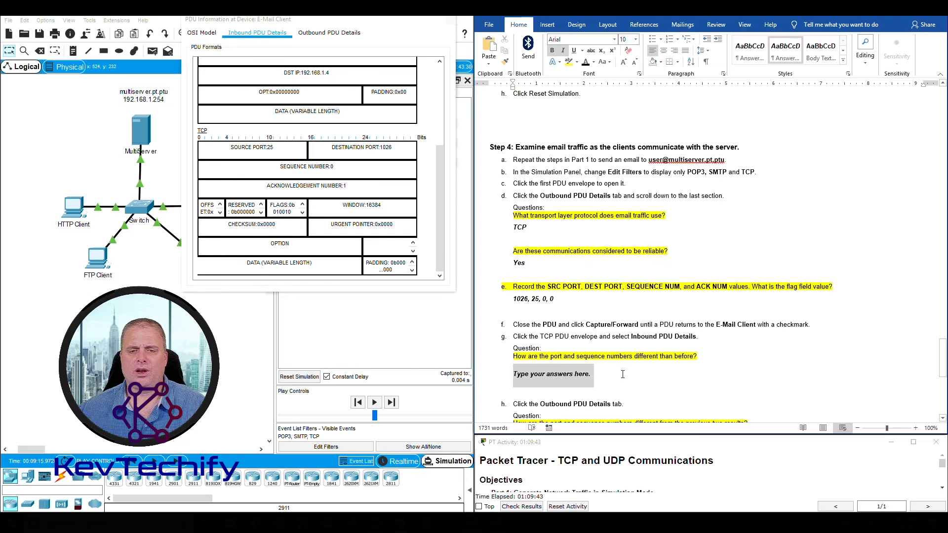
pyautogui.moveTo(233, 147); pyautogui.dragTo(275, 148)
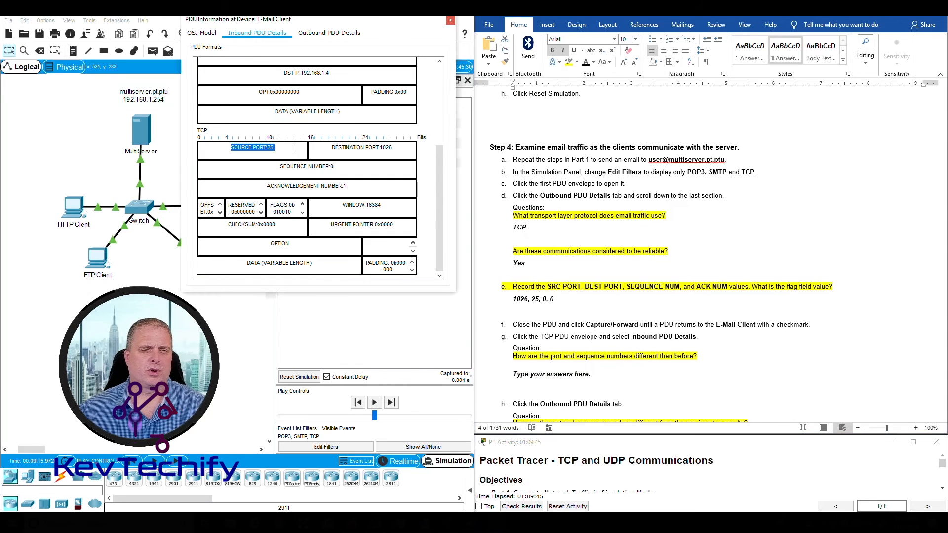
pyautogui.click(397, 150)
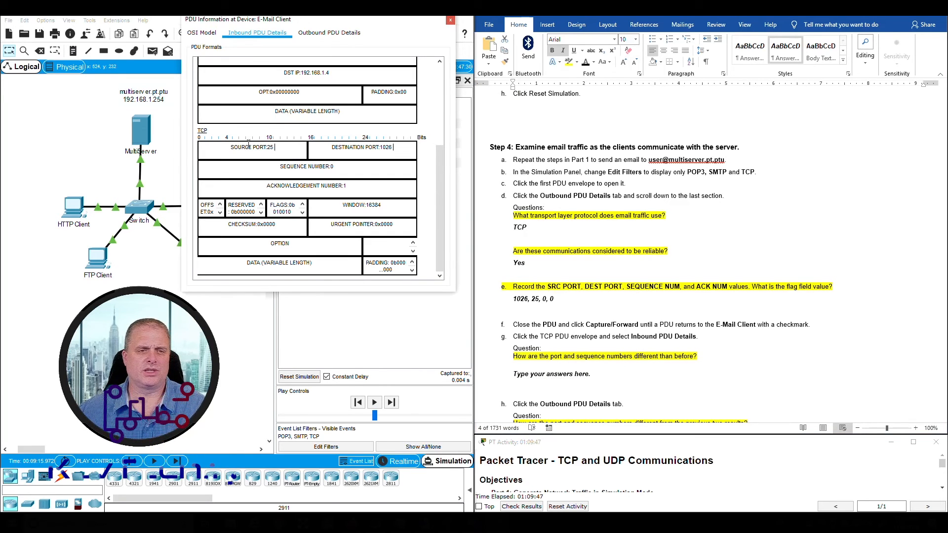
pyautogui.click(536, 385)
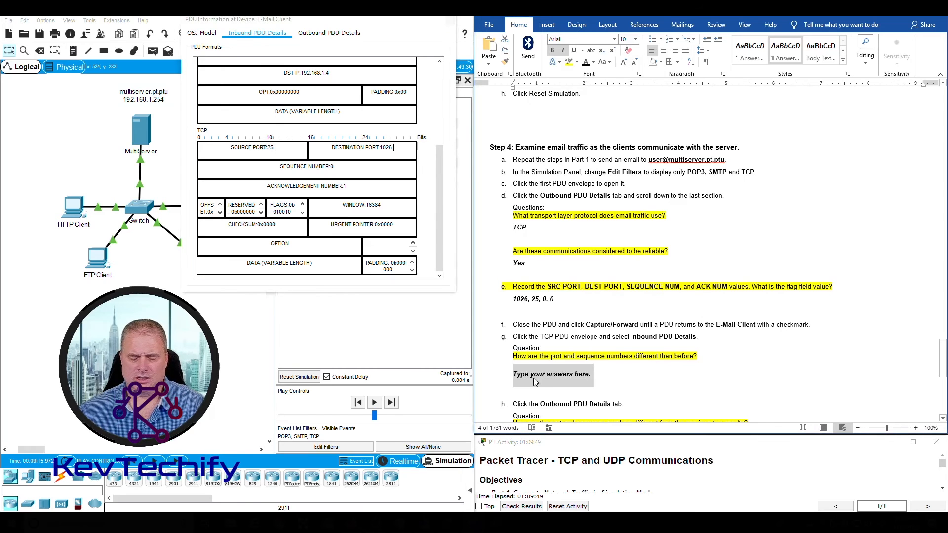
pyautogui.write('25')
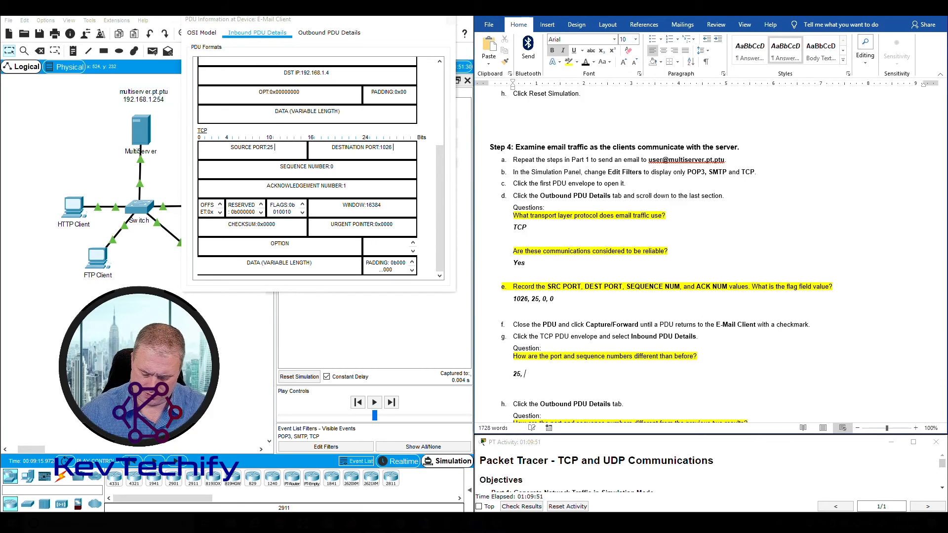
pyautogui.write(', 1026, 0, 1')
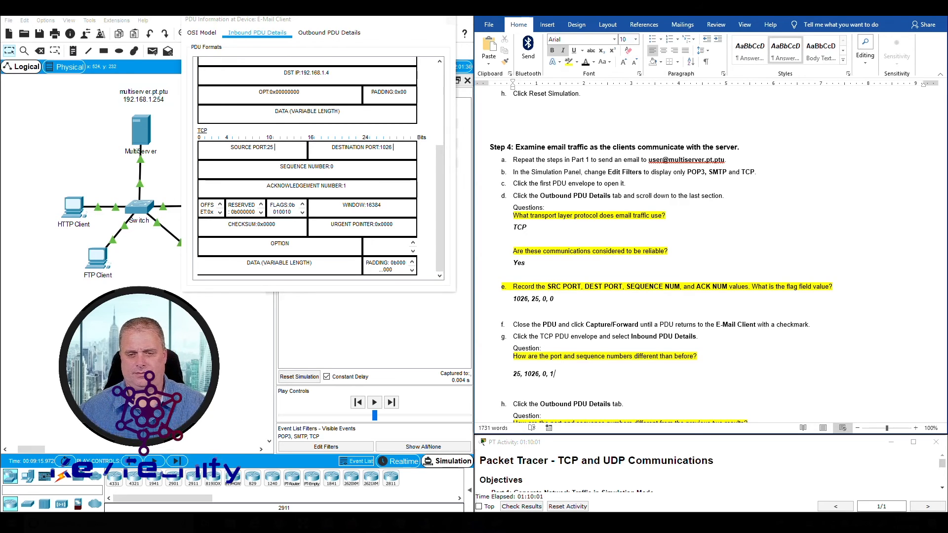
# Add a second line to the Step 4g answer reading "Source and destination has switched. ACK has increased to one."
pyautogui.press('Return')
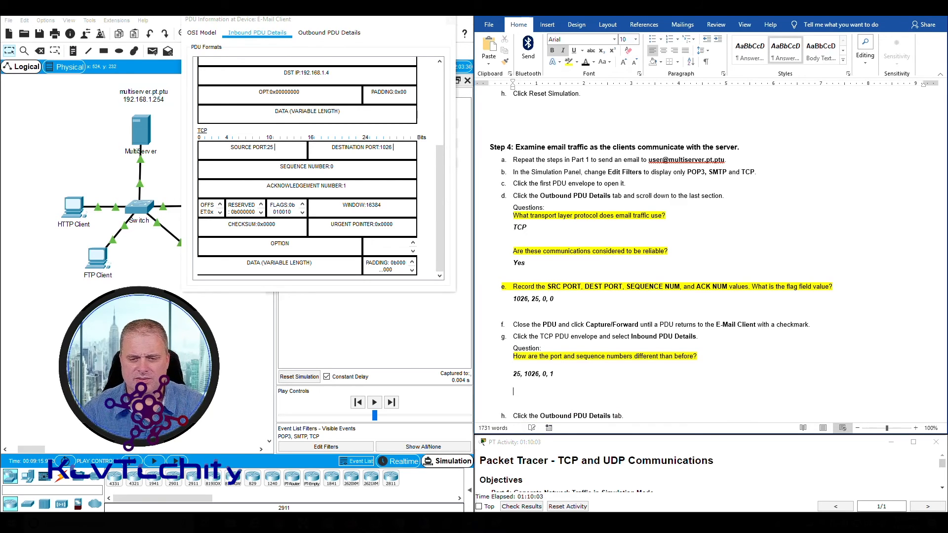
pyautogui.write('Scurce a')
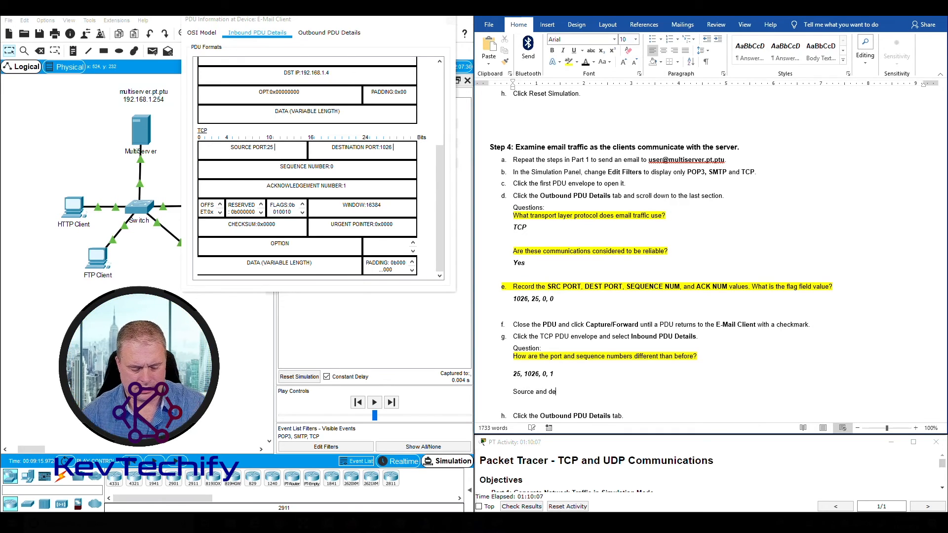
pyautogui.write('nd destination has swit')
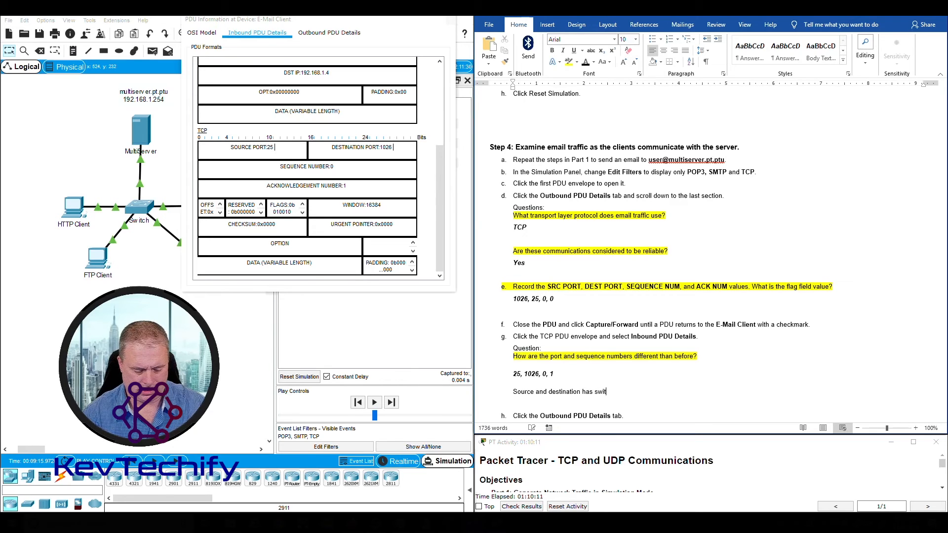
pyautogui.write('ched.')
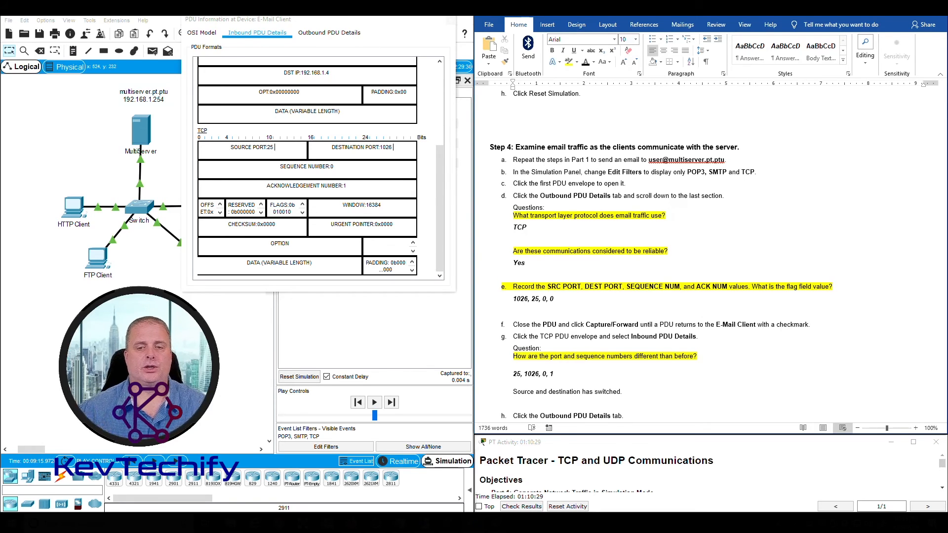
pyautogui.write('ACK has')
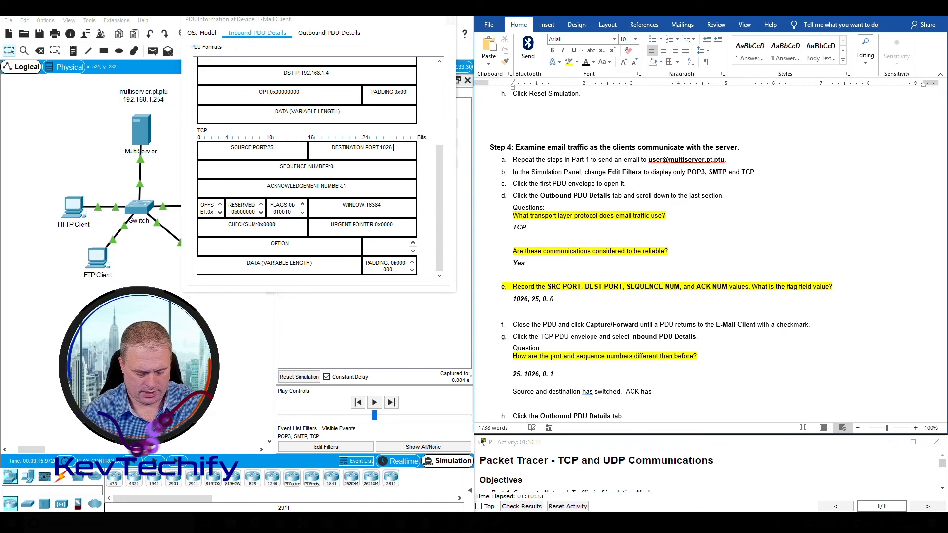
pyautogui.write(' increased to one.')
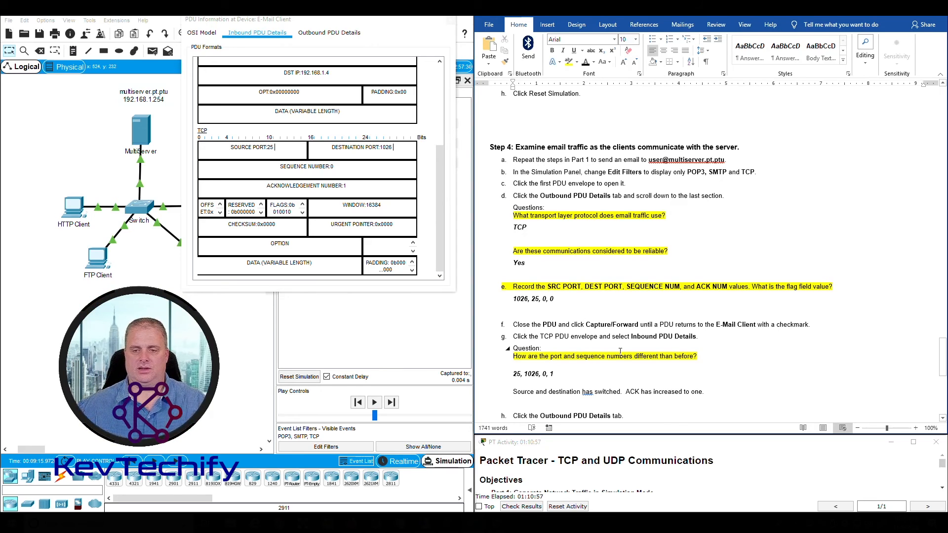
pyautogui.scroll(-2, 620, 351)
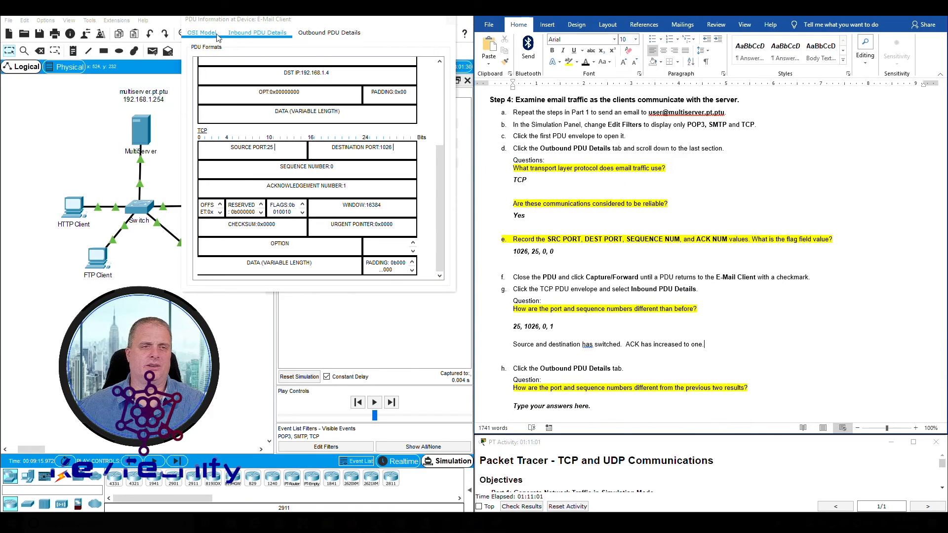
# Examine the TCP section of the returned TCP PDU's Outbound PDU Details for the Step 4h question
pyautogui.click(339, 36)
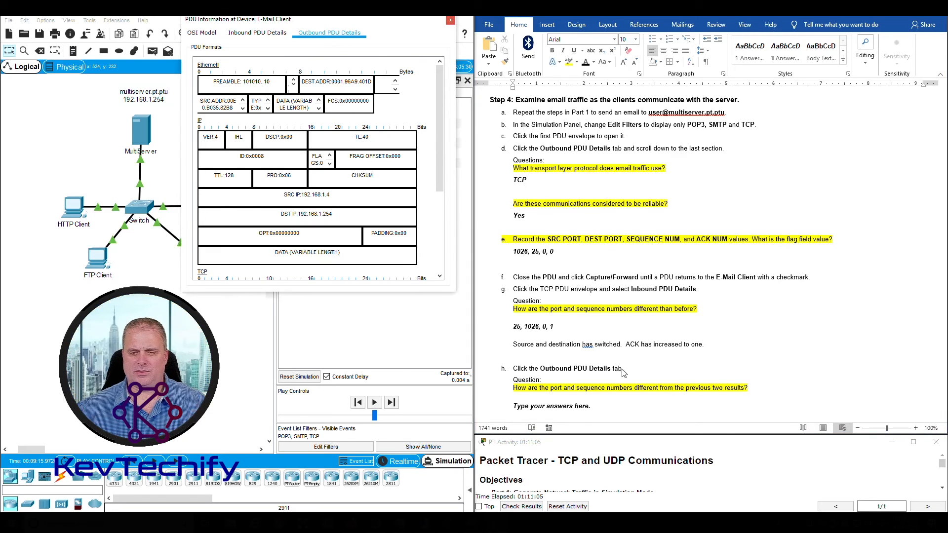
pyautogui.scroll(-1, 623, 372)
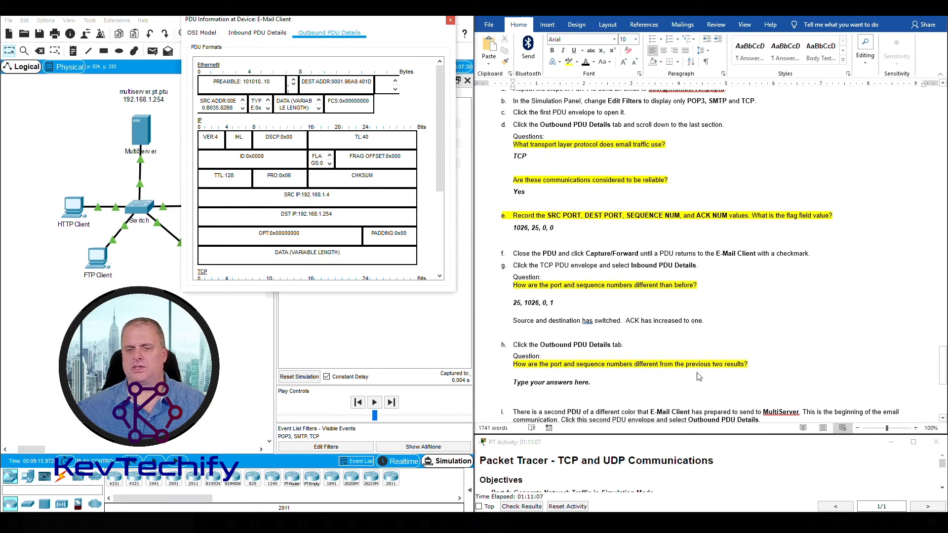
pyautogui.scroll(-5, 306, 194)
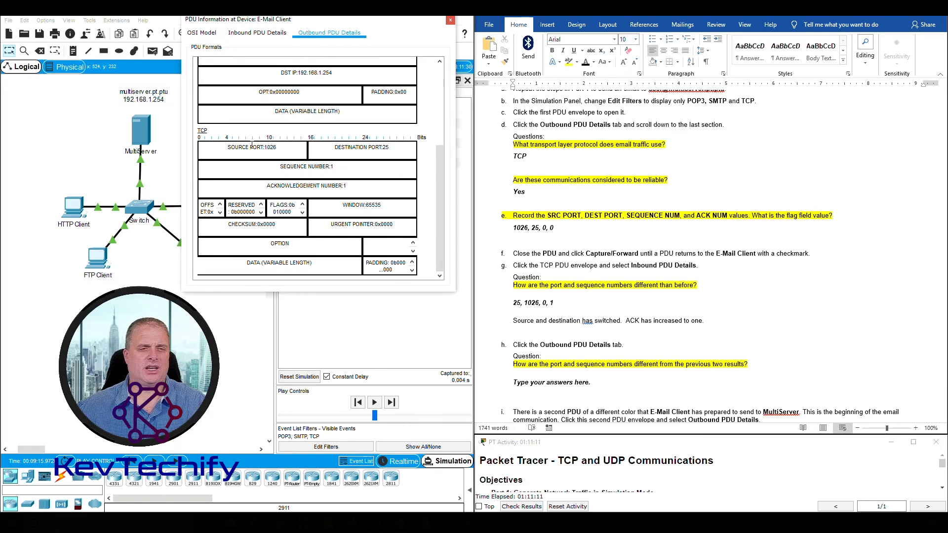
# Replace the Step 4h answer placeholder with the outbound port, sequence and acknowledgement values "1026, 25, 1, 1"
pyautogui.click(529, 383)
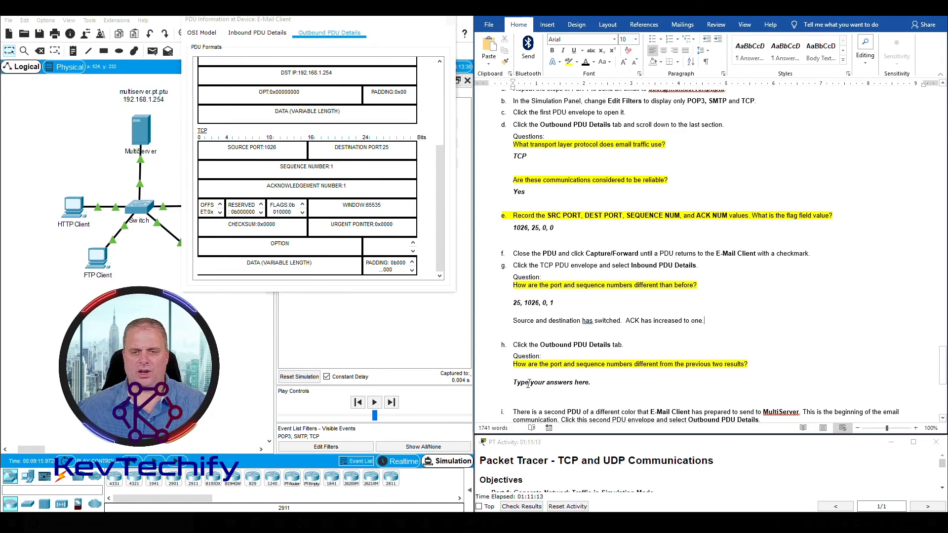
pyautogui.click(512, 383)
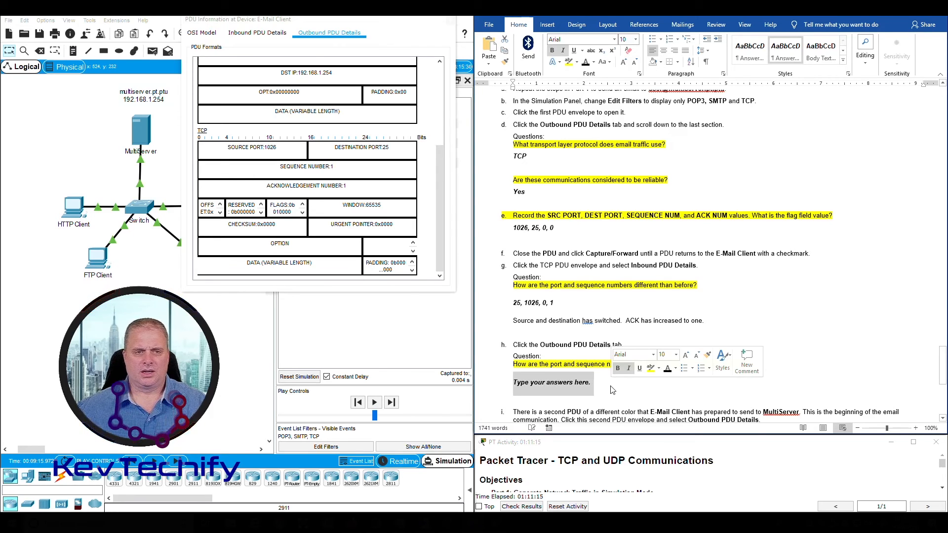
pyautogui.write('1026,')
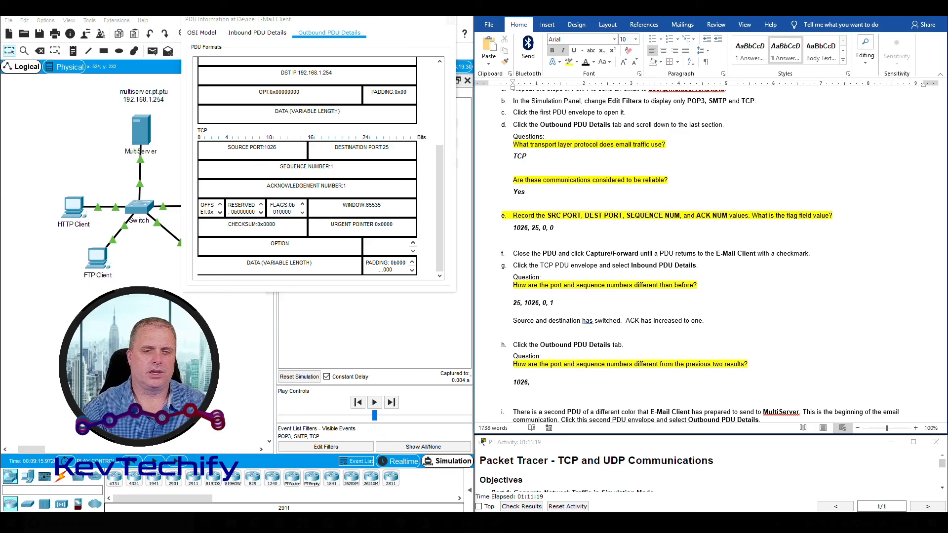
pyautogui.write(', 1, 1')
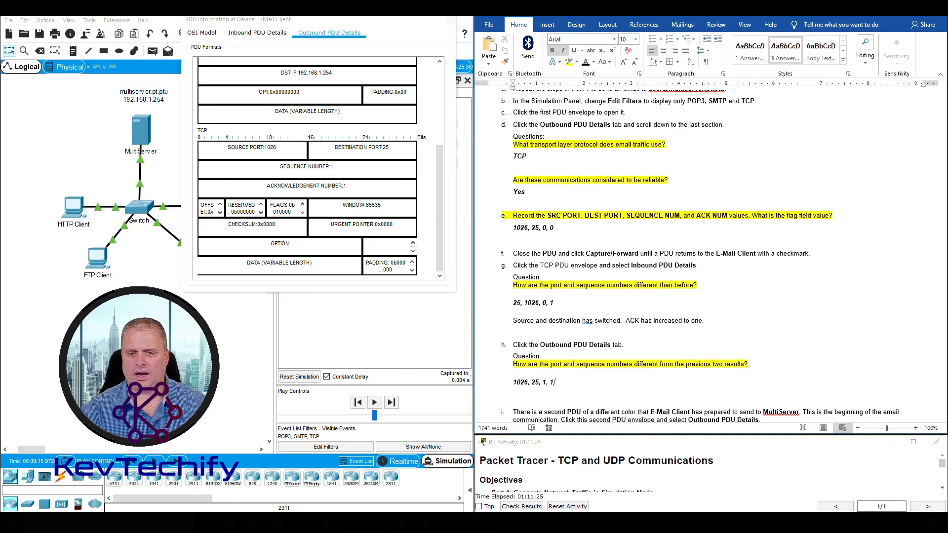
# Add a second line to the Step 4h answer reading "Source and destination has switched. Sequence has increased to one."
pyautogui.press('Return')
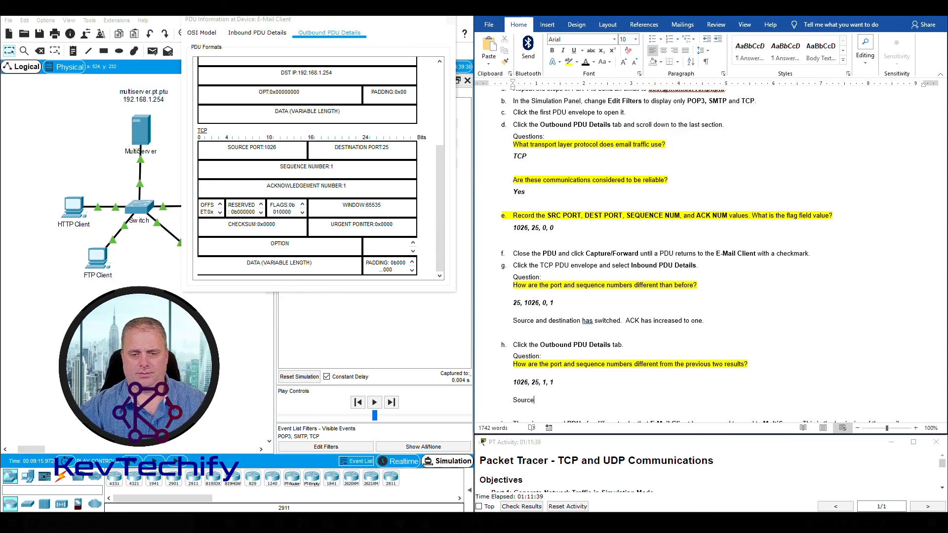
pyautogui.write('nd destination')
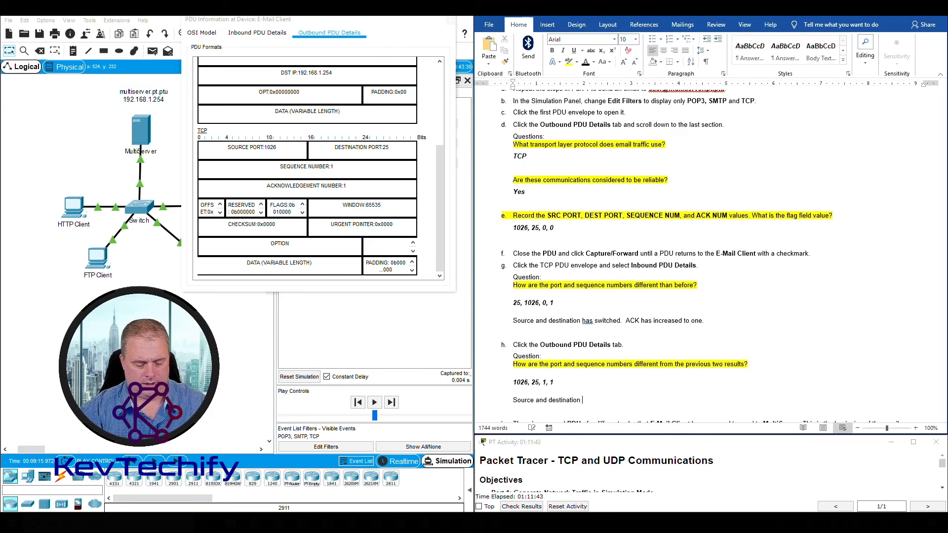
pyautogui.write(' has switched.')
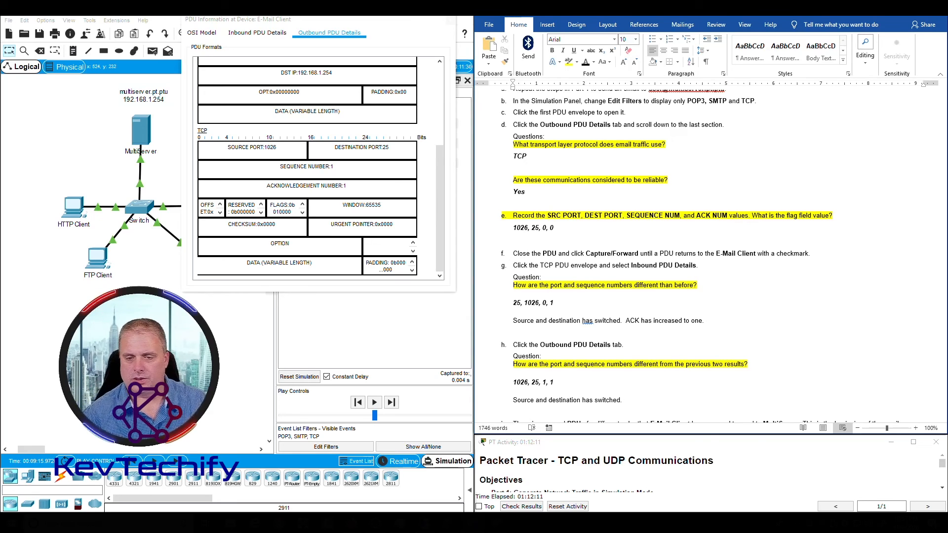
pyautogui.write('S')
pyautogui.write('equence has ')
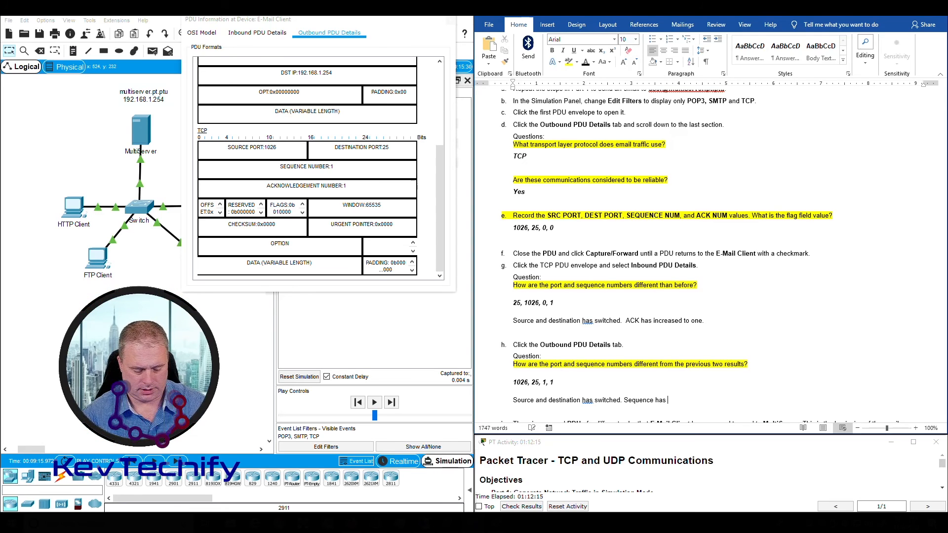
pyautogui.write('increased to ')
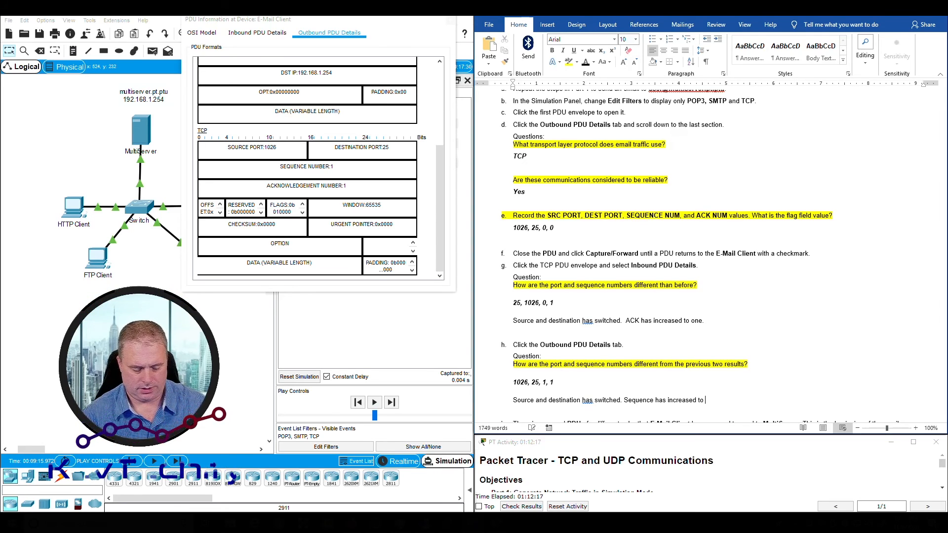
pyautogui.write('one.')
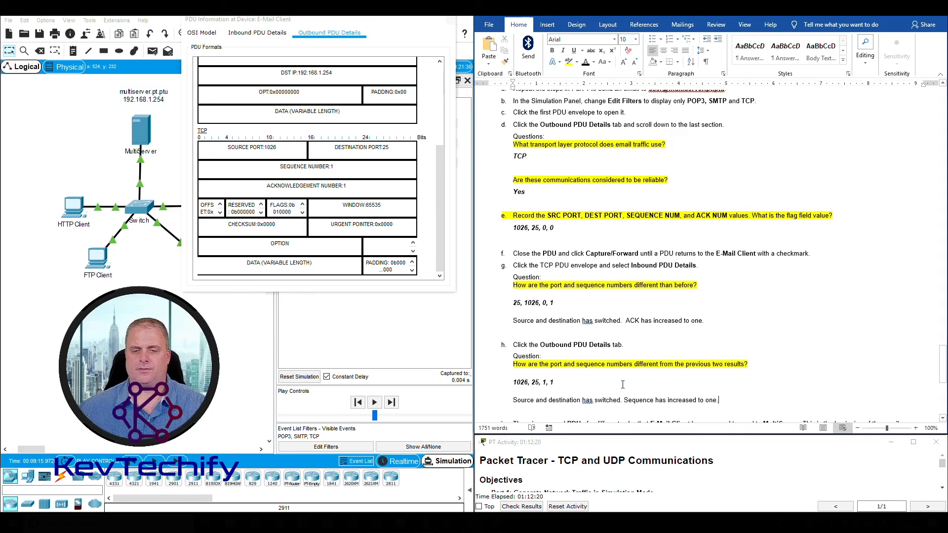
# Close the TCP PDU information, open the E-Mail Client's second, SMTP PDU and examine the TCP section of its Outbound PDU Details
pyautogui.scroll(-1, 597, 383)
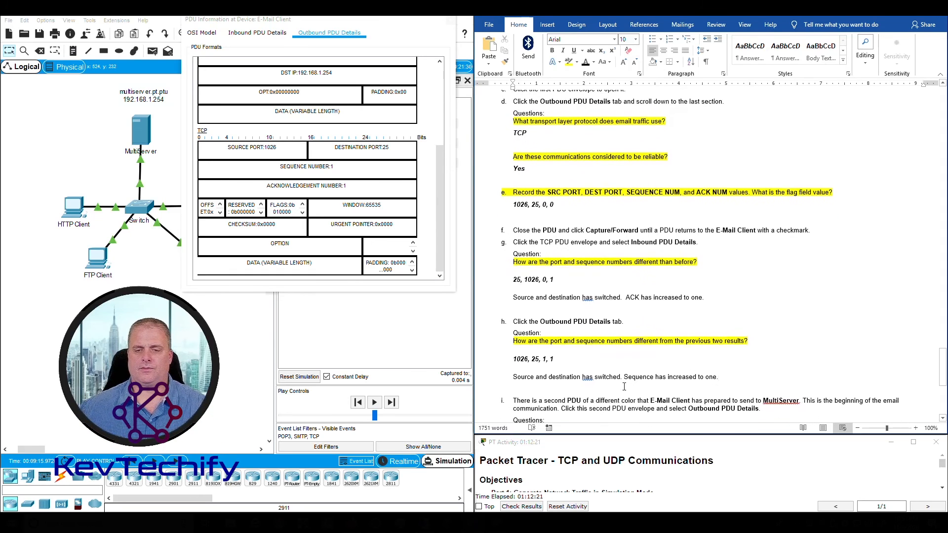
pyautogui.scroll(-1, 596, 382)
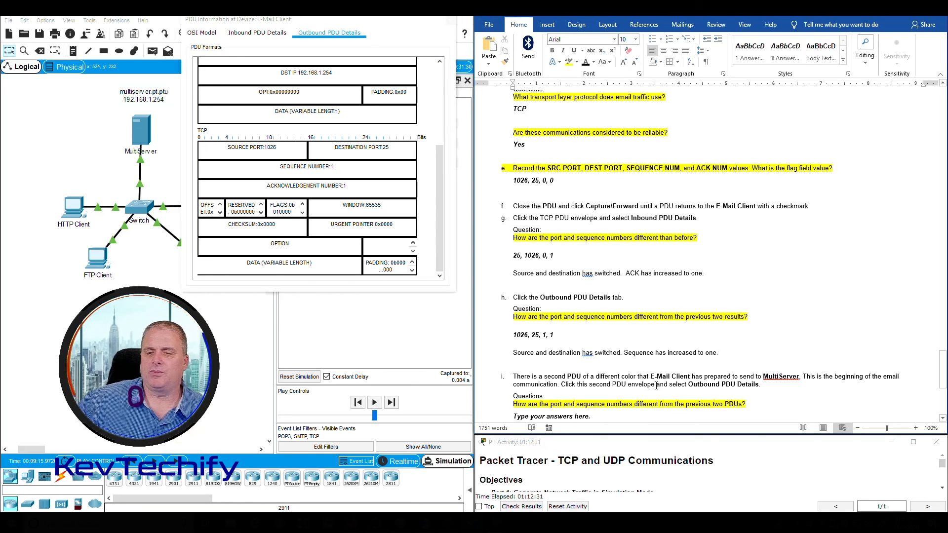
pyautogui.click(405, 19)
pyautogui.click(451, 21)
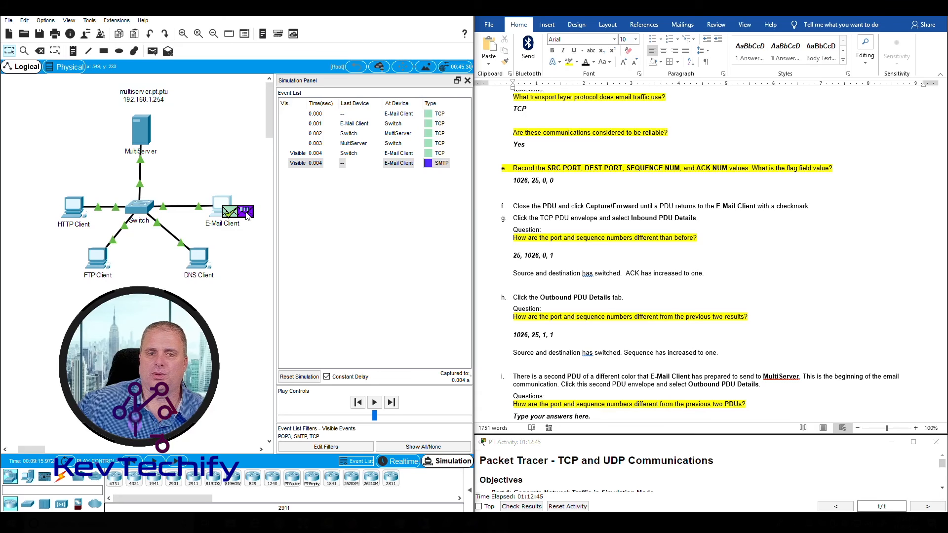
pyautogui.click(246, 213)
pyautogui.moveTo(408, 121); pyautogui.dragTo(291, 30)
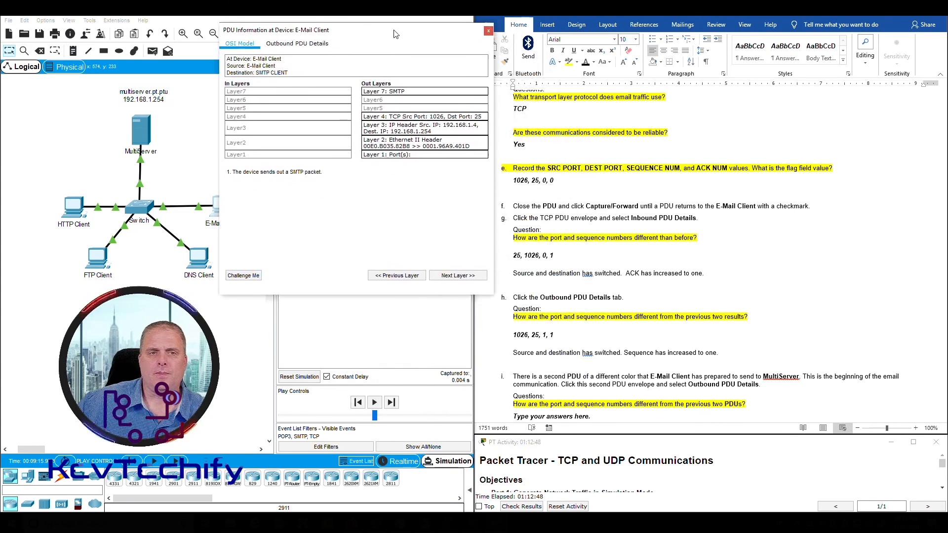
pyautogui.click(291, 45)
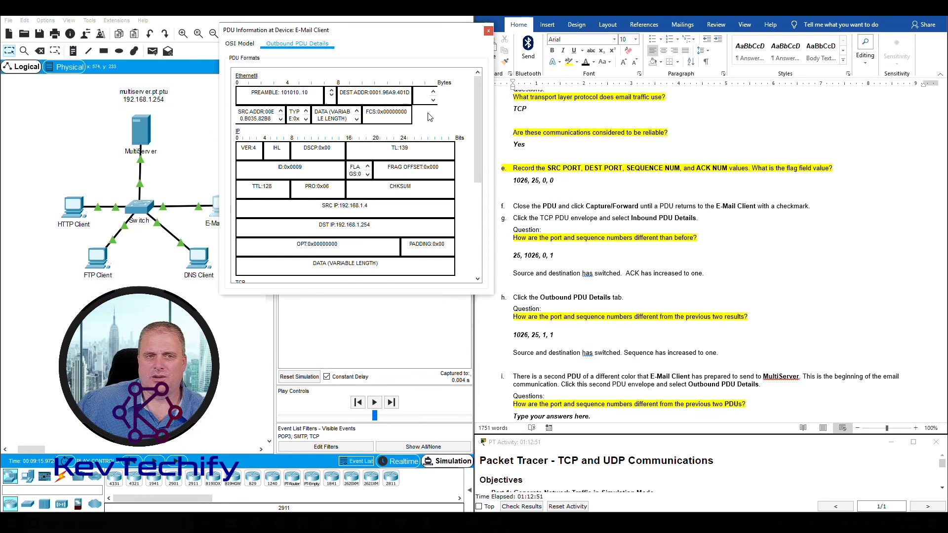
pyautogui.scroll(-1, 573, 381)
pyautogui.scroll(-1, 573, 381)
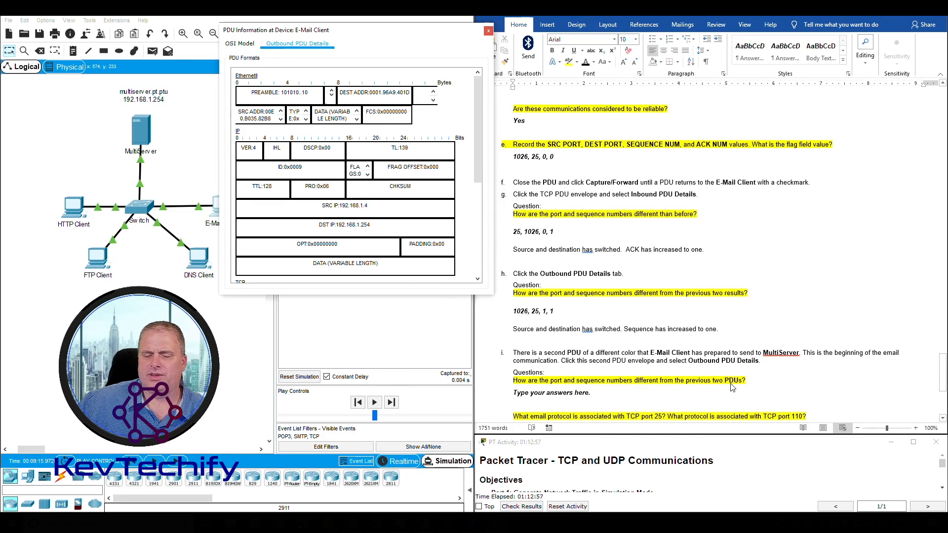
pyautogui.scroll(-5, 307, 164)
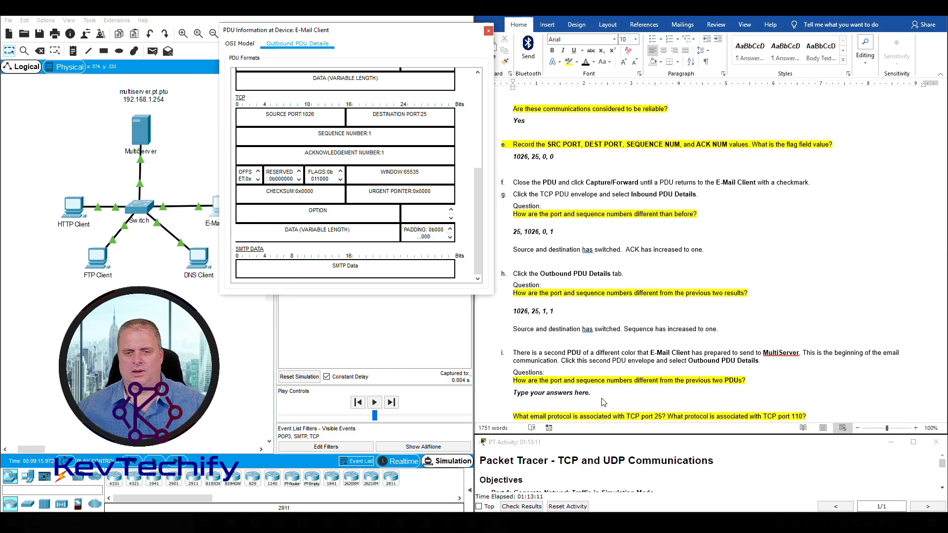
# Replace the first Step 4i answer placeholder with the SMTP PDU's port, sequence and acknowledgement values "1026, 25, 1, 1"
pyautogui.click(557, 401)
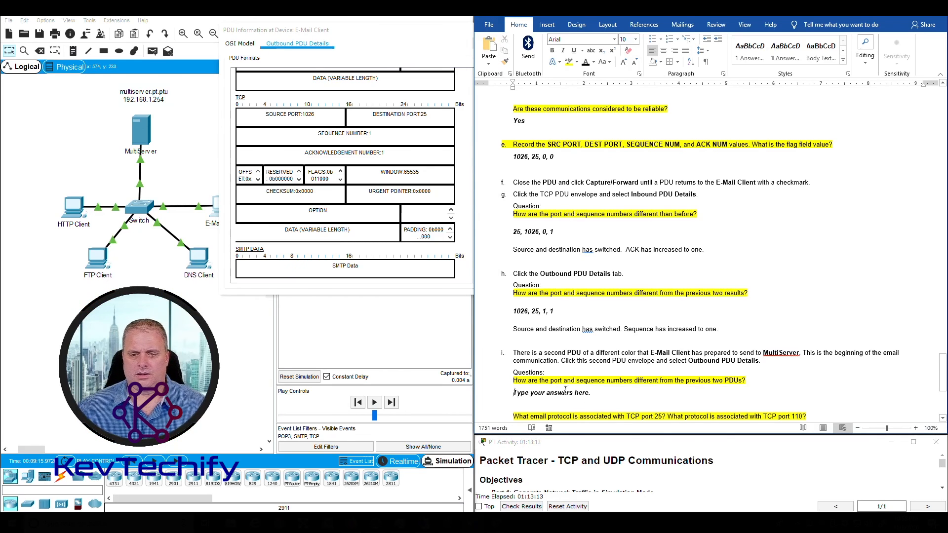
pyautogui.tripleClick(557, 390)
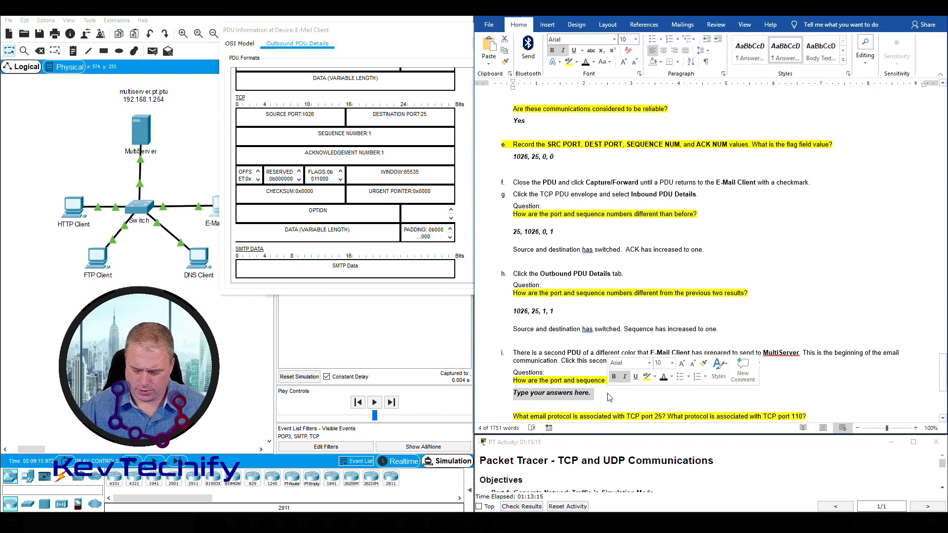
pyautogui.write('1026, ')
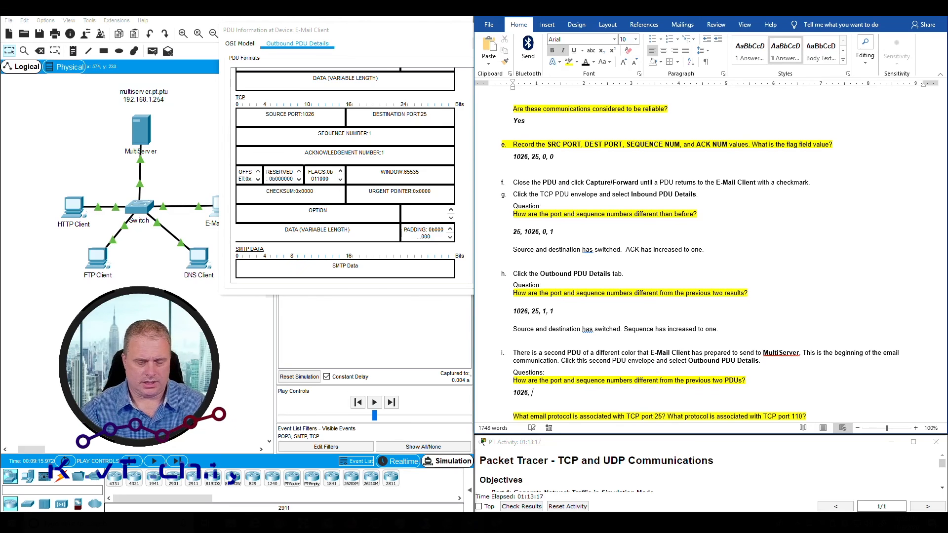
pyautogui.write('25, ')
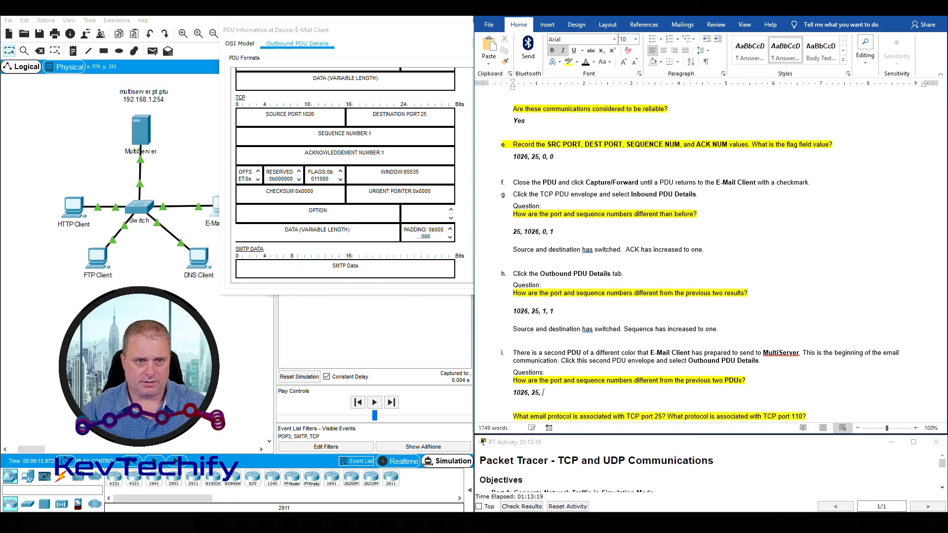
pyautogui.write('1 ,')
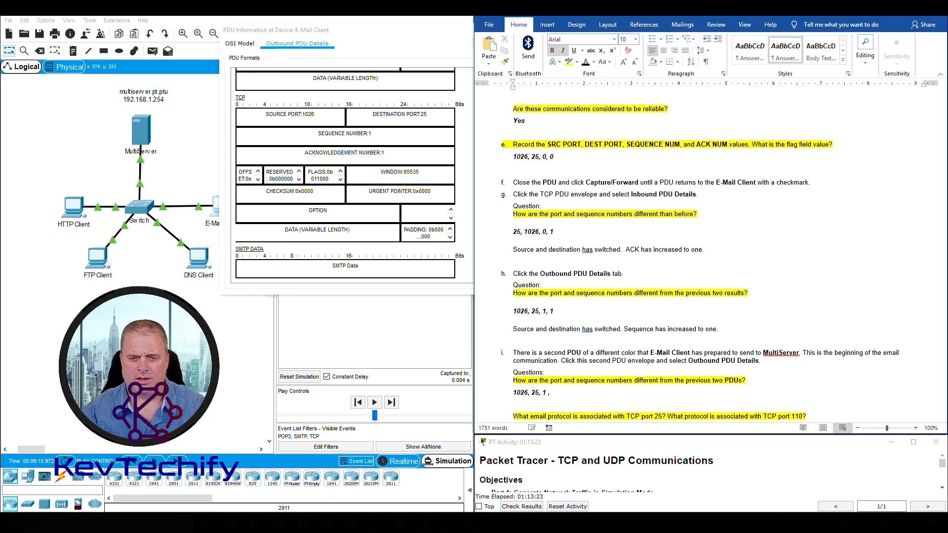
pyautogui.press('BackSpace')
pyautogui.press('BackSpace')
pyautogui.write(', 1')
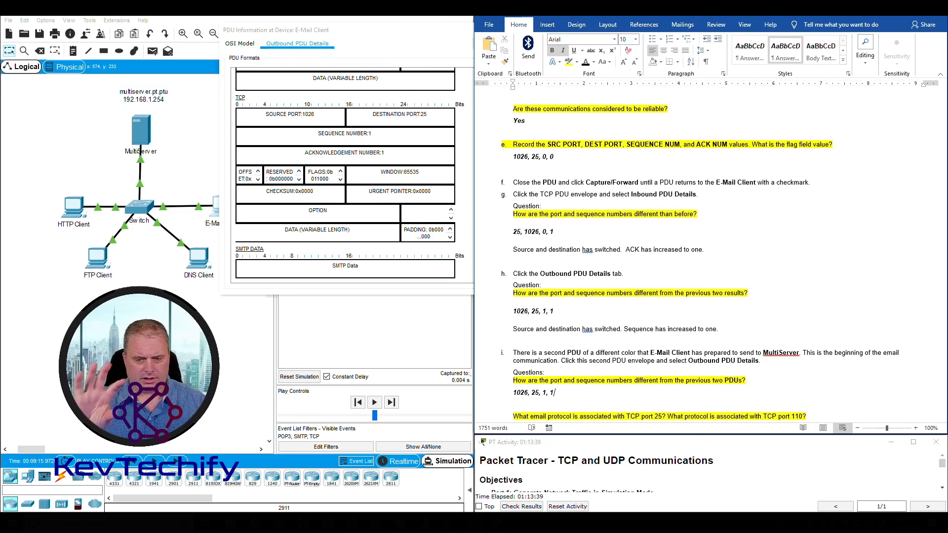
# Add a second line to the first Step 4i answer reading "Destination and source switched. Sequence increased to one."
pyautogui.press('Return')
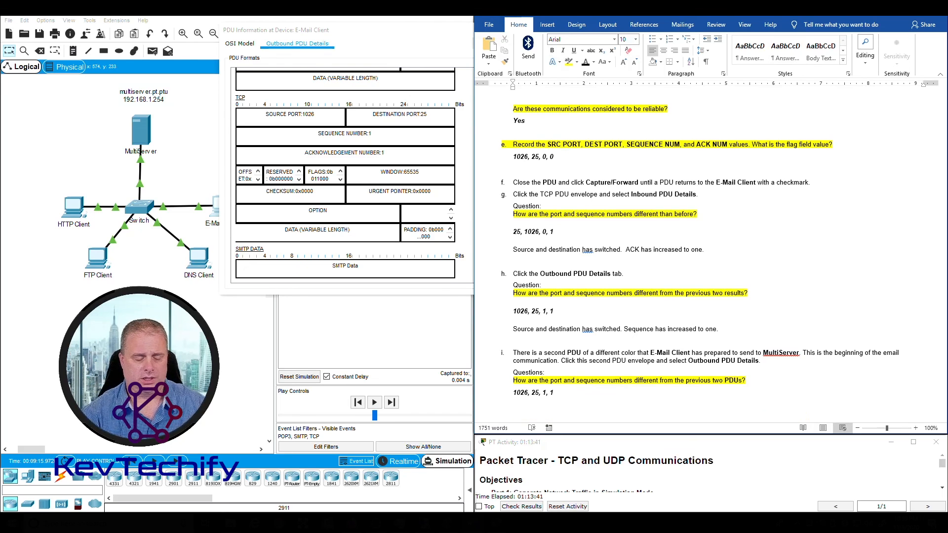
pyautogui.write('Destin')
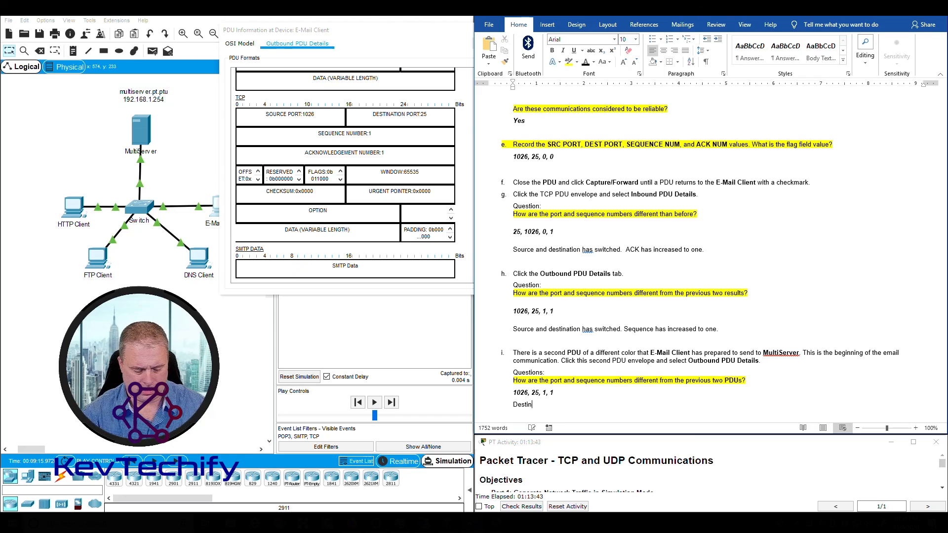
pyautogui.write('ation and sourc')
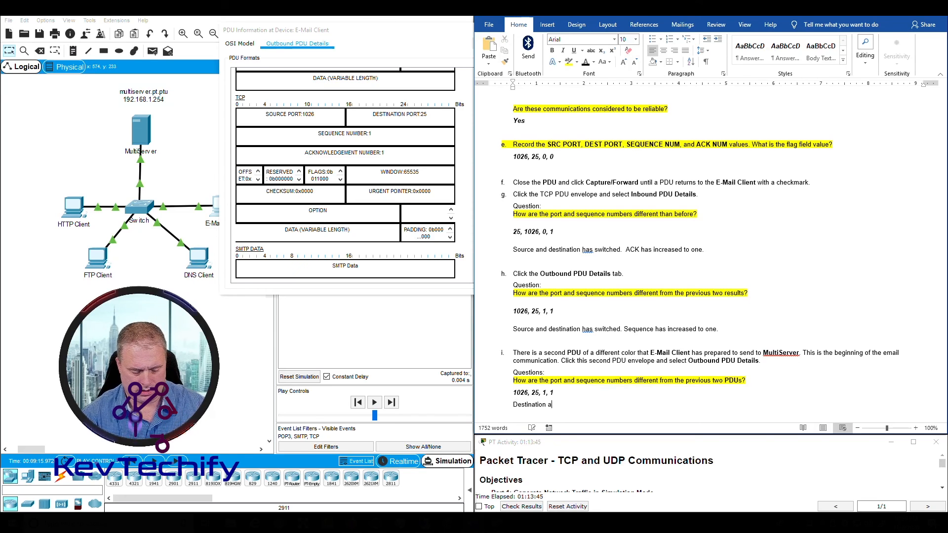
pyautogui.write('e switched.')
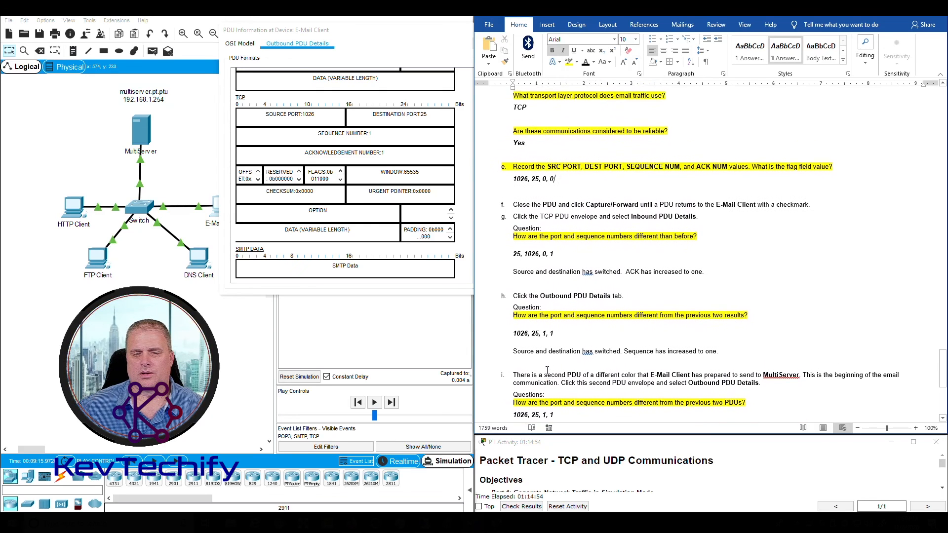
# Answer the question about the protocols on TCP ports 25 and 110 with "SMTP, POP3" and check the document's end
pyautogui.scroll(-1, 581, 364)
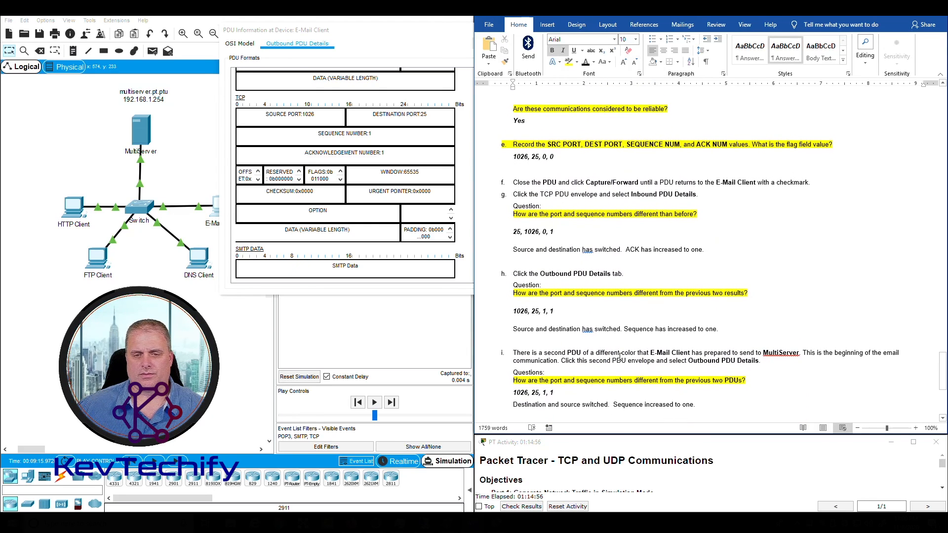
pyautogui.scroll(-2, 652, 371)
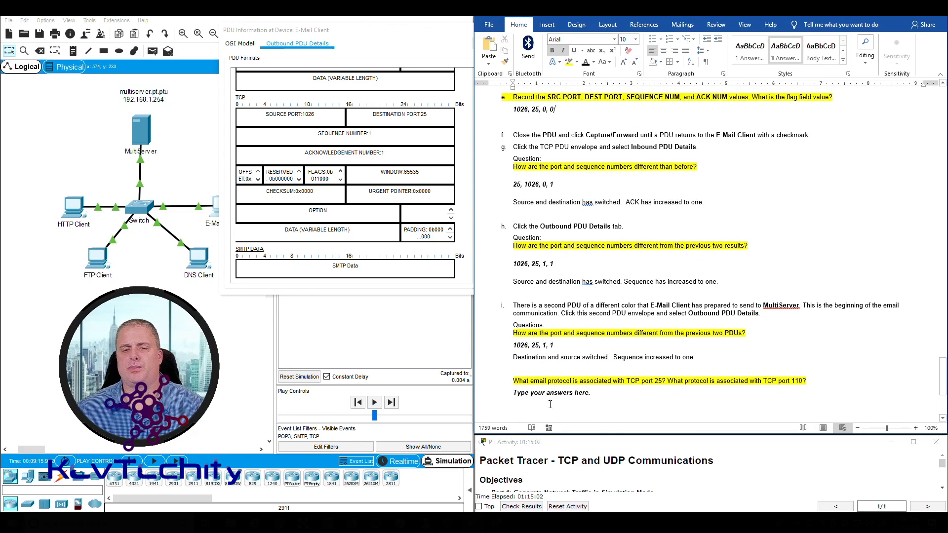
pyautogui.moveTo(514, 395); pyautogui.dragTo(619, 396)
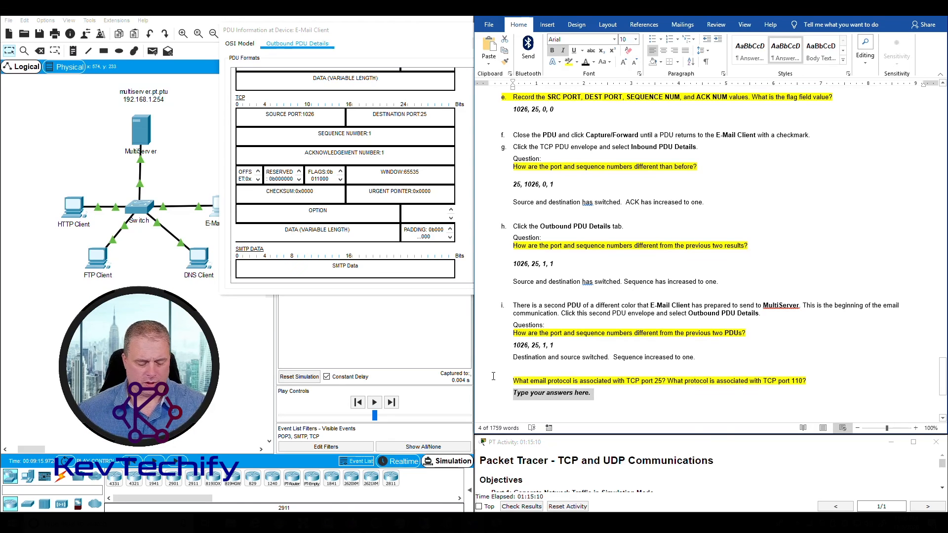
pyautogui.write('SMTP,')
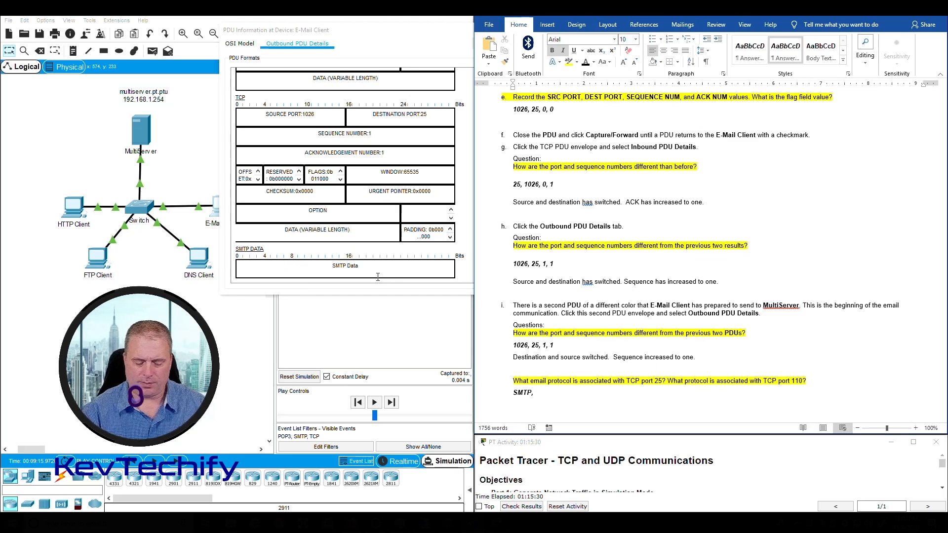
pyautogui.write('OP3')
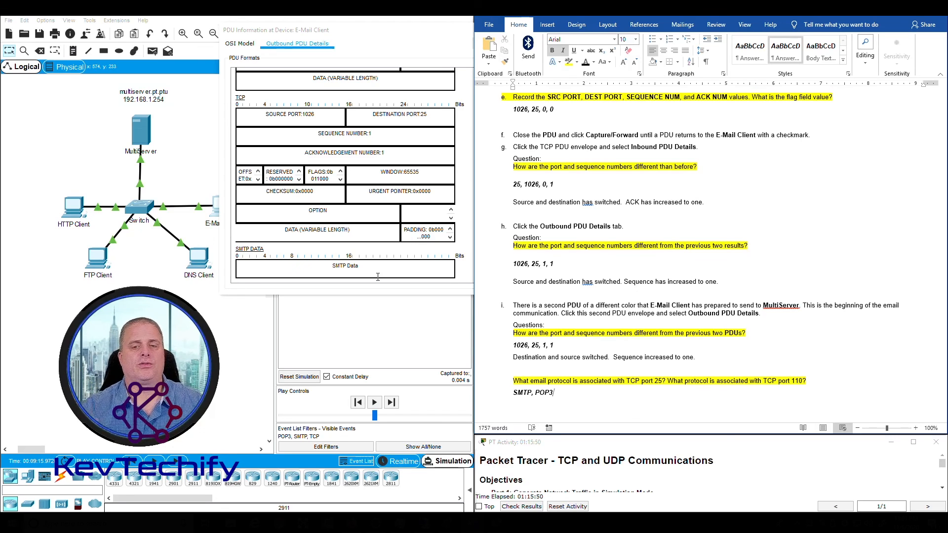
pyautogui.scroll(-3, 564, 241)
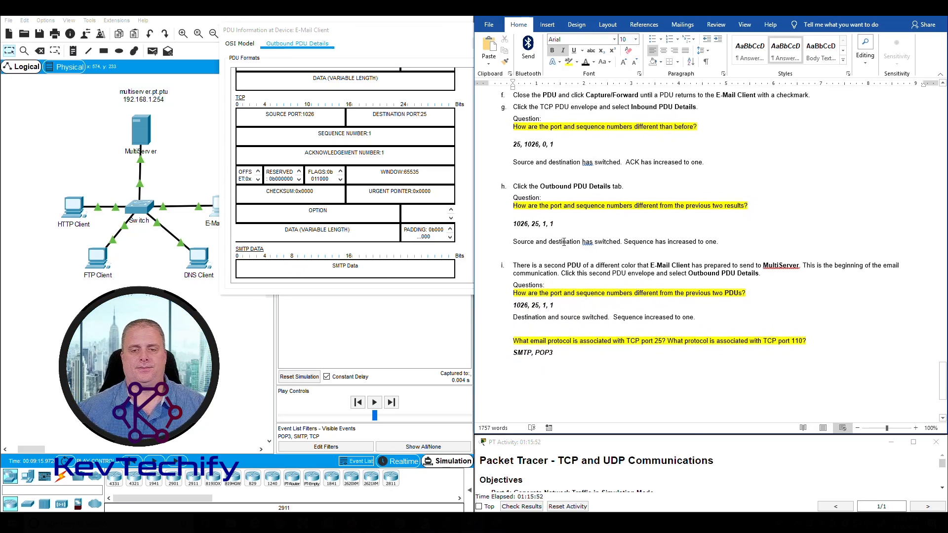
pyautogui.scroll(-1, 564, 241)
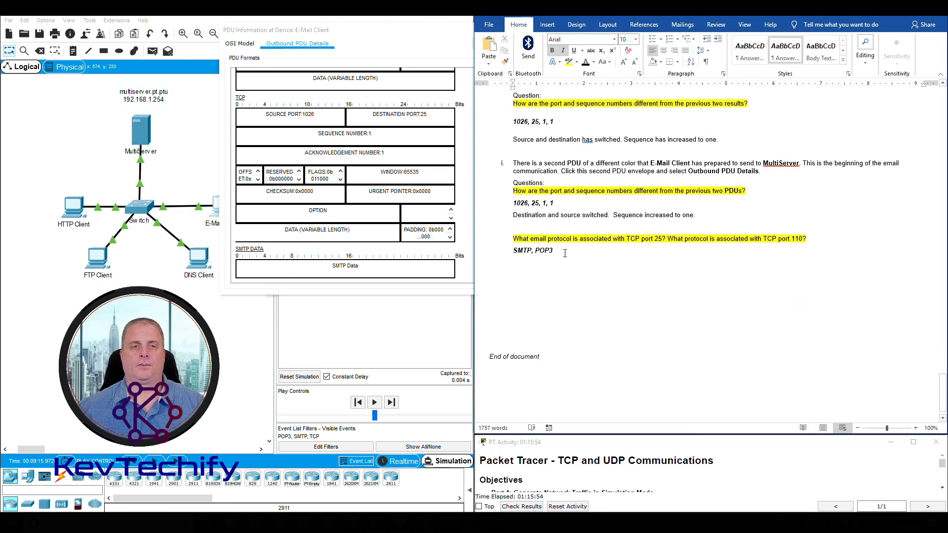